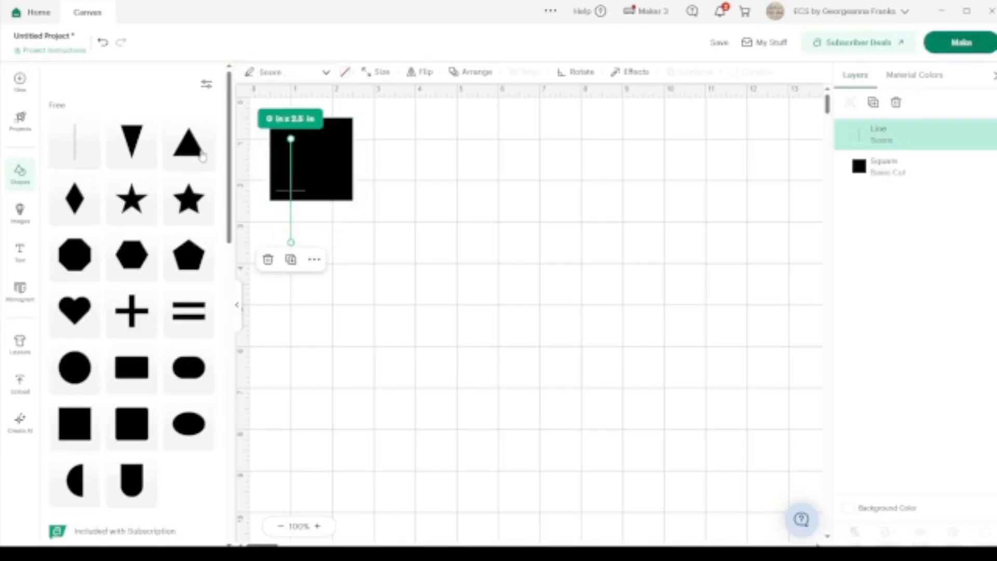
Add a triangle, hexagon, pentagon, pennant, rectangle and circle to the canvas from the free shapes.
{"action": "left_click", "coordinate": [203, 157]}
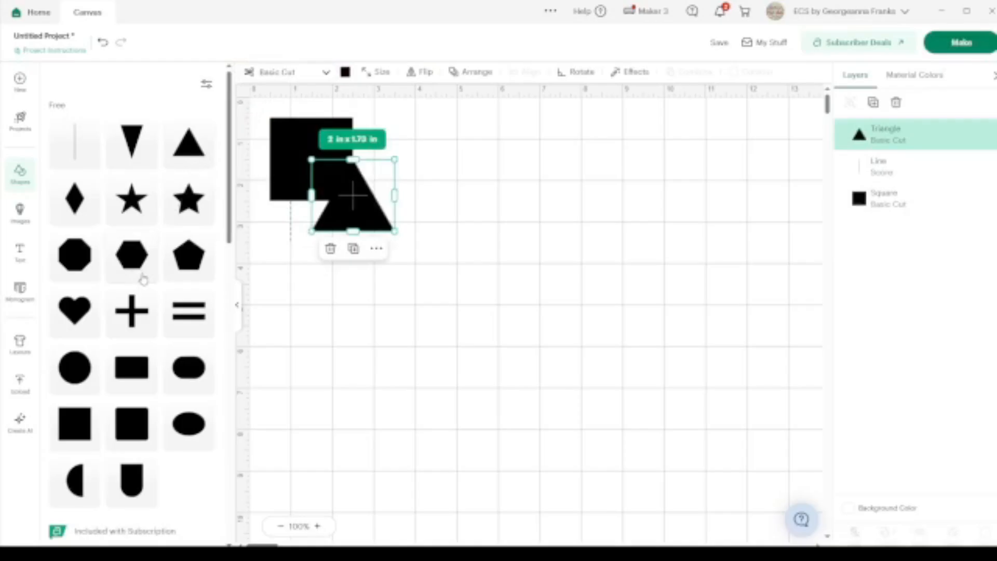
{"action": "left_click", "coordinate": [146, 263]}
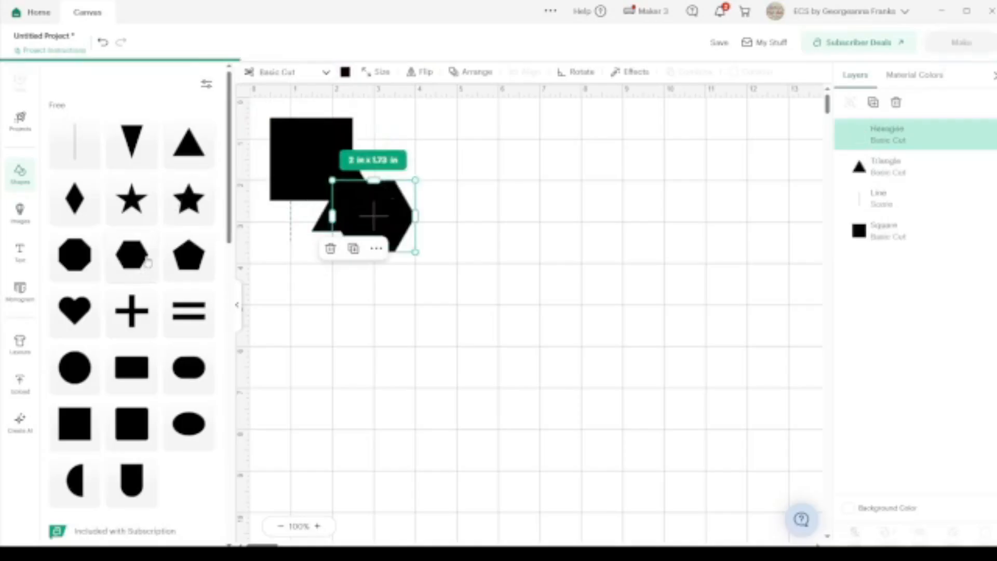
{"action": "left_click", "coordinate": [196, 264]}
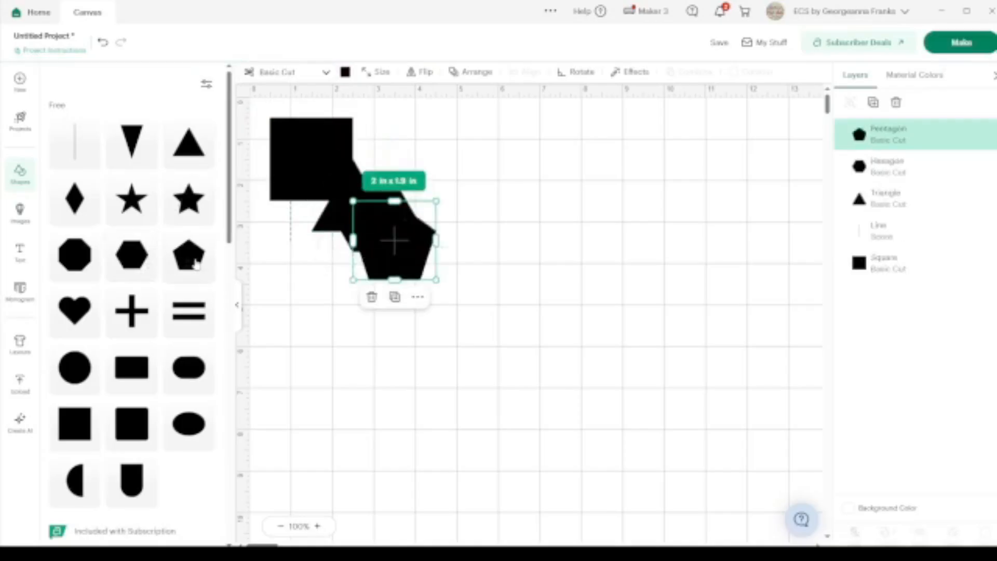
{"action": "left_click", "coordinate": [129, 494]}
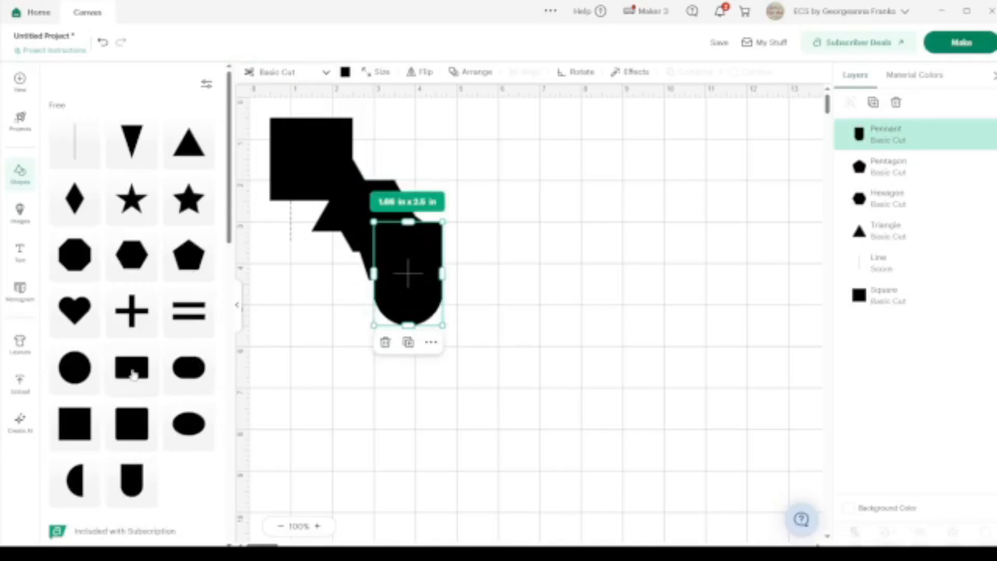
{"action": "left_click", "coordinate": [134, 374]}
{"action": "left_click", "coordinate": [77, 370]}
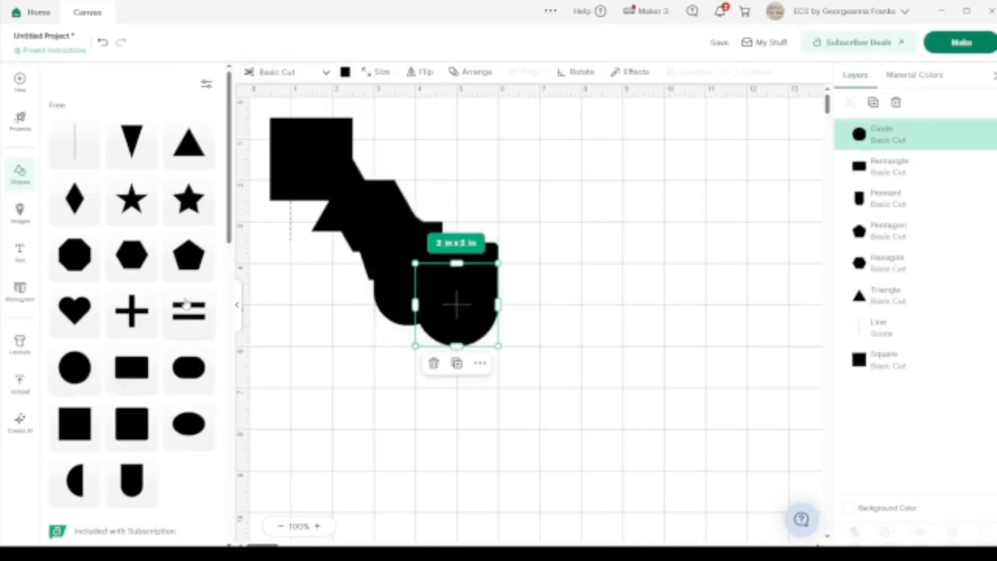
Select all the cut shapes, leaving out the score line, and recolour them from black to a pale blue custom shade.
{"action": "left_click", "coordinate": [238, 311]}
{"action": "left_click_drag", "start_coordinate": [347, 354], "coordinate": [124, 119]}
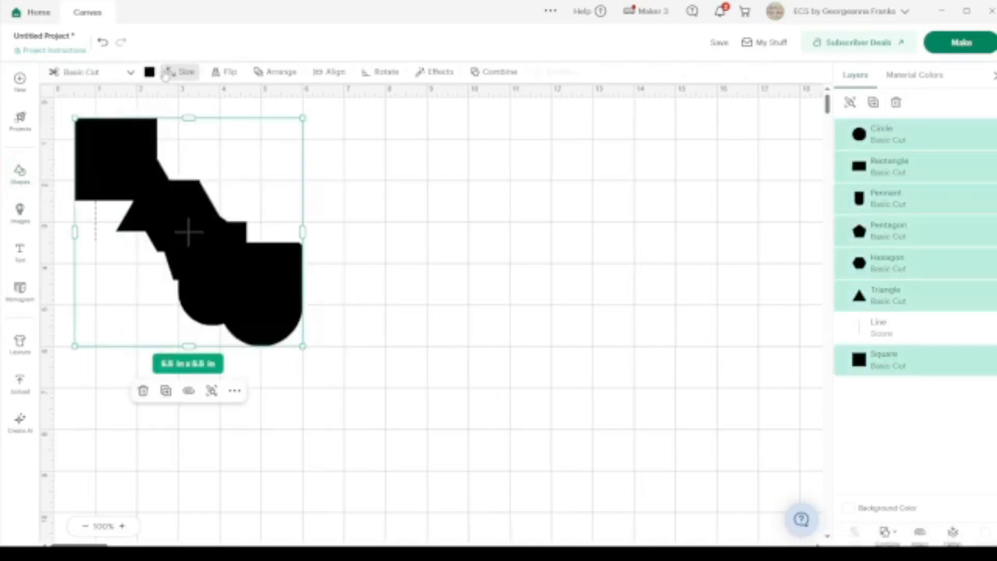
{"action": "left_click", "coordinate": [149, 71]}
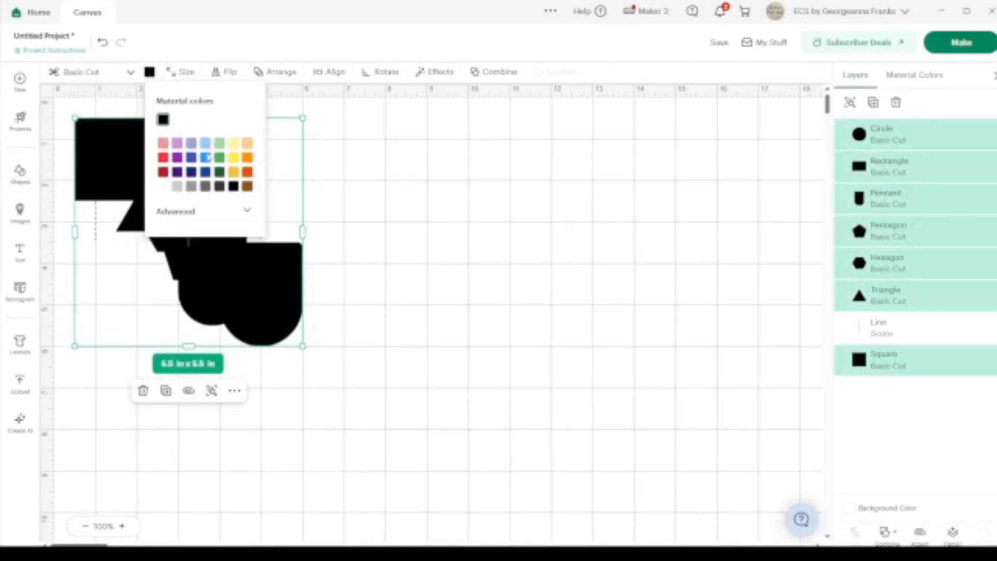
{"action": "left_click", "coordinate": [205, 144]}
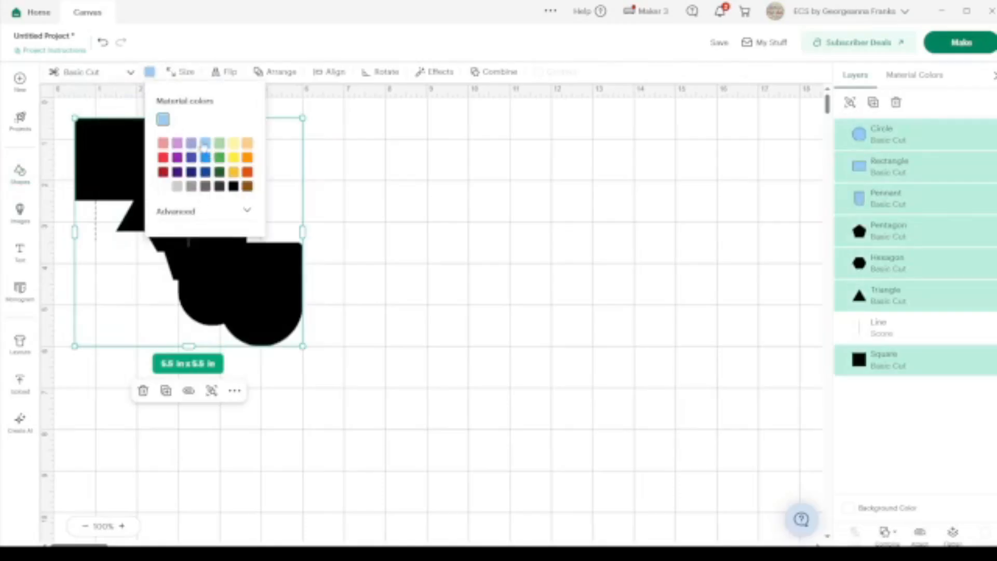
{"action": "left_click", "coordinate": [197, 211]}
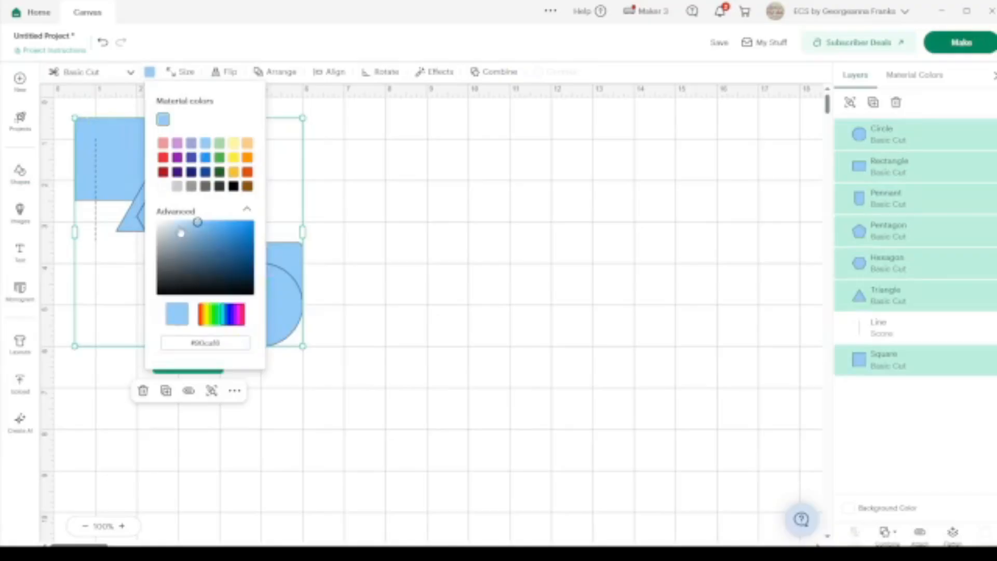
{"action": "left_click", "coordinate": [180, 226]}
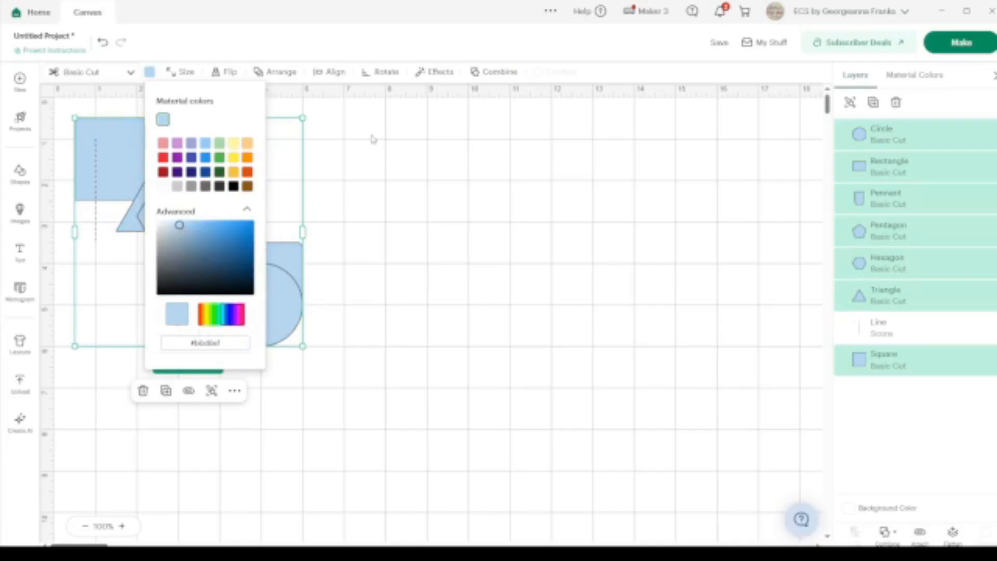
Set the canvas background to light grey and adjust the selected shapes to a slightly stronger light blue.
{"action": "left_click", "coordinate": [848, 508]}
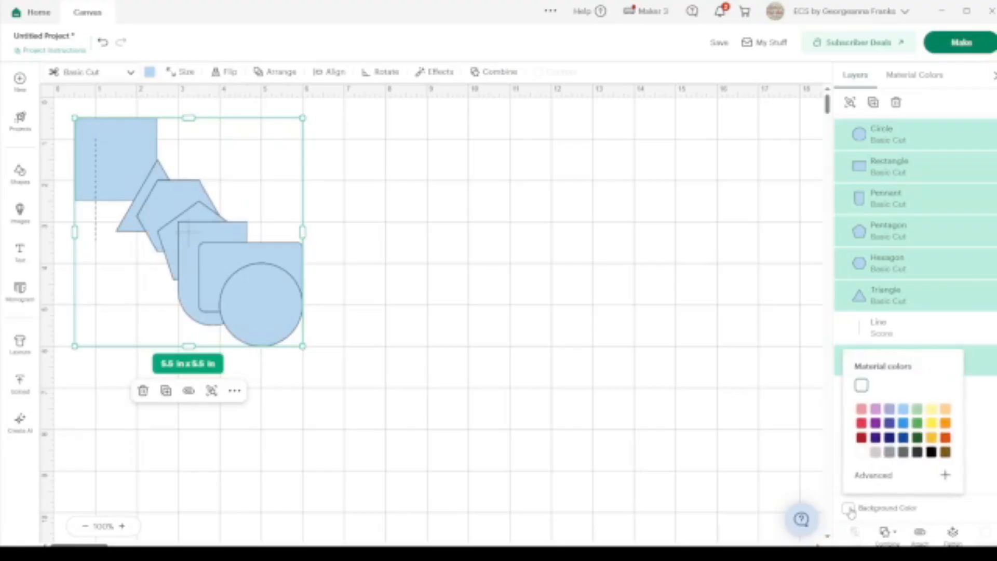
{"action": "left_click", "coordinate": [877, 453]}
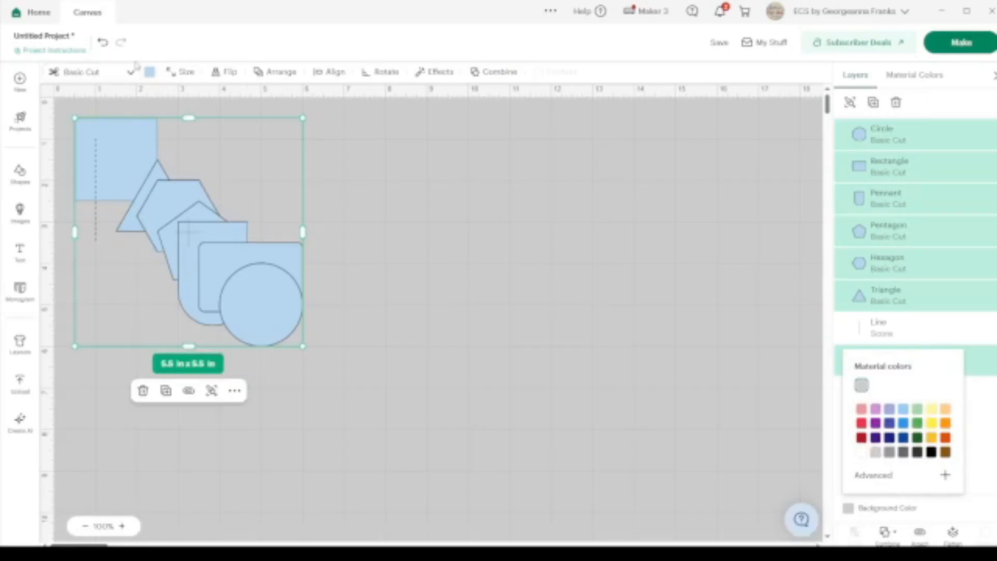
{"action": "left_click", "coordinate": [149, 72]}
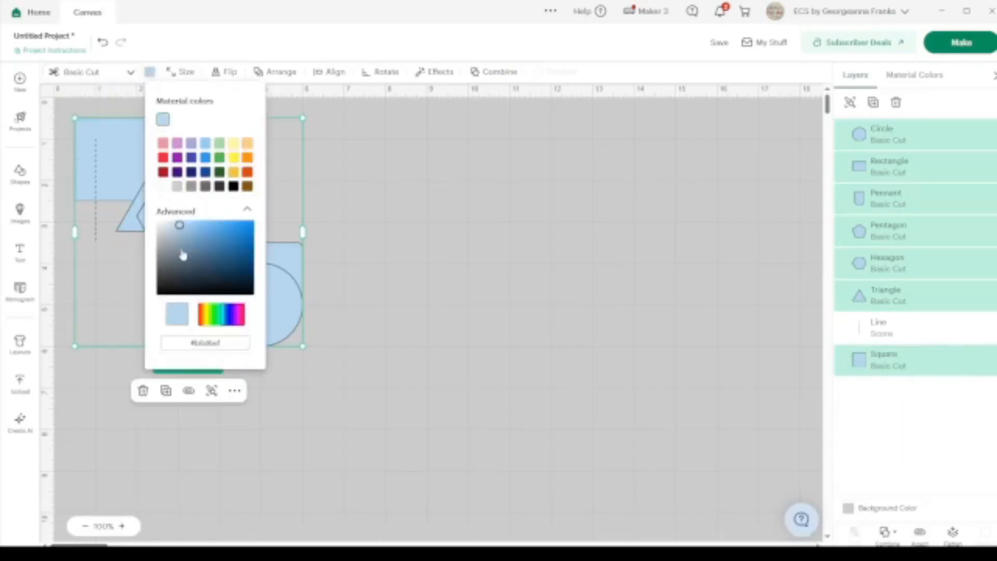
{"action": "left_click", "coordinate": [185, 233]}
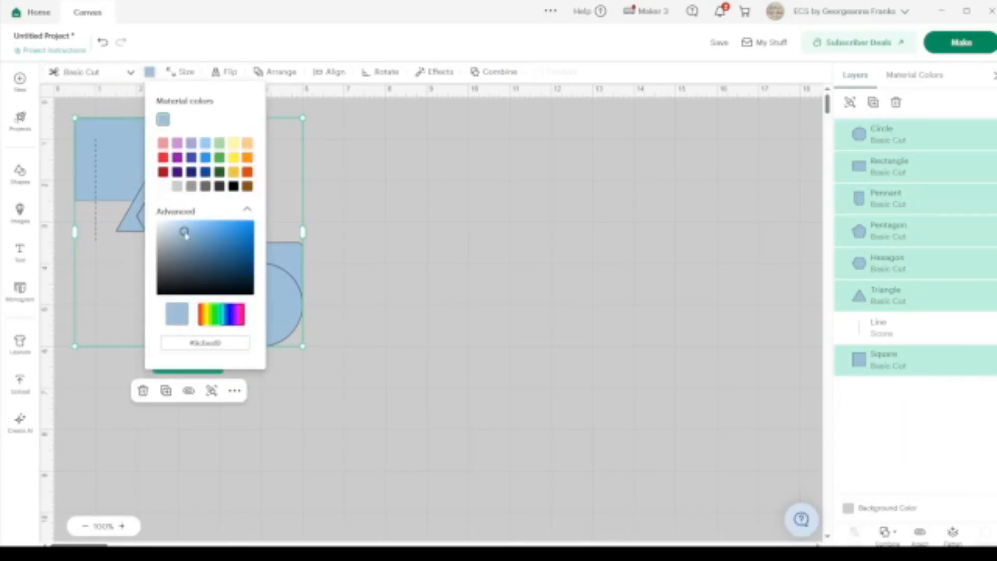
{"action": "left_click", "coordinate": [189, 227]}
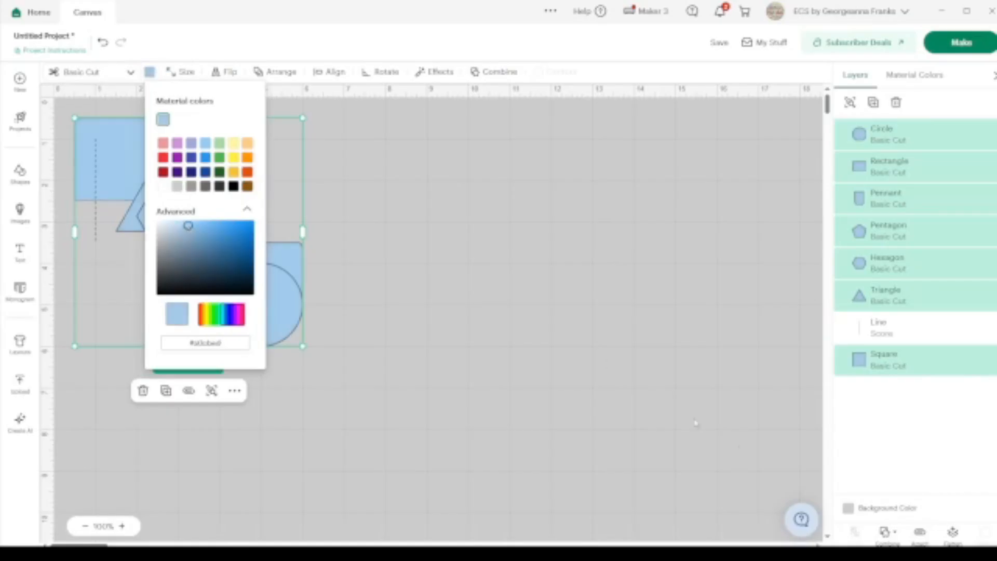
Lighten the canvas background to a very pale custom grey and deselect the shapes.
{"action": "left_click", "coordinate": [848, 507]}
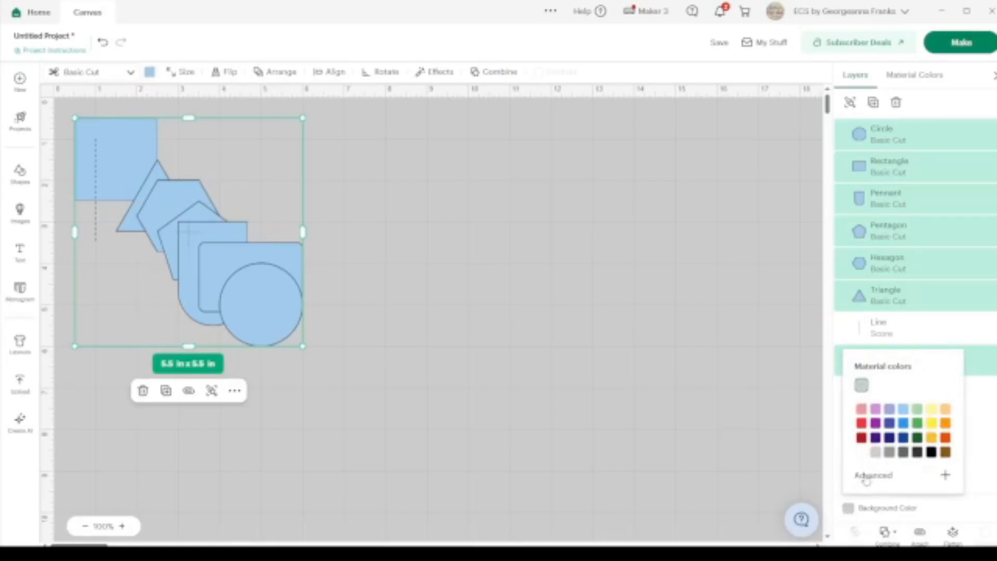
{"action": "left_click", "coordinate": [865, 477]}
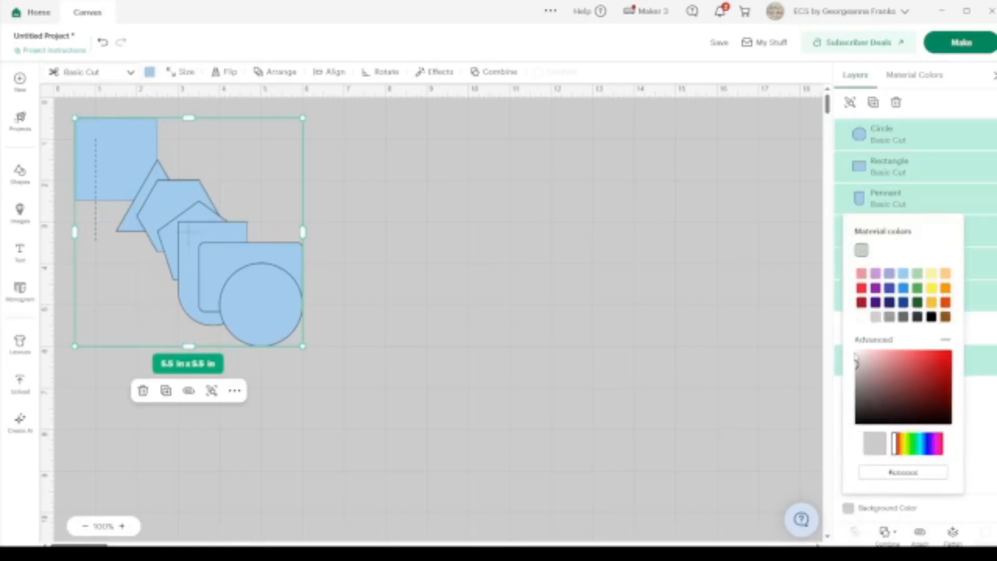
{"action": "left_click_drag", "start_coordinate": [856, 362], "coordinate": [857, 357]}
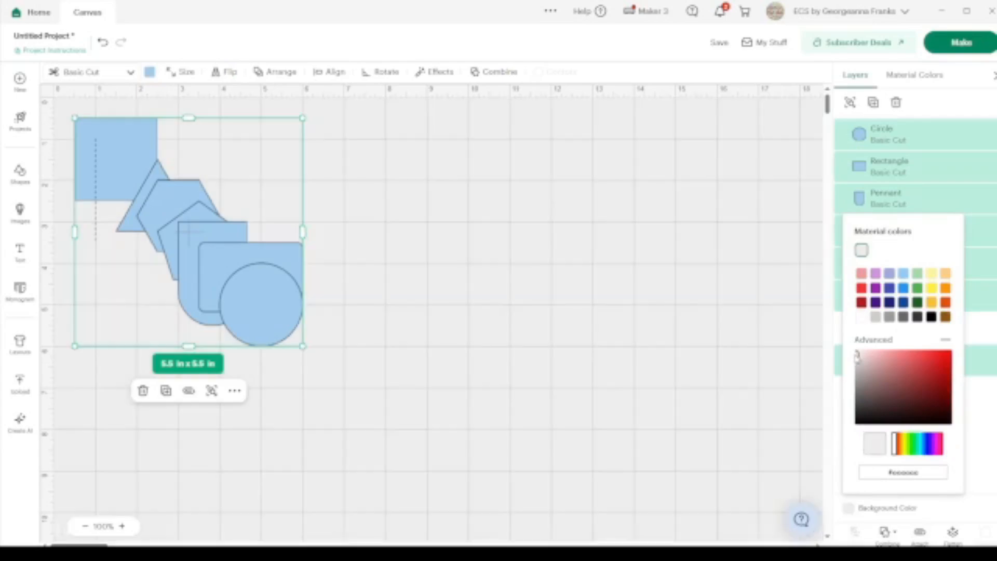
{"action": "left_click", "coordinate": [393, 212]}
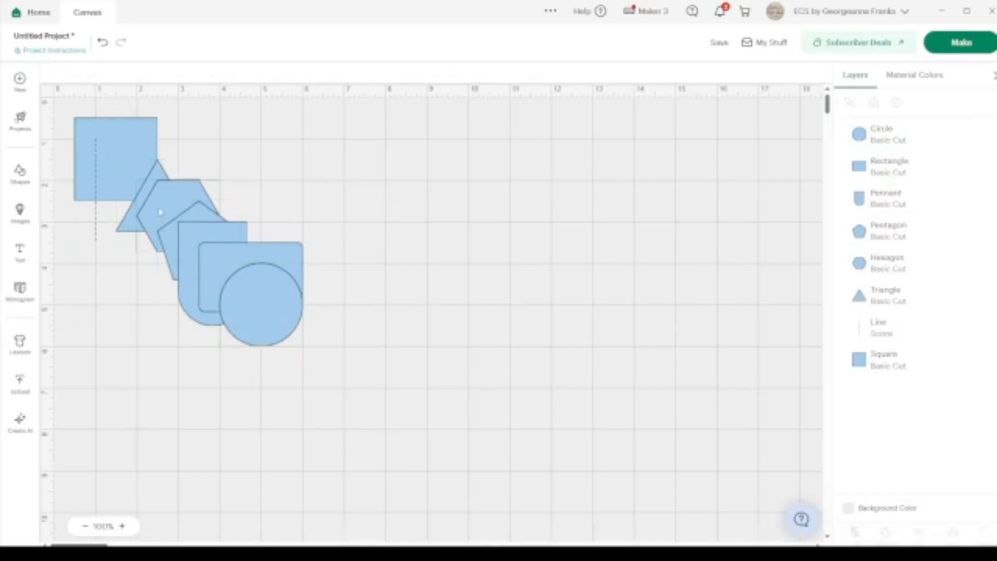
Move the pentagon to the empty canvas area, duplicate it, and place the copy beside the square.
{"action": "left_click_drag", "start_coordinate": [168, 241], "coordinate": [352, 207]}
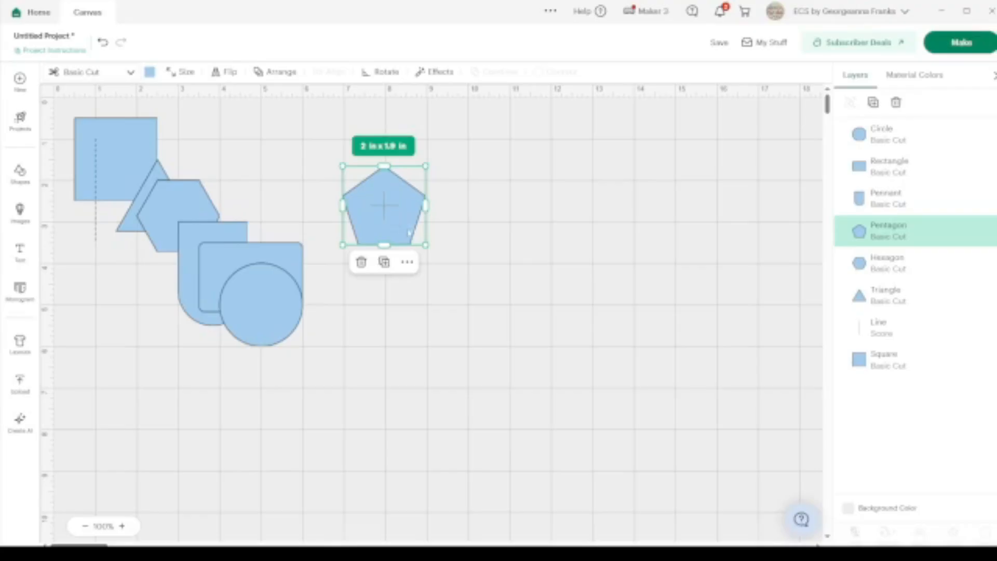
{"action": "left_click", "coordinate": [175, 213]}
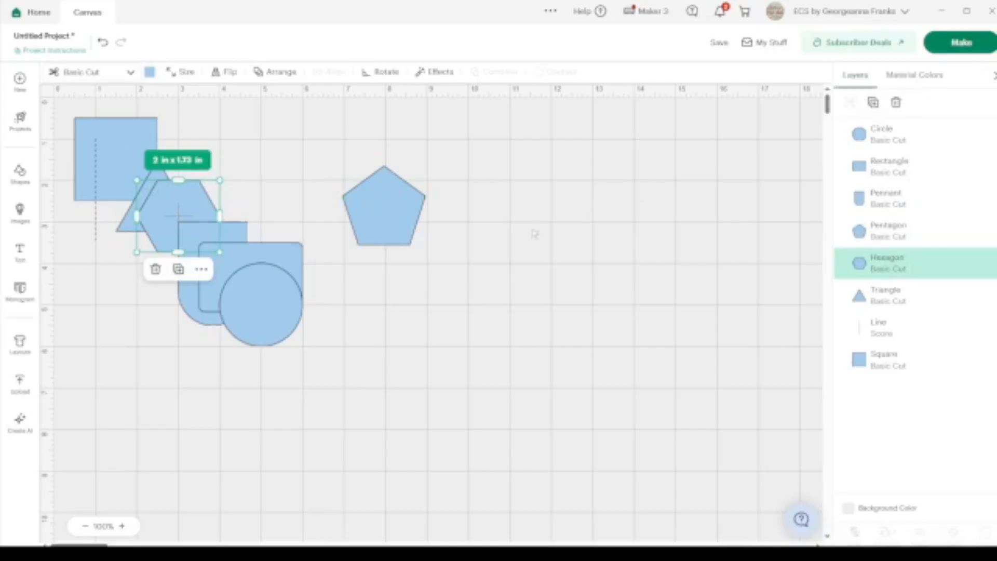
{"action": "left_click", "coordinate": [425, 221]}
{"action": "left_click", "coordinate": [874, 102]}
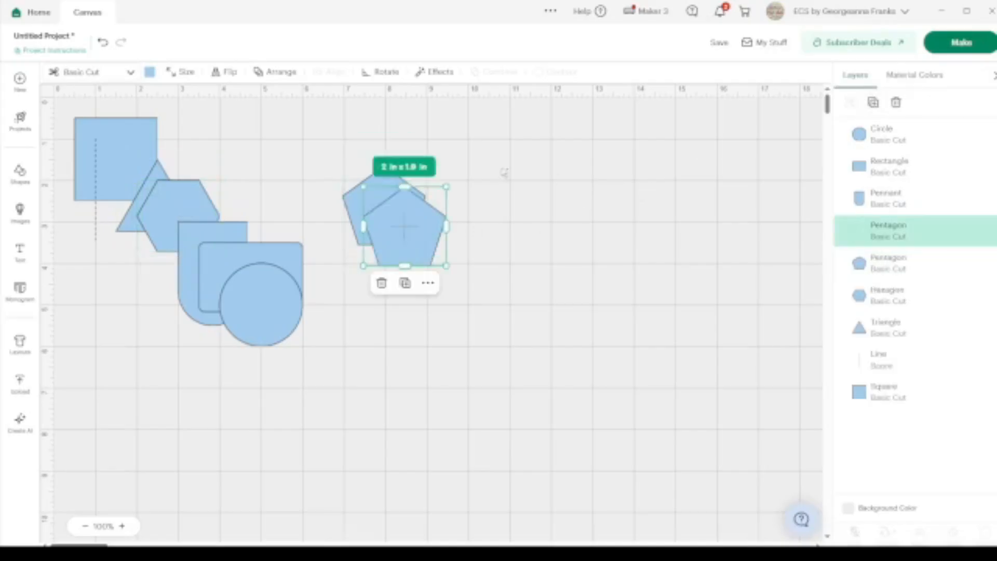
{"action": "left_click_drag", "start_coordinate": [407, 211], "coordinate": [218, 132]}
Duplicate the hexagon and place the copy next to the pentagon in the open canvas area.
{"action": "left_click", "coordinate": [177, 213]}
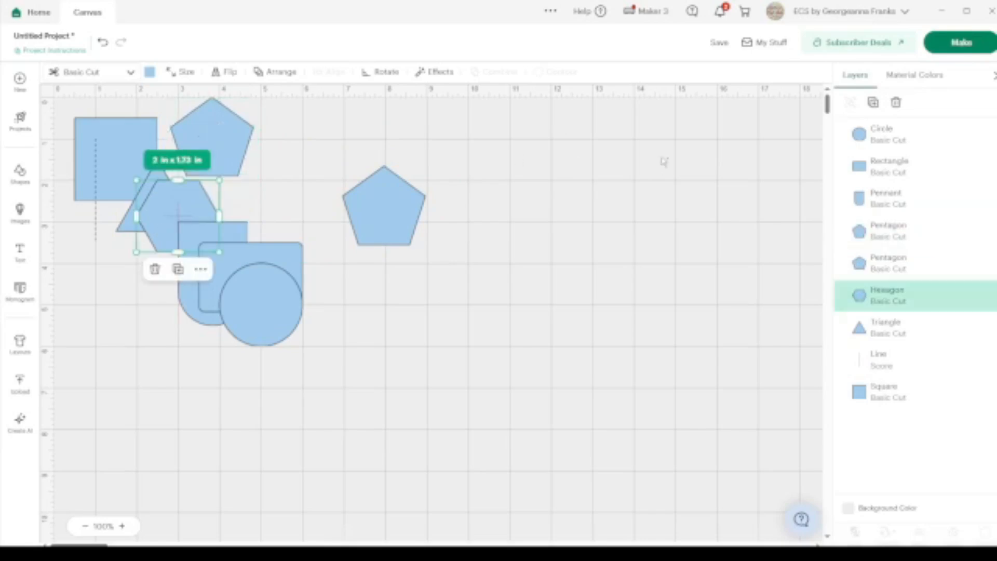
{"action": "left_click", "coordinate": [873, 103]}
{"action": "left_click_drag", "start_coordinate": [188, 213], "coordinate": [424, 225]}
Spread the original hexagon, circle and rectangle apart, and move the pentagon in the open area clear of the hexagon copy.
{"action": "left_click_drag", "start_coordinate": [139, 221], "coordinate": [58, 284]}
{"action": "left_click_drag", "start_coordinate": [247, 294], "coordinate": [108, 447]}
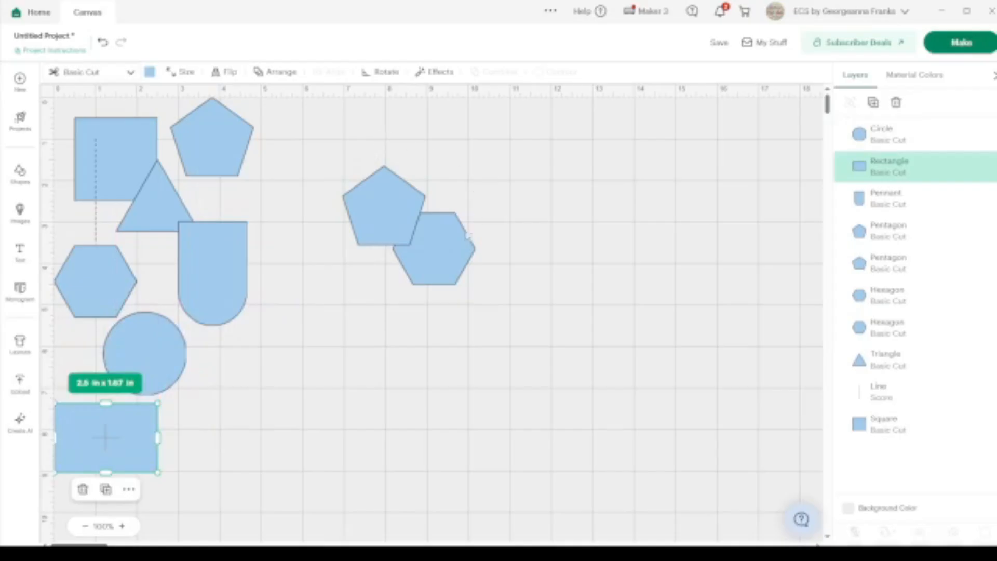
{"action": "left_click_drag", "start_coordinate": [377, 222], "coordinate": [550, 283]}
{"action": "left_click", "coordinate": [421, 249]}
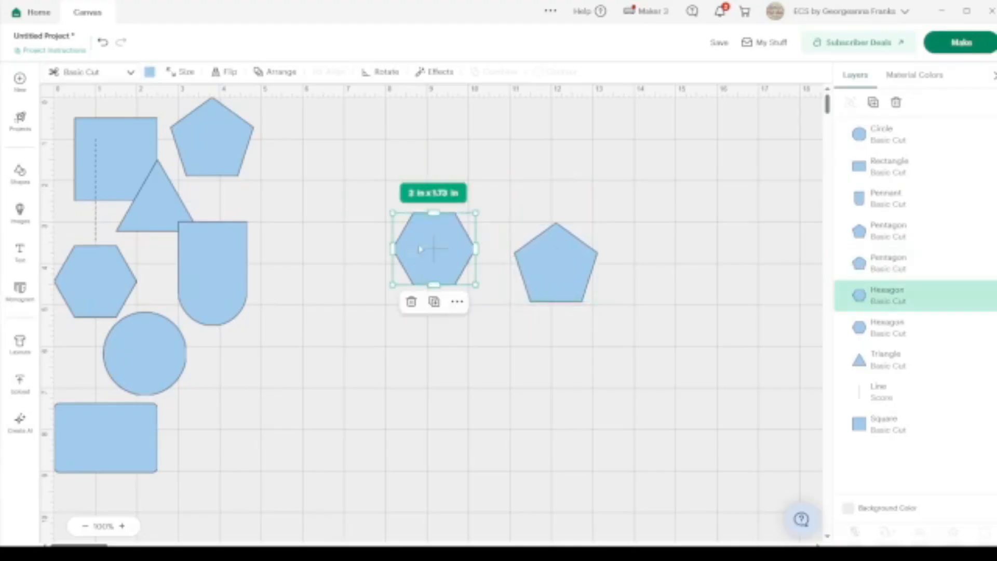
Duplicate the square, enlarge the copy to about 2.77 x 2.77 in, and position it over the upper half of the hexagon copy.
{"action": "left_click", "coordinate": [124, 177]}
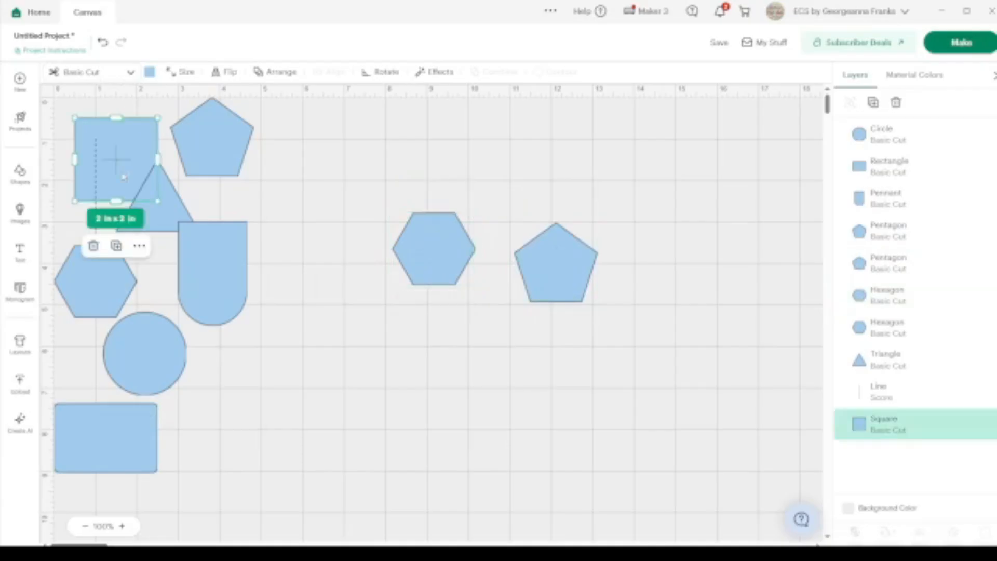
{"action": "left_click", "coordinate": [873, 102]}
{"action": "left_click_drag", "start_coordinate": [168, 195], "coordinate": [504, 271]}
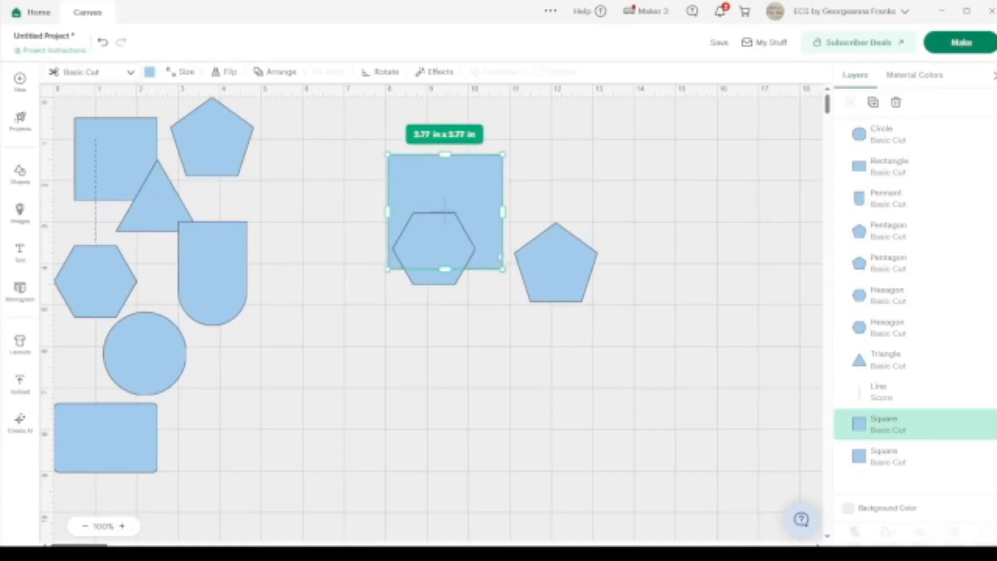
{"action": "left_click_drag", "start_coordinate": [471, 202], "coordinate": [459, 180]}
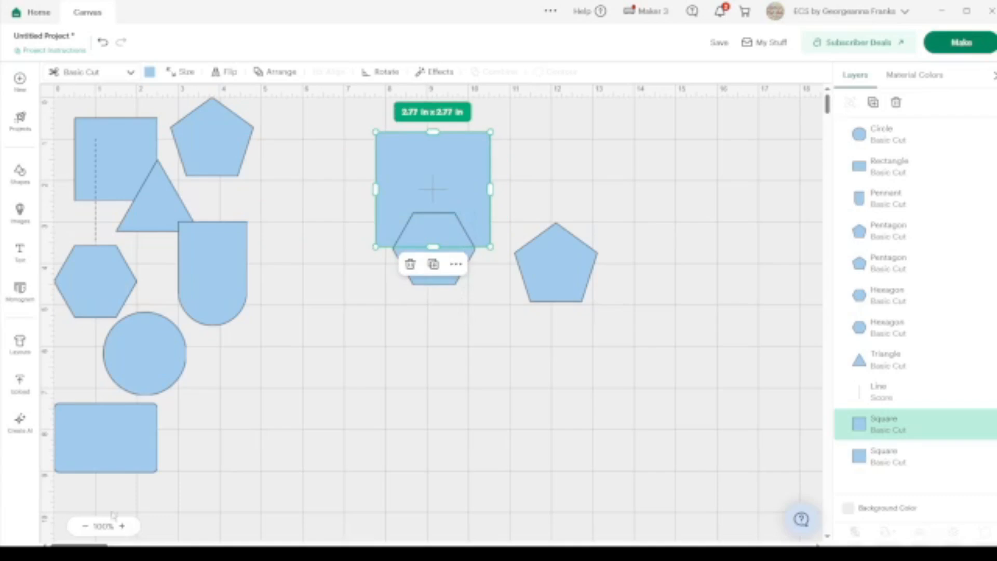
Select the hexagon copy together with the overlapping square and slice them.
{"action": "left_click", "coordinate": [123, 527]}
{"action": "left_click", "coordinate": [123, 527]}
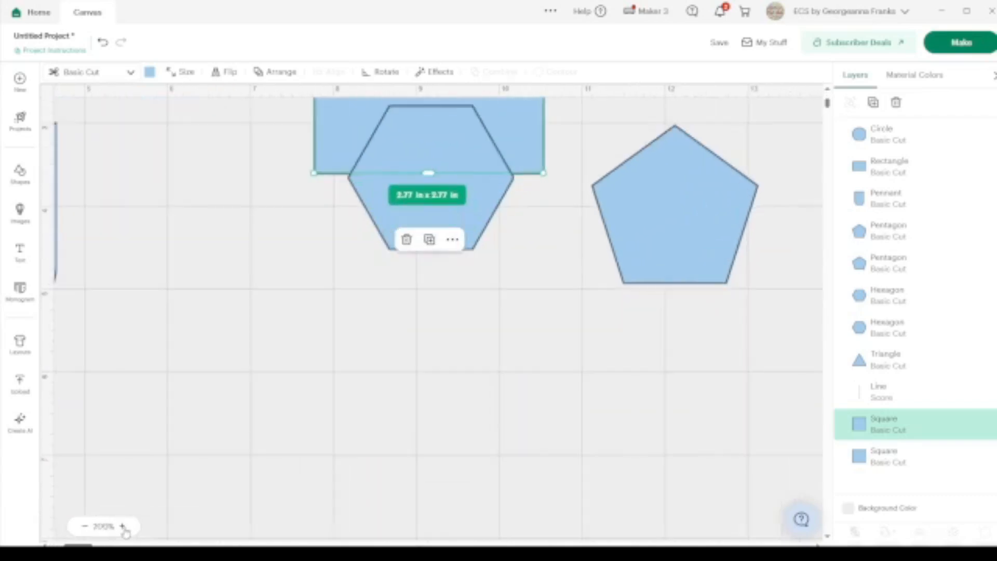
{"action": "scroll", "coordinate": [446, 396], "scroll_direction": "up", "scroll_amount": 3}
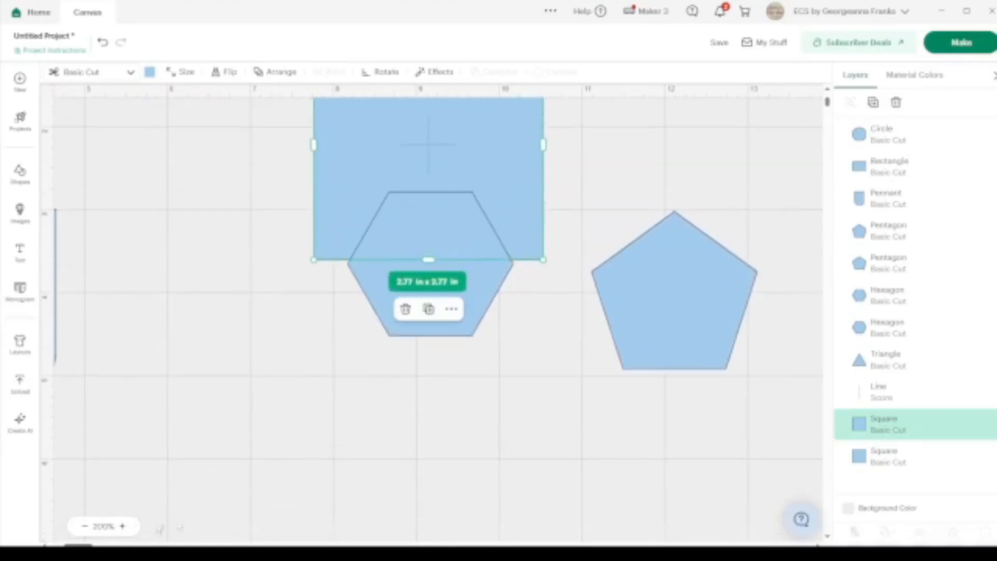
{"action": "left_click", "coordinate": [123, 526]}
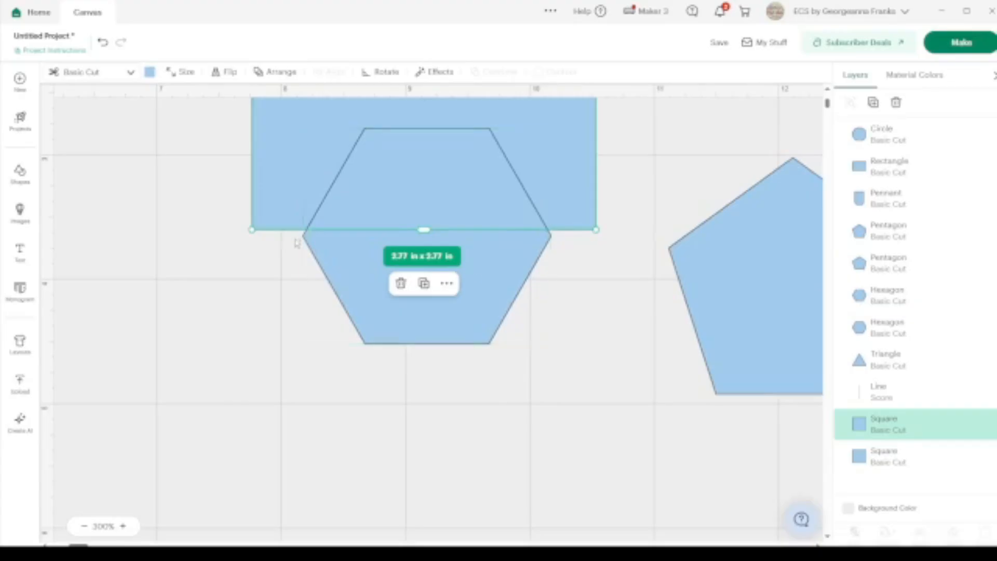
{"action": "left_click_drag", "start_coordinate": [555, 397], "coordinate": [455, 176]}
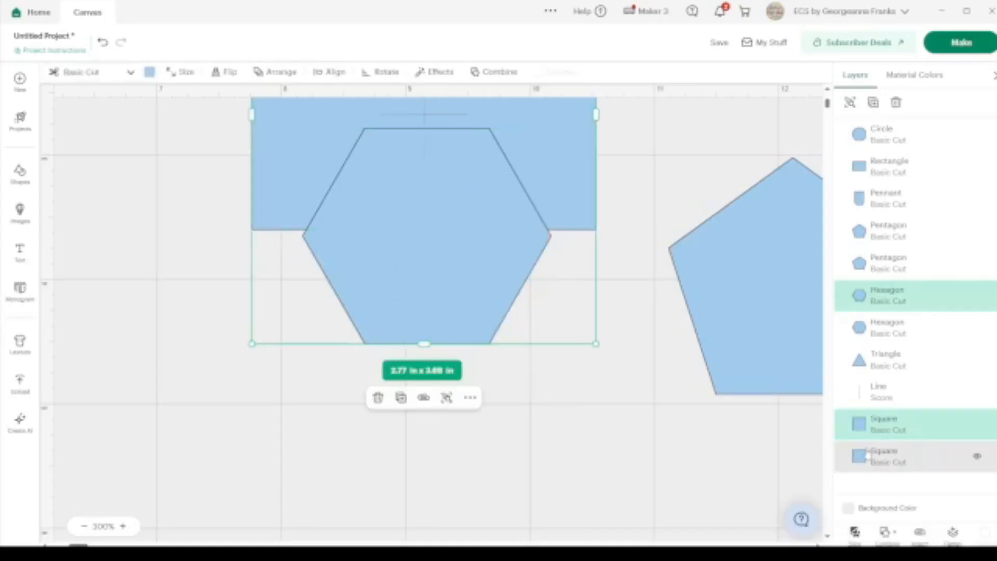
{"action": "left_click", "coordinate": [854, 531]}
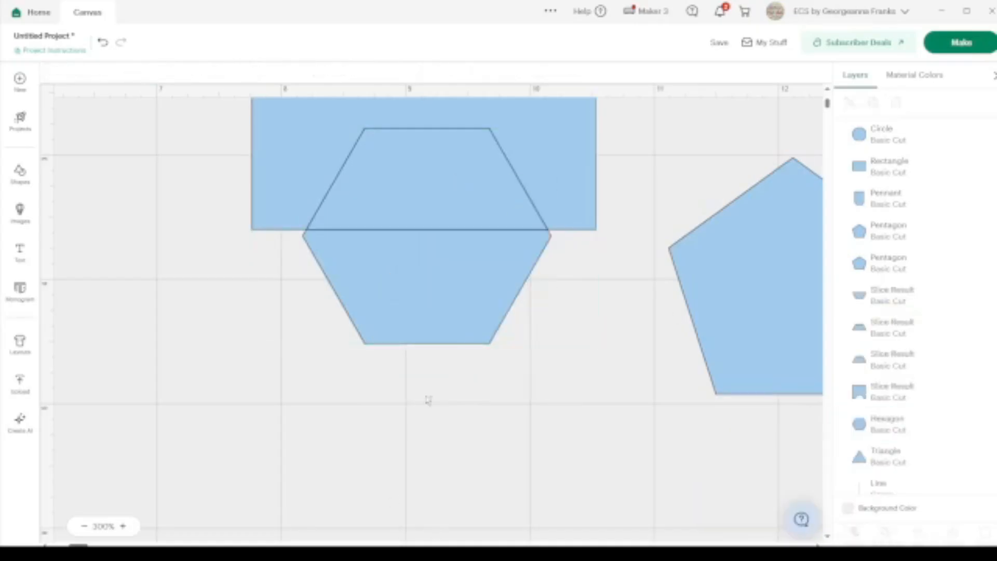
Delete the lower hexagon piece and the leftover square piece from the slice, and select the remaining trapezoid.
{"action": "left_click", "coordinate": [423, 303]}
{"action": "left_click_drag", "start_coordinate": [424, 302], "coordinate": [337, 358]}
{"action": "key", "text": "Delete"}
{"action": "left_click", "coordinate": [292, 131]}
{"action": "key", "text": "Delete"}
{"action": "left_click", "coordinate": [427, 220]}
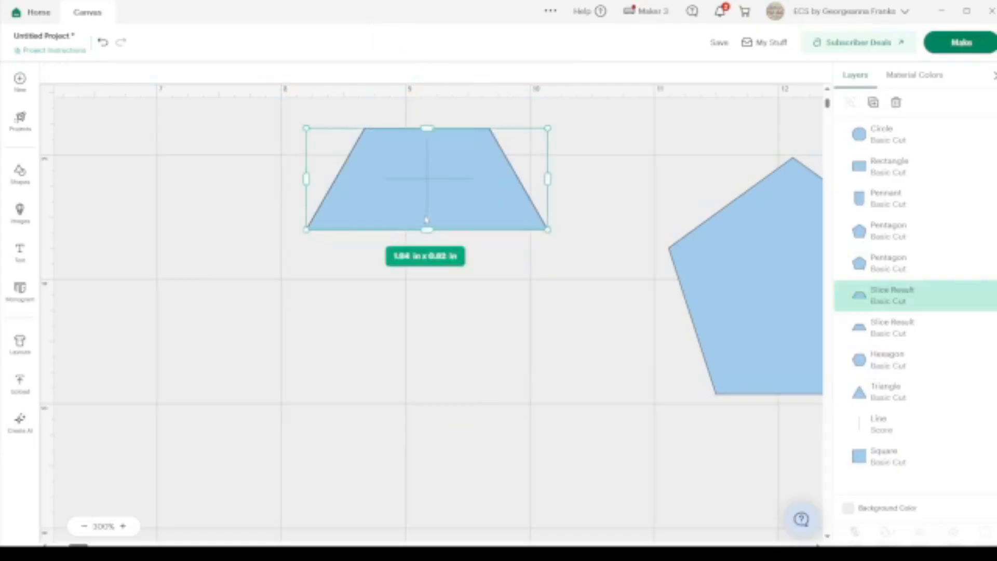
{"action": "left_click", "coordinate": [83, 526]}
{"action": "left_click", "coordinate": [83, 526]}
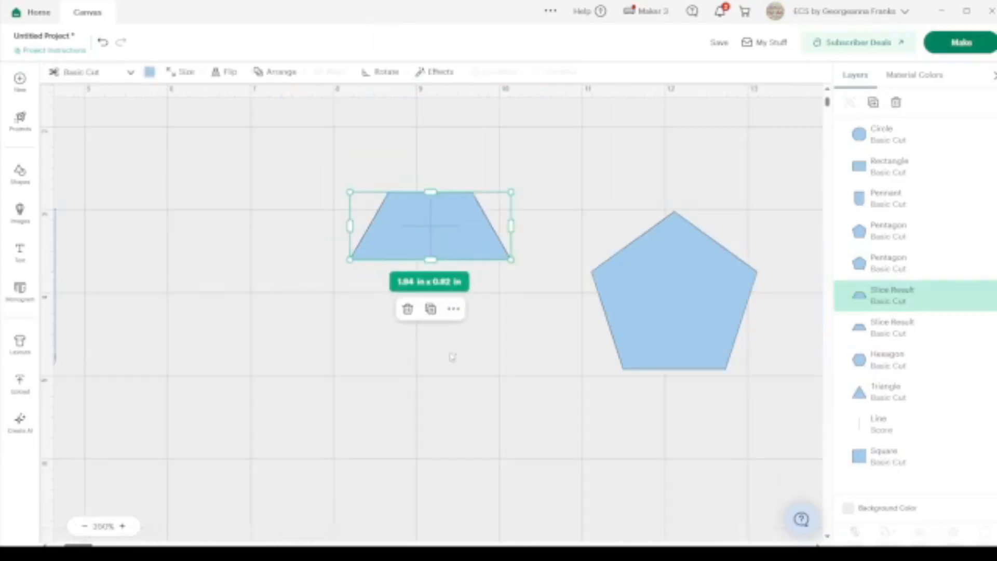
Move the pentagon onto the trapezoids and enlarge one trapezoid to about 2.53 x 1.06 in.
{"action": "left_click_drag", "start_coordinate": [660, 359], "coordinate": [415, 347]}
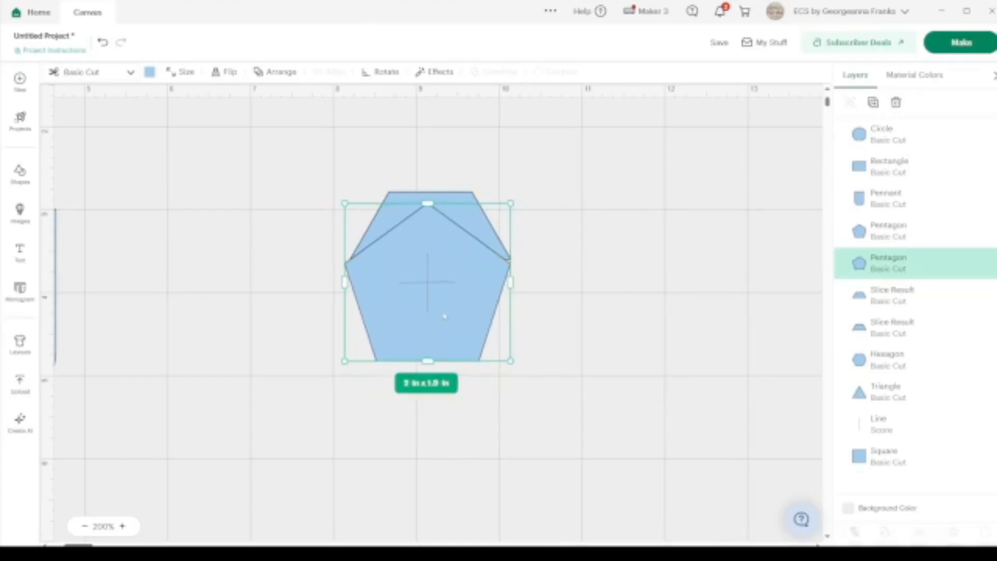
{"action": "left_click", "coordinate": [476, 222]}
{"action": "left_click_drag", "start_coordinate": [511, 193], "coordinate": [582, 161]}
{"action": "left_click_drag", "start_coordinate": [520, 223], "coordinate": [478, 250]}
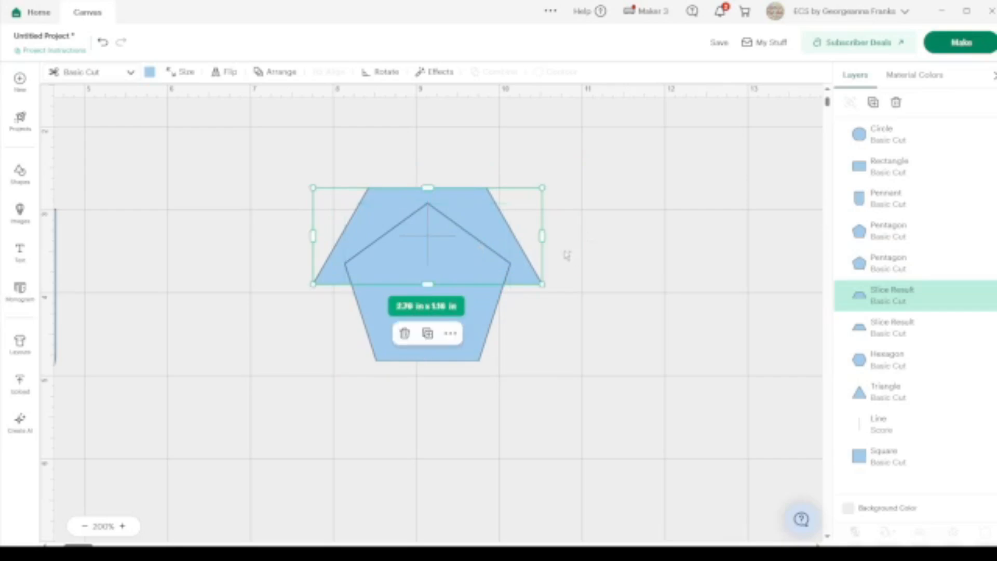
{"action": "left_click_drag", "start_coordinate": [543, 189], "coordinate": [525, 204]}
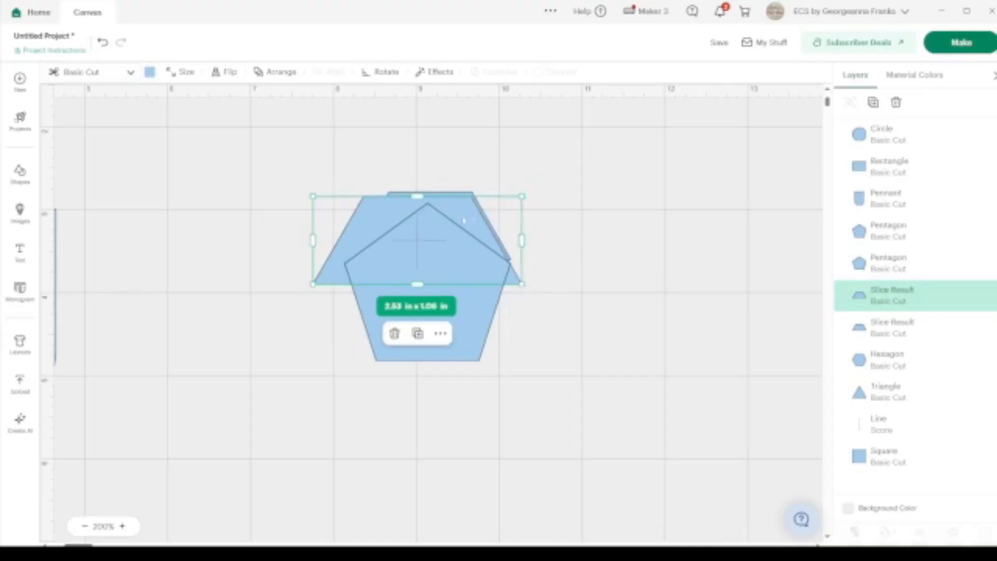
Separate the two trapezoids, setting the smaller one aside in open space and placing the larger one across the pentagon's upper part.
{"action": "left_click_drag", "start_coordinate": [452, 220], "coordinate": [400, 290]}
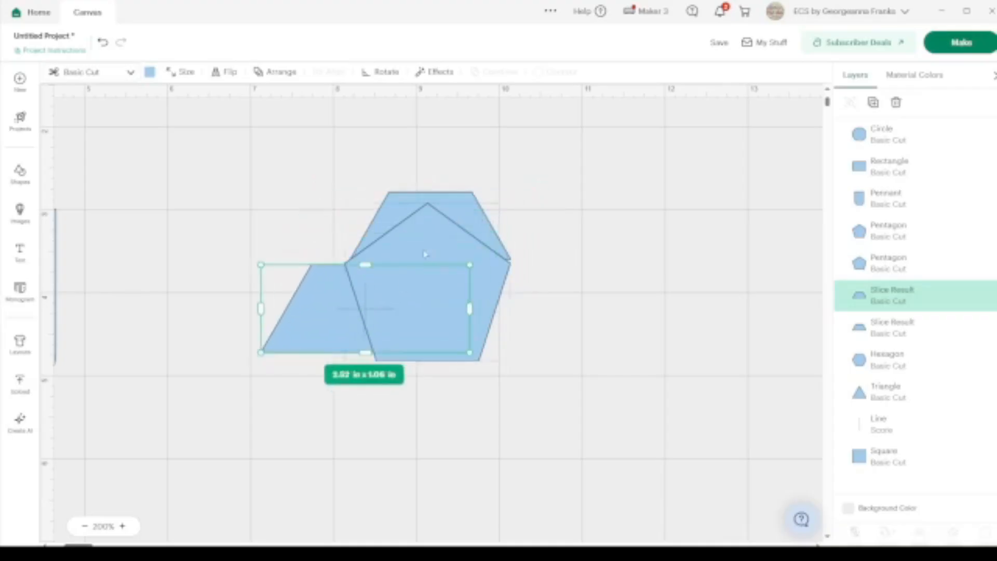
{"action": "left_click_drag", "start_coordinate": [464, 213], "coordinate": [227, 168]}
{"action": "left_click_drag", "start_coordinate": [312, 328], "coordinate": [376, 260]}
Select the pentagon and the larger trapezoid together and align them horizontally on a common center.
{"action": "left_click_drag", "start_coordinate": [535, 399], "coordinate": [316, 188]}
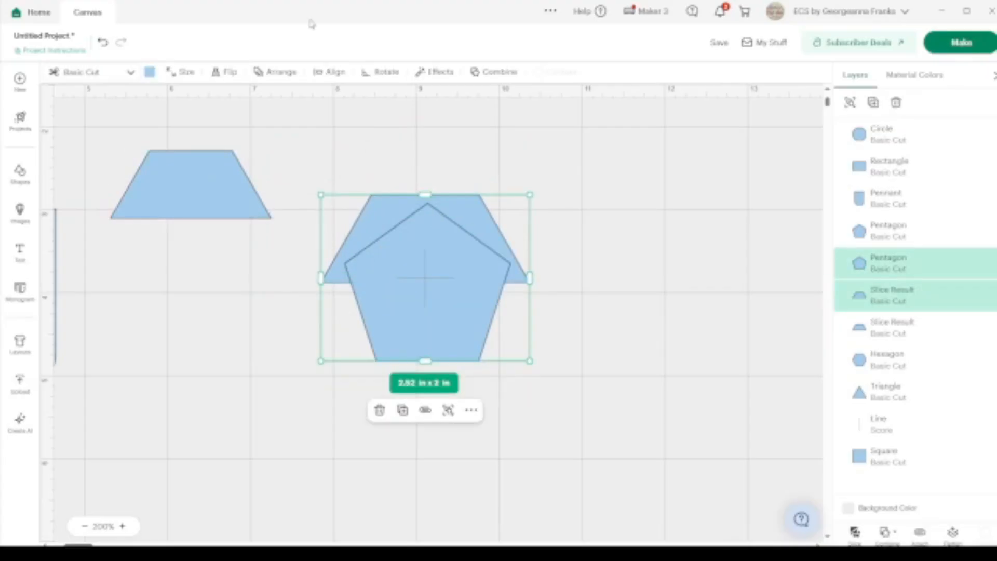
{"action": "left_click", "coordinate": [333, 73]}
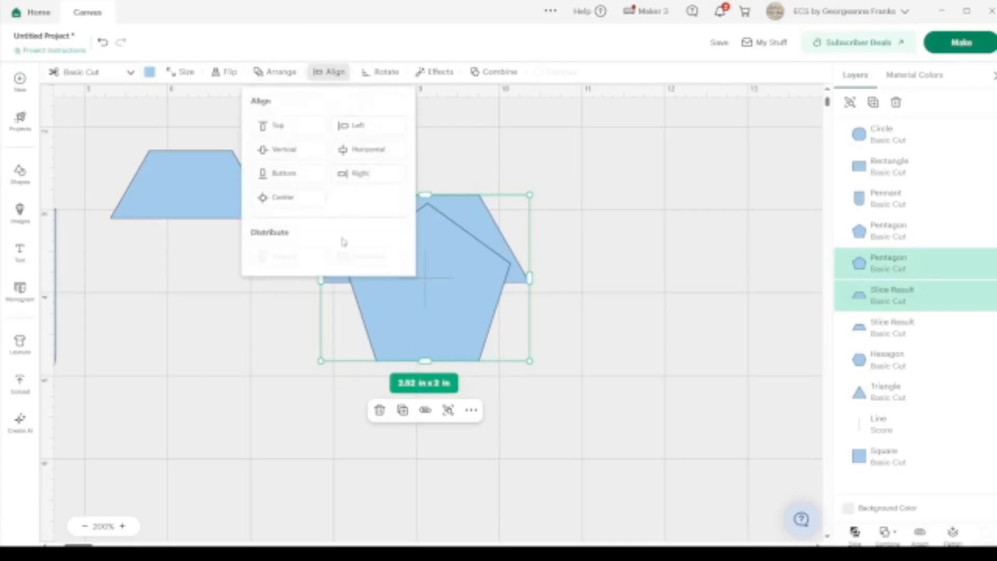
{"action": "left_click", "coordinate": [366, 149]}
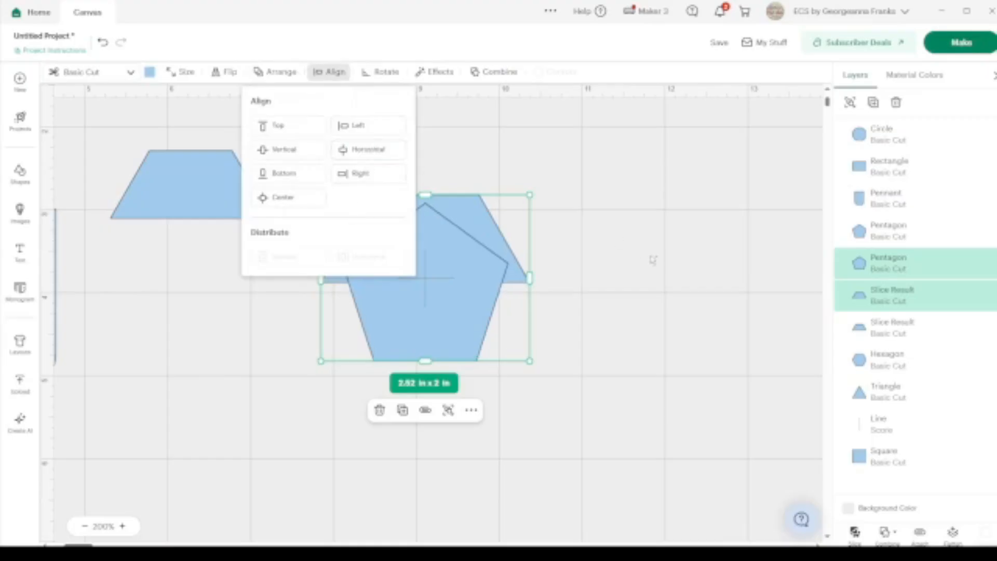
{"action": "left_click", "coordinate": [656, 261]}
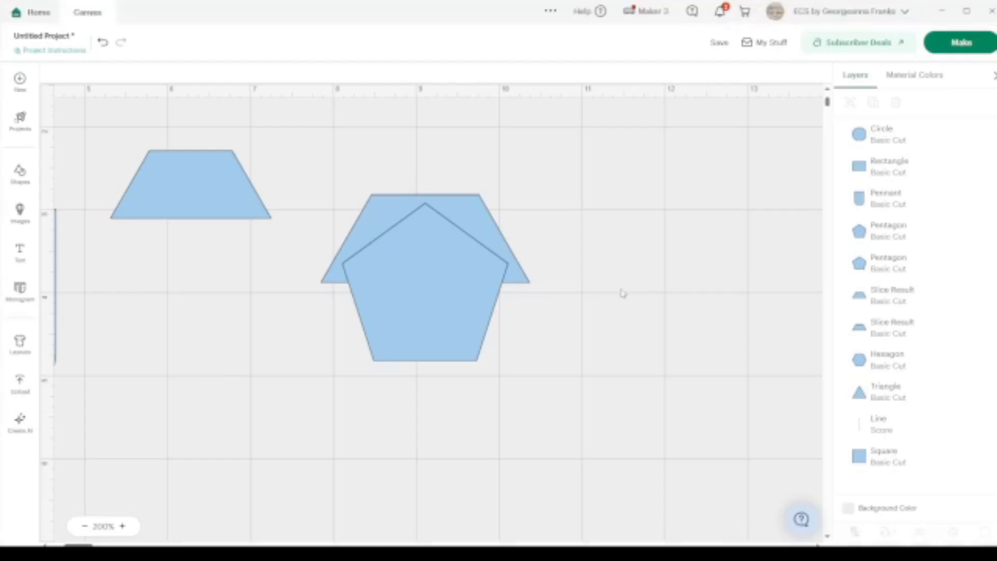
Reduce the larger trapezoid's height to about 0.9 in, keeping its width and still covering the pentagon's tip.
{"action": "left_click", "coordinate": [475, 218]}
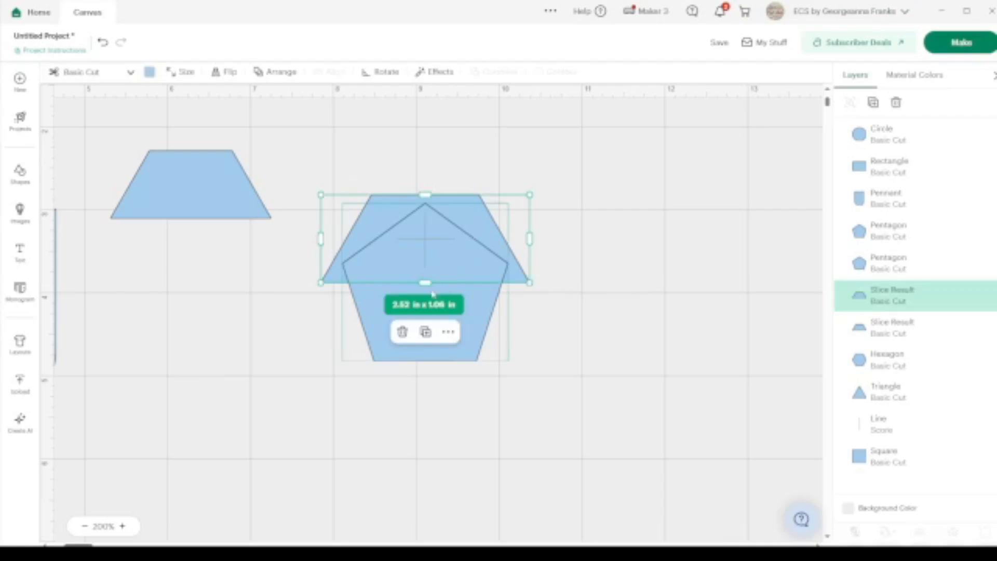
{"action": "left_click_drag", "start_coordinate": [421, 280], "coordinate": [420, 270]}
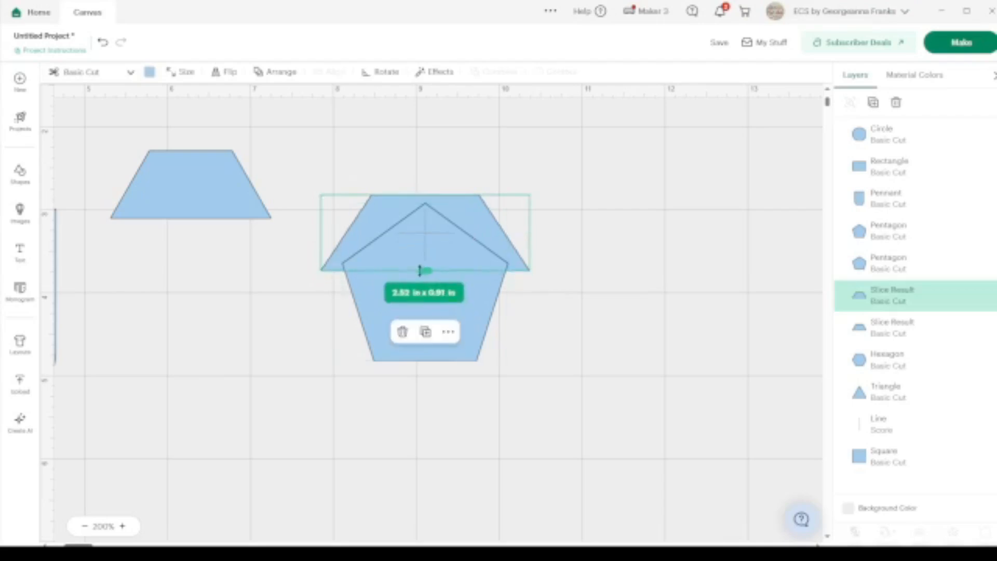
{"action": "left_click_drag", "start_coordinate": [421, 195], "coordinate": [422, 198]}
Select the pentagon and the flattened trapezoid together and weld them into one shape.
{"action": "left_click_drag", "start_coordinate": [567, 326], "coordinate": [459, 221]}
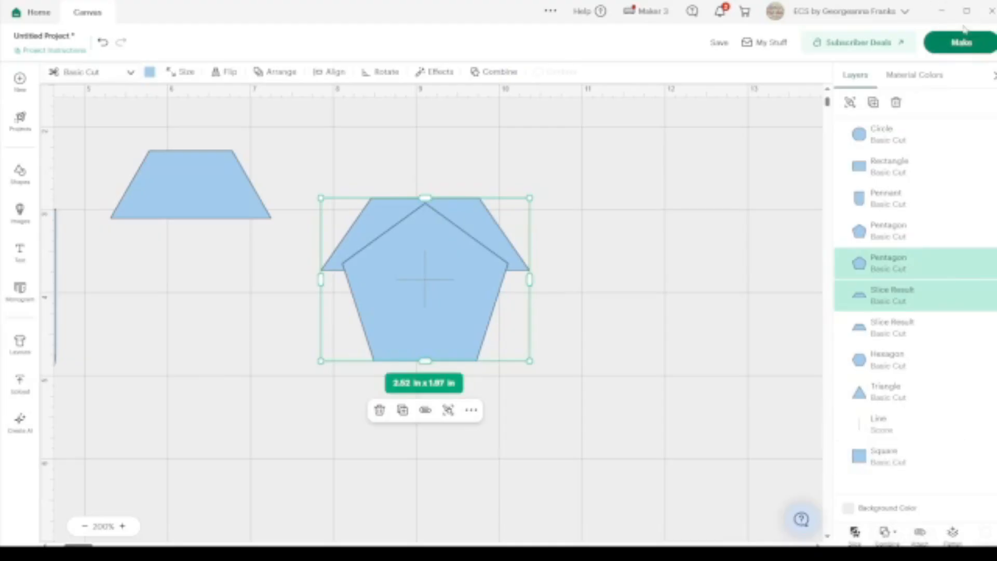
{"action": "left_click", "coordinate": [942, 40]}
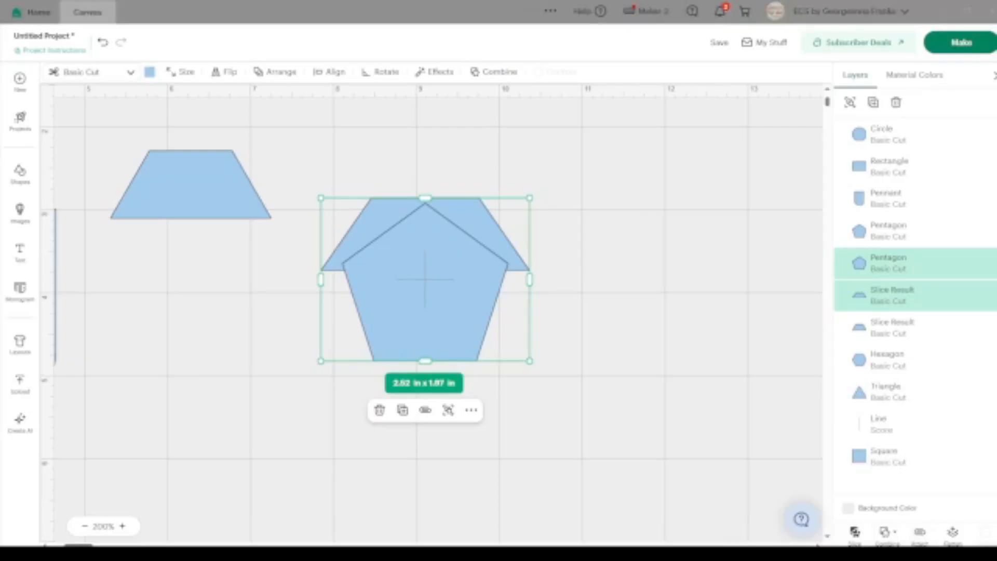
{"action": "left_click", "coordinate": [967, 13]}
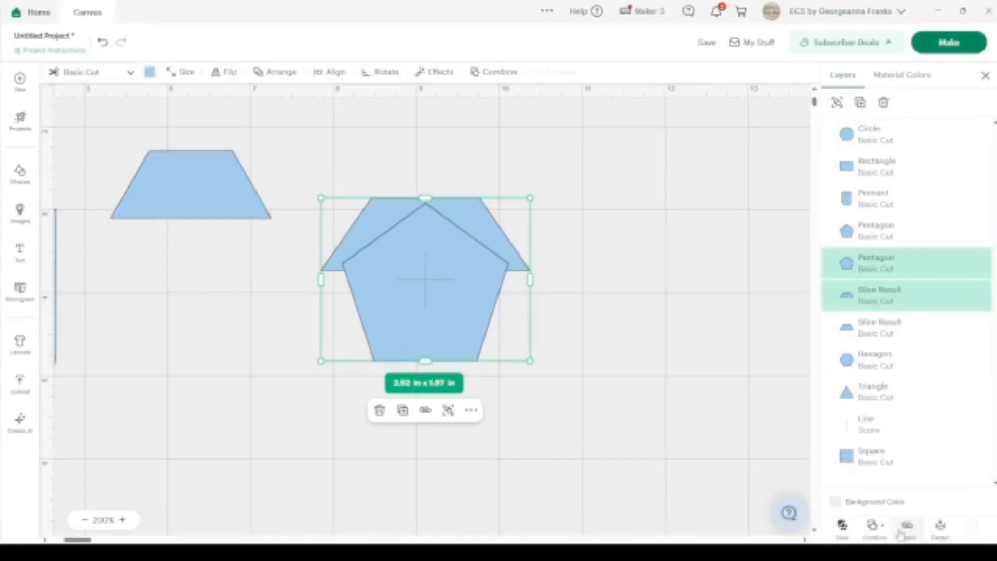
{"action": "left_click", "coordinate": [874, 530]}
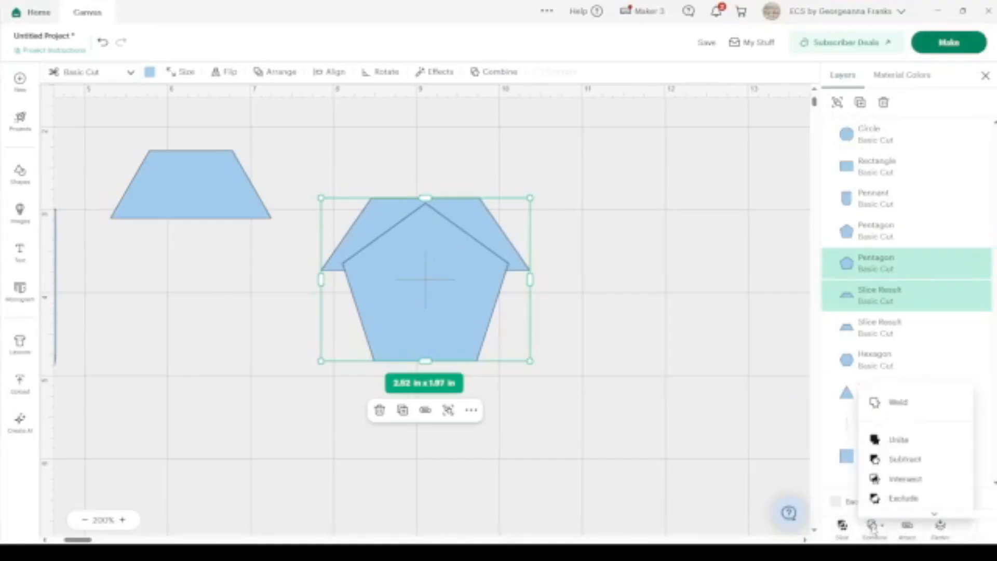
{"action": "left_click", "coordinate": [901, 404]}
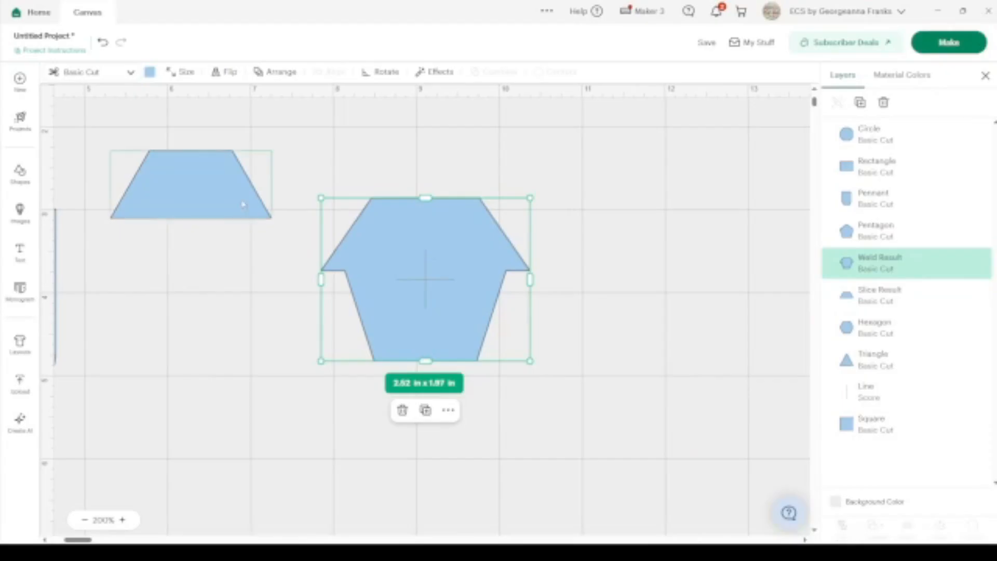
Duplicate the square, shrink the copy to about 1.1 x 1.1 in, and place it overlapping the top edge of the welded shape.
{"action": "scroll", "coordinate": [159, 218], "scroll_direction": "up", "scroll_amount": 1}
{"action": "scroll", "coordinate": [155, 216], "scroll_direction": "left", "scroll_amount": 6}
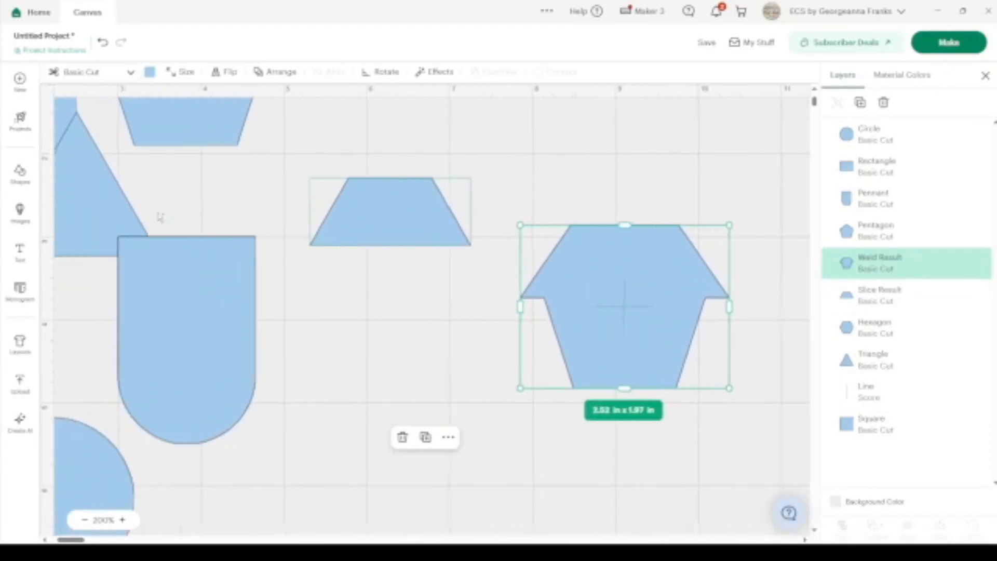
{"action": "scroll", "coordinate": [152, 215], "scroll_direction": "left", "scroll_amount": 1}
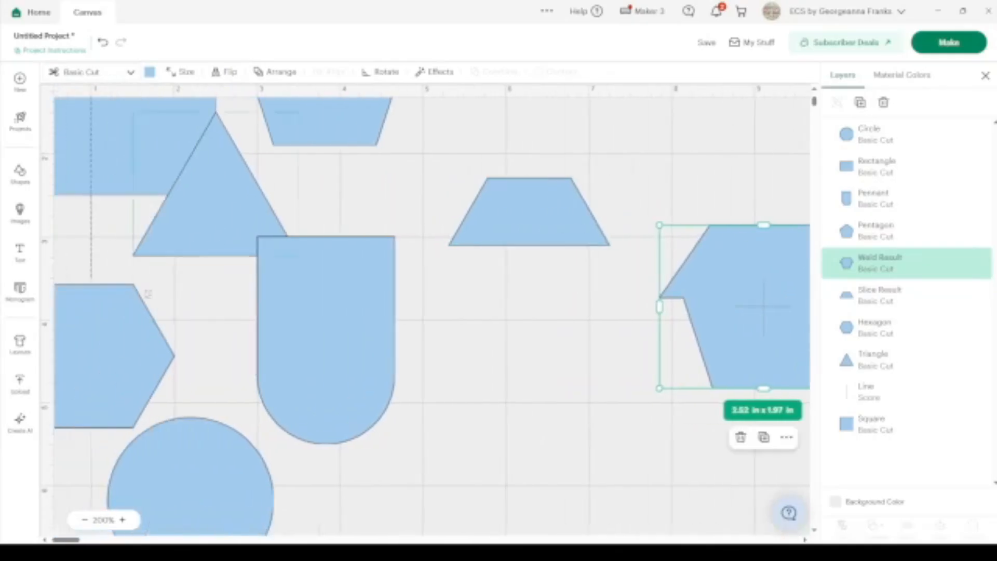
{"action": "left_click", "coordinate": [84, 519]}
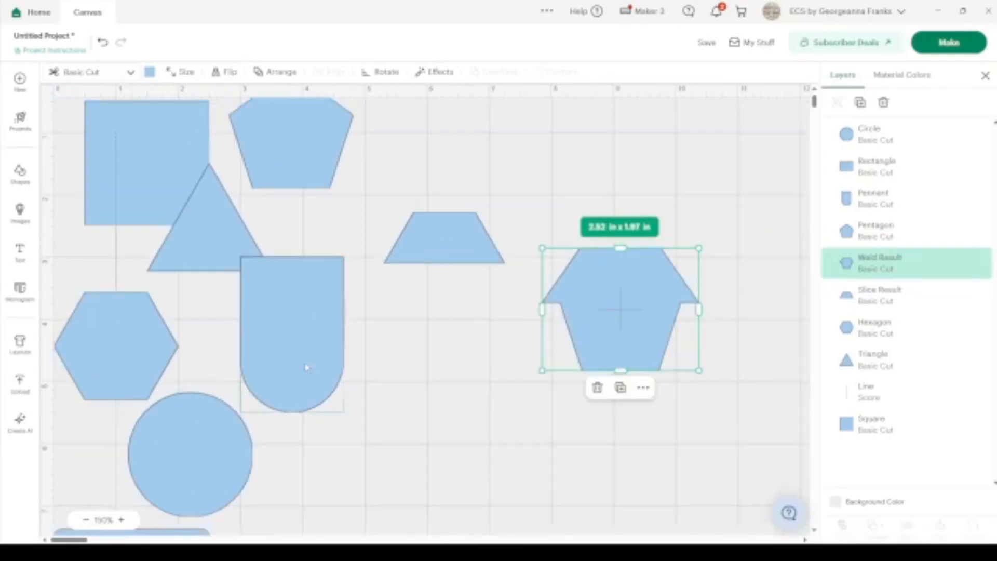
{"action": "left_click", "coordinate": [116, 177]}
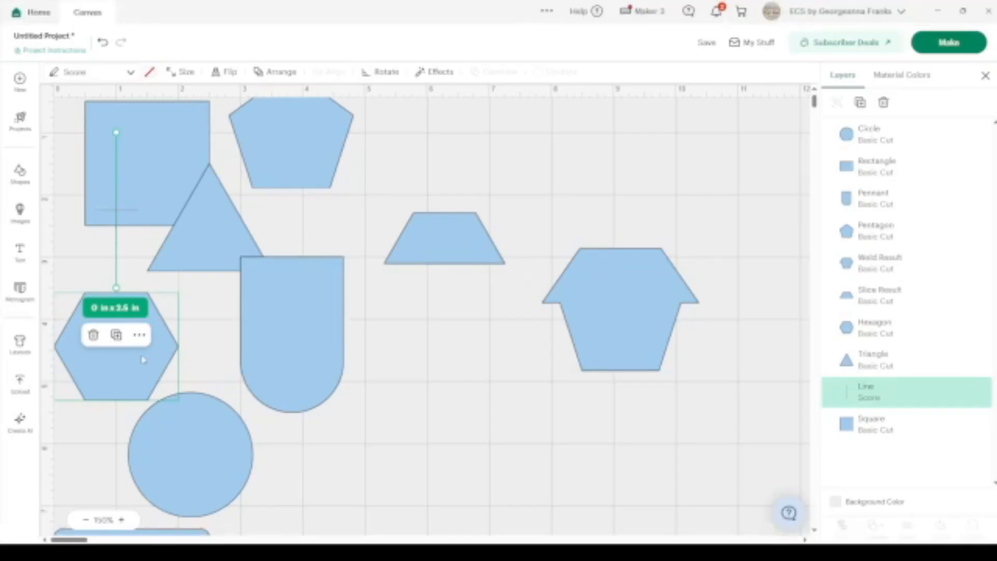
{"action": "left_click", "coordinate": [145, 148]}
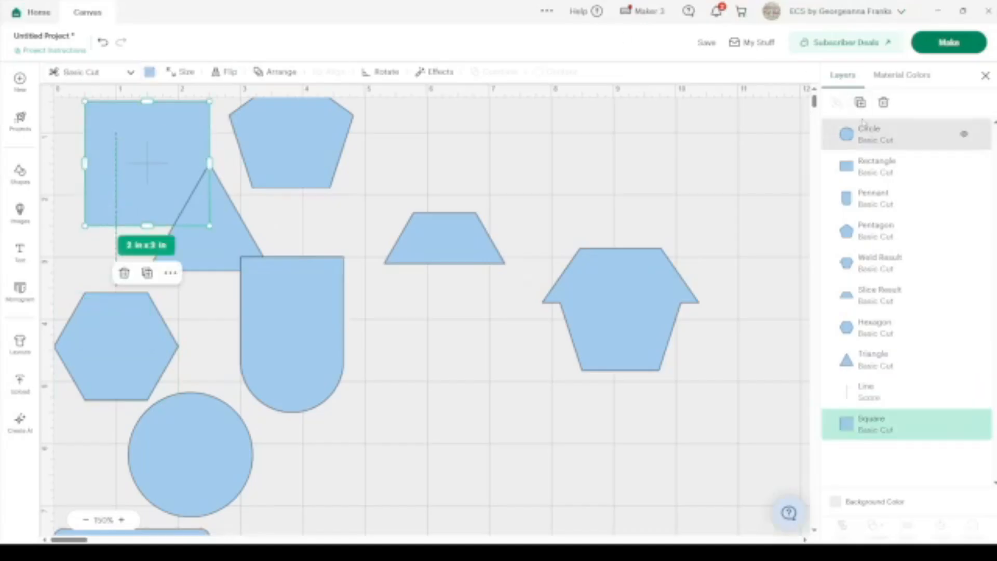
{"action": "left_click", "coordinate": [859, 103]}
{"action": "left_click_drag", "start_coordinate": [154, 168], "coordinate": [576, 148]}
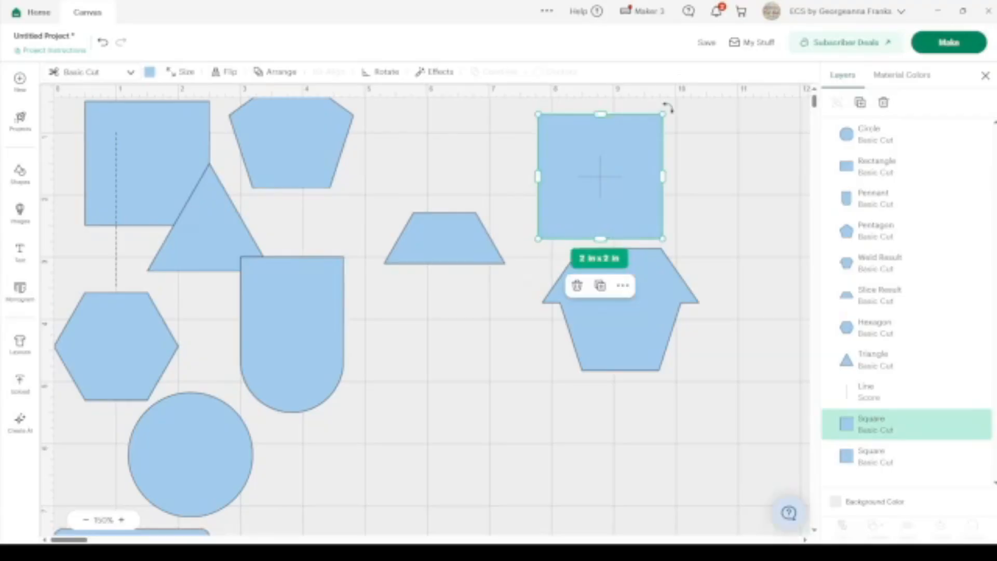
{"action": "left_click_drag", "start_coordinate": [662, 113], "coordinate": [590, 177]}
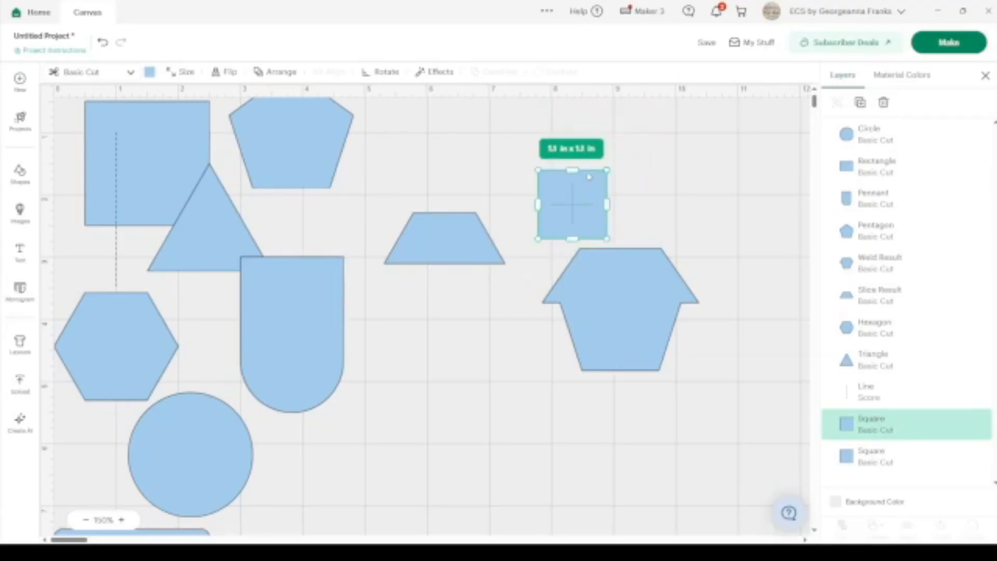
{"action": "left_click_drag", "start_coordinate": [570, 218], "coordinate": [618, 247]}
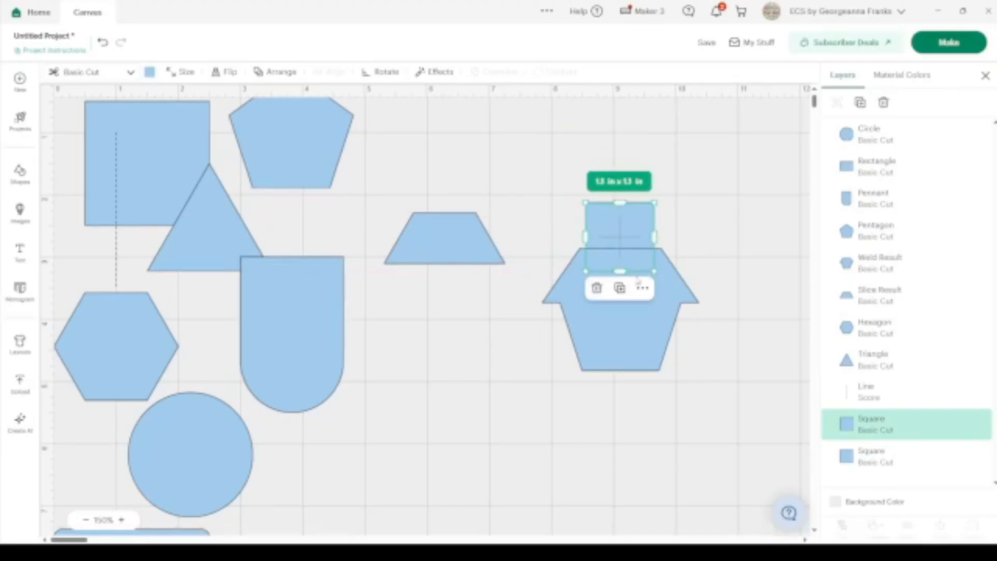
Select the small square with the welded shape and center-align them horizontally.
{"action": "left_click_drag", "start_coordinate": [698, 397], "coordinate": [605, 208]}
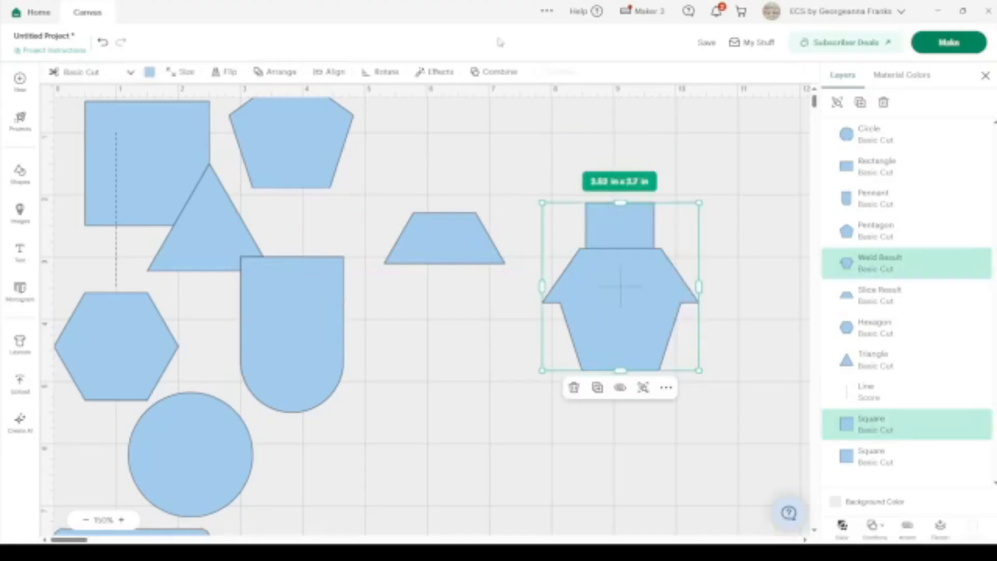
{"action": "left_click", "coordinate": [331, 71]}
{"action": "left_click", "coordinate": [389, 152]}
{"action": "left_click", "coordinate": [600, 156]}
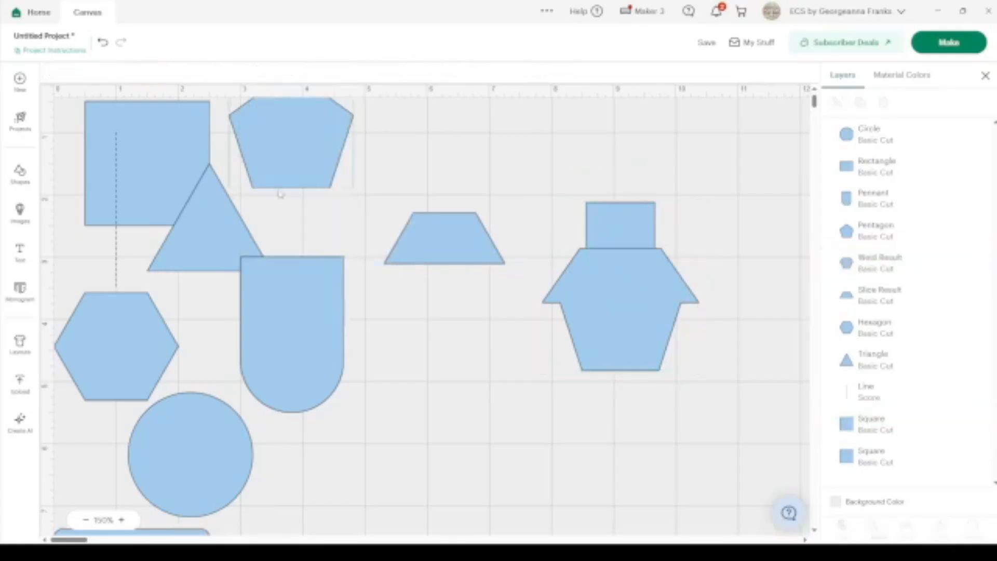
Move the spare trapezoid closer to the original shapes, just below and beside the upper pentagon.
{"action": "left_click", "coordinate": [198, 256]}
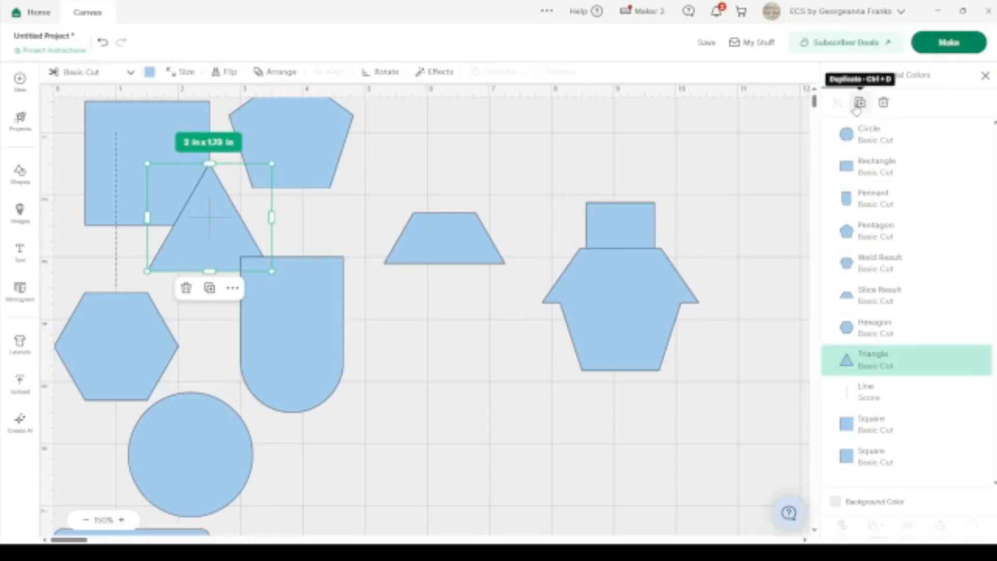
{"action": "left_click_drag", "start_coordinate": [436, 236], "coordinate": [370, 200]}
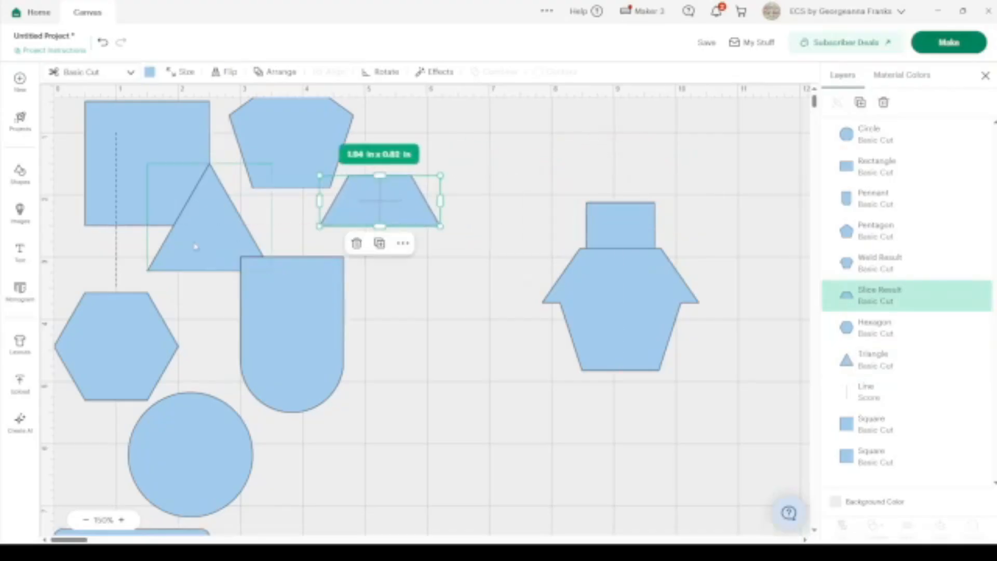
Duplicate the triangle, shrink the copy to about 1.33 x 1.15 in, and place it on top of the small square.
{"action": "left_click", "coordinate": [199, 246]}
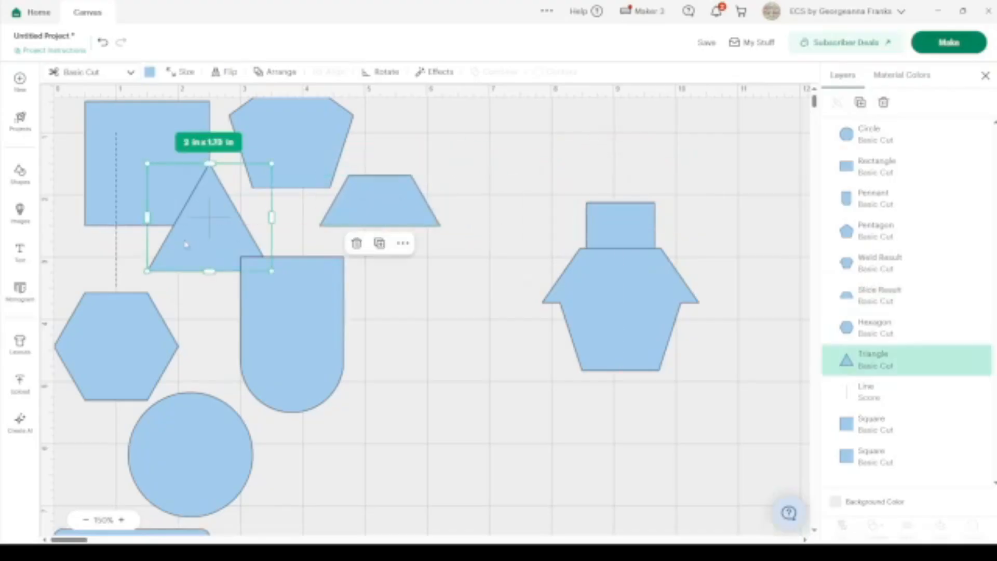
{"action": "left_click", "coordinate": [861, 103]}
{"action": "left_click_drag", "start_coordinate": [218, 265], "coordinate": [596, 181]}
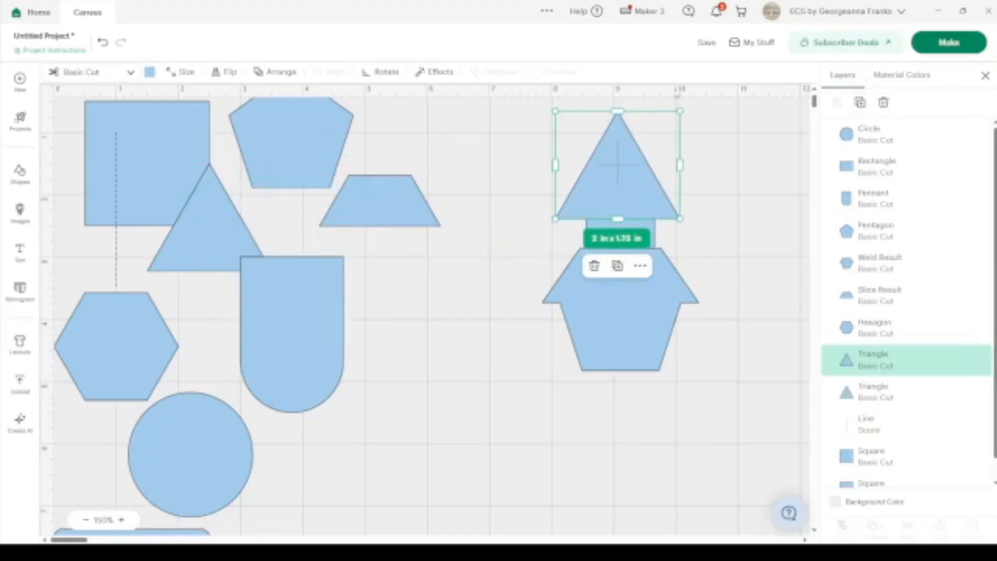
{"action": "left_click_drag", "start_coordinate": [680, 111], "coordinate": [638, 146]}
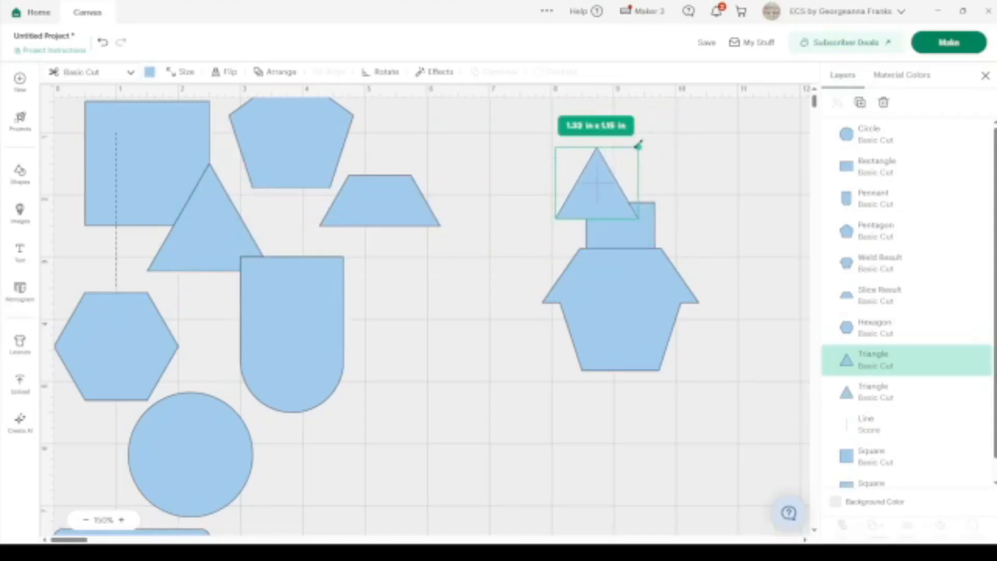
{"action": "left_click_drag", "start_coordinate": [597, 194], "coordinate": [620, 181]}
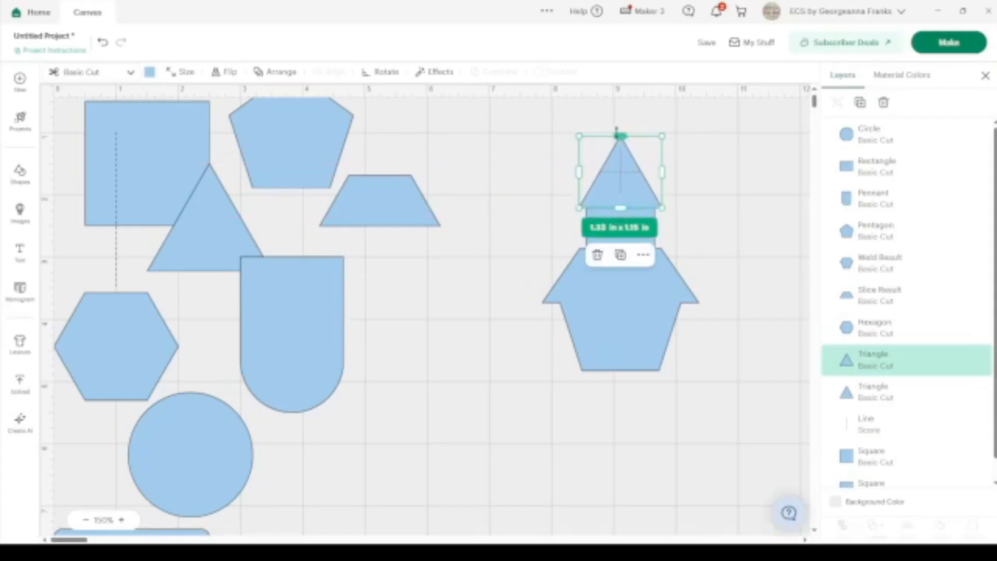
Flatten the triangle copy to about 0.71 in high, widen it slightly and center it on the small square, undoing the excess widening.
{"action": "left_click_drag", "start_coordinate": [620, 137], "coordinate": [621, 165]}
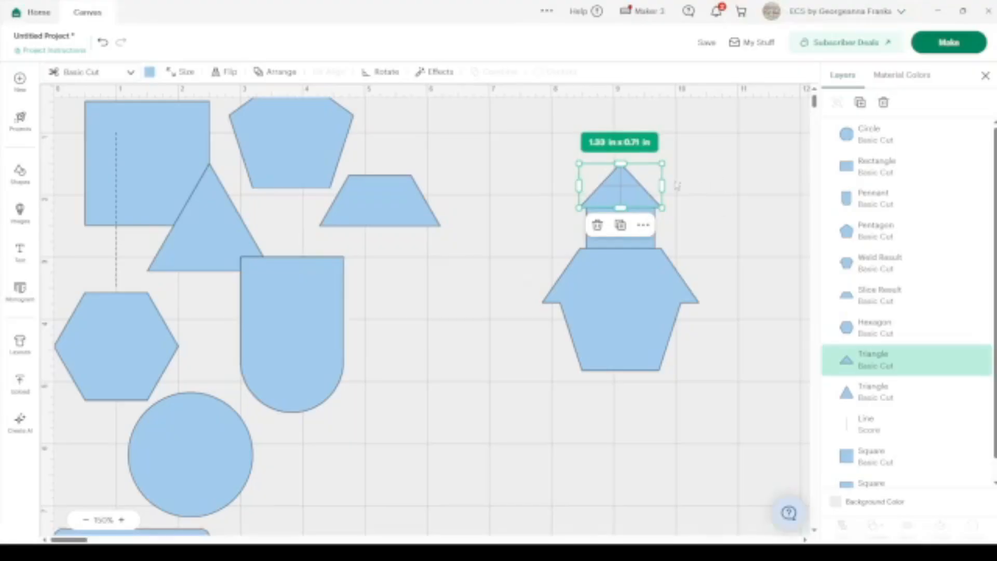
{"action": "left_click_drag", "start_coordinate": [664, 186], "coordinate": [629, 191]}
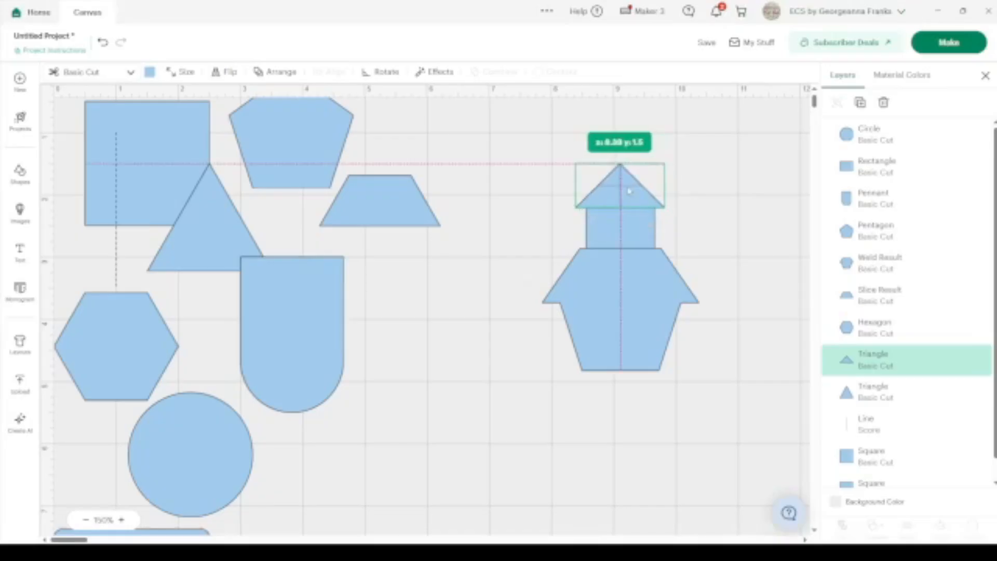
{"action": "mouse_move", "coordinate": [629, 191]}
{"action": "left_mouse_down"}
{"action": "mouse_move", "coordinate": [678, 191]}
{"action": "mouse_move", "coordinate": [632, 197]}
{"action": "left_mouse_up"}
{"action": "left_click", "coordinate": [722, 221]}
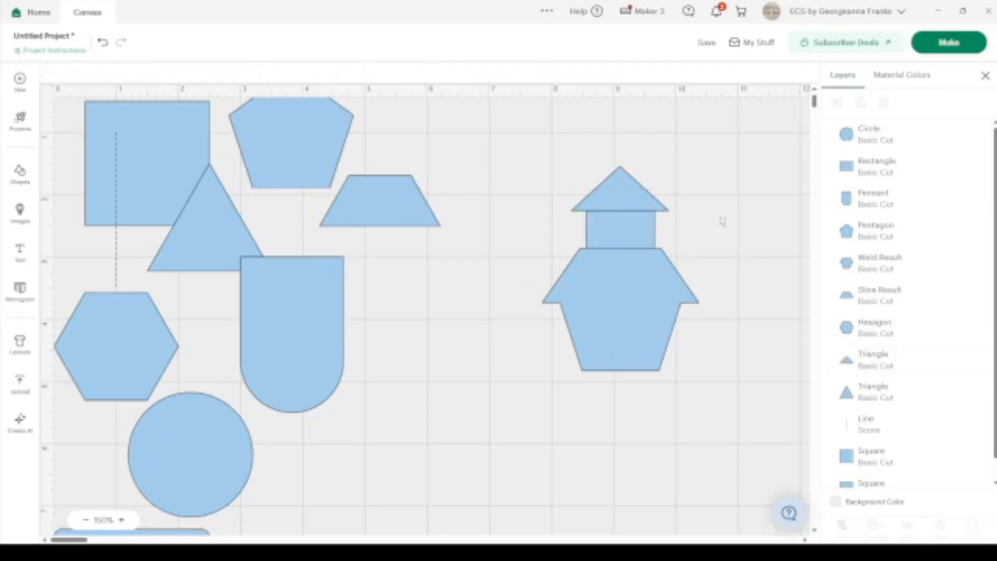
{"action": "key", "text": "ctrl+z"}
{"action": "key", "text": "ctrl+z"}
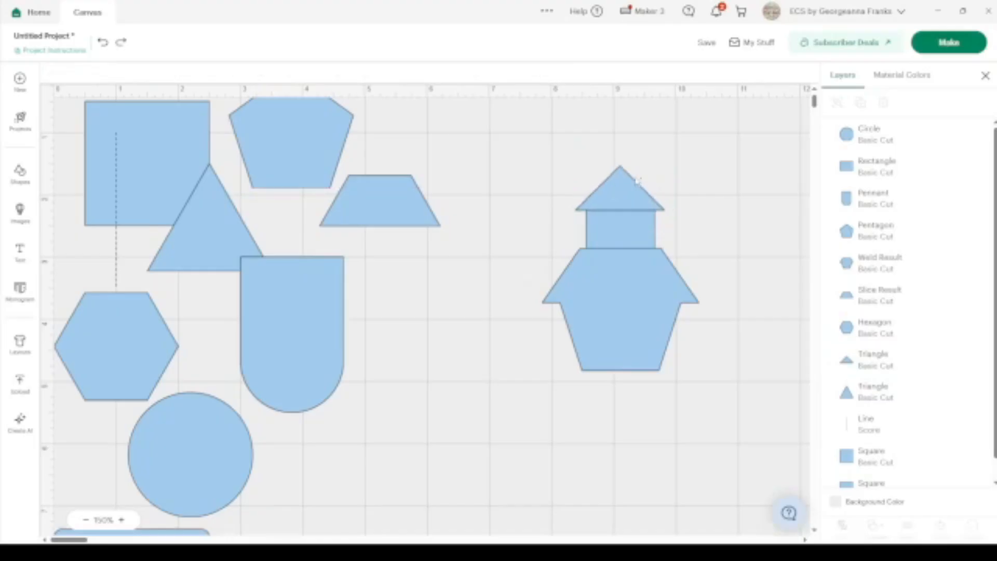
Nudge the flattened triangle slightly down so its base sits on the small square.
{"action": "left_click_drag", "start_coordinate": [622, 192], "coordinate": [624, 195]}
{"action": "left_click", "coordinate": [705, 198]}
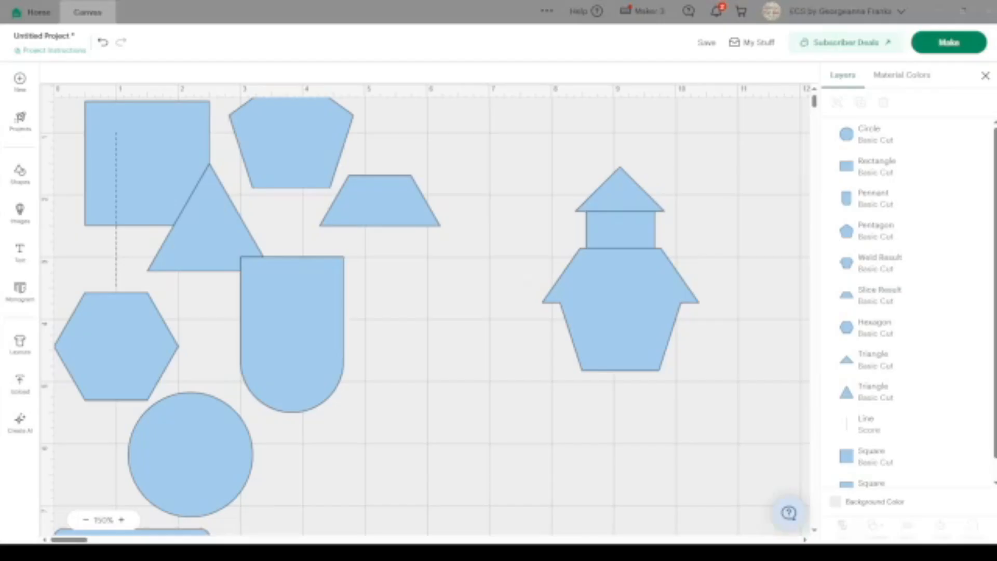
Try welding the flattened triangle, small square and lower welded shape into one piece, and undo the weld.
{"action": "left_click_drag", "start_coordinate": [696, 440], "coordinate": [544, 125]}
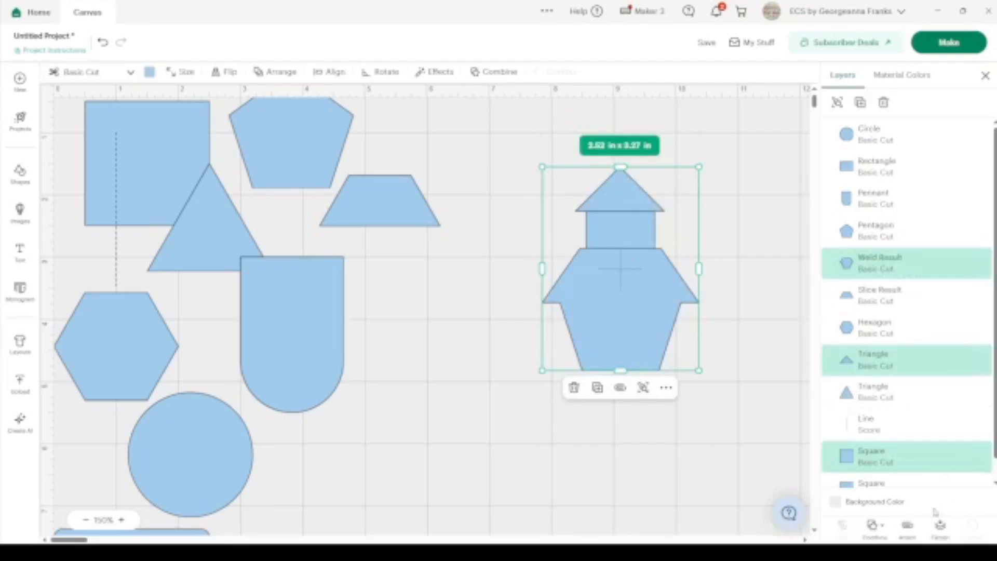
{"action": "left_click", "coordinate": [873, 525]}
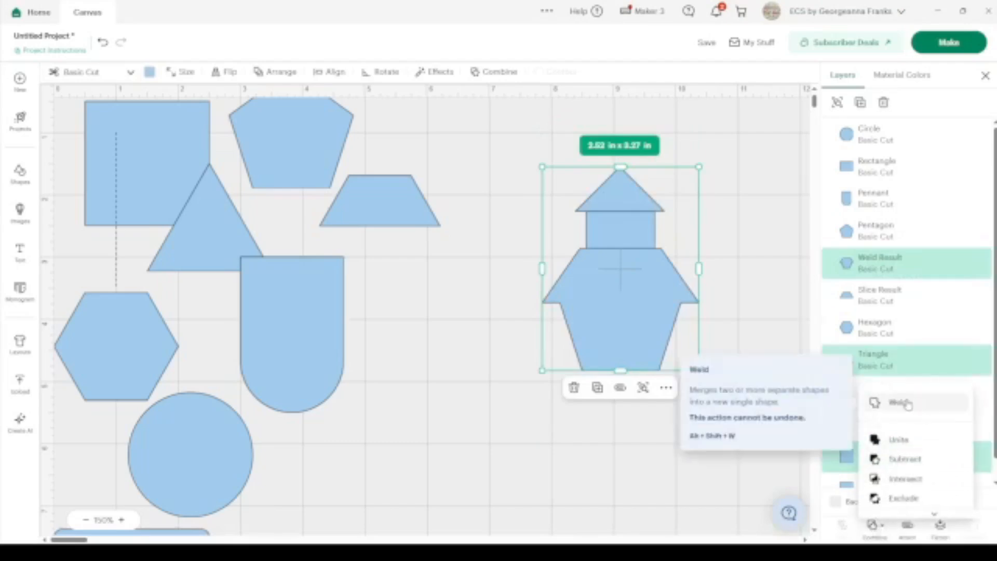
{"action": "left_click", "coordinate": [901, 403]}
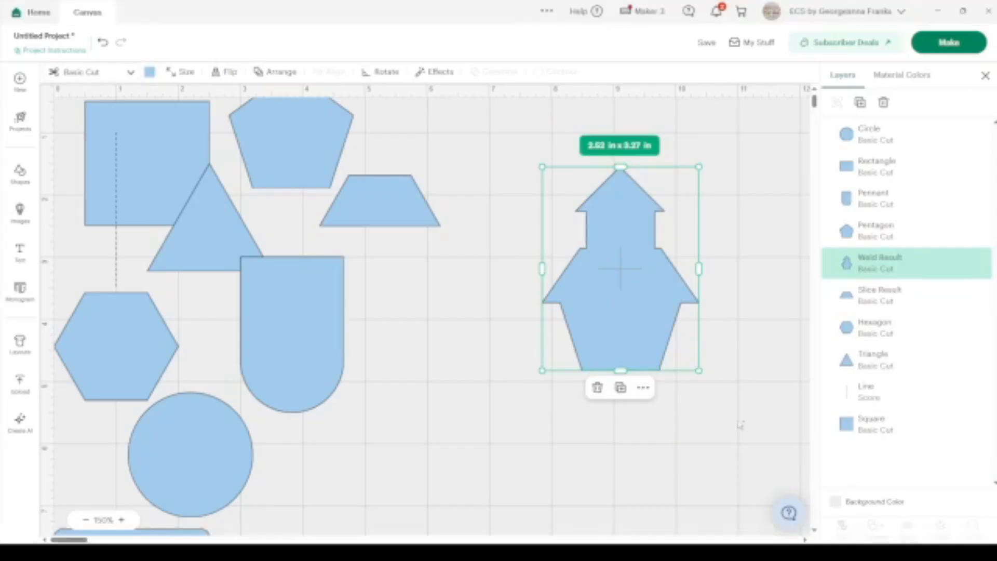
{"action": "left_click", "coordinate": [655, 472]}
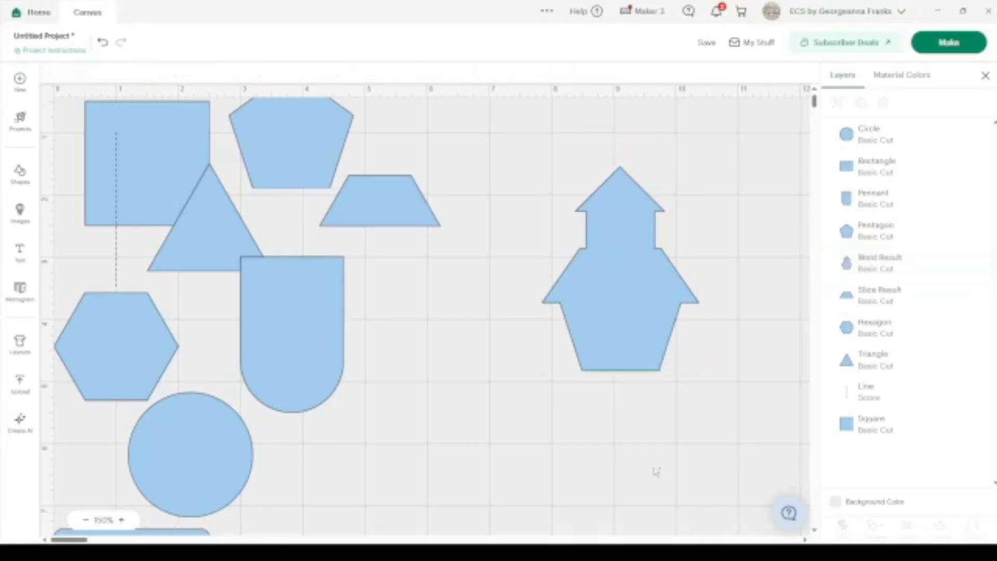
{"action": "key", "text": "ctrl+z"}
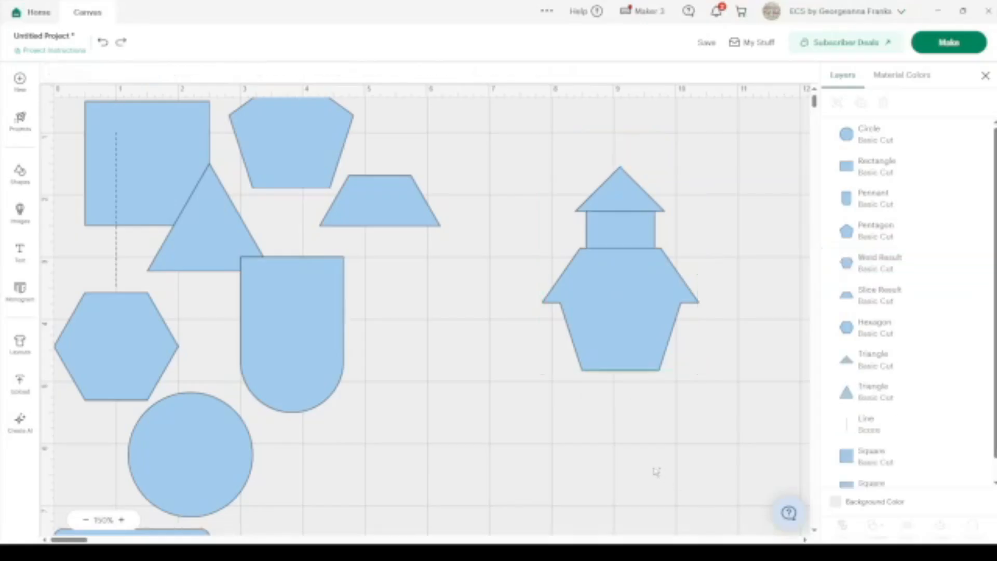
Bring the spare trapezoid to the front and fit it over the welded shape's flared upper part, resized to about 2.55 x 0.88 in.
{"action": "left_click_drag", "start_coordinate": [401, 220], "coordinate": [478, 355]}
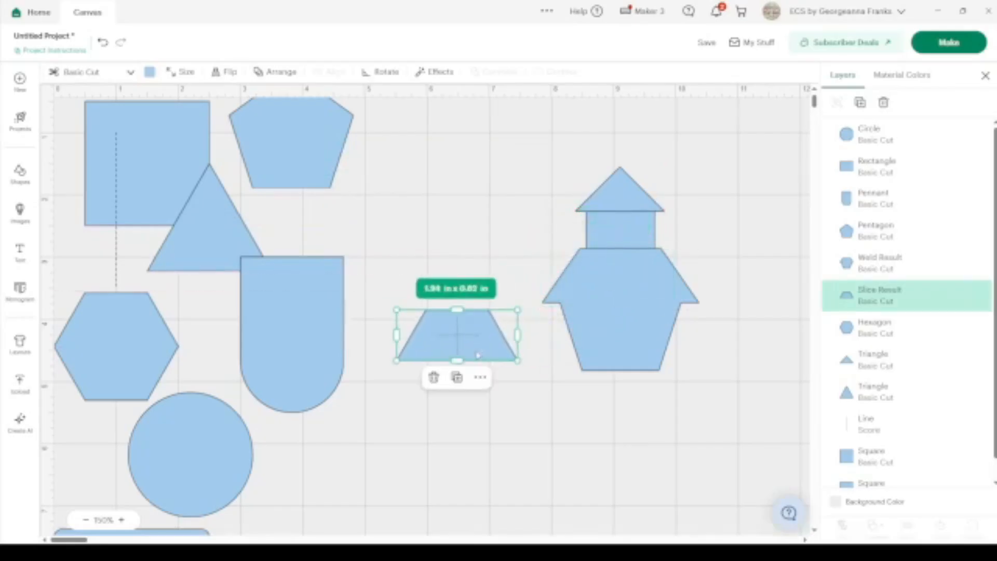
{"action": "key", "text": "ctrl+shift+]"}
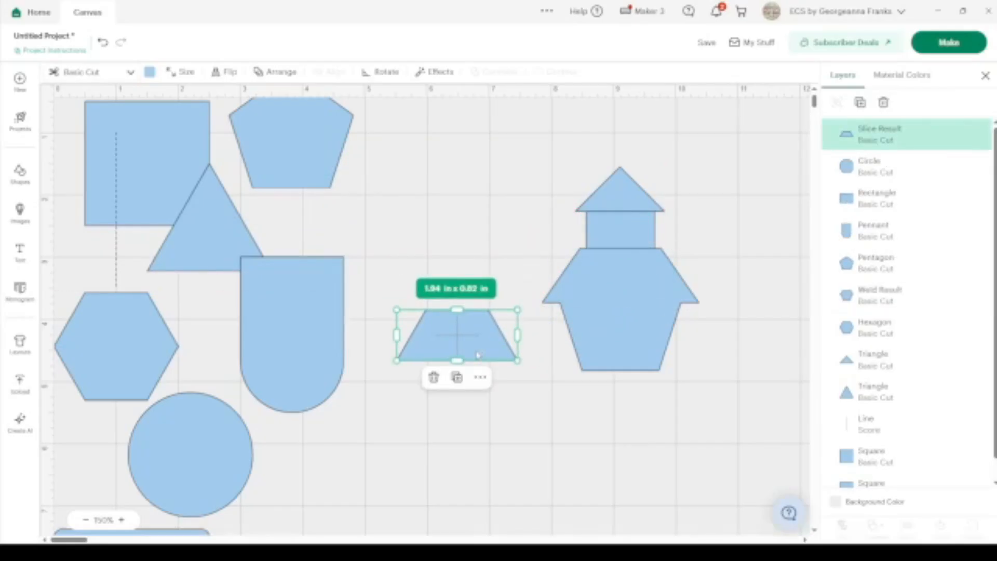
{"action": "left_click_drag", "start_coordinate": [478, 354], "coordinate": [699, 278]}
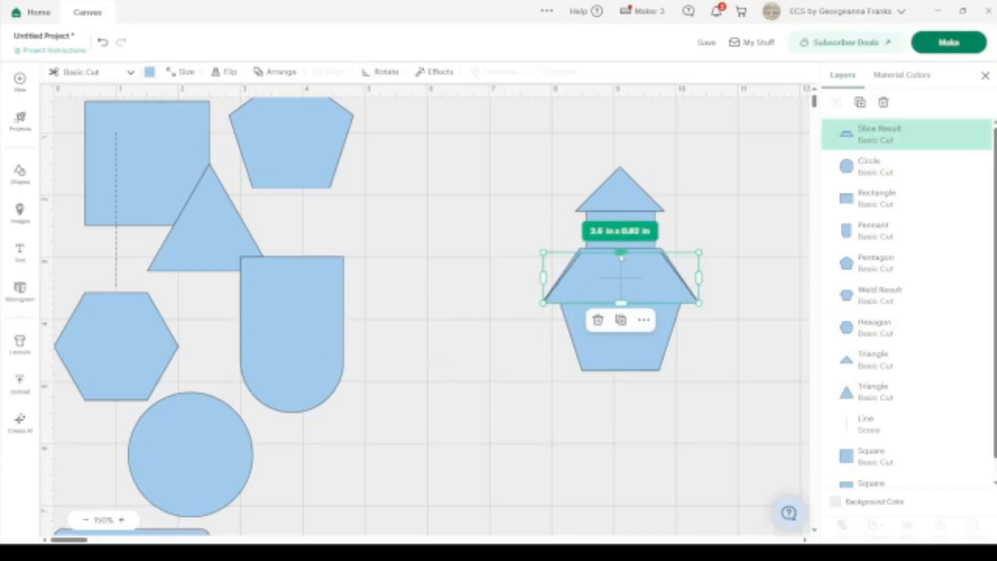
{"action": "left_click_drag", "start_coordinate": [621, 255], "coordinate": [621, 253]}
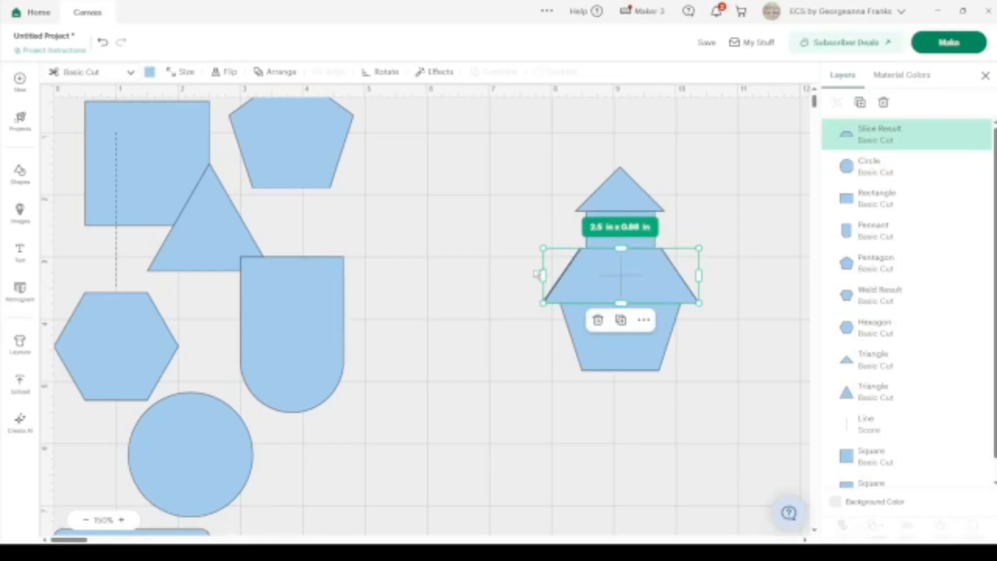
{"action": "left_click_drag", "start_coordinate": [544, 276], "coordinate": [540, 276]}
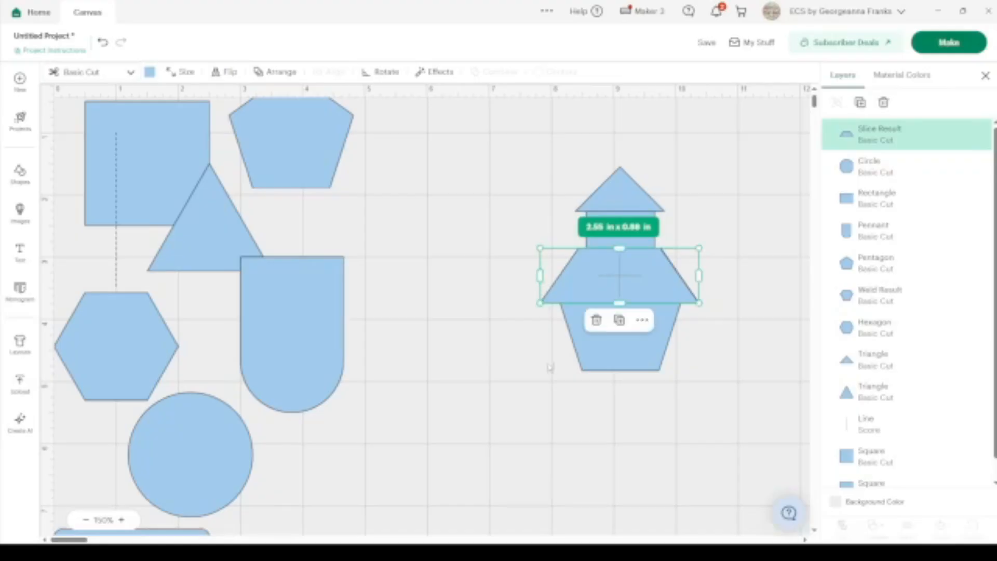
Select all the stacked shapes in the composite design and center-align them horizontally.
{"action": "left_click_drag", "start_coordinate": [688, 418], "coordinate": [573, 141]}
{"action": "left_click", "coordinate": [337, 76]}
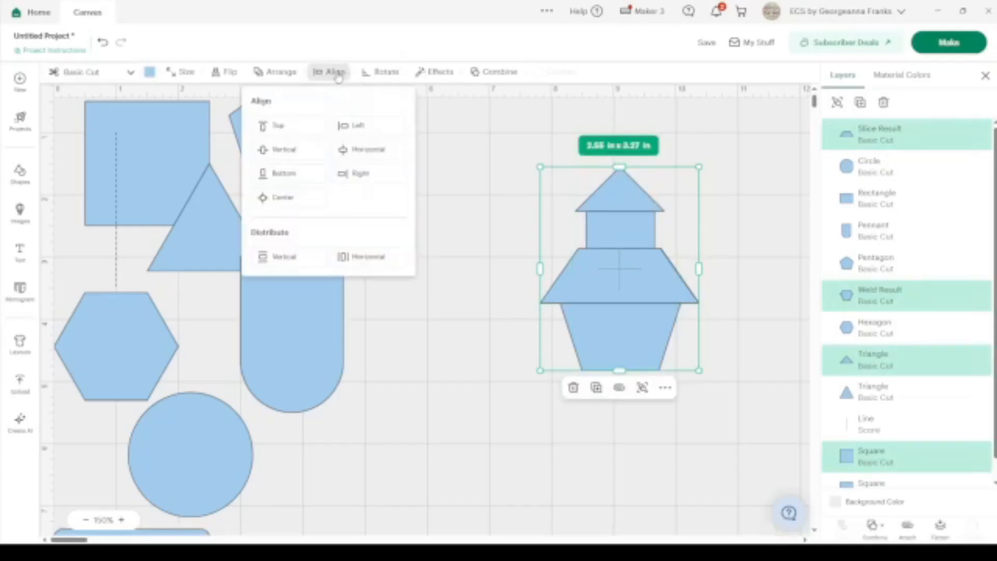
{"action": "left_click", "coordinate": [382, 157]}
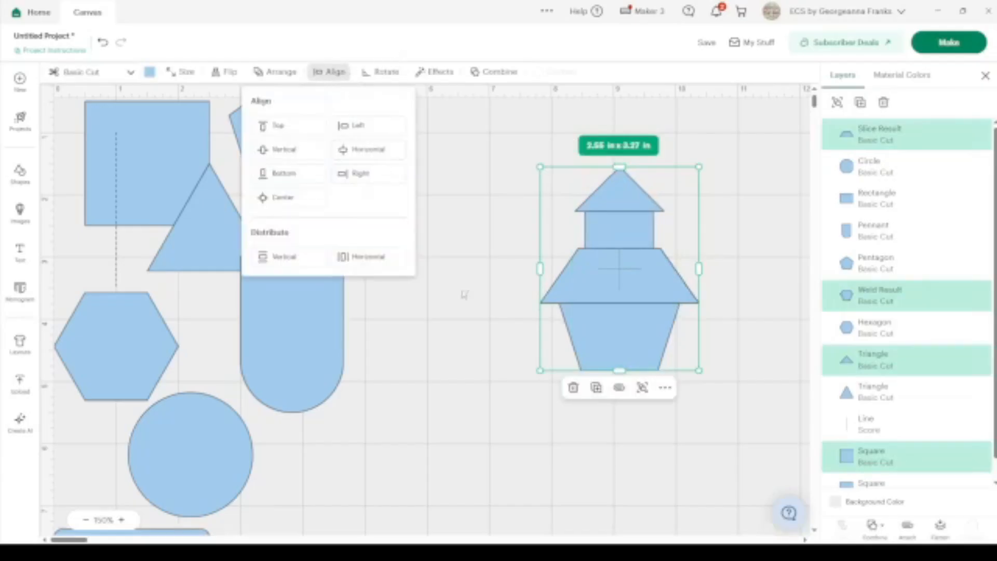
{"action": "left_click", "coordinate": [465, 416]}
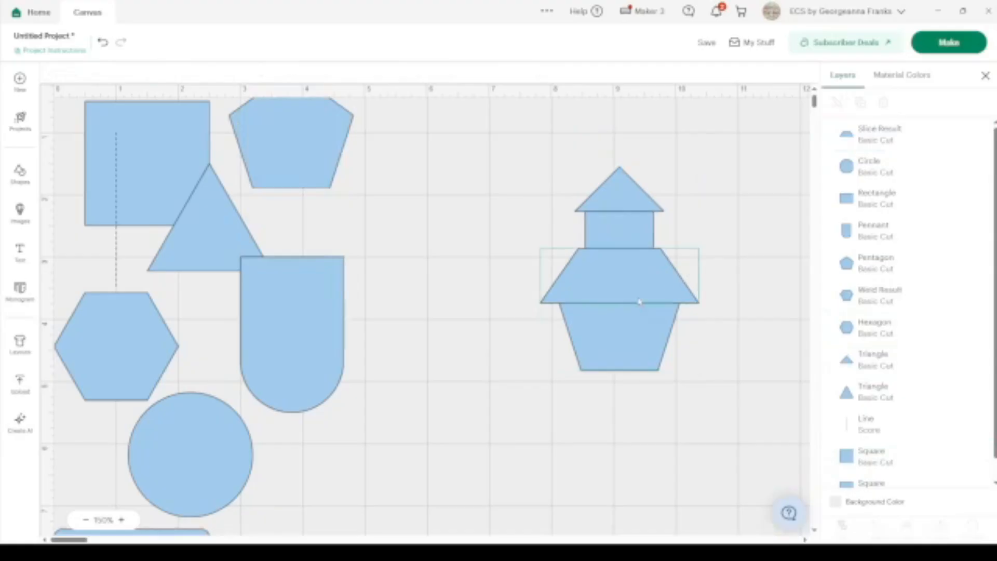
Weld the small square together with the lower welded shape, leaving out the triangle and the overlaid trapezoid.
{"action": "left_click", "coordinate": [637, 235]}
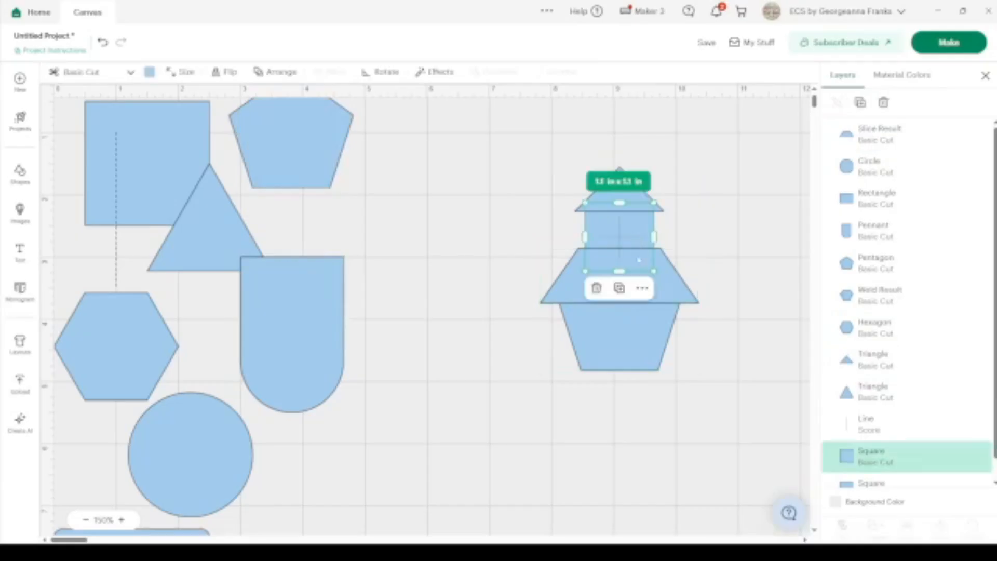
{"action": "left_click", "coordinate": [638, 358], "text": "shift"}
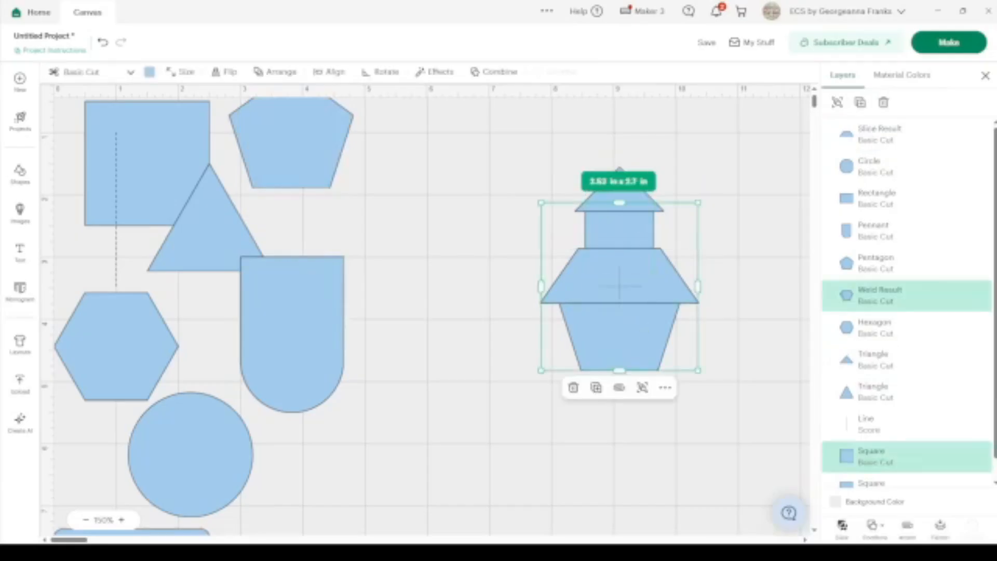
{"action": "left_click", "coordinate": [873, 538]}
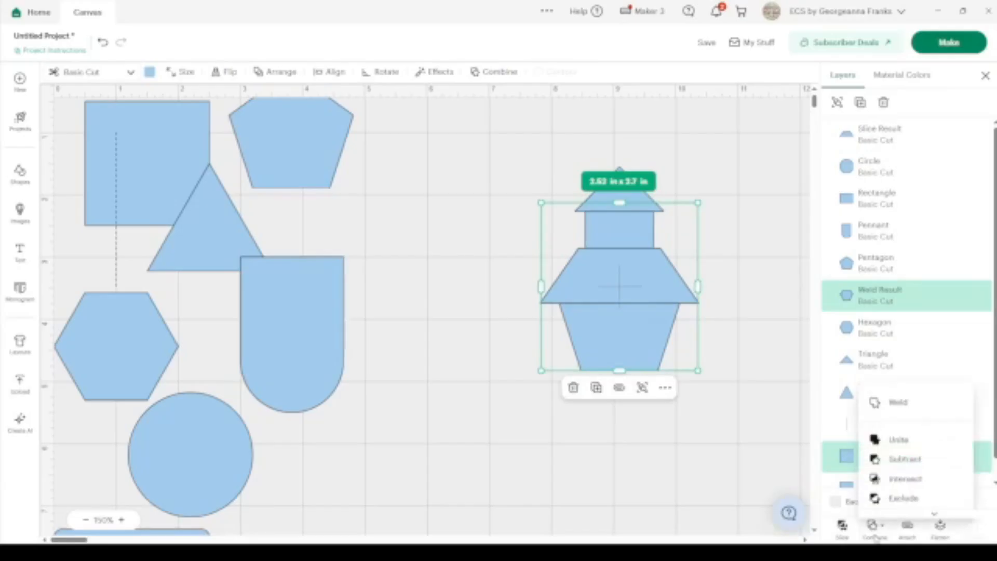
{"action": "left_click", "coordinate": [897, 401]}
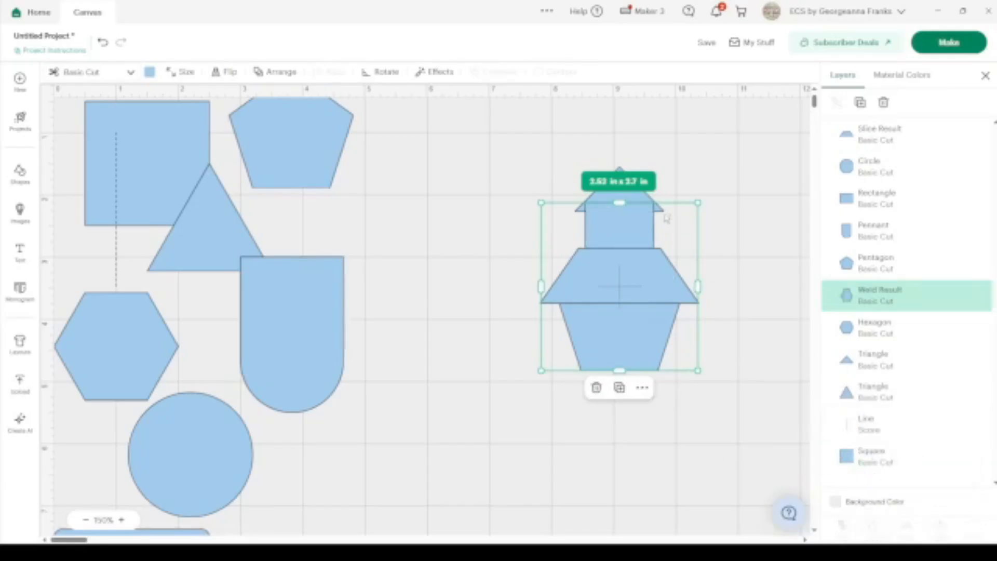
{"action": "left_click", "coordinate": [706, 188]}
Send the newly welded body to the back, behind the trapezoid and the triangle.
{"action": "left_click", "coordinate": [624, 234]}
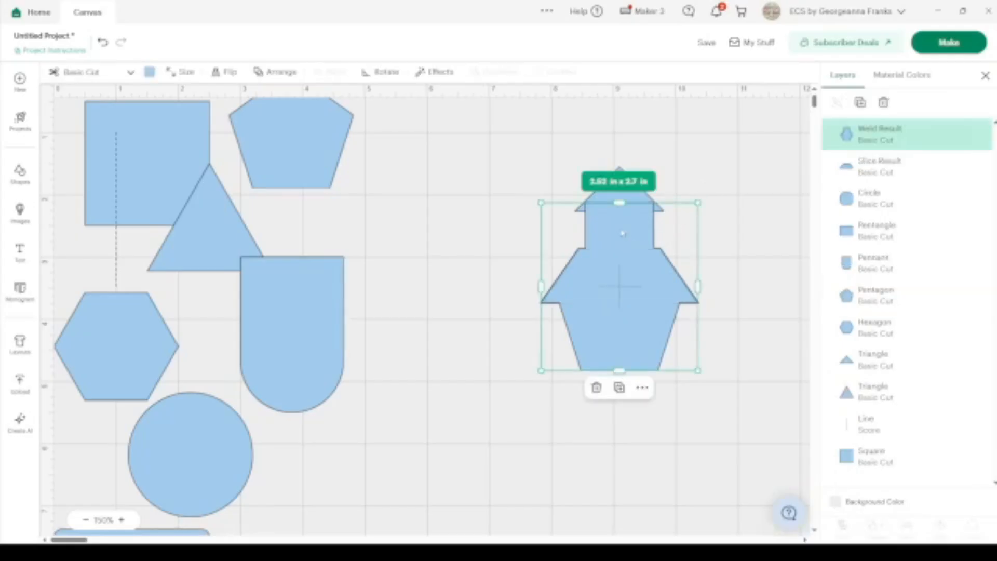
{"action": "key", "text": "ctrl+shift+["}
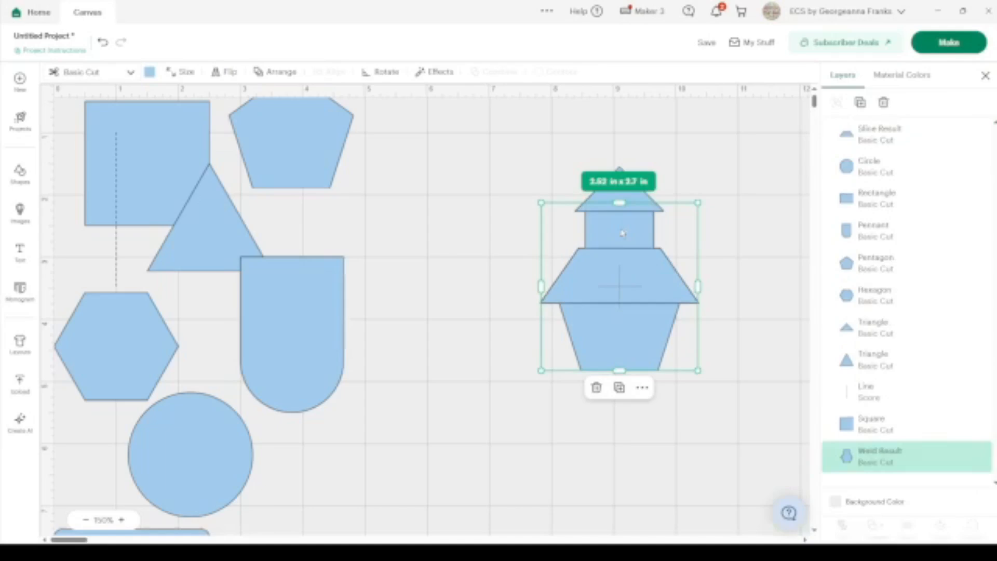
{"action": "left_click", "coordinate": [724, 149]}
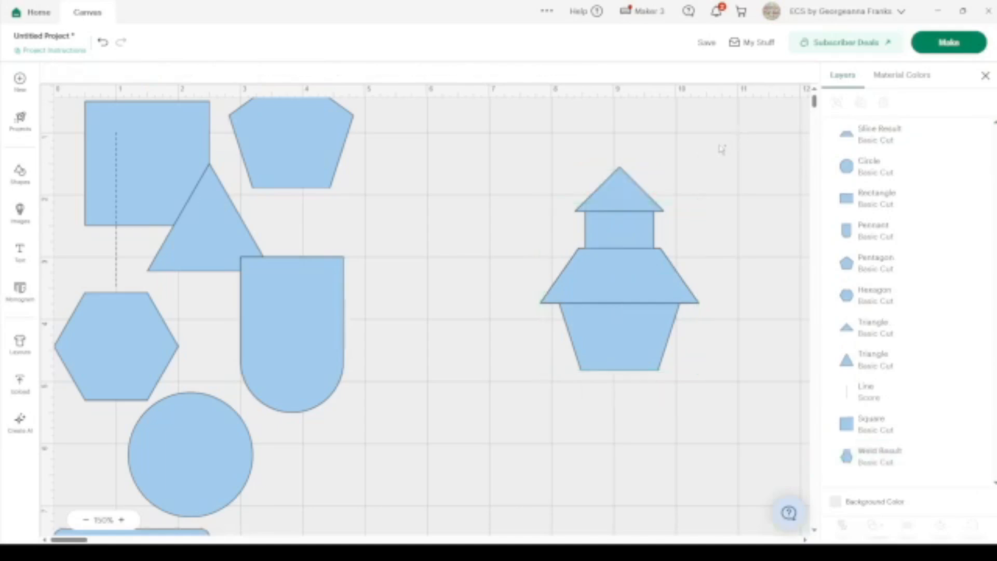
Recolor the top triangle with a custom muted dark blue.
{"action": "left_click", "coordinate": [619, 190]}
{"action": "left_click", "coordinate": [150, 72]}
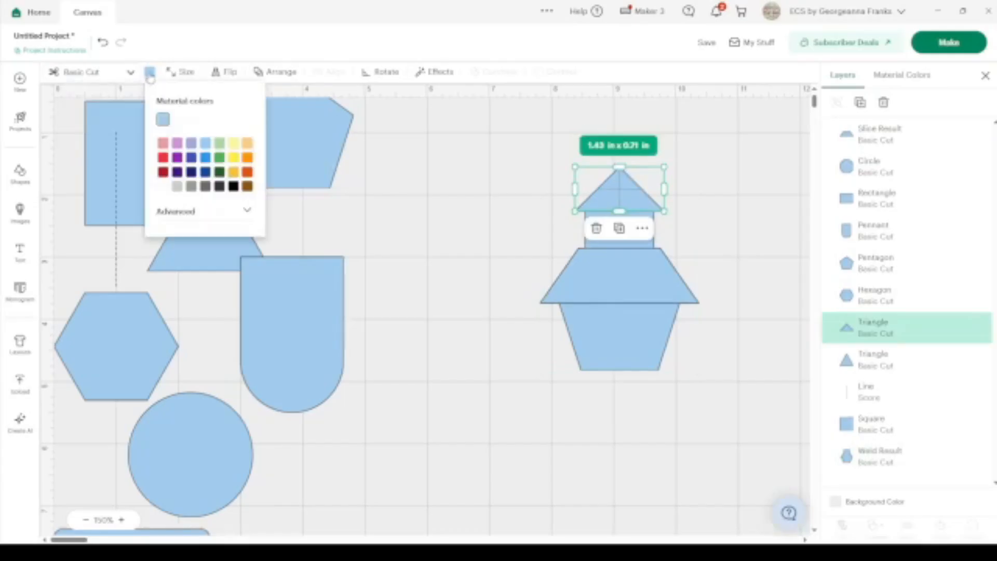
{"action": "left_click", "coordinate": [205, 172]}
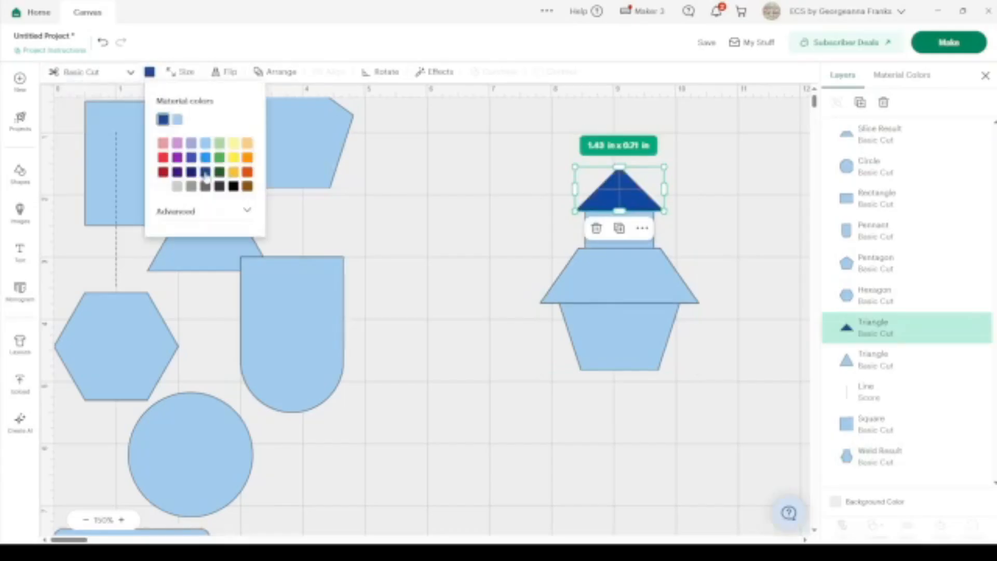
{"action": "left_click", "coordinate": [194, 215]}
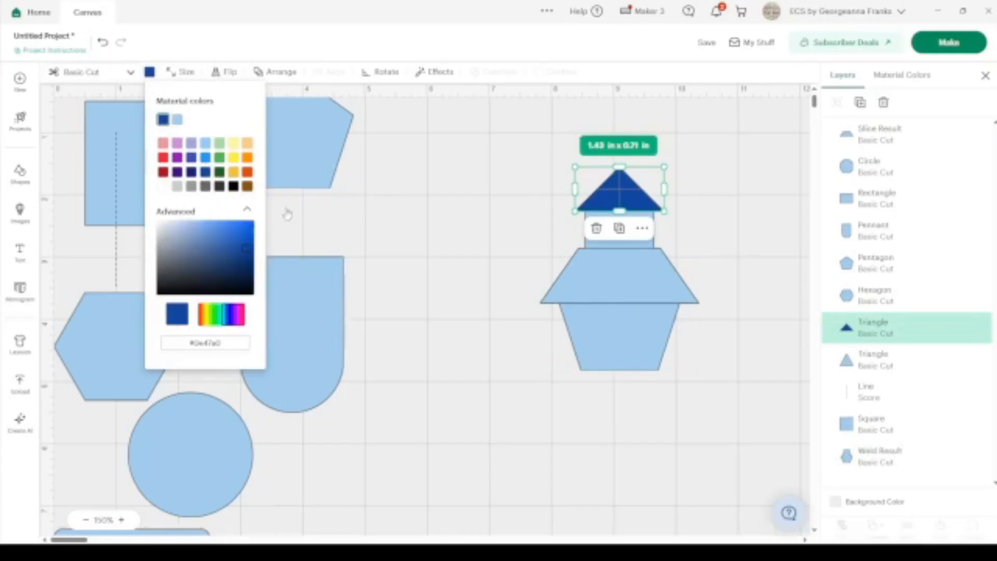
{"action": "left_click", "coordinate": [216, 263]}
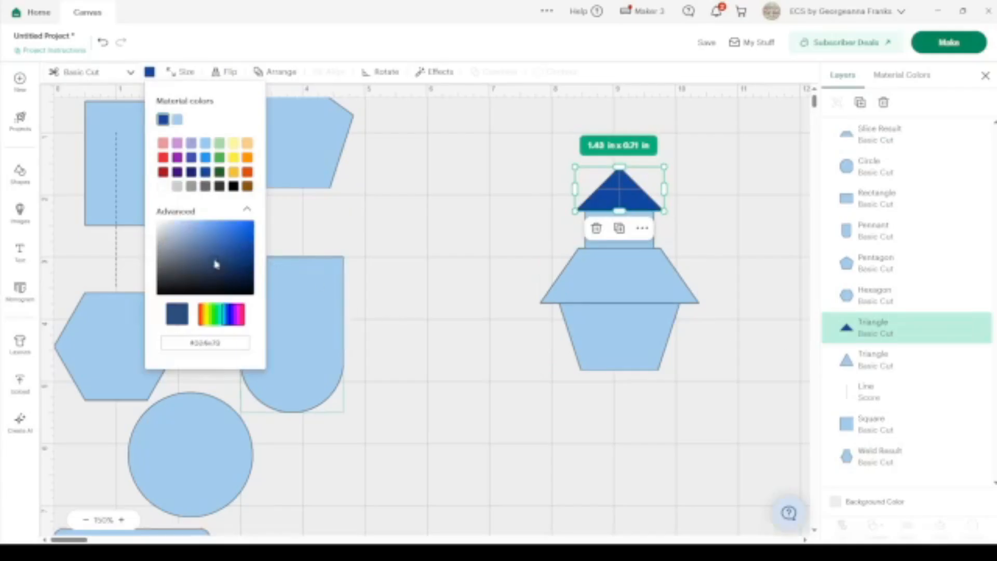
Apply the triangle's dark blue material color to the overlaid trapezoid.
{"action": "left_click", "coordinate": [582, 289]}
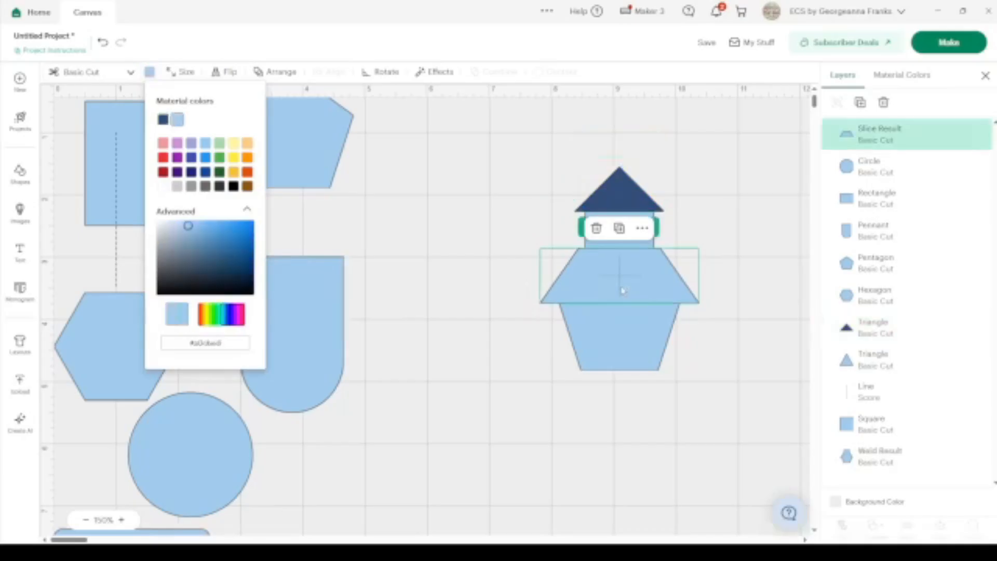
{"action": "left_click", "coordinate": [149, 72]}
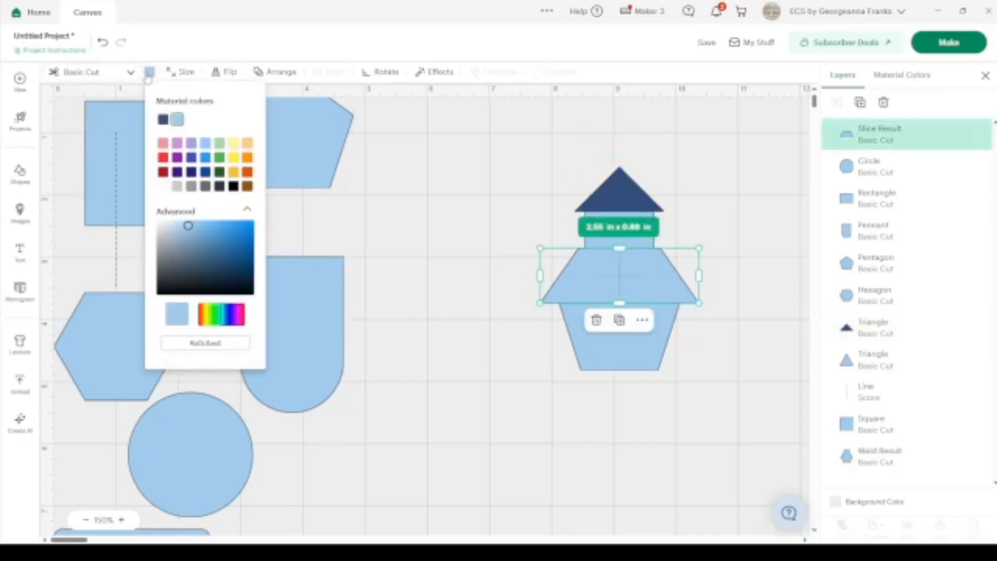
{"action": "left_click", "coordinate": [163, 120]}
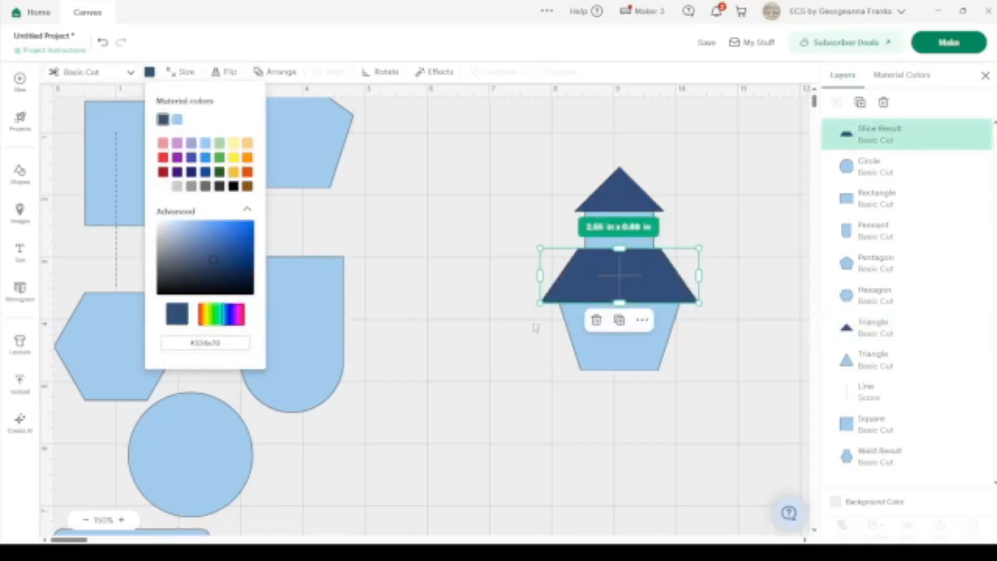
{"action": "left_click", "coordinate": [661, 417]}
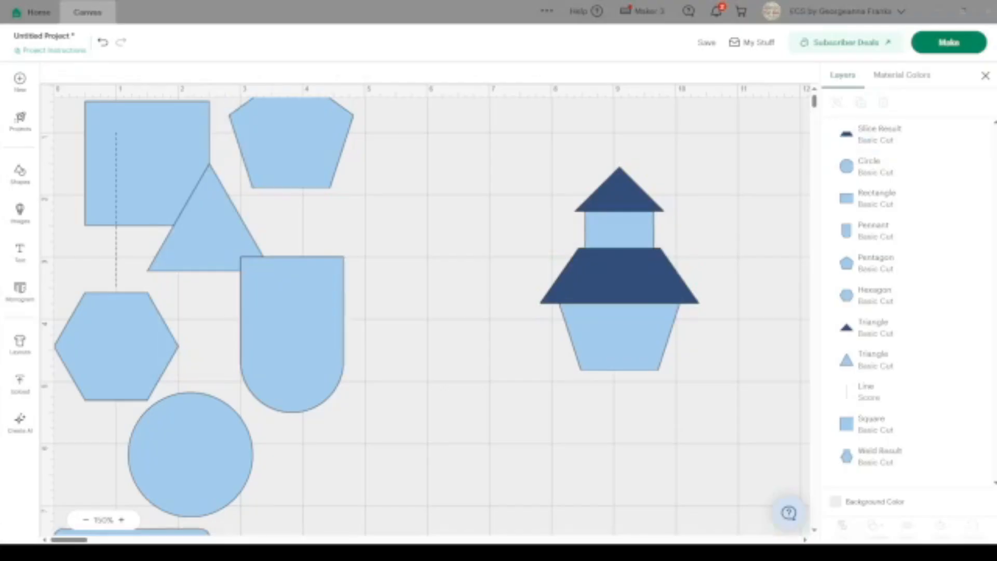
Try lowering the dark trapezoid's top edge slightly, and undo the resize.
{"action": "left_click", "coordinate": [621, 278]}
{"action": "left_click_drag", "start_coordinate": [619, 247], "coordinate": [619, 257]}
{"action": "key", "text": "ctrl+z"}
Duplicate the pennant and place the copy in the empty space between the original shapes and the stacked design.
{"action": "left_click", "coordinate": [296, 330]}
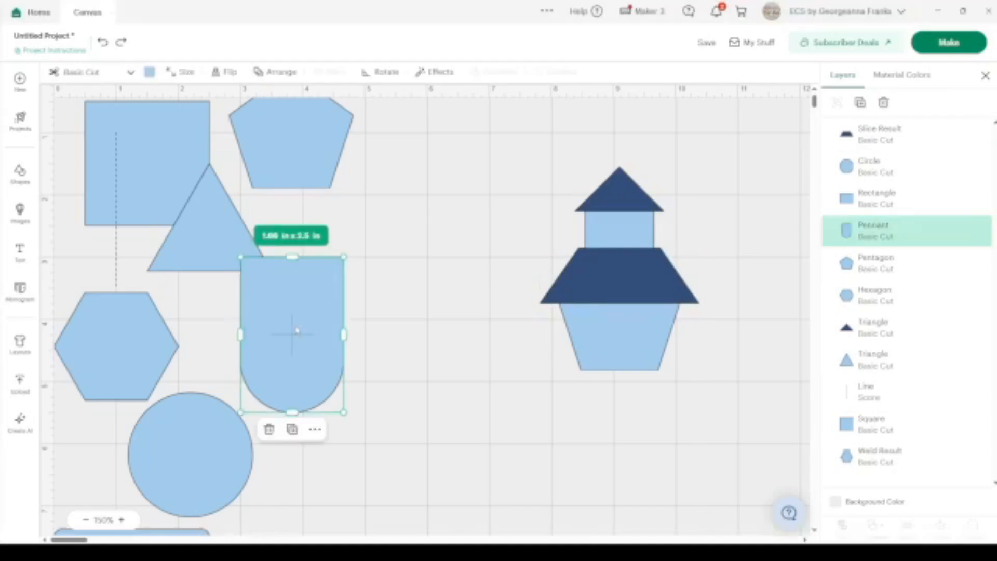
{"action": "left_click", "coordinate": [860, 103]}
{"action": "left_click_drag", "start_coordinate": [319, 340], "coordinate": [460, 240]}
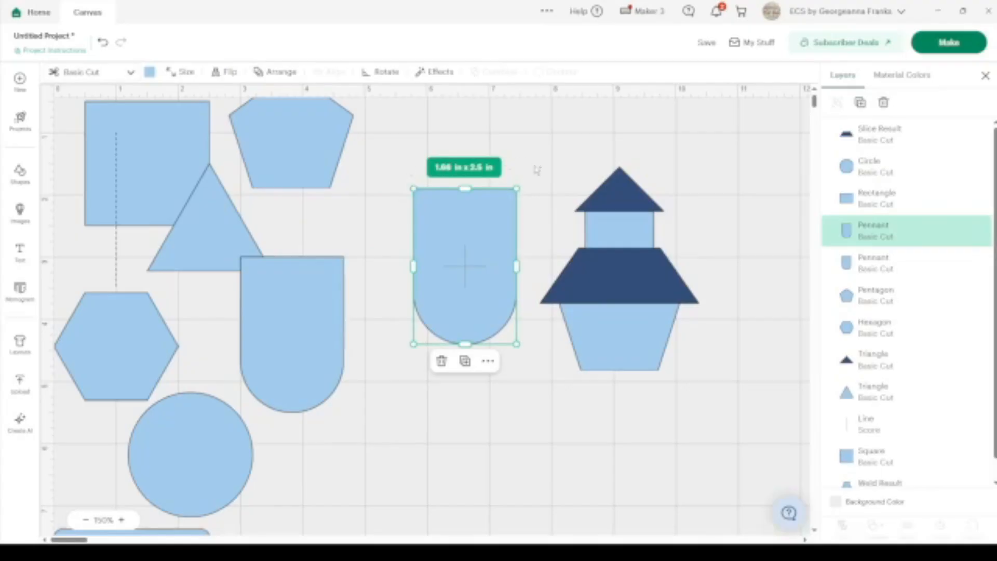
Rotate the pennant copy 180 degrees so its rounded end points up, and color it bright yellow.
{"action": "left_click", "coordinate": [389, 72]}
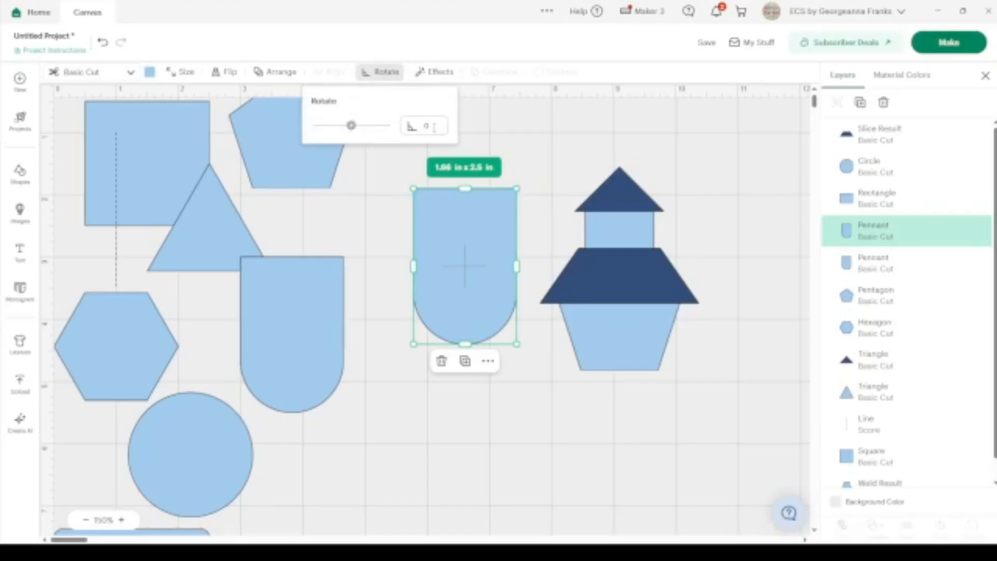
{"action": "left_click", "coordinate": [385, 125]}
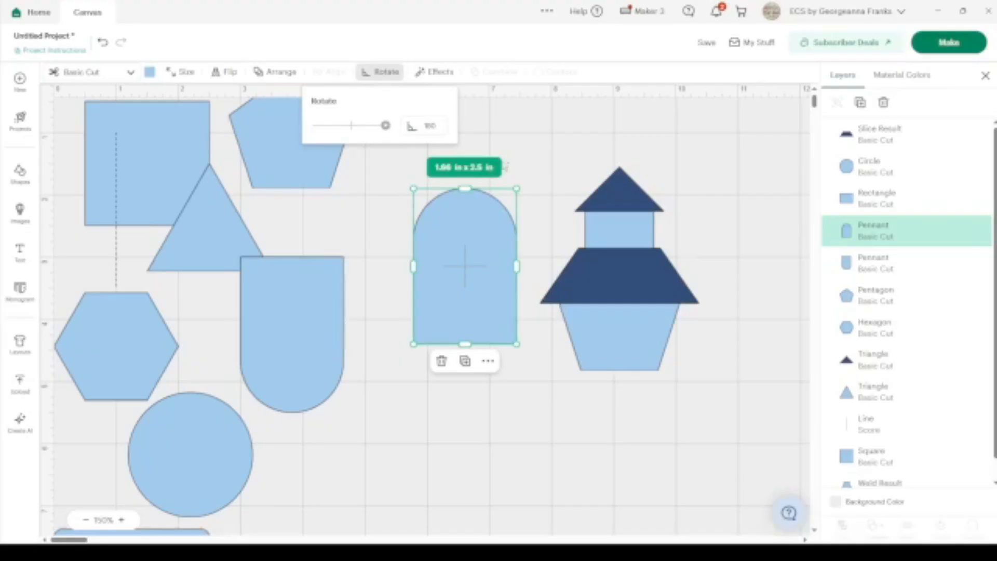
{"action": "left_click", "coordinate": [150, 73]}
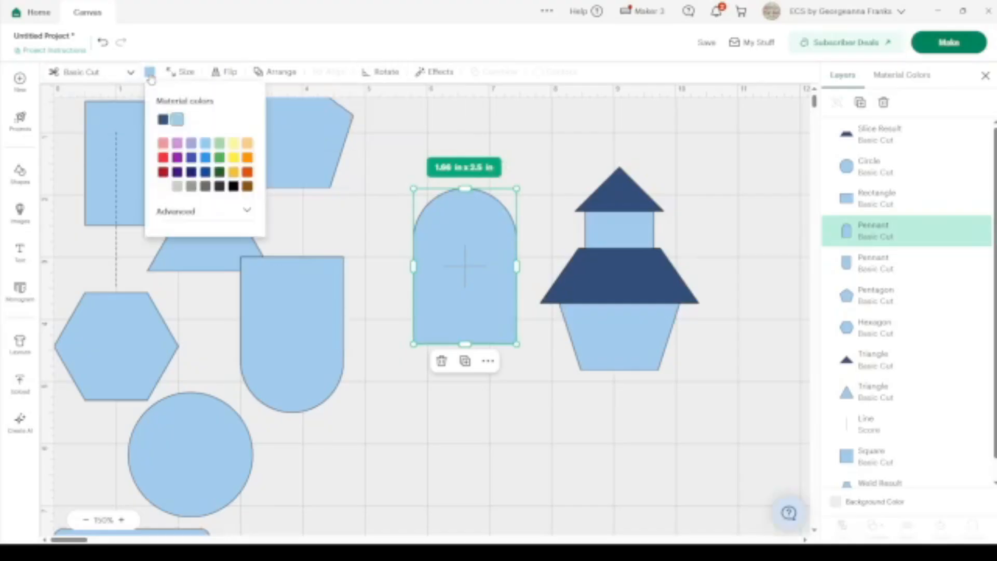
{"action": "left_click", "coordinate": [233, 158]}
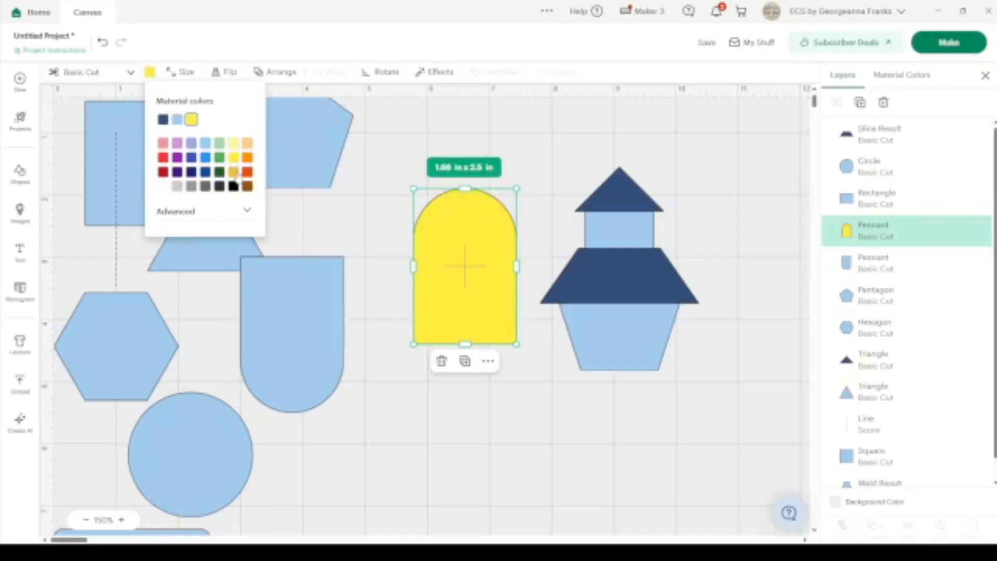
Recolor the arched pennant copy golden yellow and shrink it to about 0.74 × 1.13 in, near the lower part of the house.
{"action": "left_click", "coordinate": [234, 172]}
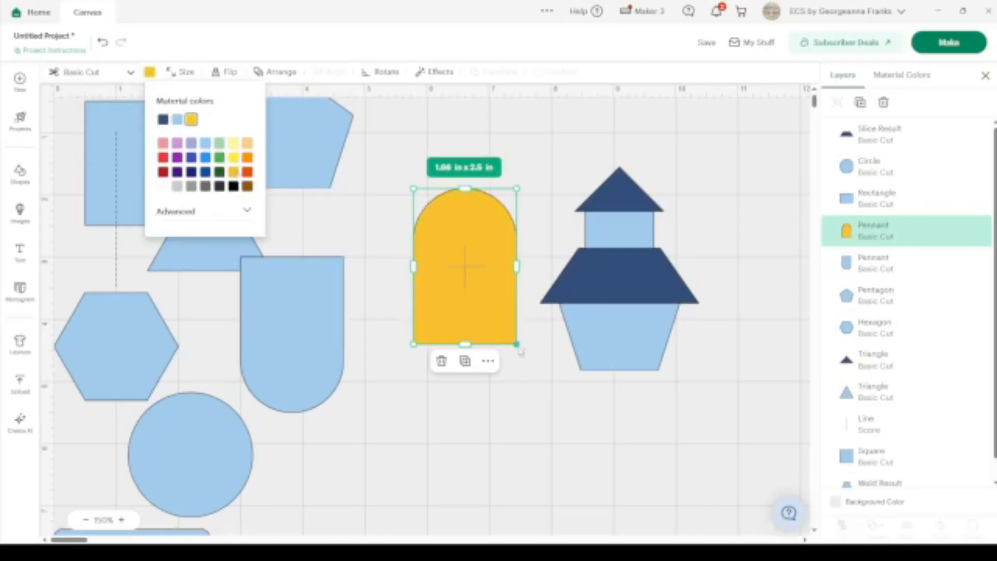
{"action": "left_click_drag", "start_coordinate": [517, 344], "coordinate": [460, 259]}
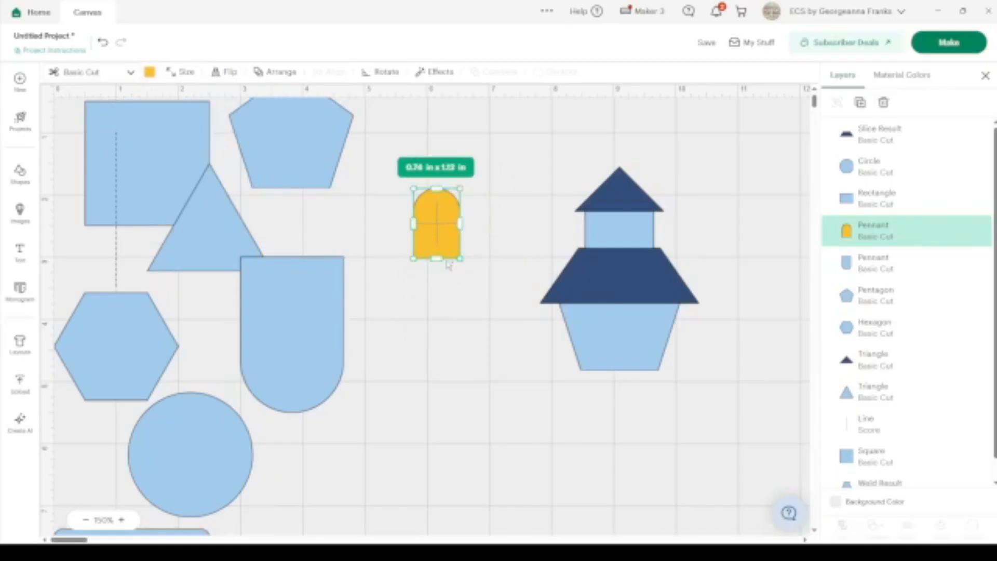
{"action": "left_click_drag", "start_coordinate": [432, 222], "coordinate": [473, 344]}
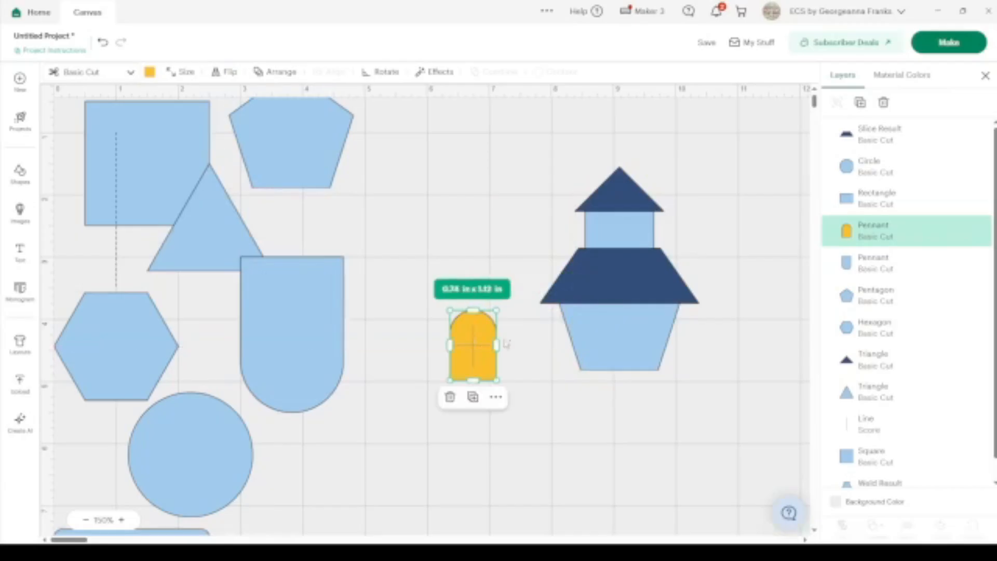
Enlarge the whole stacked house, with both roofs and body pieces together, to about 2.73 × 3.5 in.
{"action": "left_click_drag", "start_coordinate": [706, 394], "coordinate": [546, 158]}
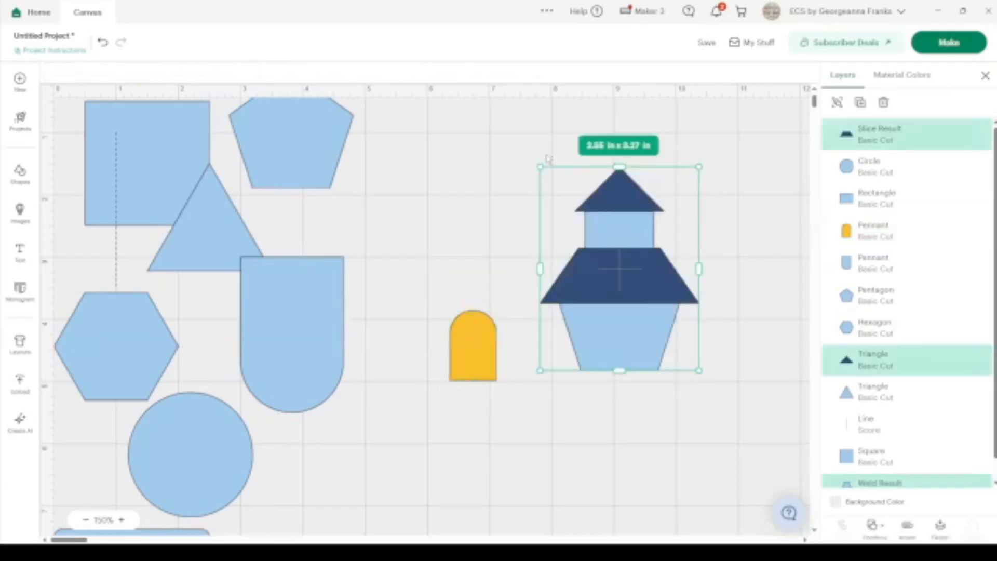
{"action": "left_click_drag", "start_coordinate": [701, 166], "coordinate": [706, 160]}
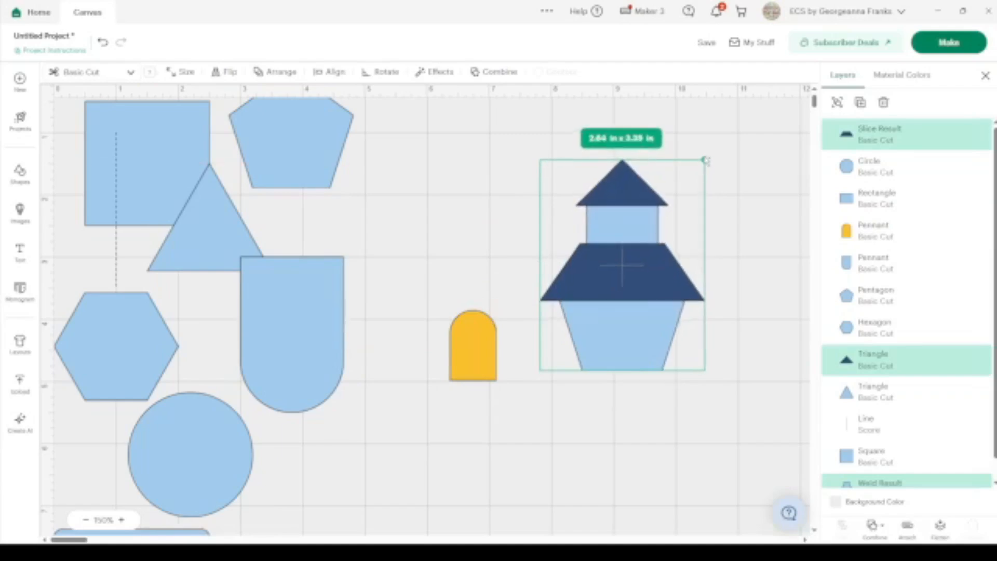
{"action": "left_click_drag", "start_coordinate": [706, 161], "coordinate": [713, 155]}
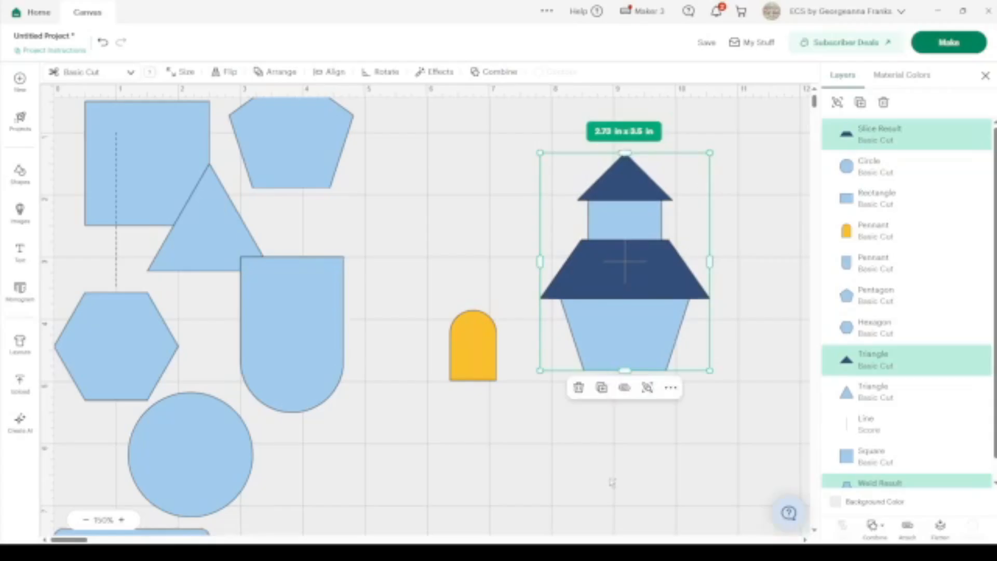
Place the golden arch as a door at the base of the house's lower body, shrunk to about 0.45 × 0.68 in.
{"action": "scroll", "coordinate": [612, 482], "scroll_direction": "right", "scroll_amount": 3}
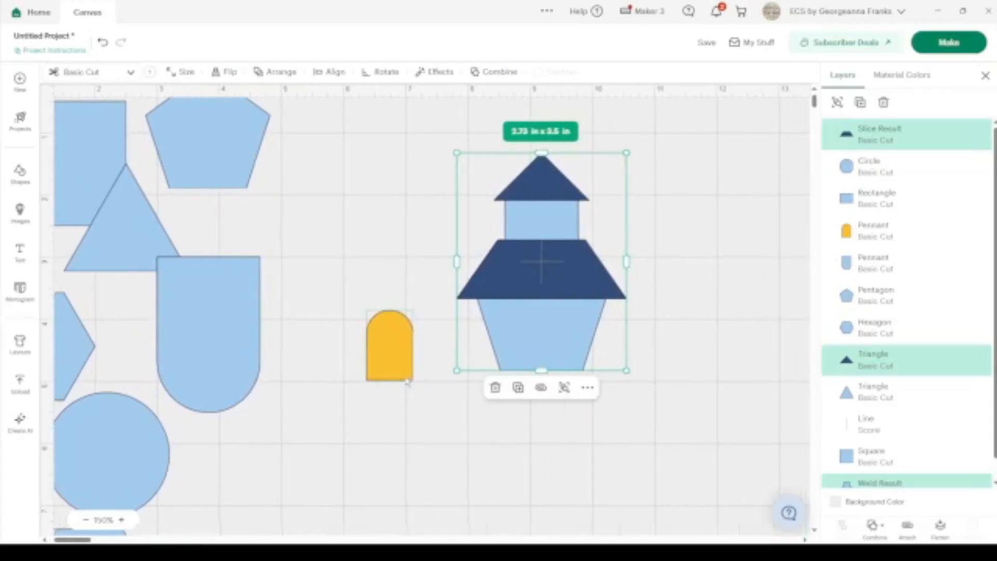
{"action": "left_click_drag", "start_coordinate": [380, 350], "coordinate": [530, 339]}
{"action": "left_click_drag", "start_coordinate": [564, 303], "coordinate": [538, 353]}
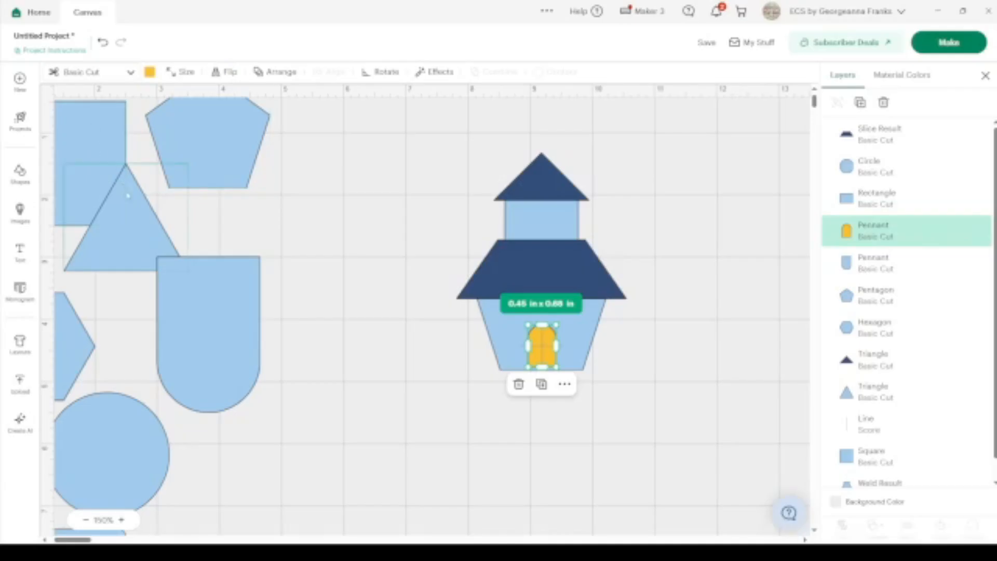
Duplicate the pentagon twice in the empty space beside the house, and return the original to the group of basic shapes.
{"action": "mouse_move", "coordinate": [147, 246]}
{"action": "left_mouse_down"}
{"action": "mouse_move", "coordinate": [189, 235]}
{"action": "mouse_move", "coordinate": [258, 240]}
{"action": "mouse_move", "coordinate": [185, 231]}
{"action": "mouse_move", "coordinate": [162, 244]}
{"action": "left_mouse_up"}
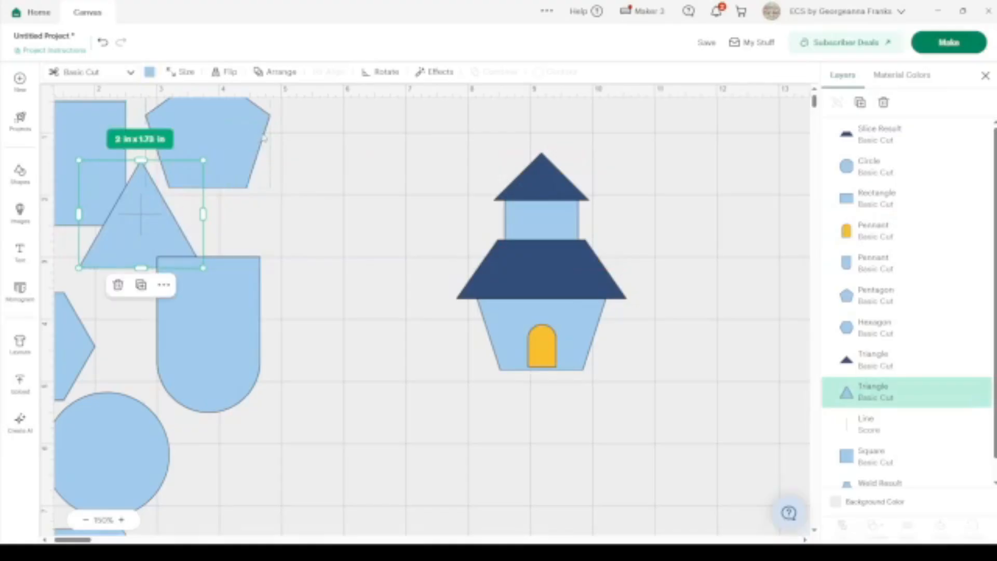
{"action": "left_click_drag", "start_coordinate": [251, 135], "coordinate": [369, 194]}
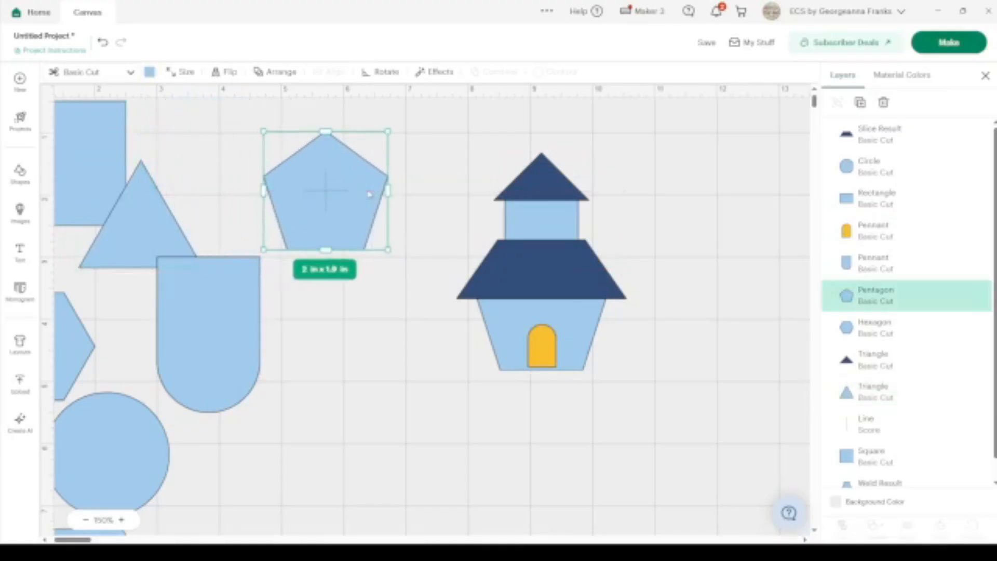
{"action": "left_click", "coordinate": [861, 106]}
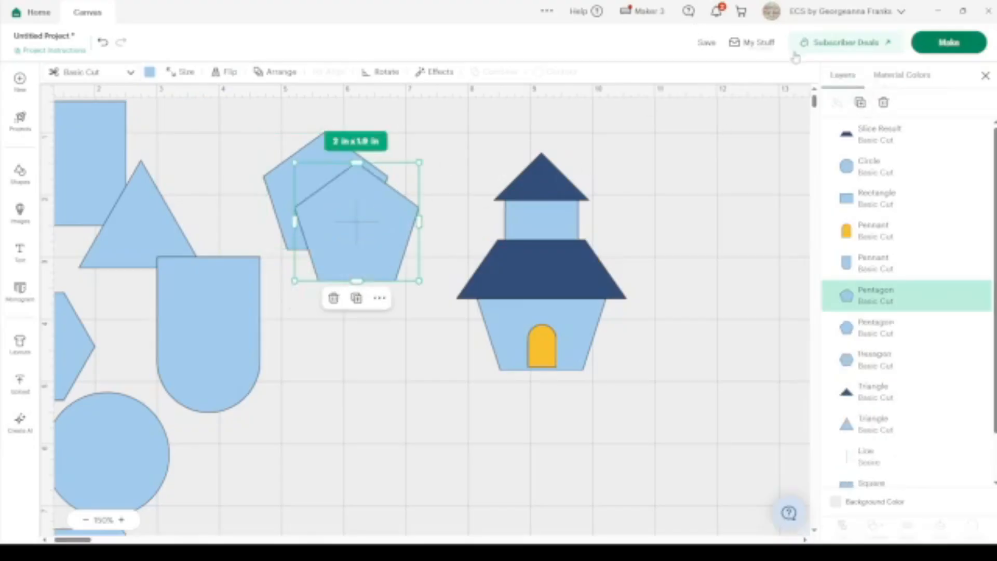
{"action": "left_click", "coordinate": [860, 103]}
{"action": "left_click_drag", "start_coordinate": [312, 165], "coordinate": [209, 119]}
{"action": "left_click", "coordinate": [428, 263]}
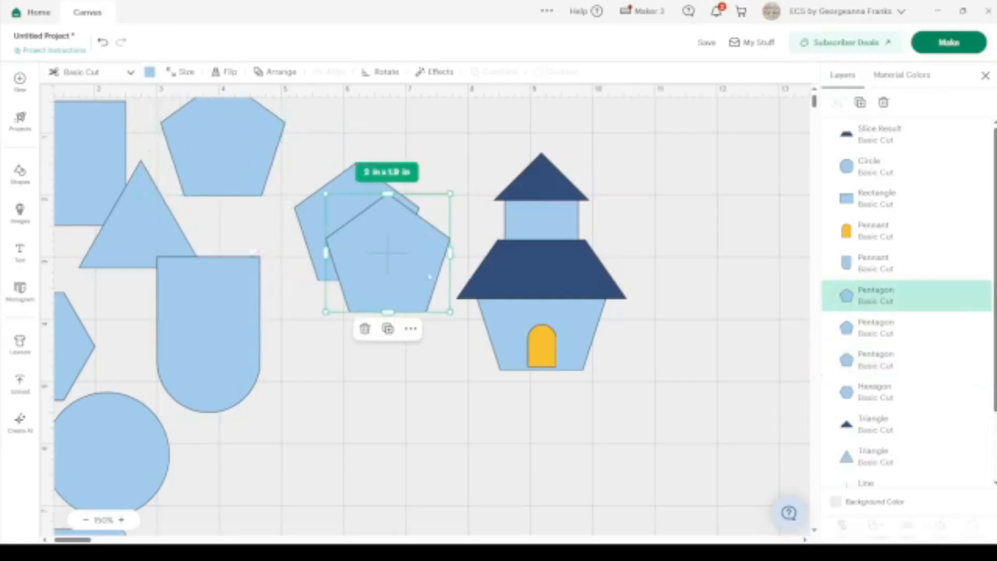
Shrink the front pentagon copy to about 1.7 × 1.6 in and center-align it with the larger copy.
{"action": "left_click_drag", "start_coordinate": [450, 311], "coordinate": [434, 296]}
{"action": "left_click_drag", "start_coordinate": [400, 263], "coordinate": [370, 237]}
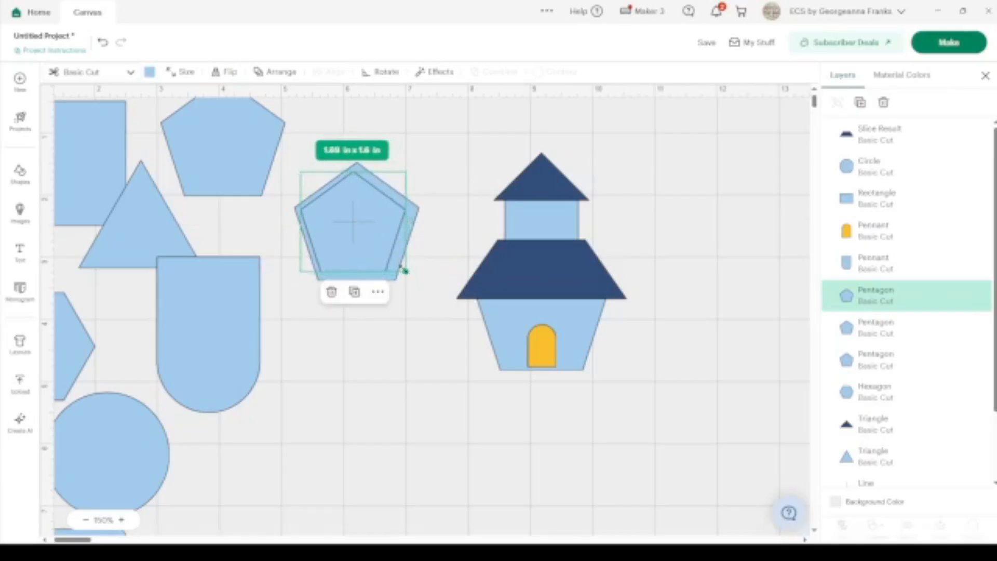
{"action": "left_click_drag", "start_coordinate": [405, 322], "coordinate": [372, 101]}
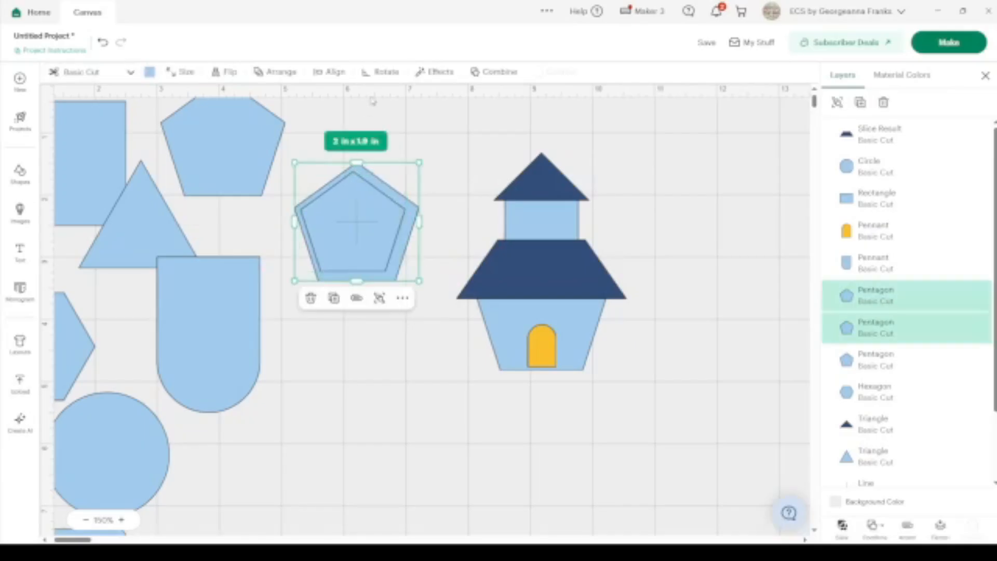
{"action": "left_click", "coordinate": [331, 72]}
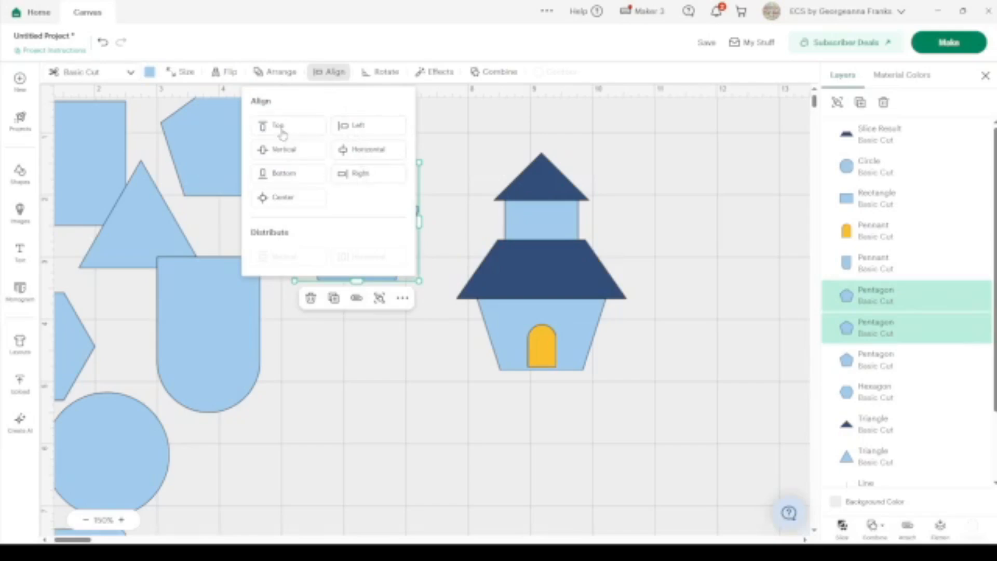
{"action": "left_click", "coordinate": [450, 117]}
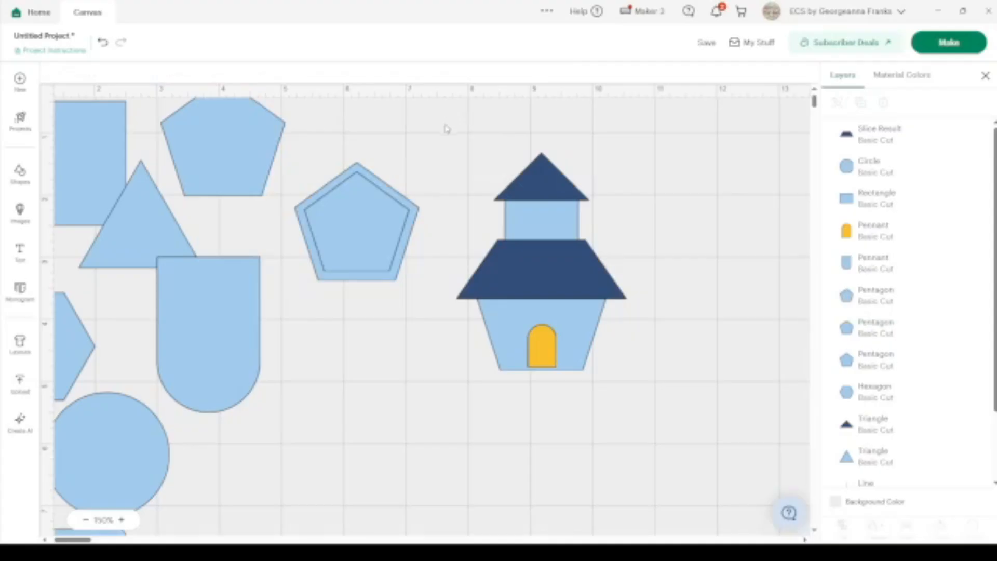
Shrink the inner pentagon further to about 1.59 × 1.51 in and center it again inside the larger one.
{"action": "left_click", "coordinate": [357, 246]}
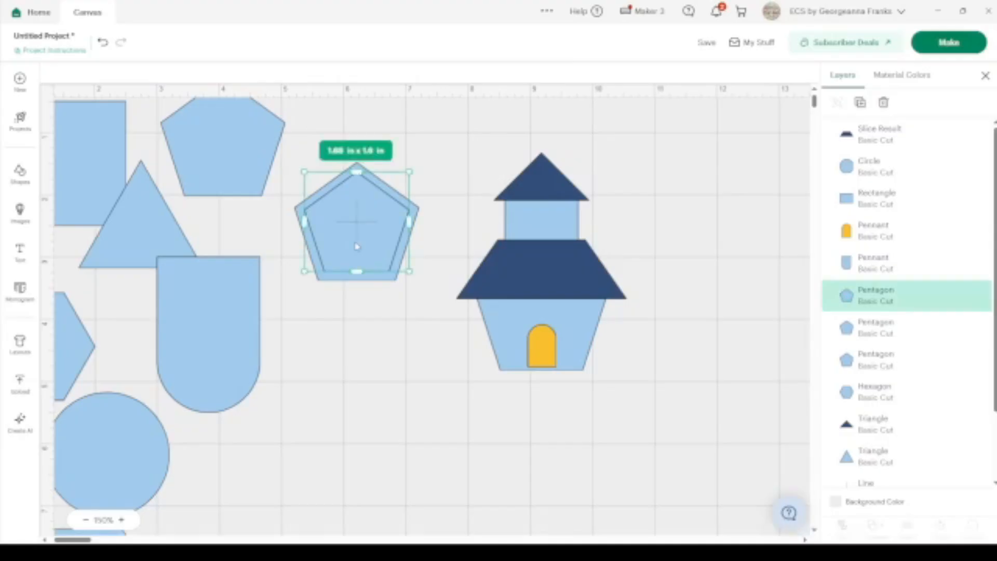
{"action": "left_click_drag", "start_coordinate": [404, 266], "coordinate": [400, 264]}
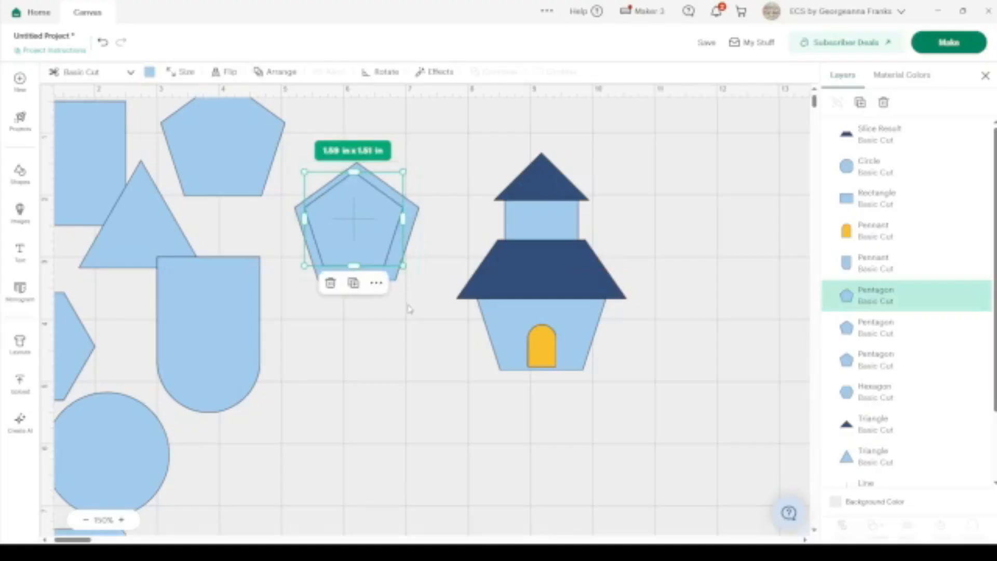
{"action": "left_click_drag", "start_coordinate": [407, 307], "coordinate": [369, 235]}
{"action": "left_click", "coordinate": [328, 76]}
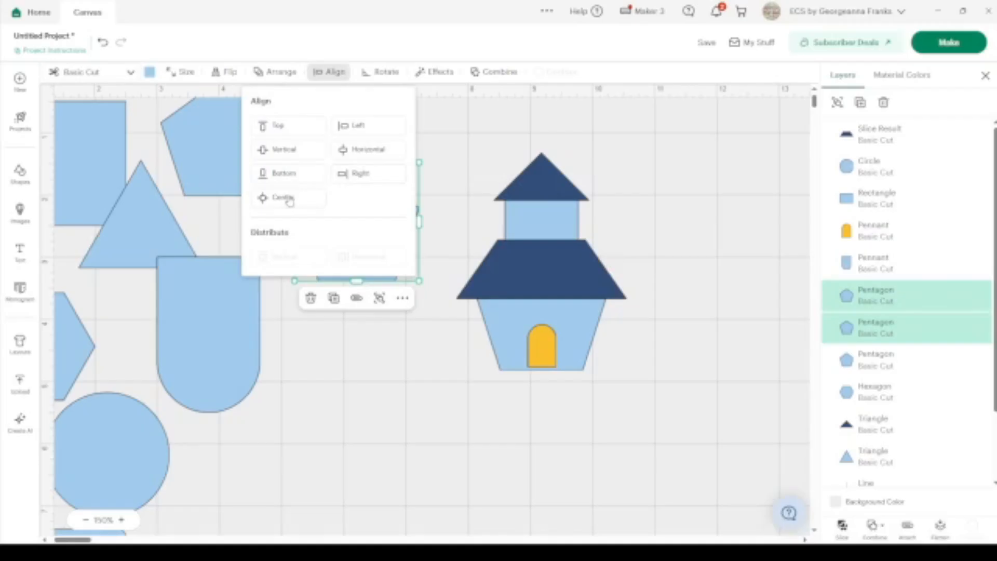
{"action": "left_click", "coordinate": [387, 365]}
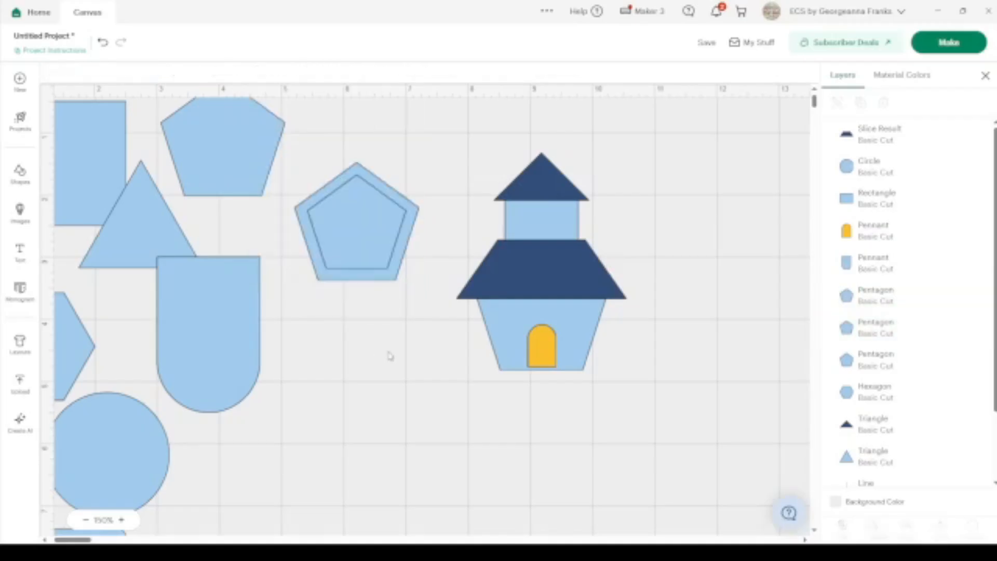
Slice the two concentric pentagons and move the inner pieces out below the hollow pentagon ring.
{"action": "left_click_drag", "start_coordinate": [391, 331], "coordinate": [339, 248]}
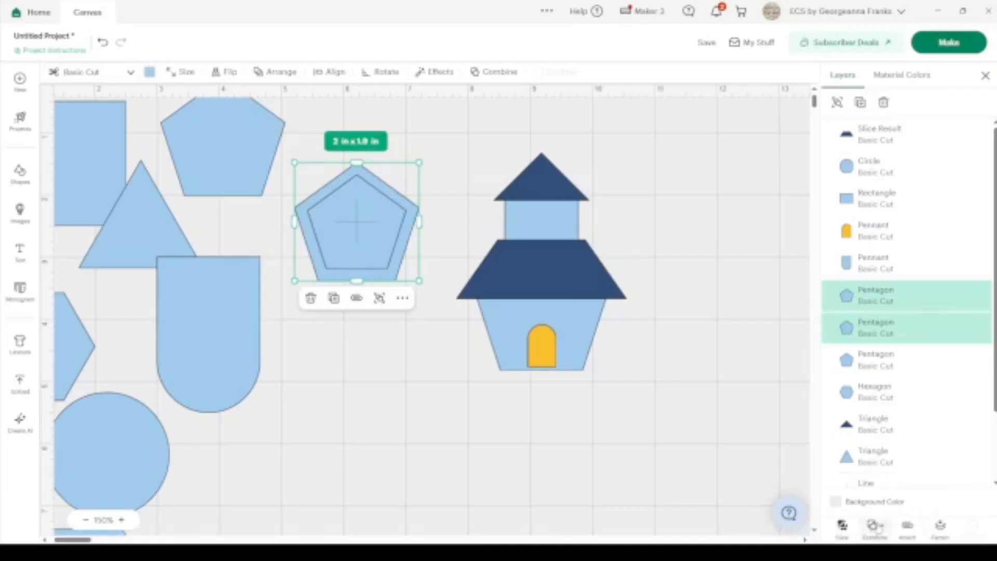
{"action": "left_click", "coordinate": [843, 526]}
{"action": "left_click", "coordinate": [515, 445]}
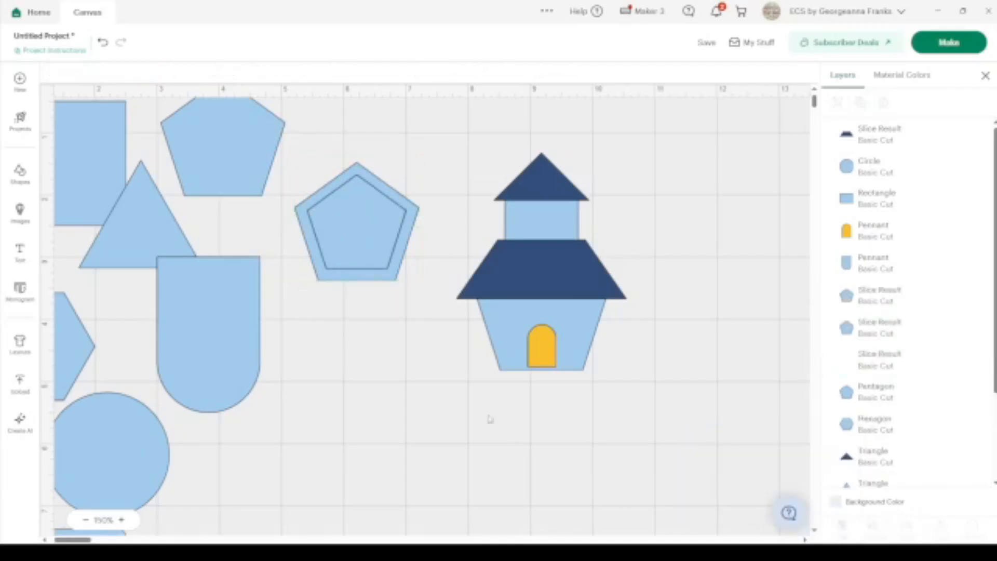
{"action": "left_click_drag", "start_coordinate": [351, 245], "coordinate": [363, 380]}
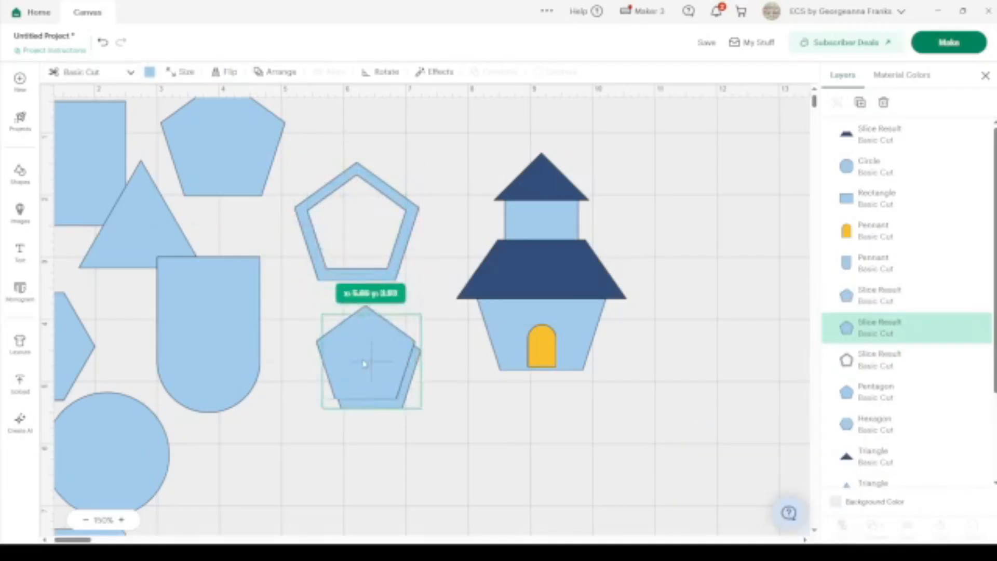
Try tilting the pentagon ring clockwise and laying it over the house's upper roof.
{"action": "left_click_drag", "start_coordinate": [391, 199], "coordinate": [434, 165]}
{"action": "left_click_drag", "start_coordinate": [471, 120], "coordinate": [492, 148]}
{"action": "left_click_drag", "start_coordinate": [444, 212], "coordinate": [569, 187]}
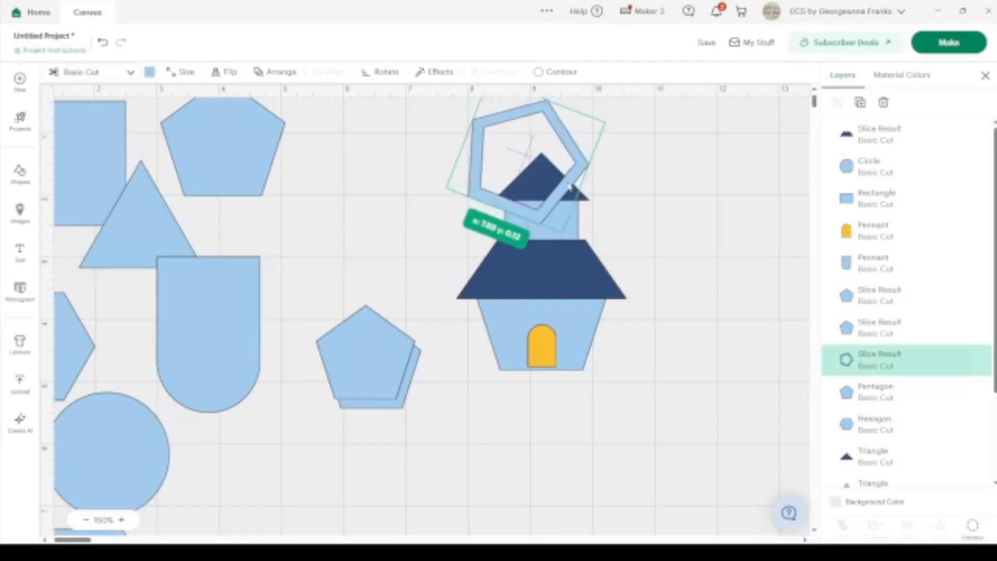
{"action": "left_click_drag", "start_coordinate": [569, 187], "coordinate": [569, 187]}
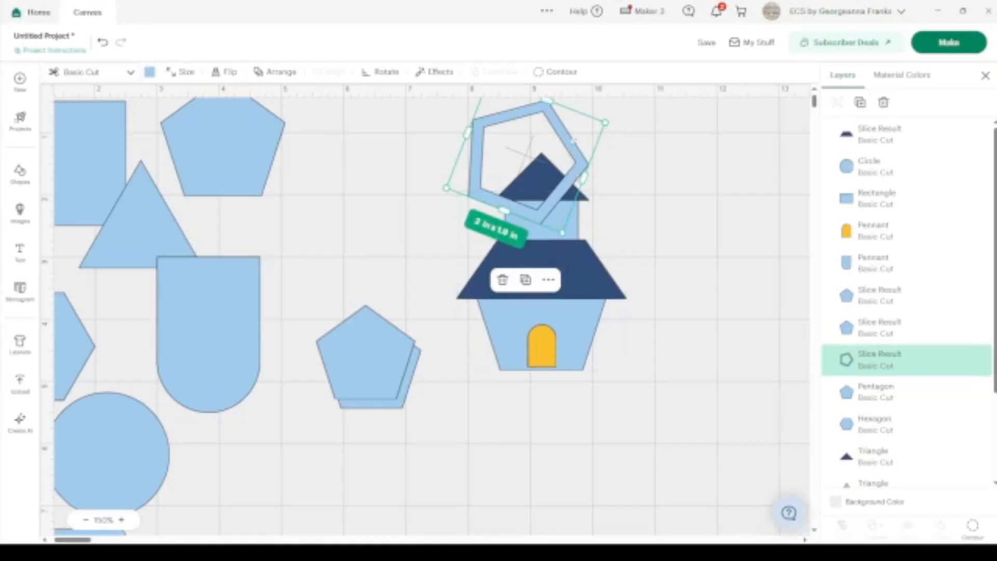
Move the tilted pentagon ring off the roof into the empty space on the far side of the house.
{"action": "left_click_drag", "start_coordinate": [574, 143], "coordinate": [663, 183]}
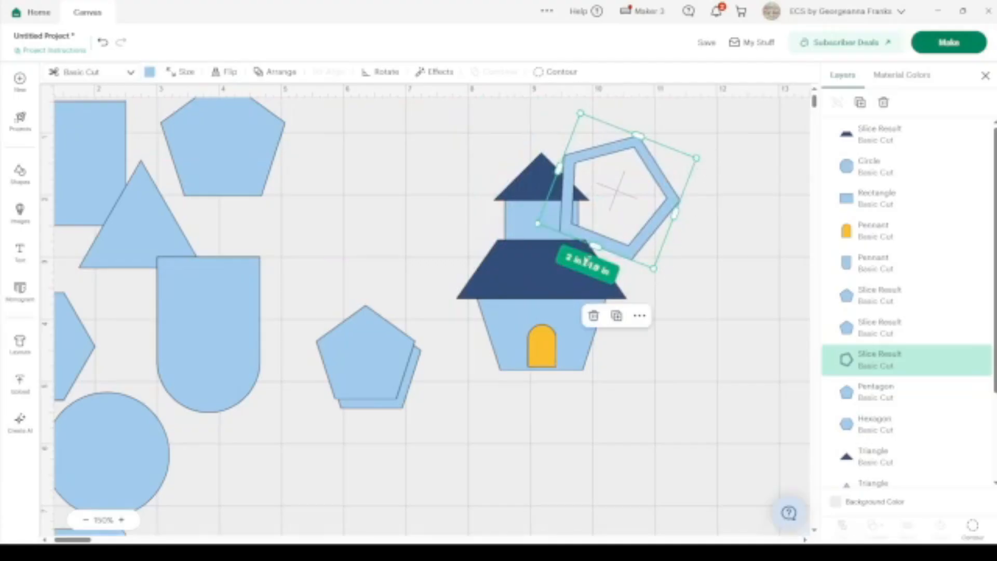
{"action": "left_click_drag", "start_coordinate": [618, 153], "coordinate": [664, 125]}
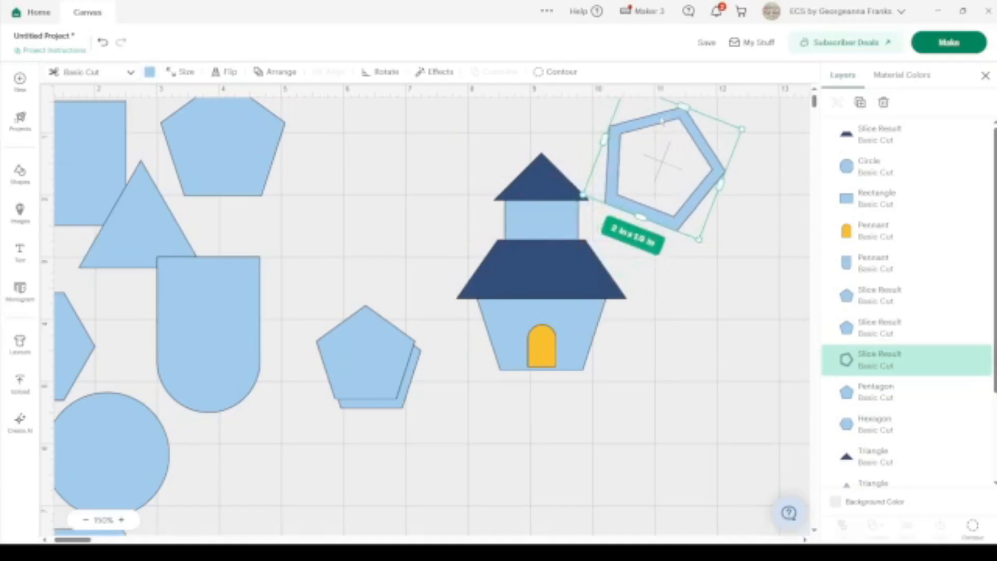
{"action": "left_click_drag", "start_coordinate": [681, 231], "coordinate": [704, 243]}
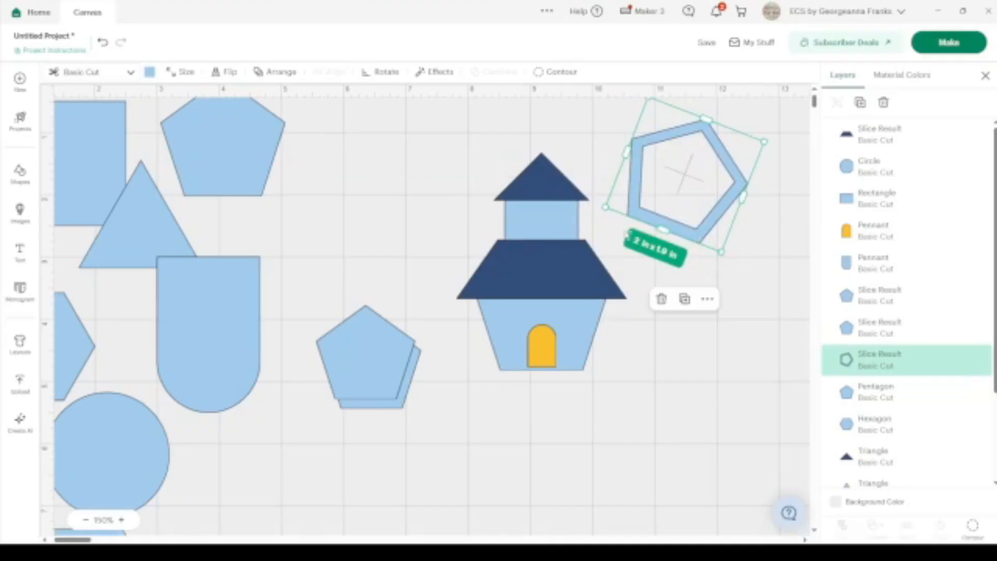
{"action": "left_click_drag", "start_coordinate": [662, 134], "coordinate": [699, 162]}
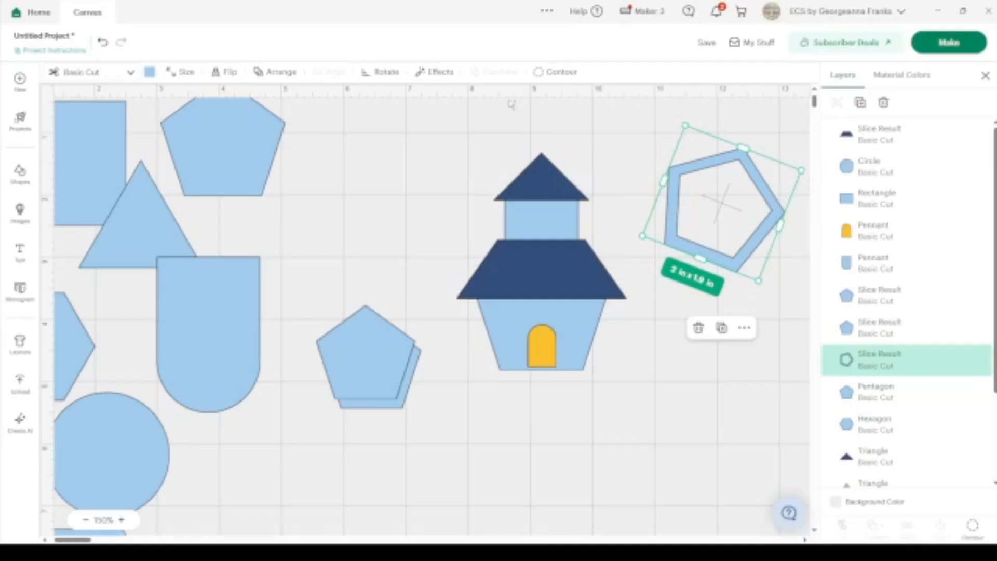
Reset the pentagon ring's rotation to 0 degrees and place it behind the upper roof, centered over the peak.
{"action": "left_click", "coordinate": [384, 73]}
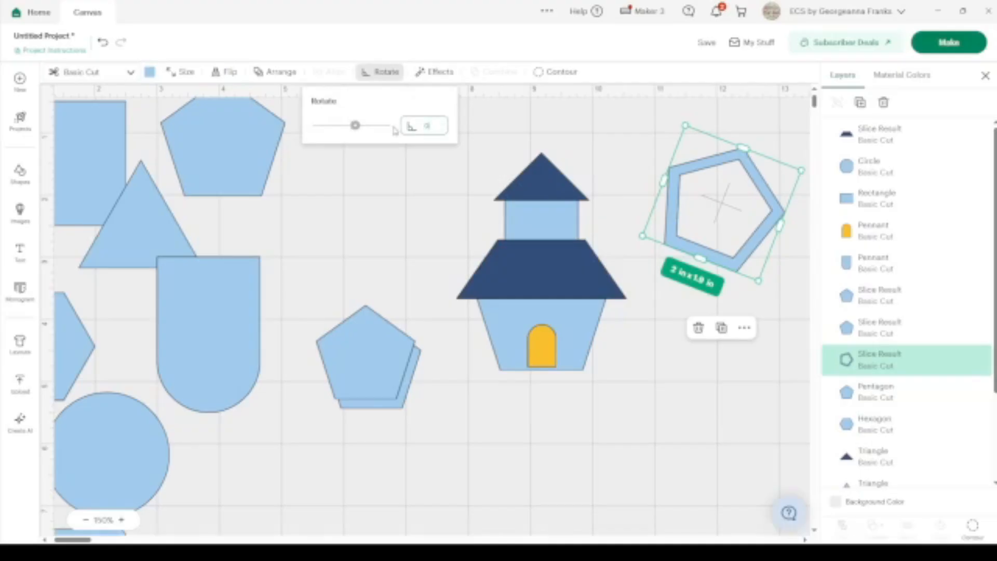
{"action": "key", "text": "Return"}
{"action": "left_click_drag", "start_coordinate": [757, 244], "coordinate": [597, 177]}
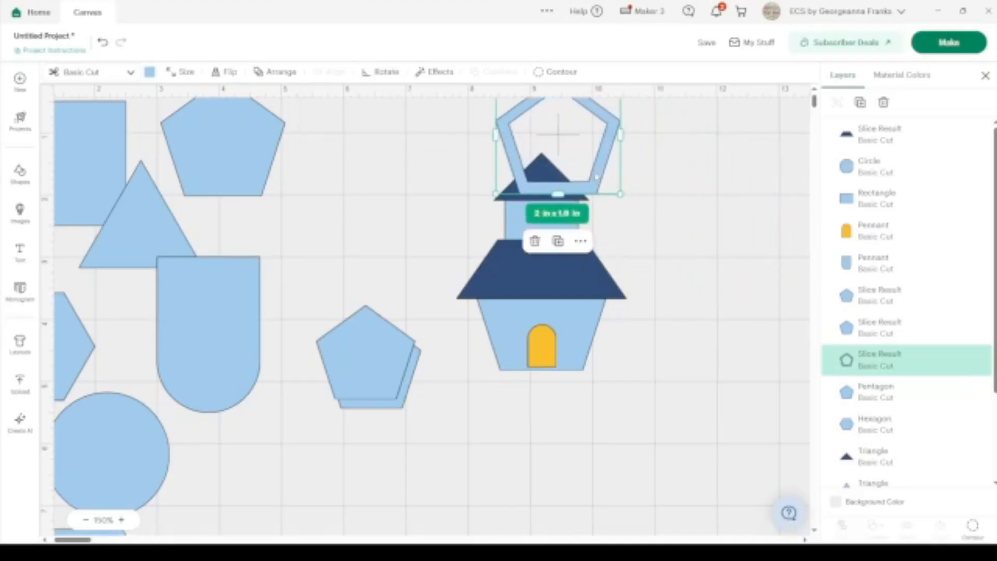
{"action": "key", "text": "ctrl+shift+Down"}
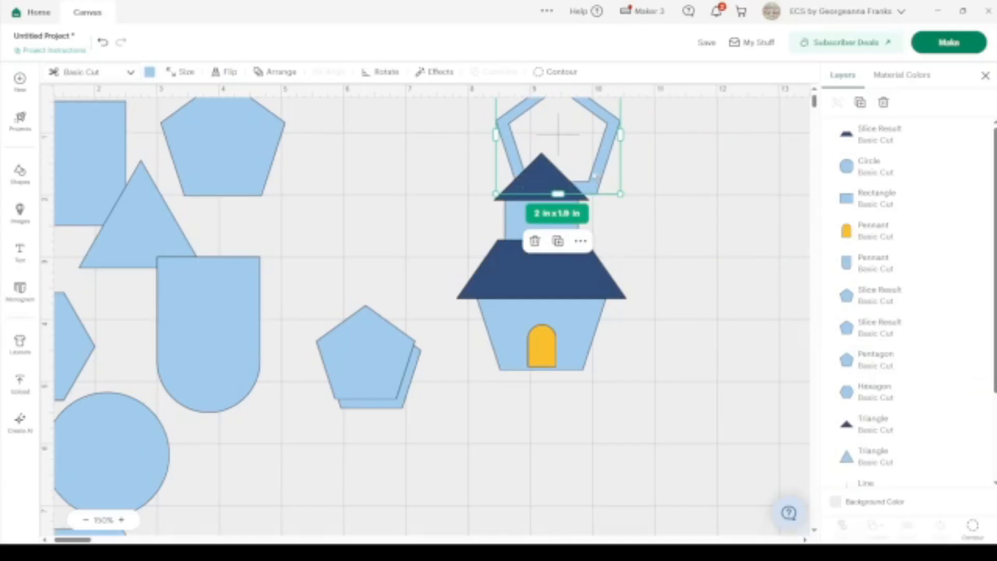
{"action": "left_click_drag", "start_coordinate": [601, 168], "coordinate": [588, 162]}
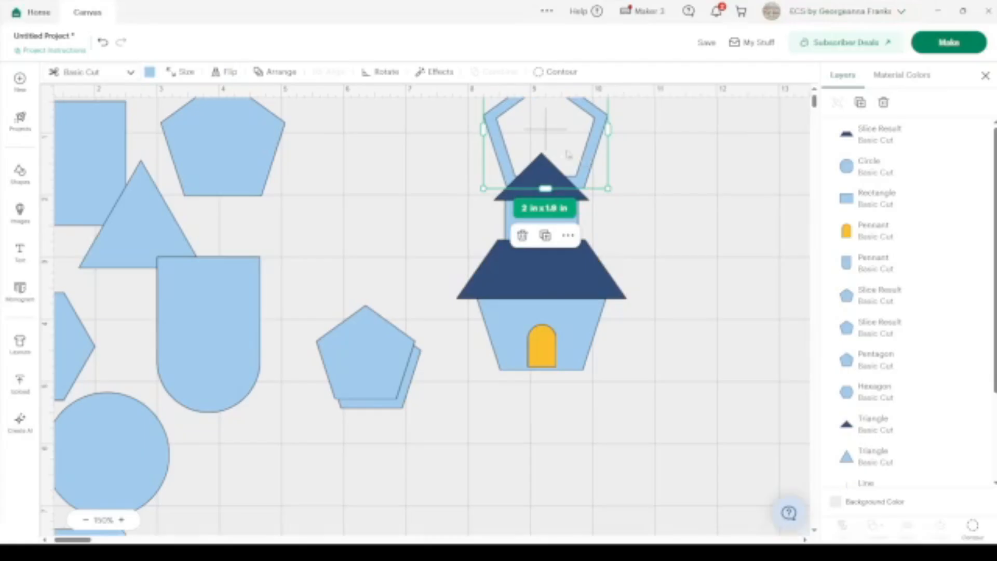
Rotate the pentagon ring counterclockwise to about 346 degrees and shift it slightly left behind the upper roof.
{"action": "scroll", "coordinate": [609, 251], "scroll_direction": "up", "scroll_amount": 1}
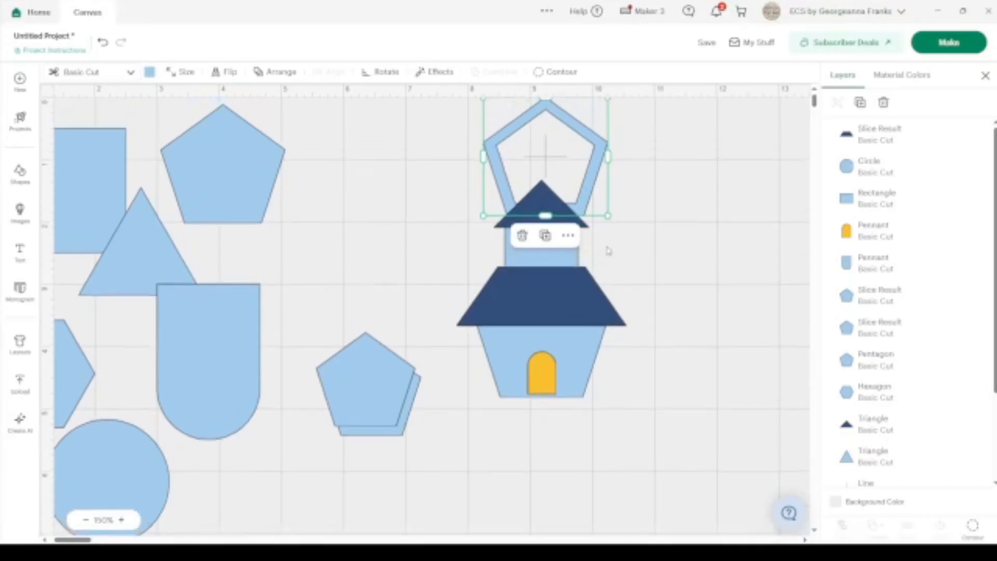
{"action": "left_click", "coordinate": [377, 72]}
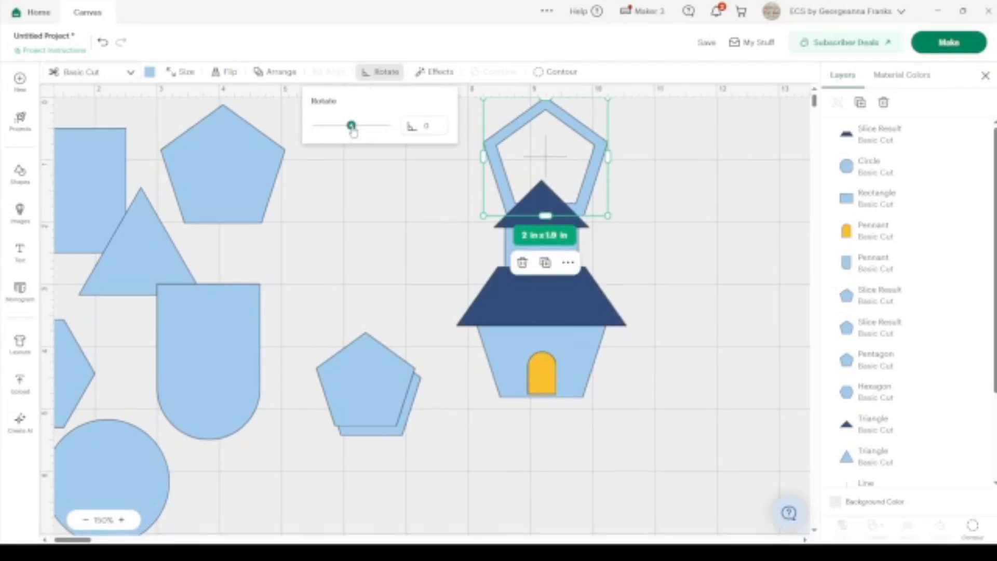
{"action": "left_click_drag", "start_coordinate": [354, 132], "coordinate": [350, 132]}
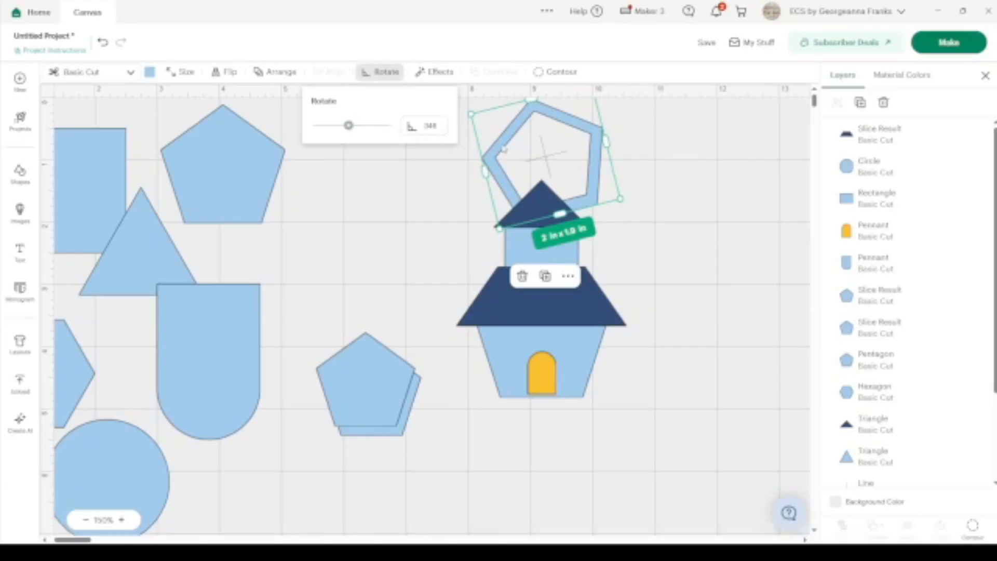
{"action": "left_click_drag", "start_coordinate": [504, 149], "coordinate": [488, 150]}
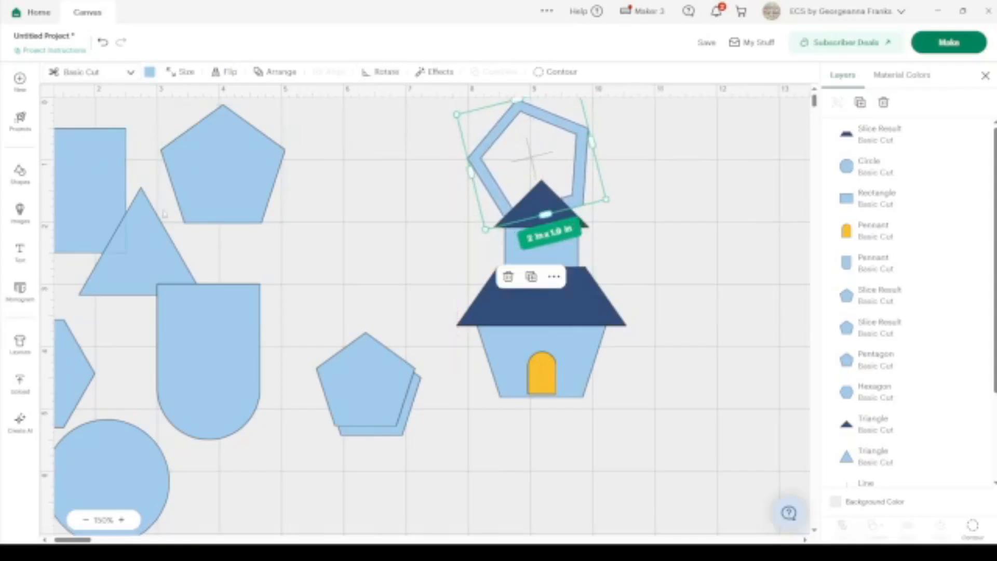
Enlarge the front spare pentagon to about 2.56 by 2.44 in and lay it over the ring's left part.
{"action": "left_click", "coordinate": [352, 373]}
{"action": "left_click_drag", "start_coordinate": [416, 332], "coordinate": [475, 274]}
{"action": "left_click_drag", "start_coordinate": [384, 369], "coordinate": [478, 167]}
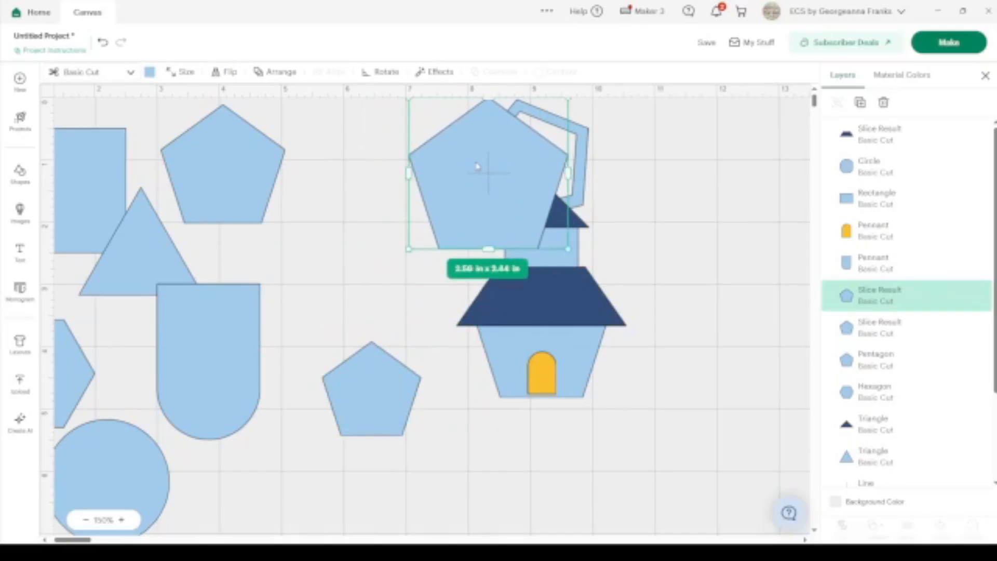
Slice the pentagon ring with the enlarged pentagon and delete the cut-away pieces, keeping only the ring's right-hand hook.
{"action": "left_click", "coordinate": [579, 155], "text": "shift"}
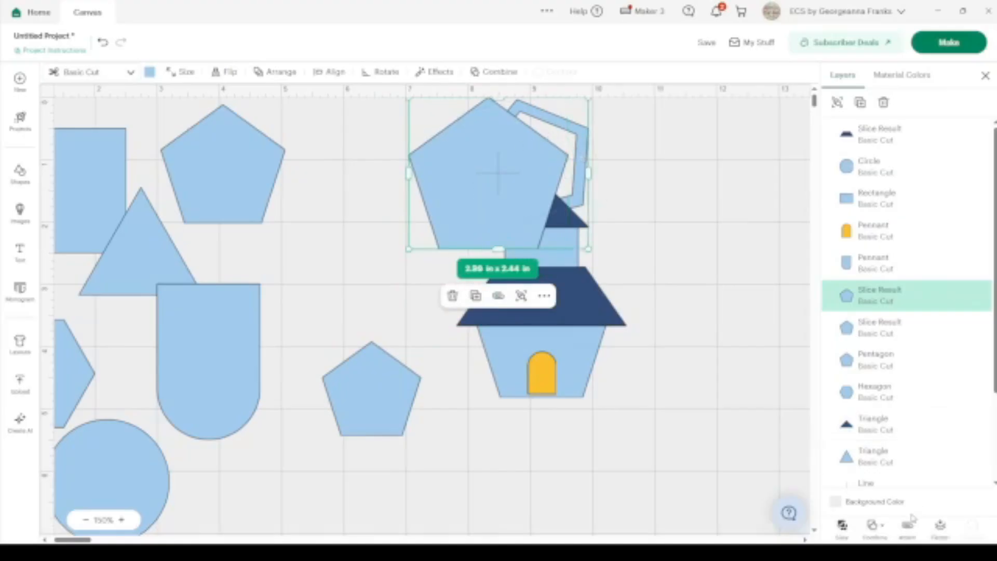
{"action": "left_click", "coordinate": [842, 524]}
{"action": "left_click", "coordinate": [487, 178]}
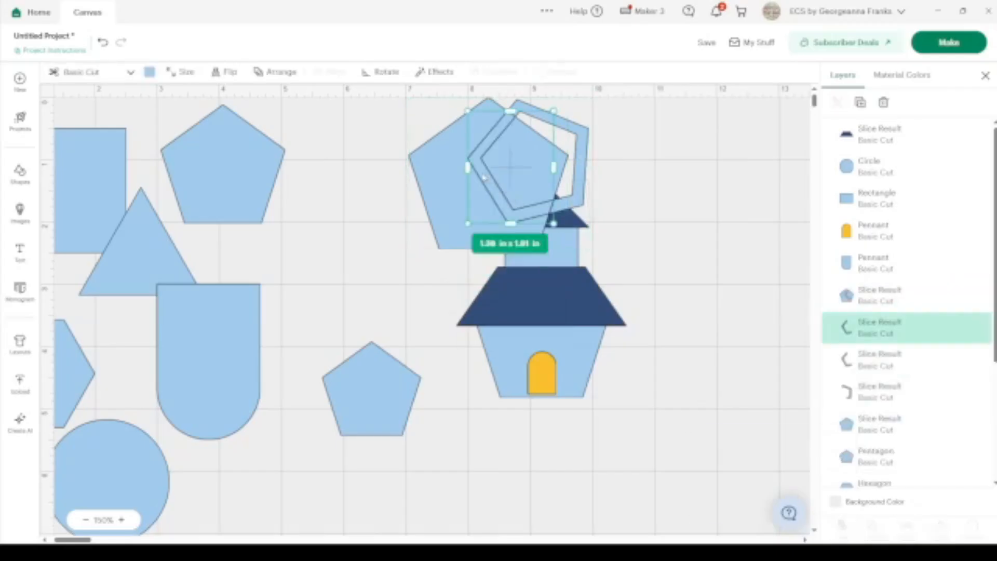
{"action": "key", "text": "Delete"}
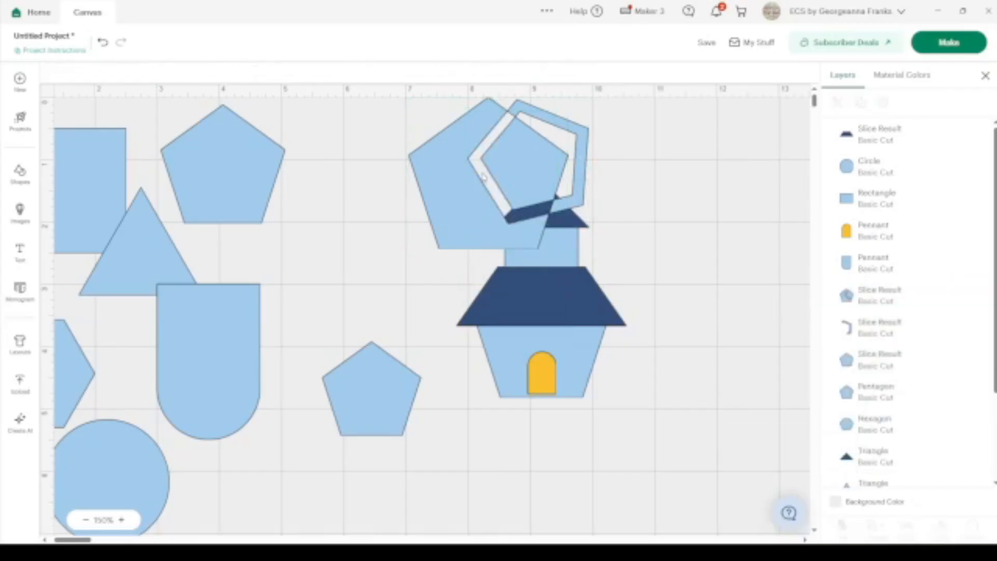
{"action": "left_click", "coordinate": [463, 166]}
{"action": "key", "text": "Delete"}
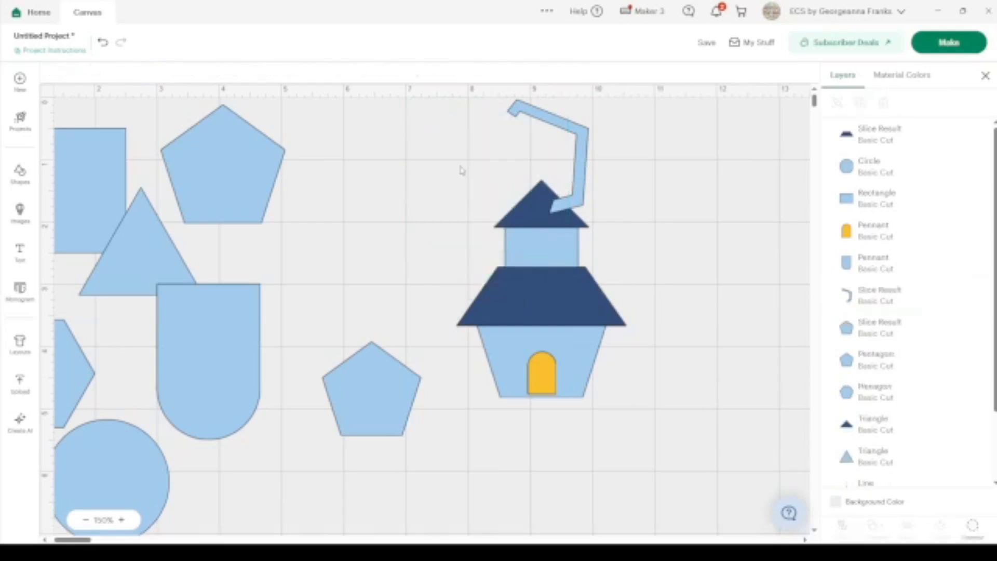
Rotate the remaining spare pentagon and resize it to about 1.94 by 1.85 in, in the empty space beside the house.
{"action": "left_click", "coordinate": [383, 394]}
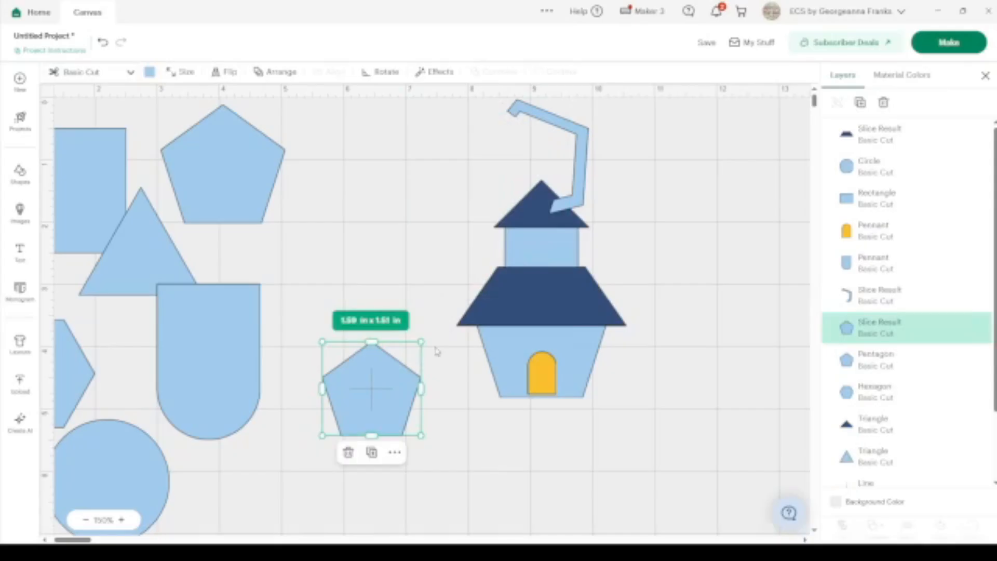
{"action": "left_click_drag", "start_coordinate": [421, 342], "coordinate": [494, 271]}
{"action": "left_click_drag", "start_coordinate": [390, 373], "coordinate": [665, 198]}
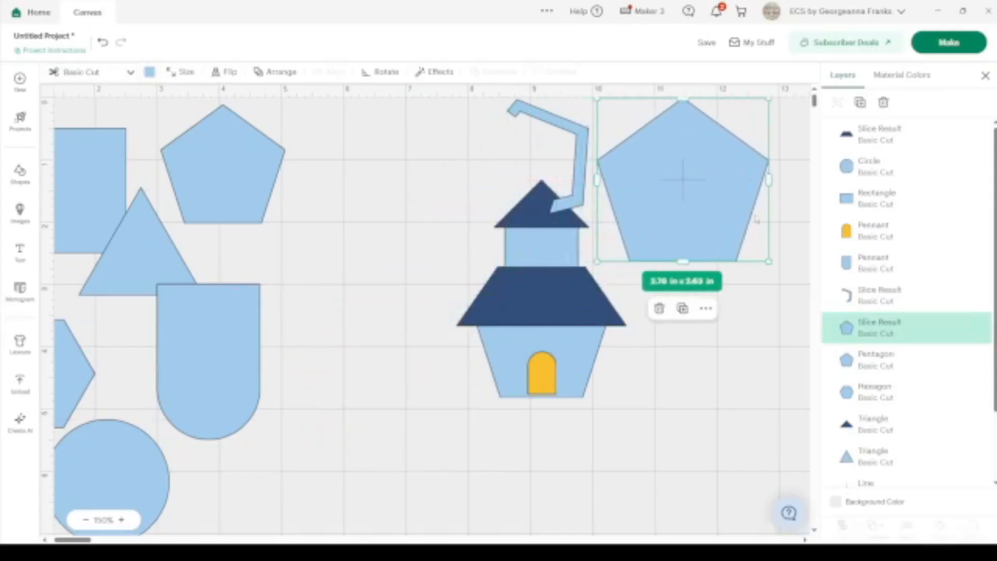
{"action": "left_click_drag", "start_coordinate": [770, 262], "coordinate": [759, 144]}
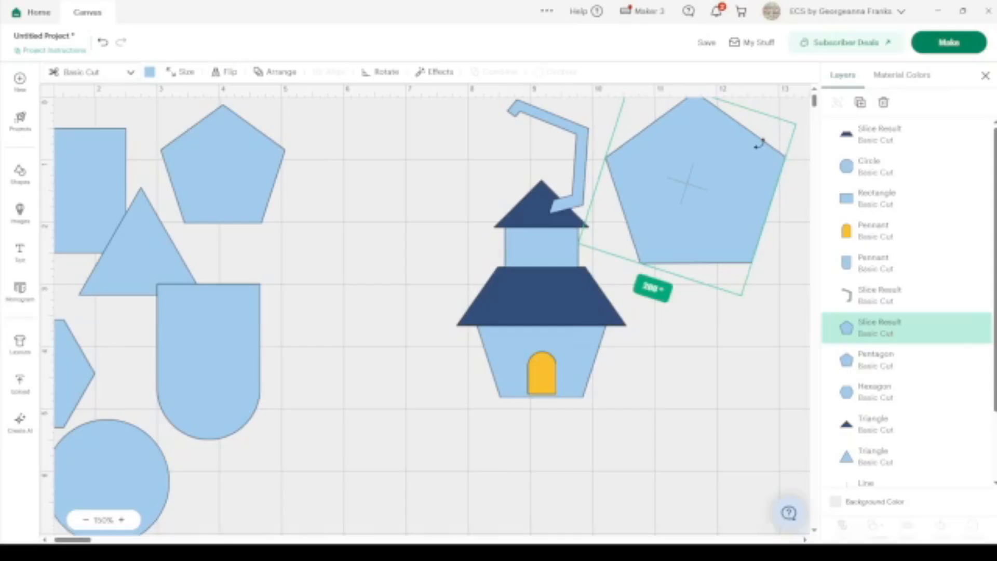
{"action": "left_click_drag", "start_coordinate": [759, 144], "coordinate": [761, 147]}
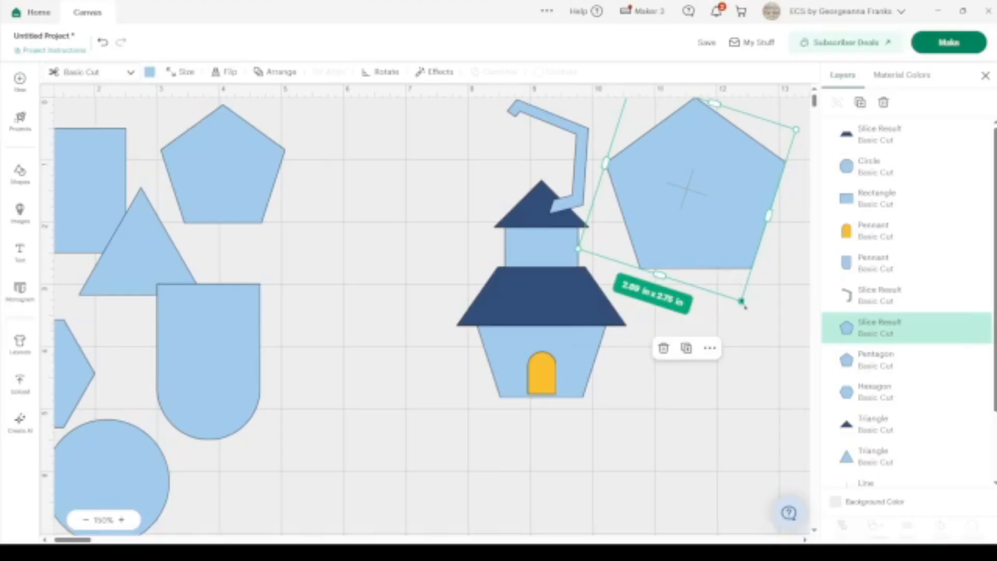
{"action": "left_click_drag", "start_coordinate": [741, 300], "coordinate": [706, 234]}
{"action": "left_click_drag", "start_coordinate": [694, 173], "coordinate": [746, 163]}
Move the whole house with its hook piece down the canvas and lay the rotated pentagon over the hook's upper part.
{"action": "left_click_drag", "start_coordinate": [590, 485], "coordinate": [421, 102]}
{"action": "left_click_drag", "start_coordinate": [526, 260], "coordinate": [527, 387]}
{"action": "left_click_drag", "start_coordinate": [703, 189], "coordinate": [540, 277]}
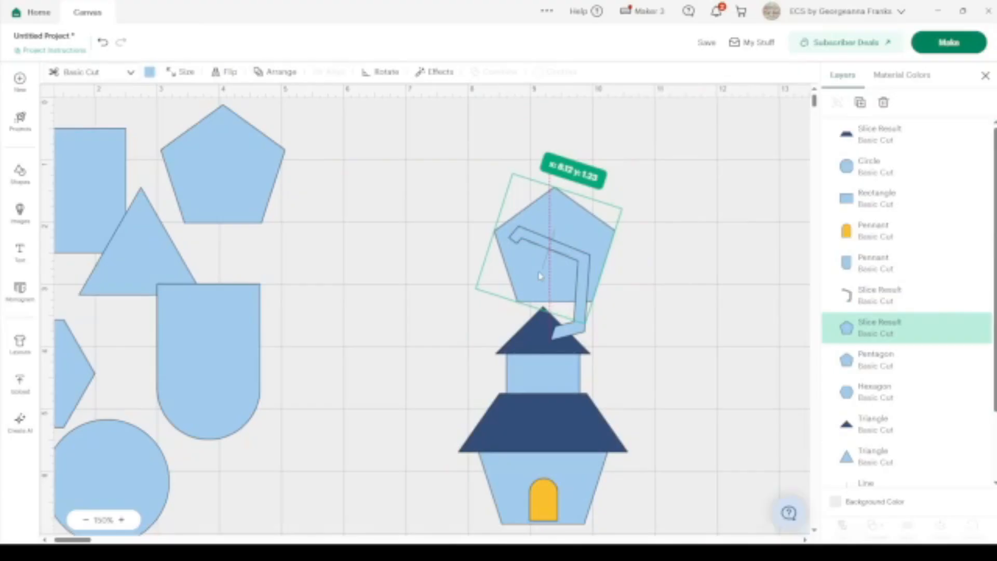
{"action": "left_click_drag", "start_coordinate": [540, 276], "coordinate": [540, 274]}
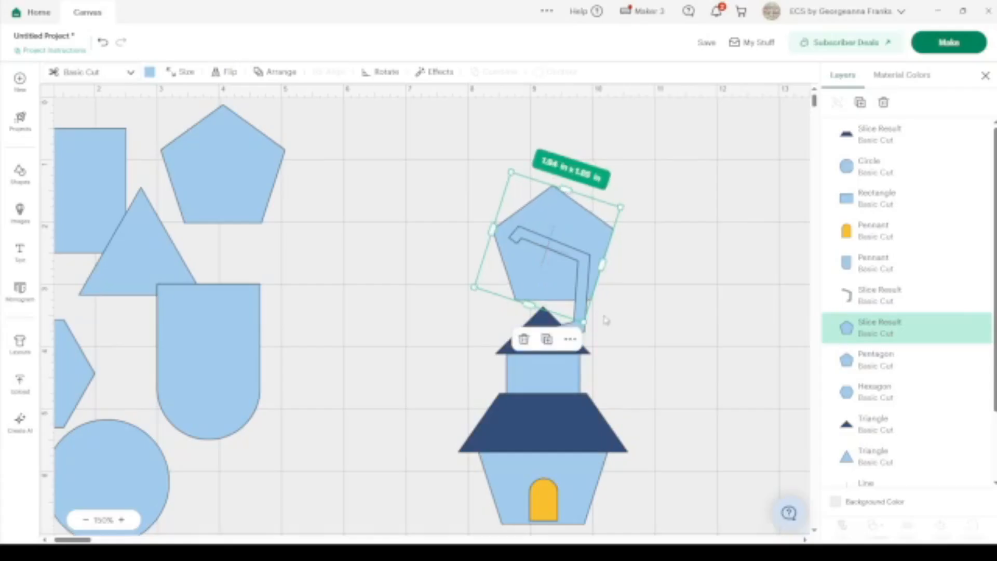
Slice the hook piece with the overlapping pentagon and delete the cut-away pieces, keeping only the short bent chimney at the roof.
{"action": "left_click", "coordinate": [583, 263], "text": "shift"}
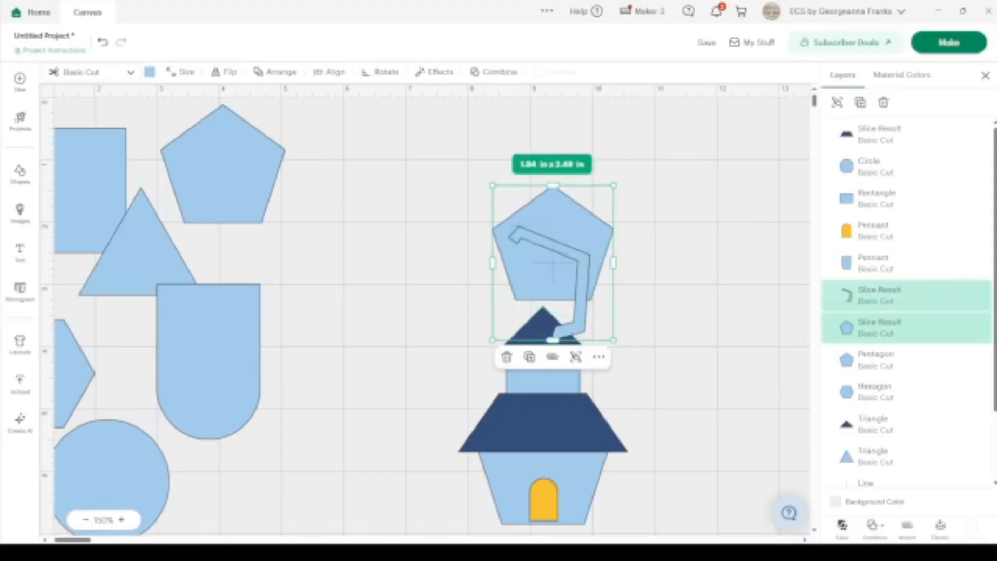
{"action": "left_click", "coordinate": [843, 528]}
{"action": "left_click", "coordinate": [681, 379]}
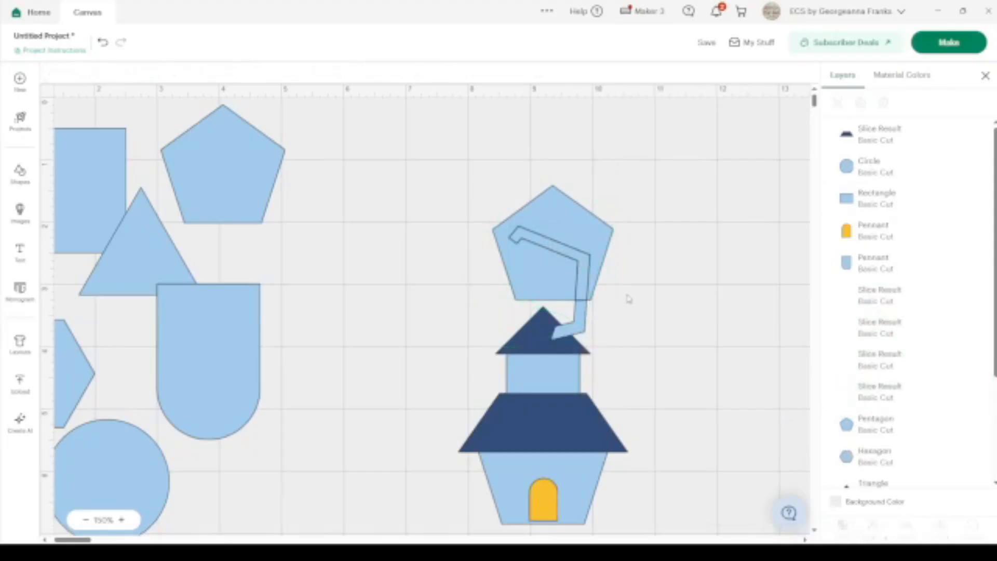
{"action": "left_click", "coordinate": [581, 265]}
{"action": "key", "text": "Delete"}
{"action": "left_click", "coordinate": [581, 265]}
{"action": "key", "text": "Delete"}
{"action": "left_click", "coordinate": [579, 262]}
{"action": "key", "text": "Delete"}
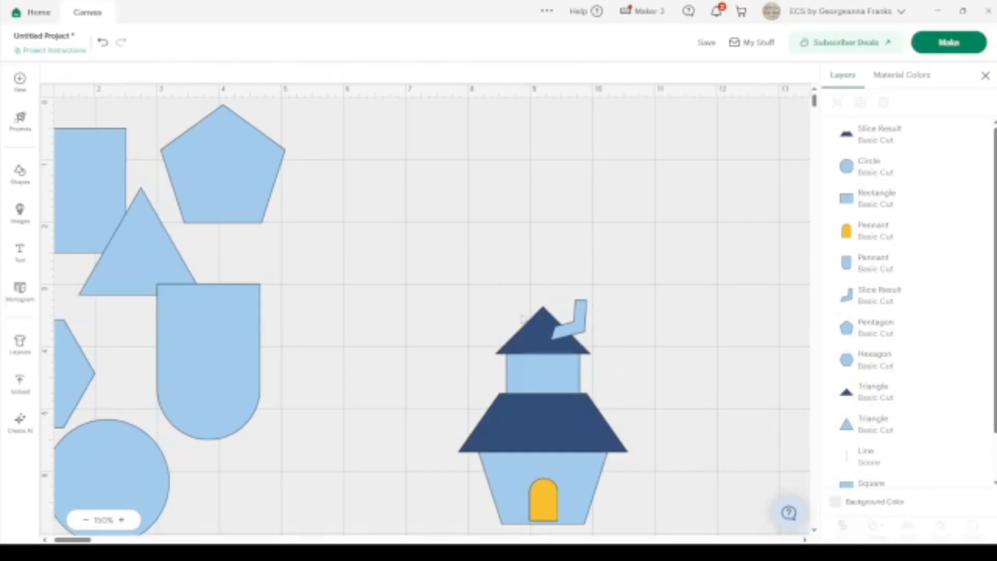
Bring the dark blue upper roof triangle to the front so it covers the base of the chimney.
{"action": "left_click", "coordinate": [533, 338]}
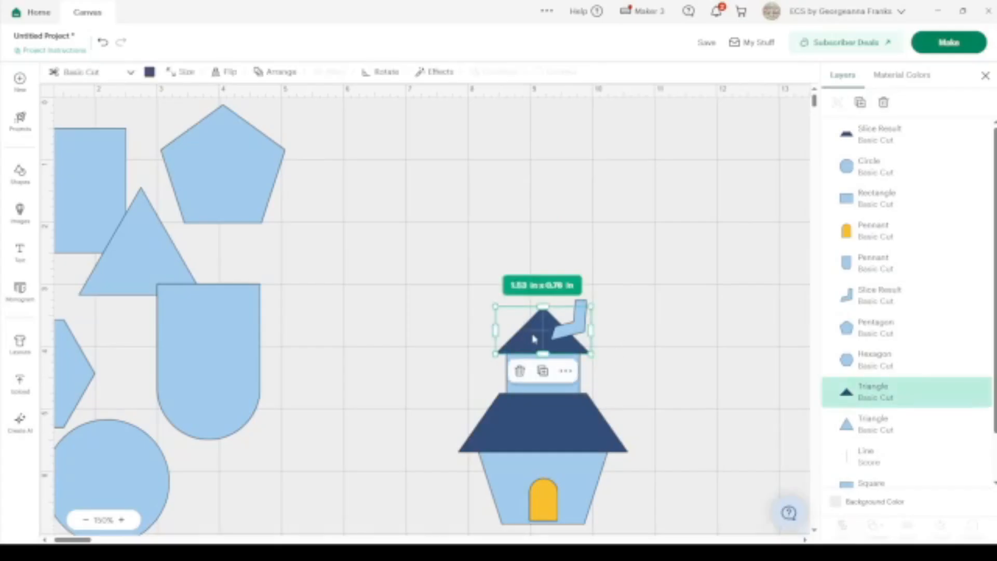
{"action": "key", "text": "ctrl+shift+Up"}
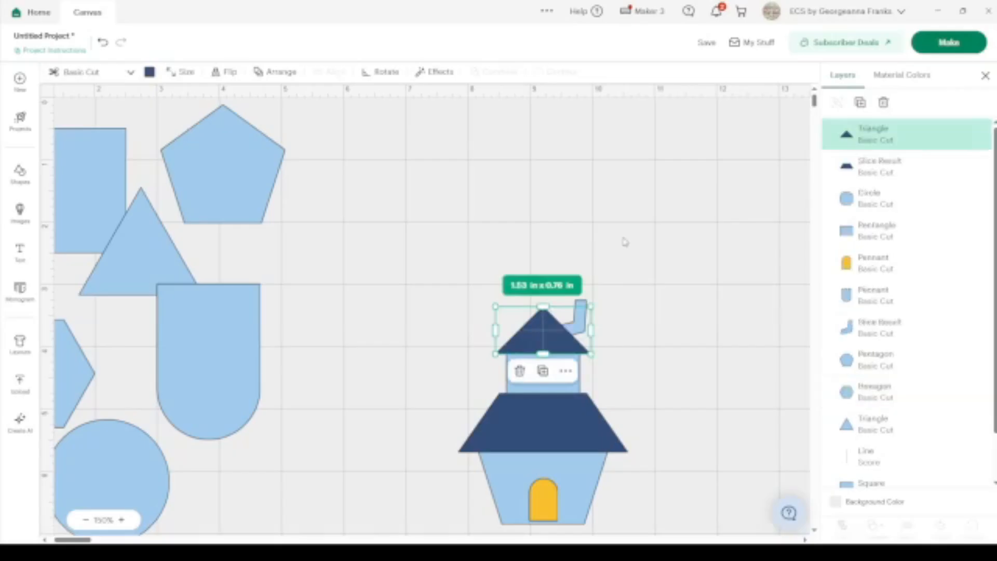
{"action": "left_click", "coordinate": [661, 184]}
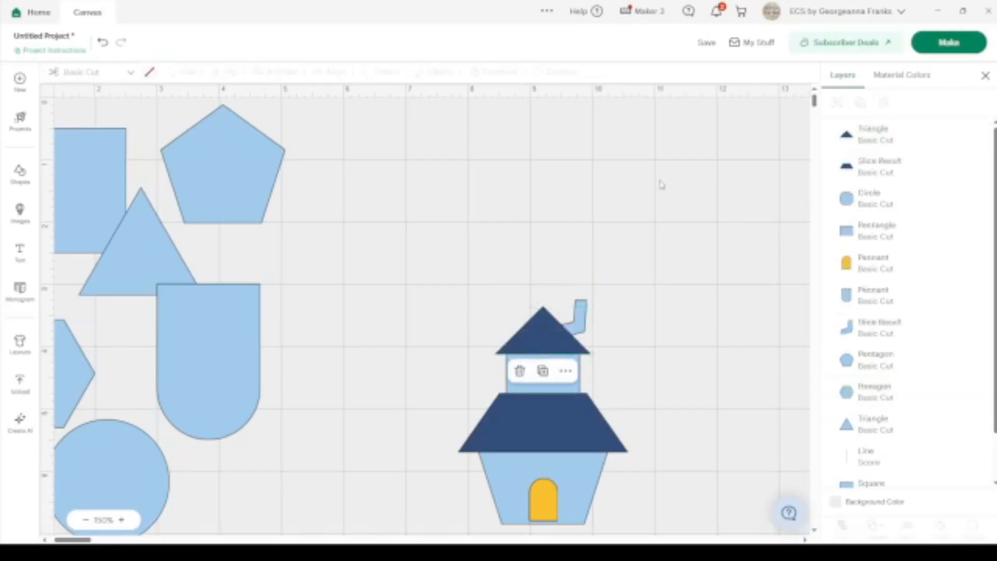
Cap the chimney with a shrunken duplicate of the upper roof triangle and move the whole house up and to the left.
{"action": "left_click", "coordinate": [545, 347]}
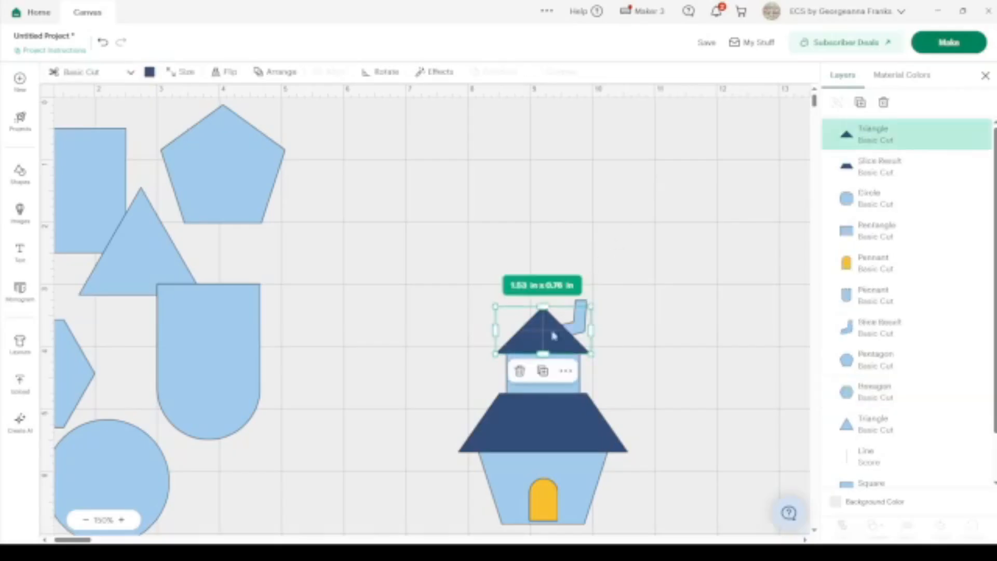
{"action": "left_click", "coordinate": [861, 103]}
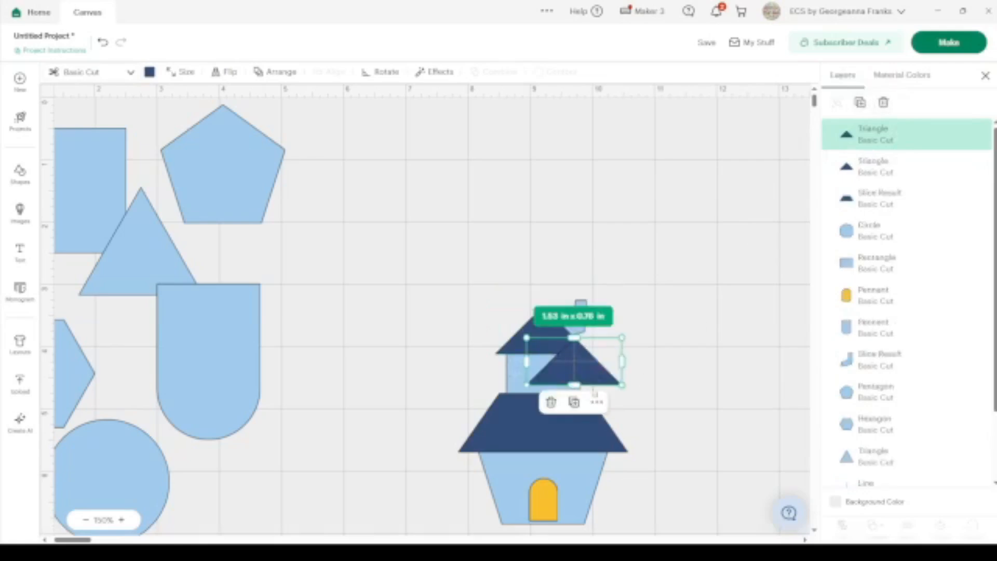
{"action": "left_click_drag", "start_coordinate": [574, 340], "coordinate": [665, 258]}
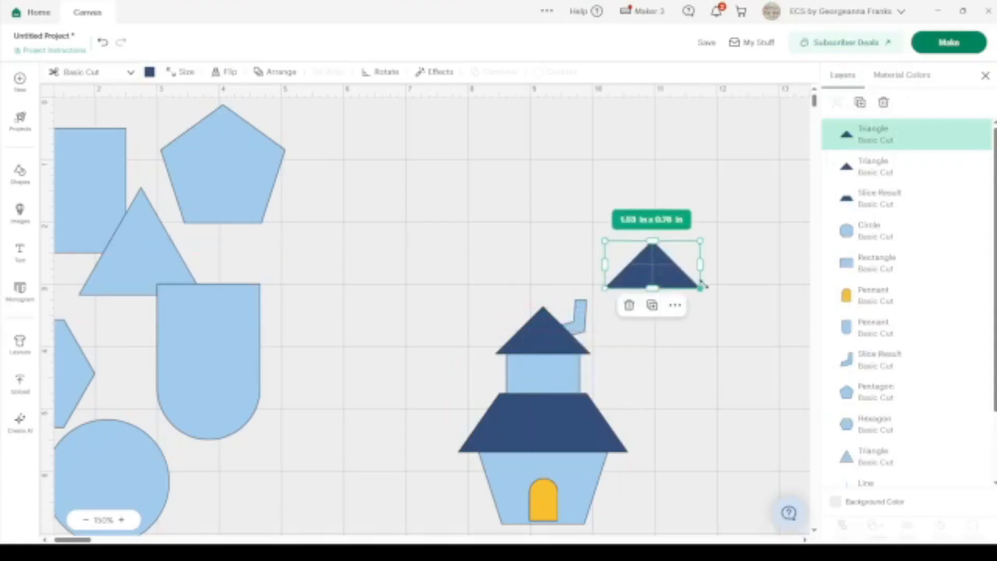
{"action": "left_click_drag", "start_coordinate": [702, 289], "coordinate": [585, 305]}
{"action": "left_click", "coordinate": [664, 232]}
{"action": "left_click", "coordinate": [688, 255]}
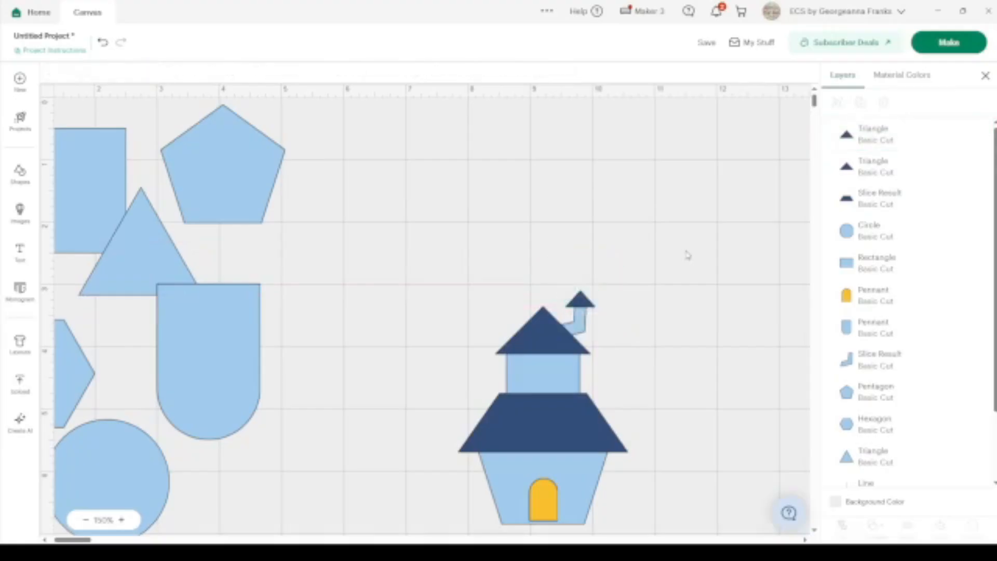
{"action": "left_click_drag", "start_coordinate": [629, 523], "coordinate": [453, 280]}
{"action": "left_click_drag", "start_coordinate": [526, 424], "coordinate": [493, 306]}
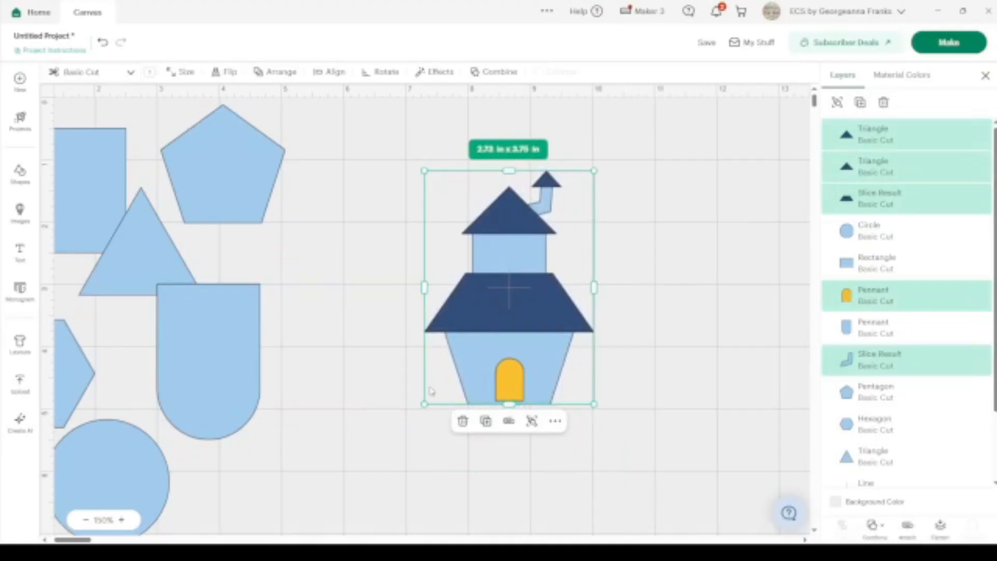
Duplicate the circle, color it golden yellow, and place it at 0.4 by 0.4 in as a window left of the door.
{"action": "left_click", "coordinate": [143, 460]}
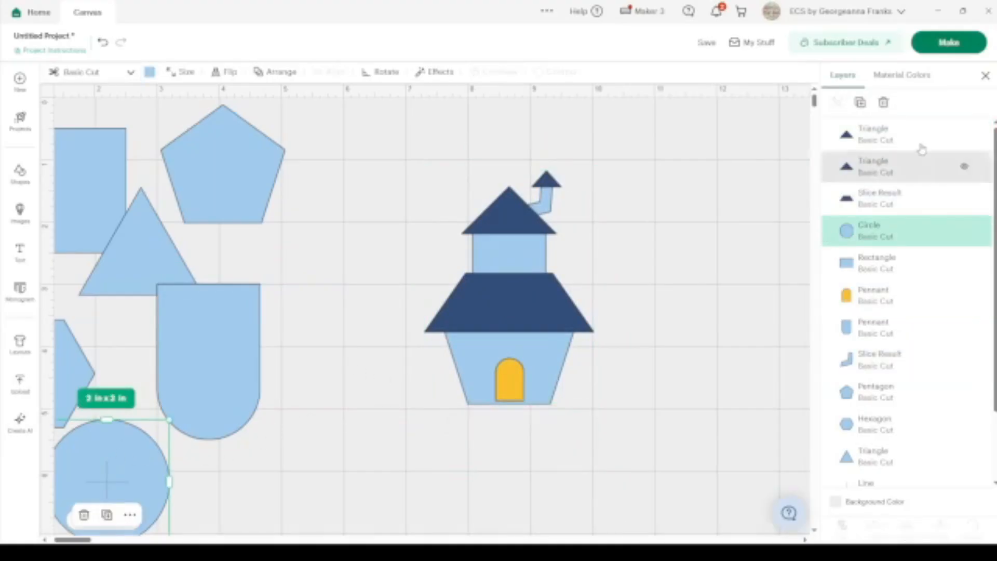
{"action": "left_click", "coordinate": [861, 103]}
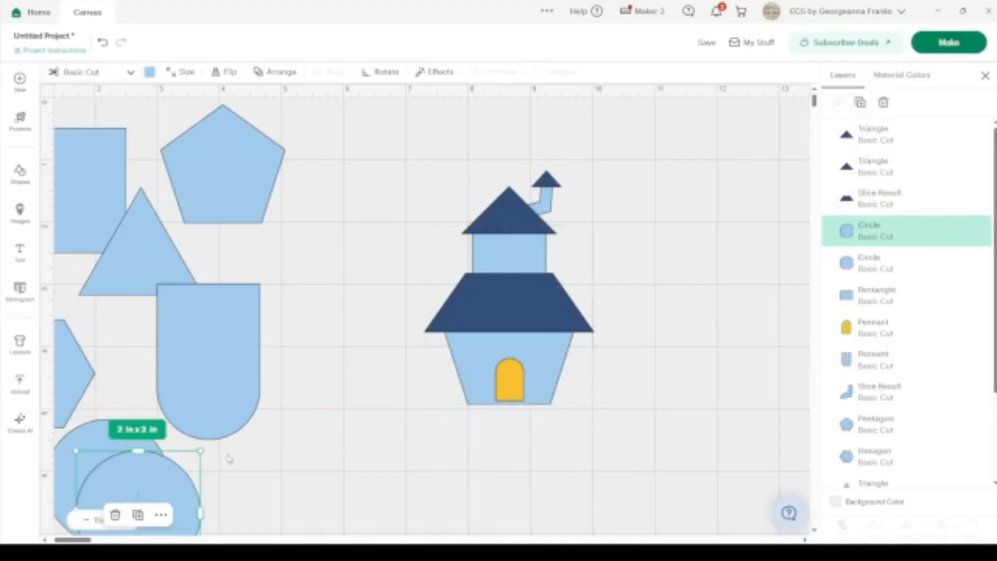
{"action": "left_click_drag", "start_coordinate": [138, 493], "coordinate": [355, 257]}
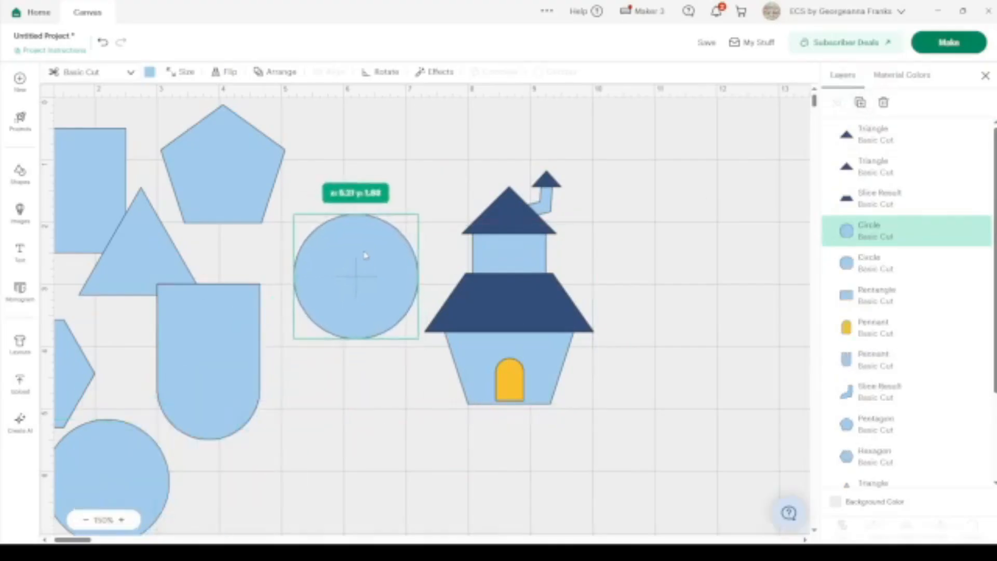
{"action": "left_click", "coordinate": [148, 72]}
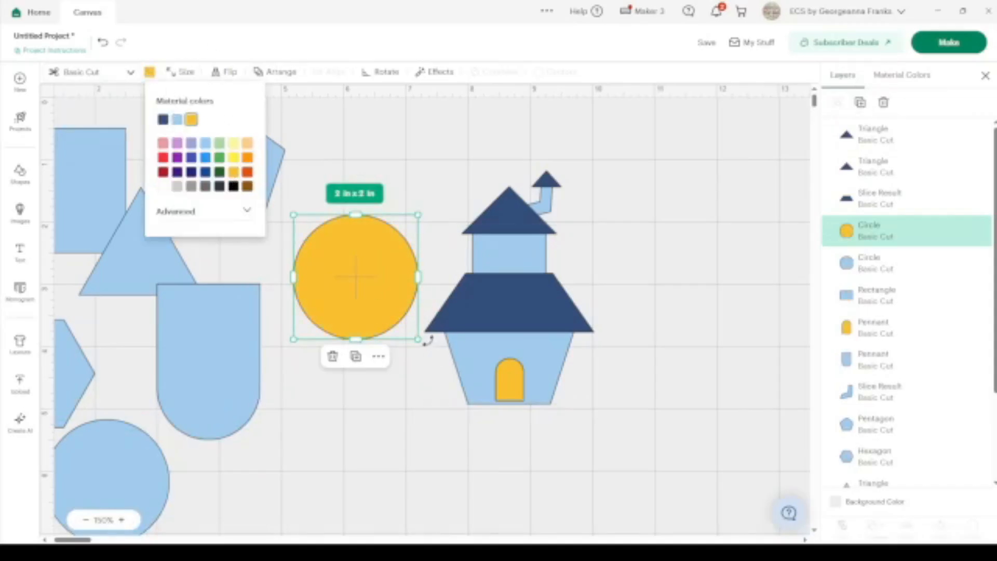
{"action": "left_click_drag", "start_coordinate": [418, 338], "coordinate": [477, 356]}
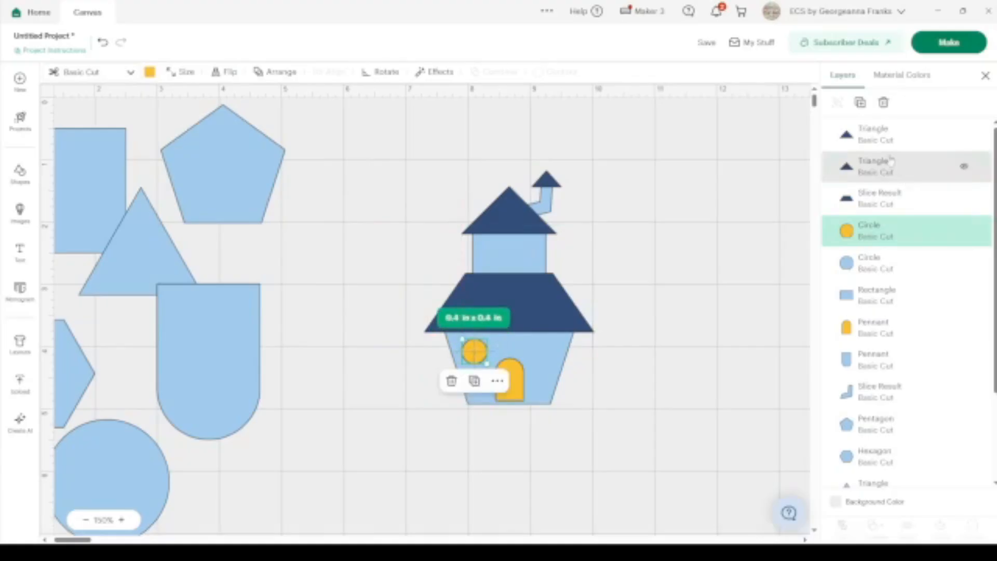
Duplicate the round window twice, placing one copy right of the door and one centered on the upper storey.
{"action": "left_click", "coordinate": [860, 102]}
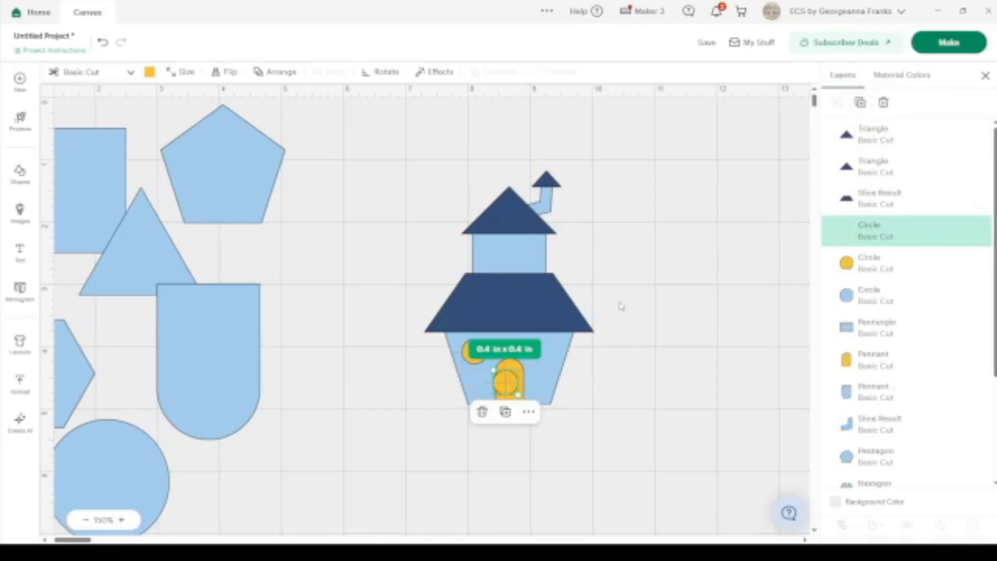
{"action": "left_click_drag", "start_coordinate": [507, 385], "coordinate": [547, 355]}
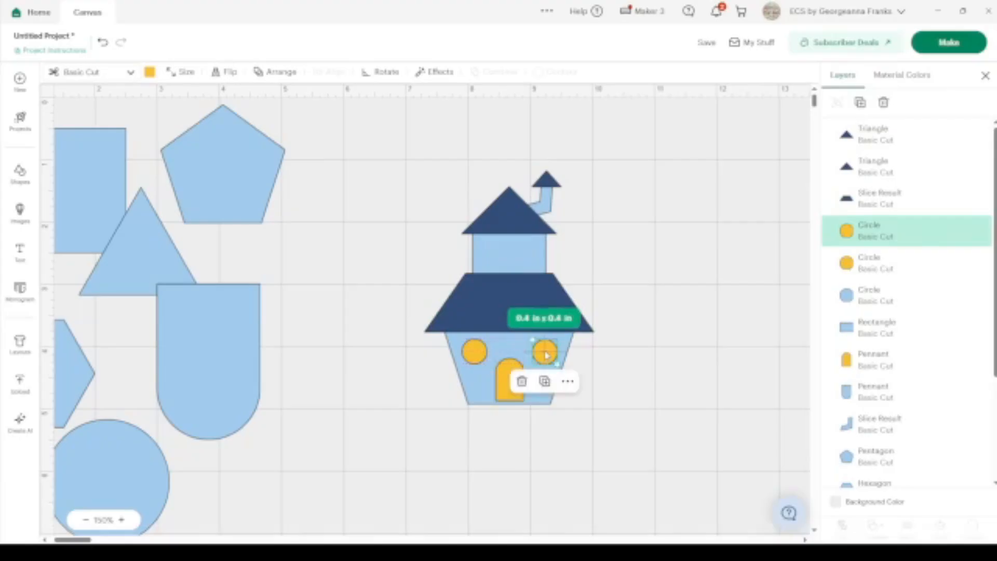
{"action": "left_click", "coordinate": [860, 102]}
{"action": "left_click", "coordinate": [607, 389]}
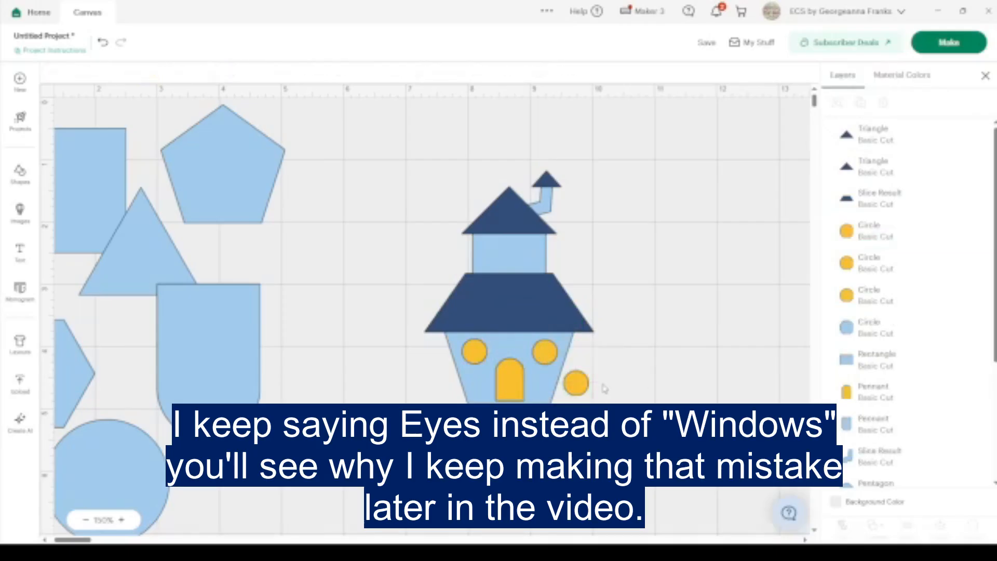
{"action": "left_click_drag", "start_coordinate": [575, 384], "coordinate": [512, 255]}
{"action": "left_click", "coordinate": [699, 244]}
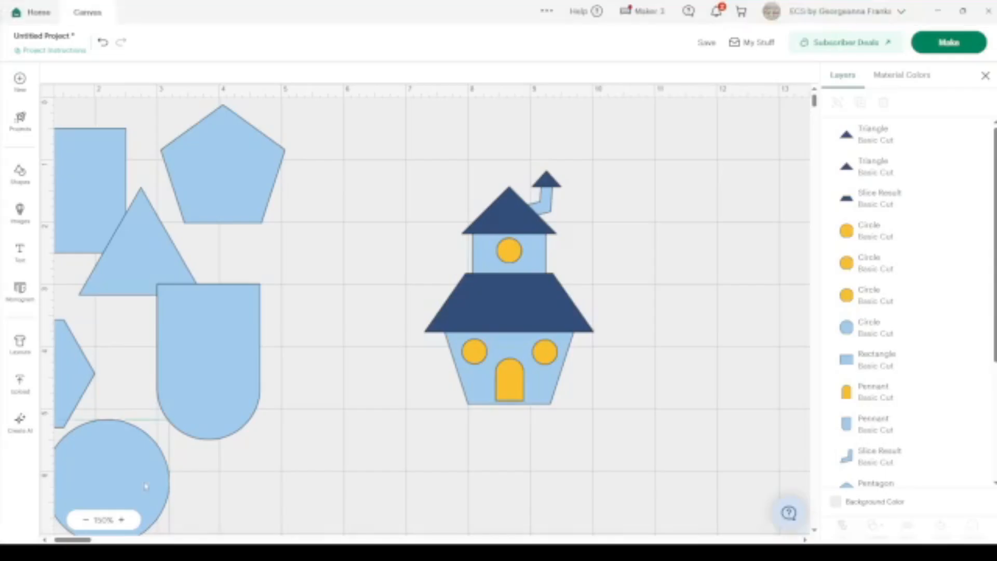
Place a duplicate of the golden door right of the house, and group the two lower round windows and move them off the house.
{"action": "left_click", "coordinate": [502, 379]}
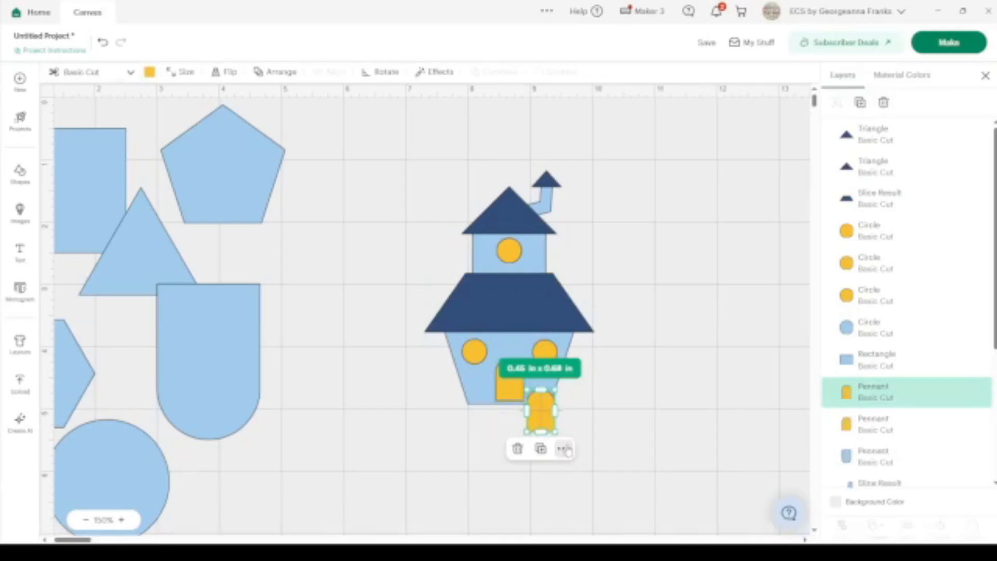
{"action": "left_click_drag", "start_coordinate": [542, 417], "coordinate": [646, 351]}
{"action": "left_click", "coordinate": [544, 352]}
{"action": "left_click", "coordinate": [470, 356], "text": "shift"}
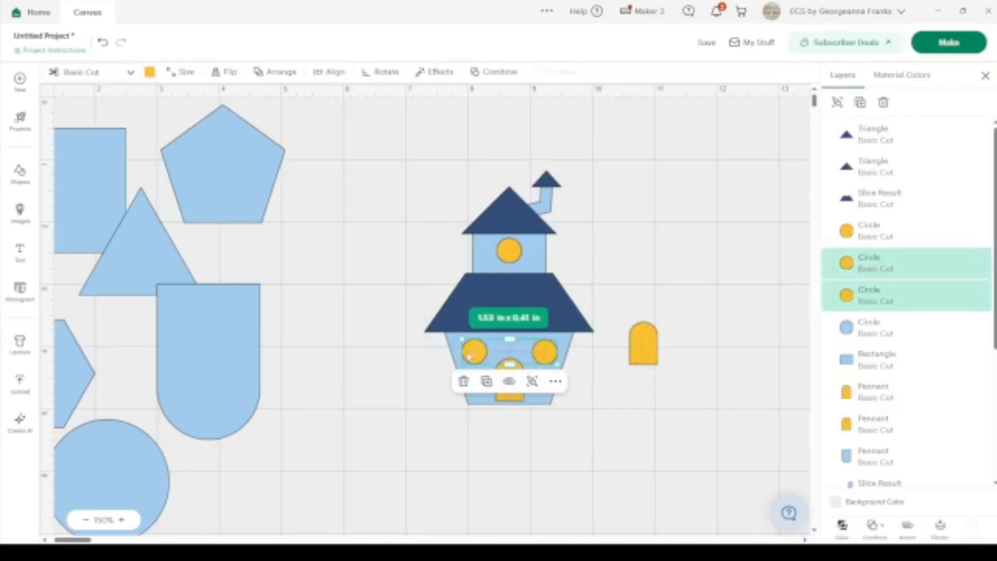
{"action": "left_click", "coordinate": [838, 103]}
{"action": "left_click_drag", "start_coordinate": [545, 352], "coordinate": [665, 140]}
Shrink the duplicated door to about 0.34 in wide and place it as an arched window right of the door.
{"action": "left_click", "coordinate": [649, 325]}
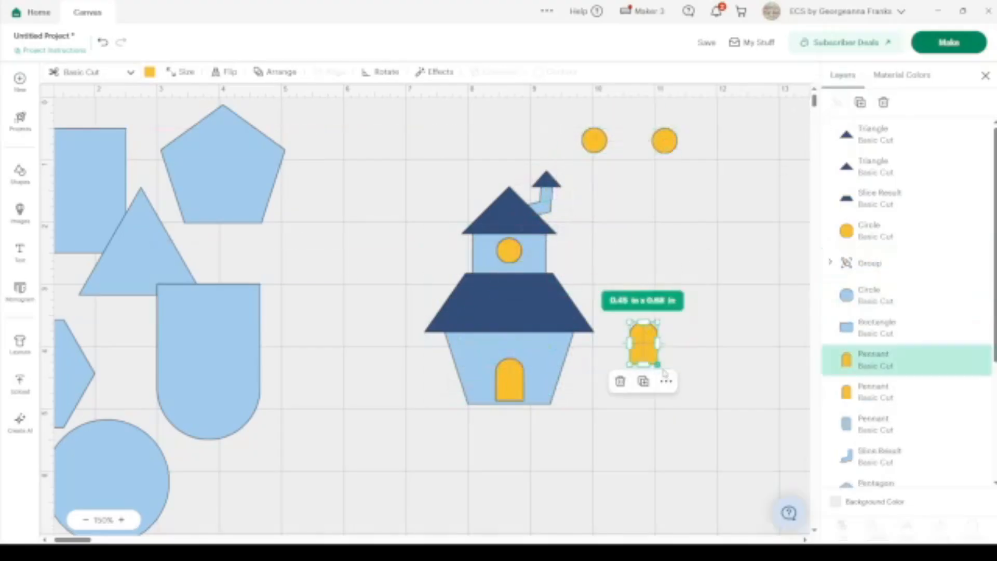
{"action": "left_click_drag", "start_coordinate": [658, 365], "coordinate": [542, 353]}
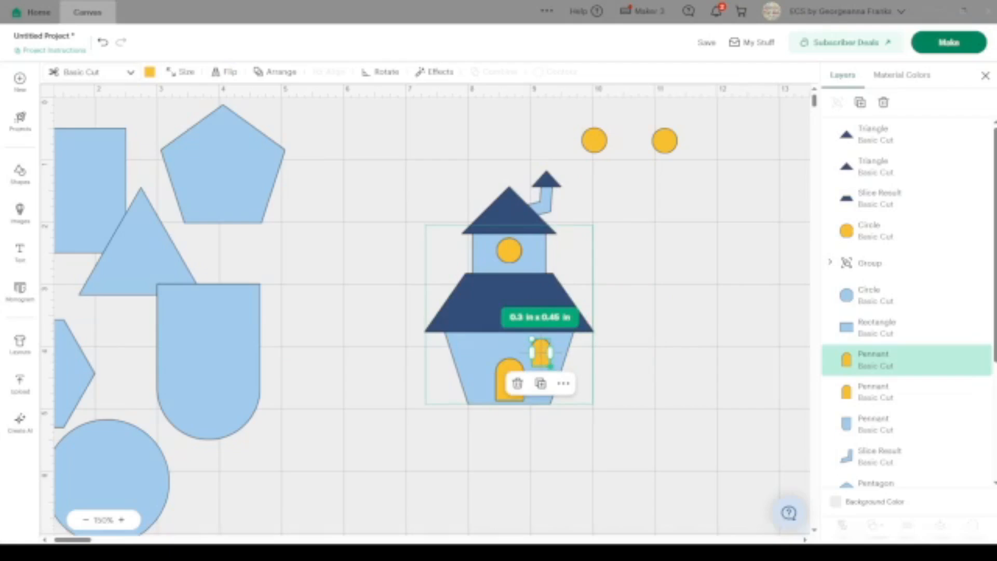
{"action": "left_click_drag", "start_coordinate": [551, 365], "coordinate": [553, 370]}
Duplicate the vertical score line on the square and place the copy in the empty area left of the house.
{"action": "left_click", "coordinate": [106, 197]}
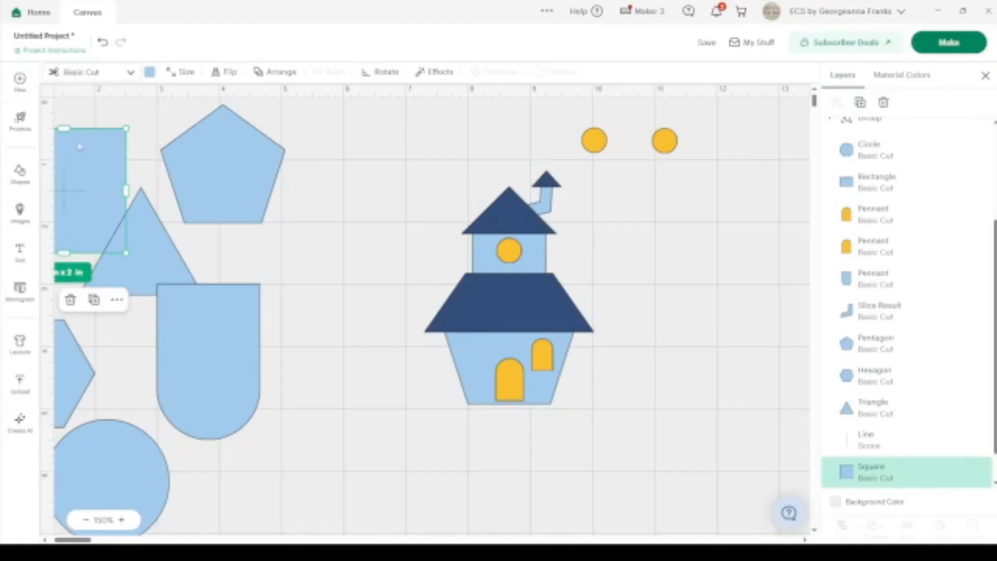
{"action": "scroll", "coordinate": [78, 151], "scroll_direction": "left", "scroll_amount": 3}
{"action": "left_click", "coordinate": [116, 197]}
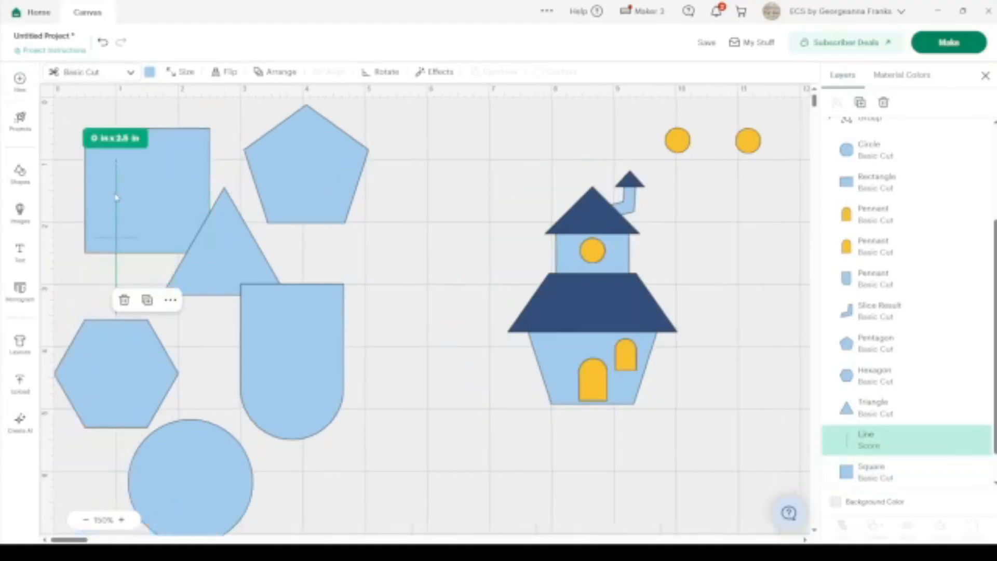
{"action": "left_click", "coordinate": [860, 102]}
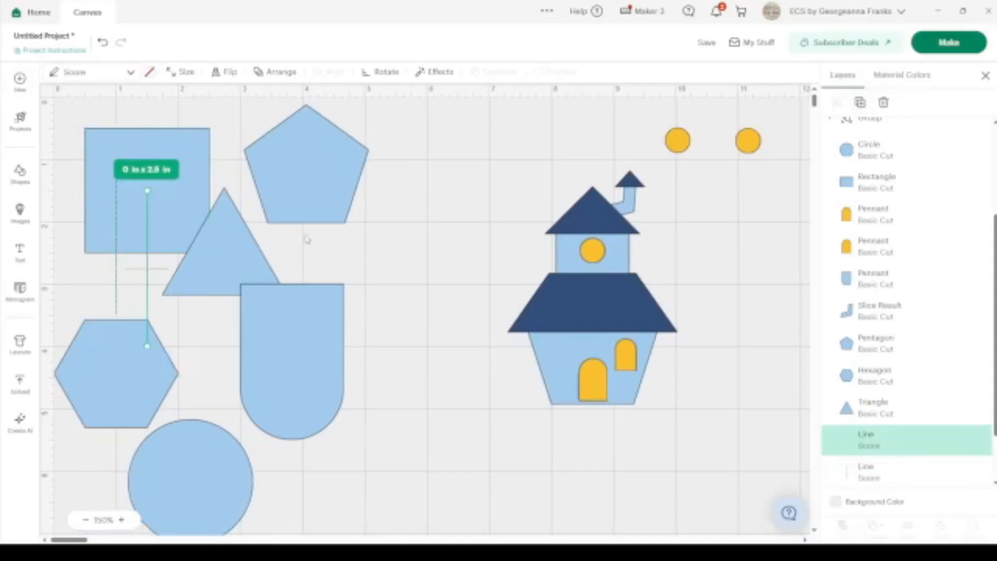
{"action": "left_click_drag", "start_coordinate": [149, 254], "coordinate": [454, 269]}
Create an offset of 0.056 in with rounded corners around the duplicated score line.
{"action": "left_click", "coordinate": [432, 72]}
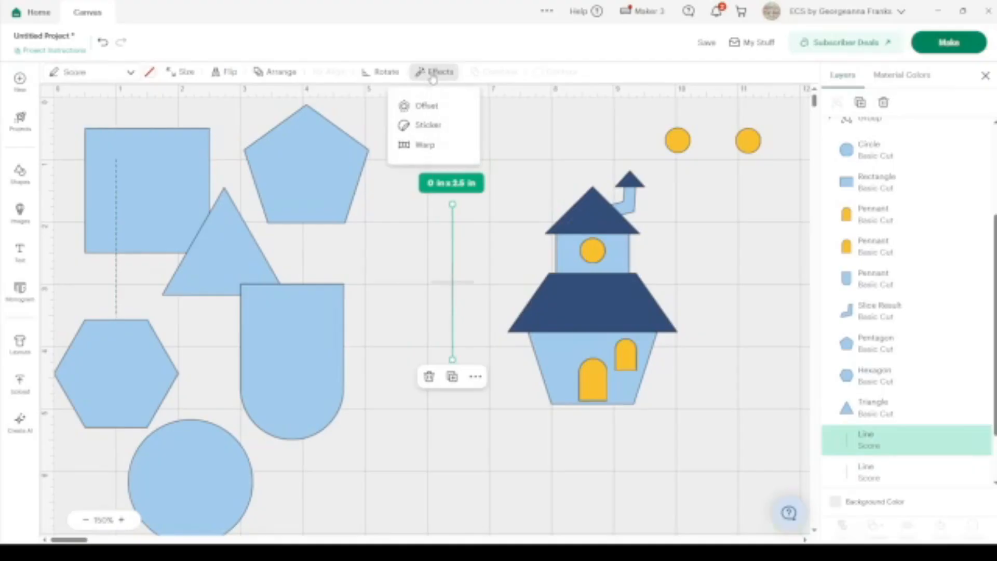
{"action": "left_click", "coordinate": [433, 106]}
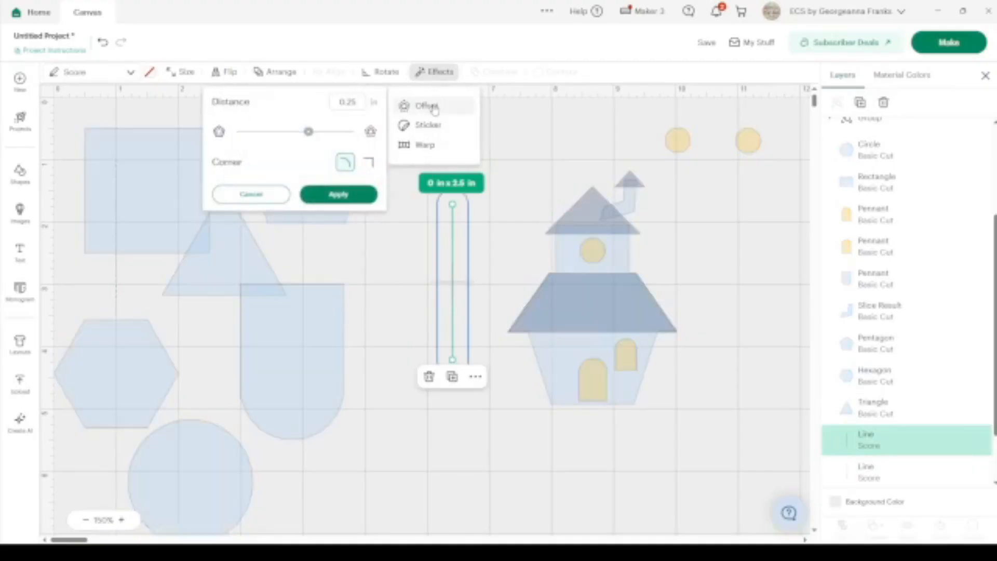
{"action": "left_click_drag", "start_coordinate": [308, 132], "coordinate": [300, 136]}
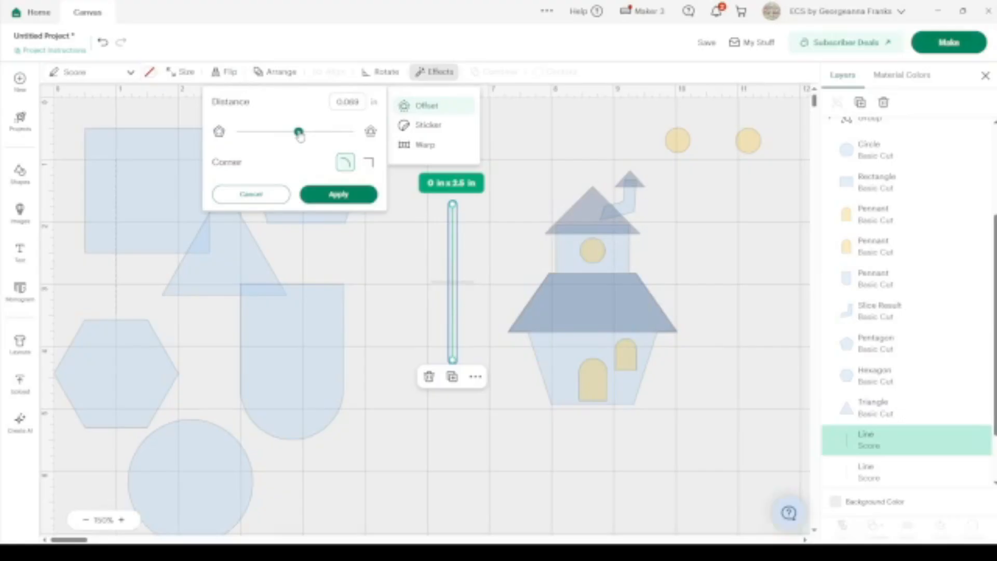
{"action": "left_click_drag", "start_coordinate": [300, 135], "coordinate": [300, 136]}
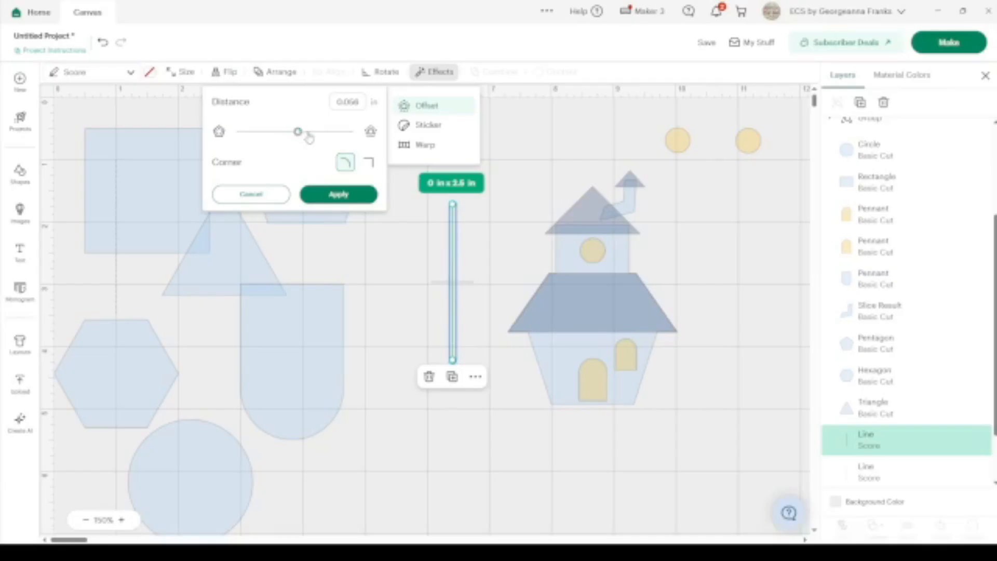
{"action": "left_click", "coordinate": [345, 195]}
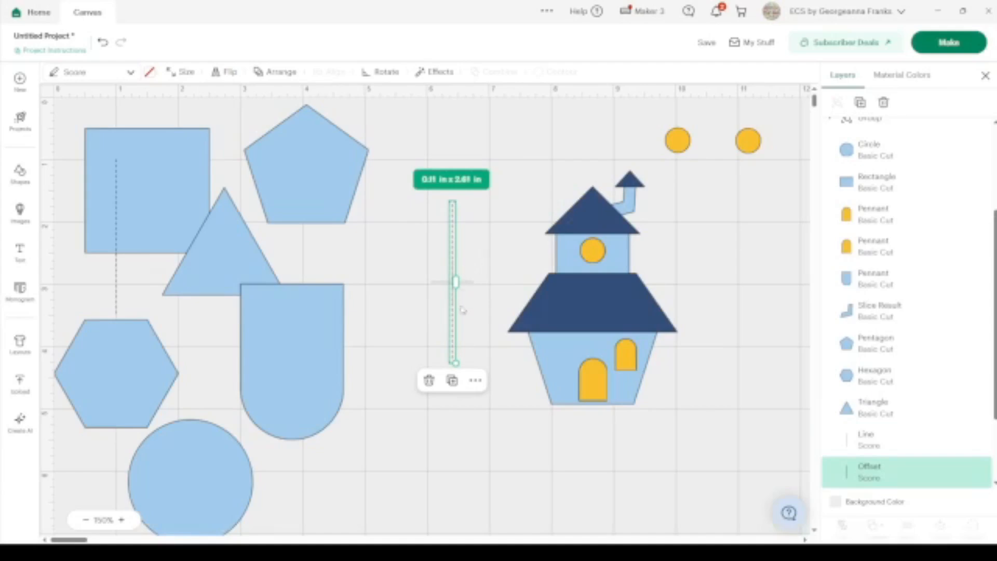
Move the score line out of its offset, and change the offset bar to Basic Cut in light blue.
{"action": "left_click_drag", "start_coordinate": [457, 314], "coordinate": [472, 290]}
{"action": "left_click", "coordinate": [453, 272]}
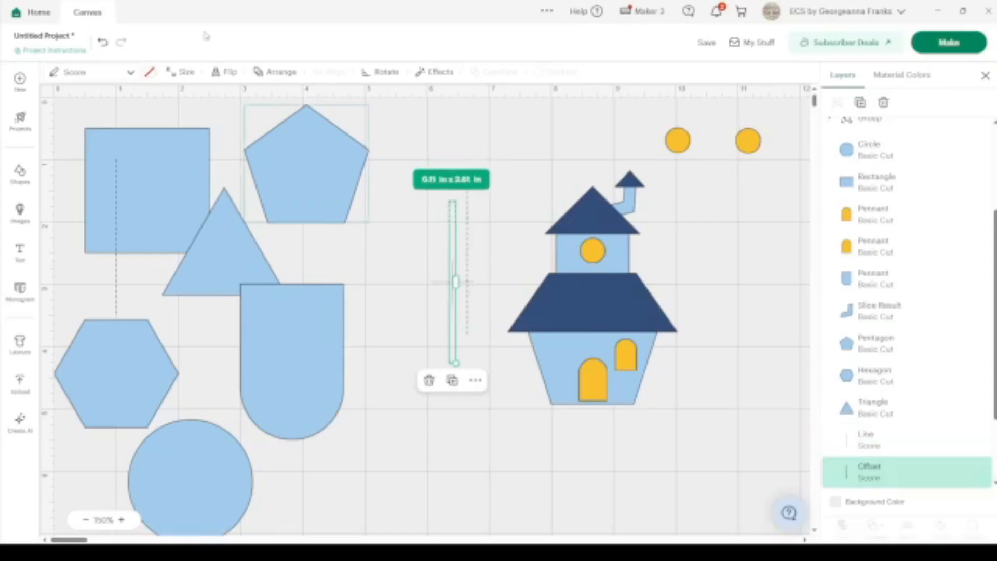
{"action": "left_click", "coordinate": [134, 77]}
{"action": "left_click", "coordinate": [78, 119]}
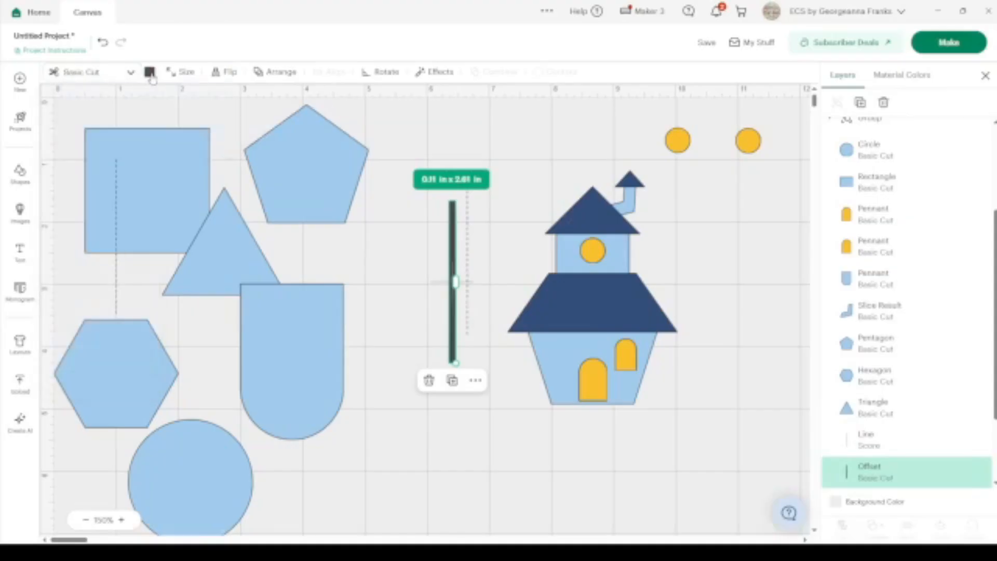
{"action": "left_click", "coordinate": [150, 75]}
{"action": "left_click", "coordinate": [192, 120]}
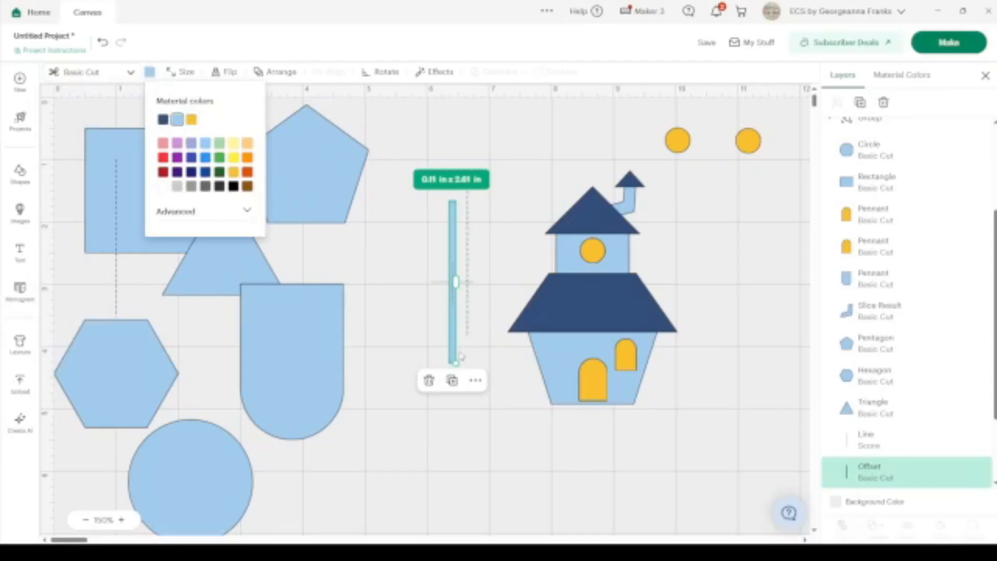
Duplicate the light blue bar, unlock its proportions, and place it over the arched window at about 0.07 by 0.98 in.
{"action": "left_click", "coordinate": [860, 102]}
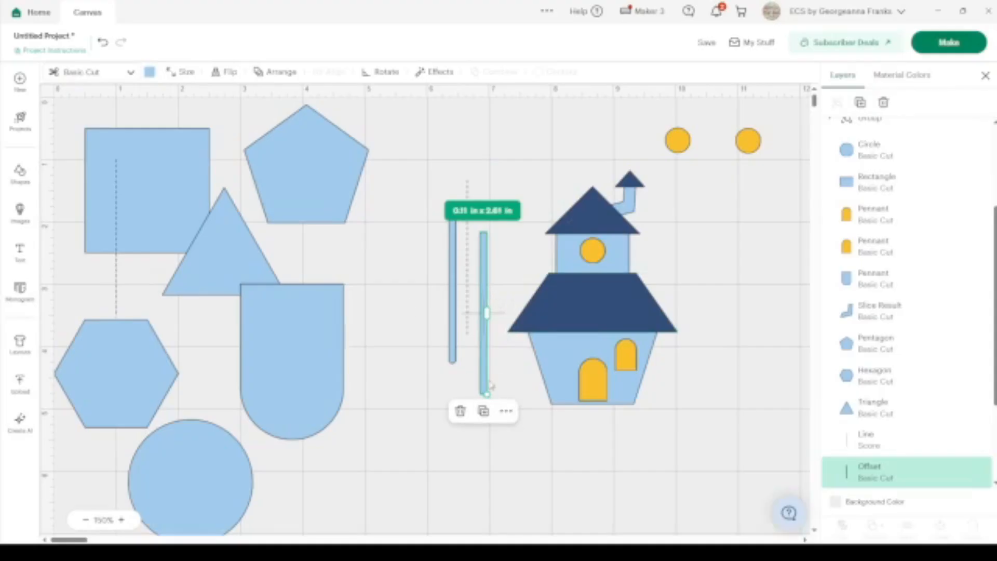
{"action": "left_click", "coordinate": [179, 71]}
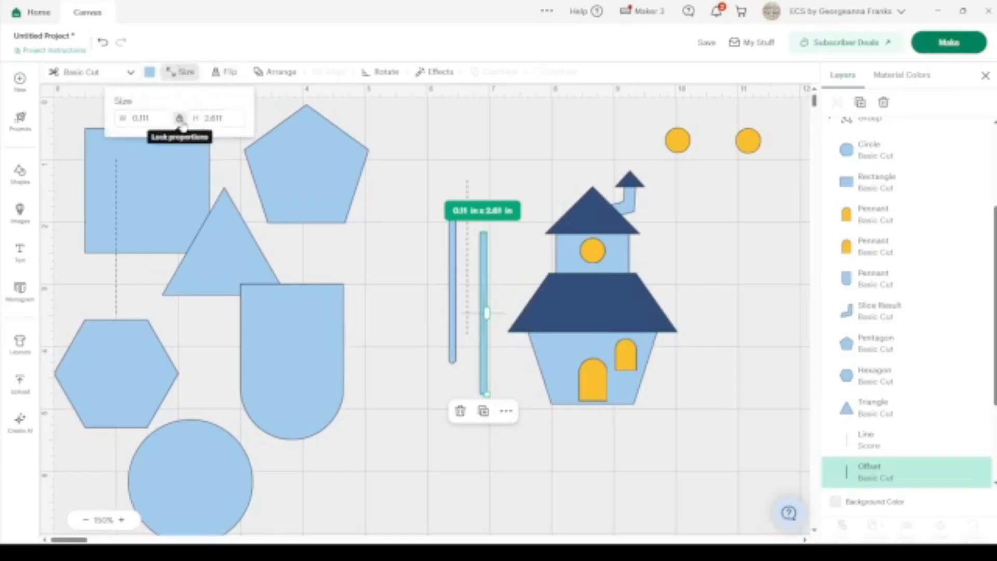
{"action": "left_click", "coordinate": [180, 118]}
{"action": "left_click_drag", "start_coordinate": [487, 394], "coordinate": [629, 343]}
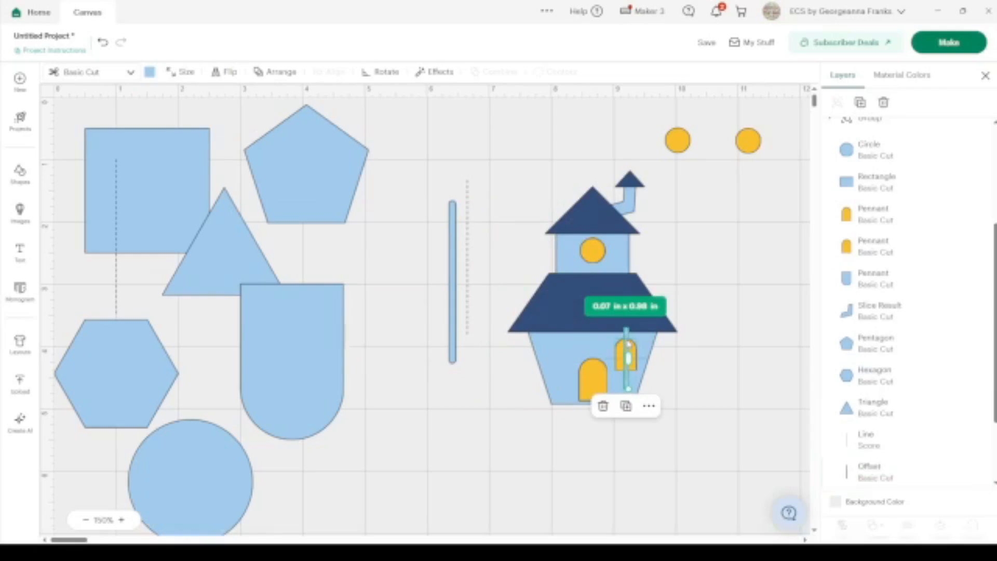
Center-align the small vertical bar and the arched window with each other.
{"action": "left_click", "coordinate": [122, 520]}
{"action": "left_click", "coordinate": [122, 519]}
{"action": "left_click", "coordinate": [123, 520]}
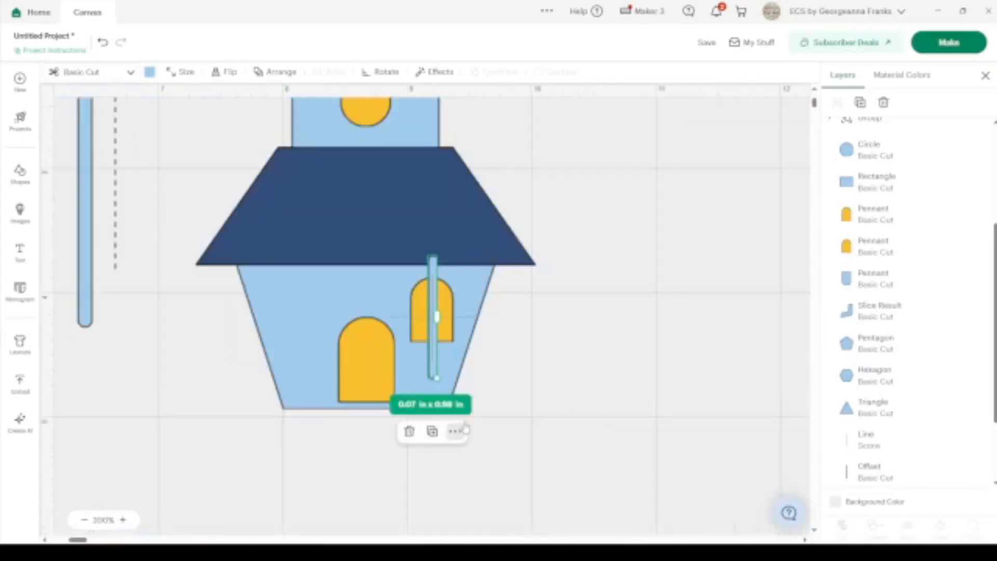
{"action": "left_click", "coordinate": [445, 295], "text": "shift"}
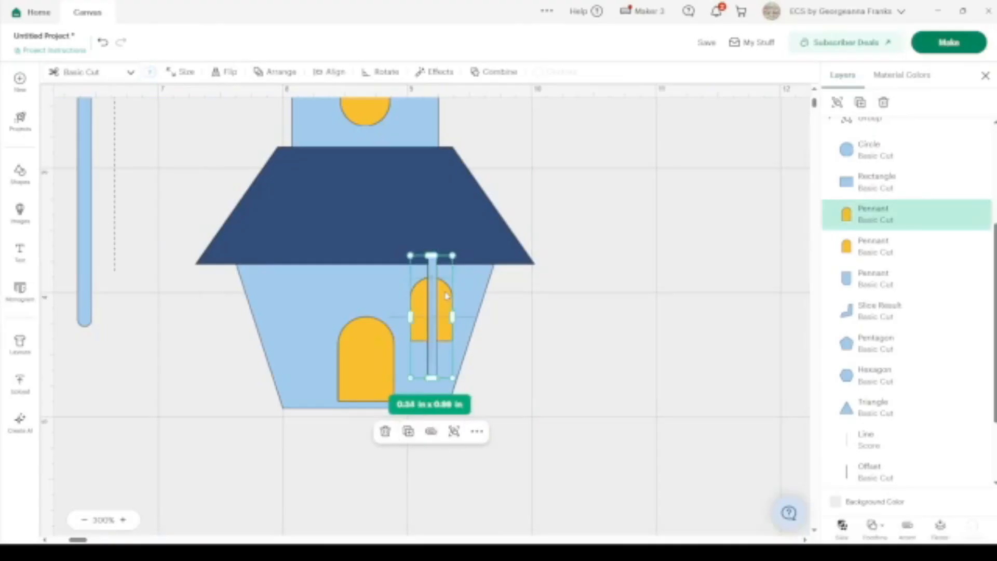
{"action": "left_click", "coordinate": [326, 72]}
{"action": "left_click", "coordinate": [279, 204]}
{"action": "left_click", "coordinate": [618, 269]}
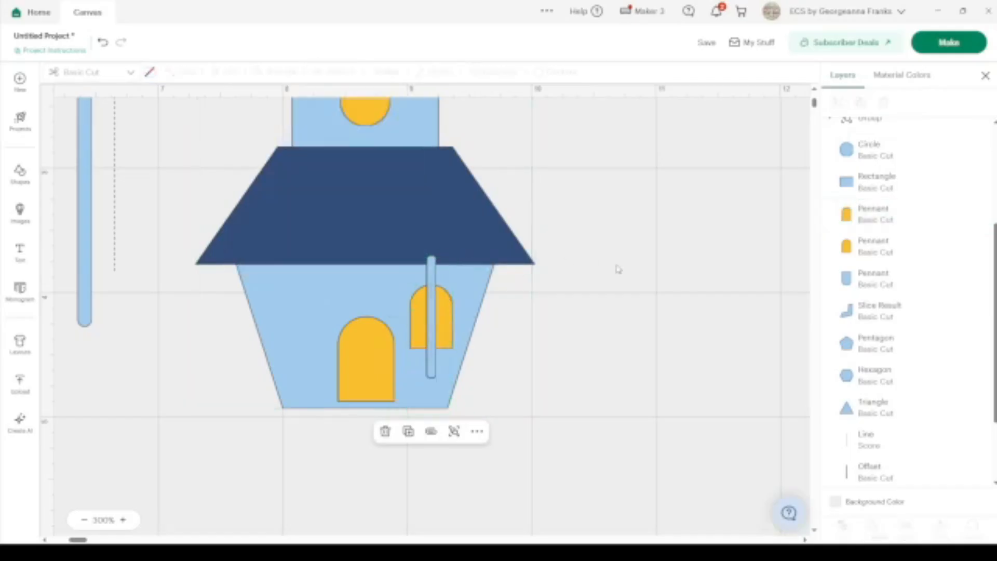
Duplicate the small vertical bar, rotate the copy to horizontal, and place it across the arched window.
{"action": "left_click", "coordinate": [432, 297]}
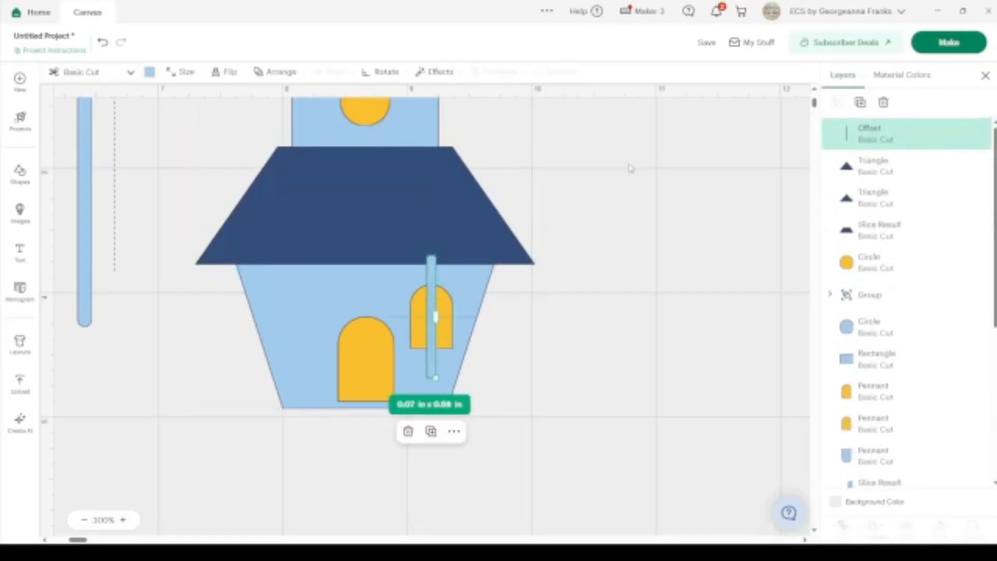
{"action": "left_click", "coordinate": [859, 102]}
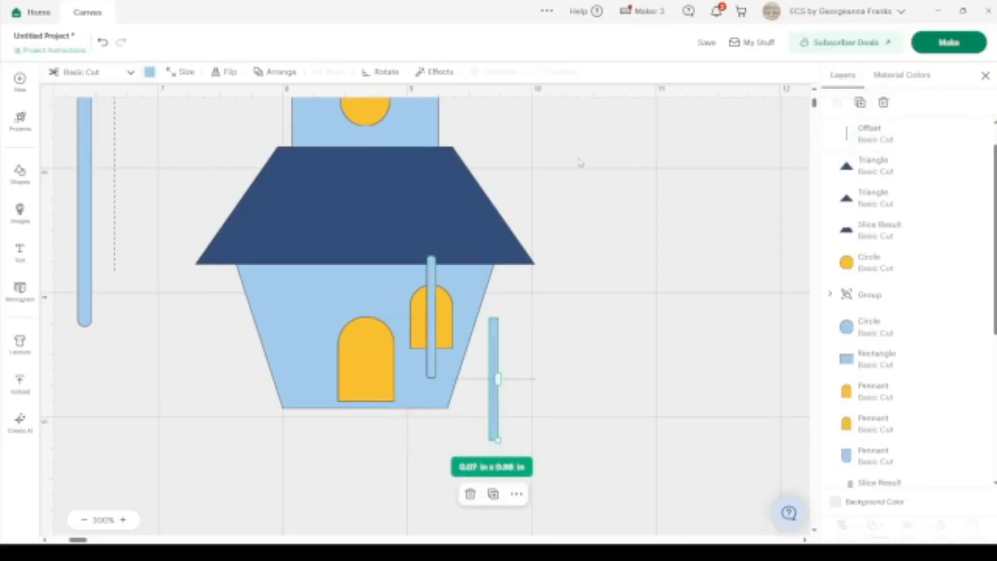
{"action": "left_click_drag", "start_coordinate": [504, 446], "coordinate": [406, 412]}
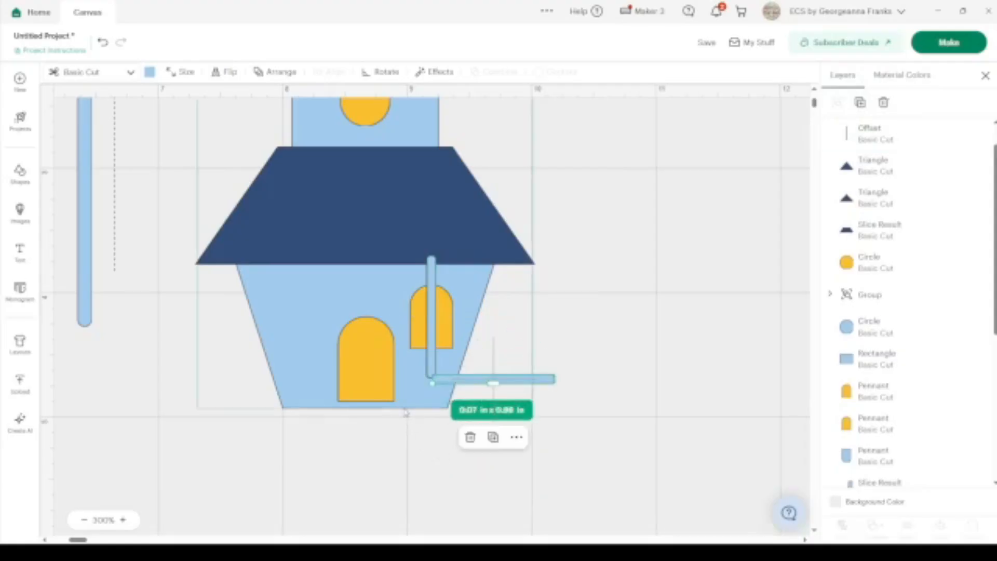
{"action": "left_click_drag", "start_coordinate": [531, 383], "coordinate": [475, 325]}
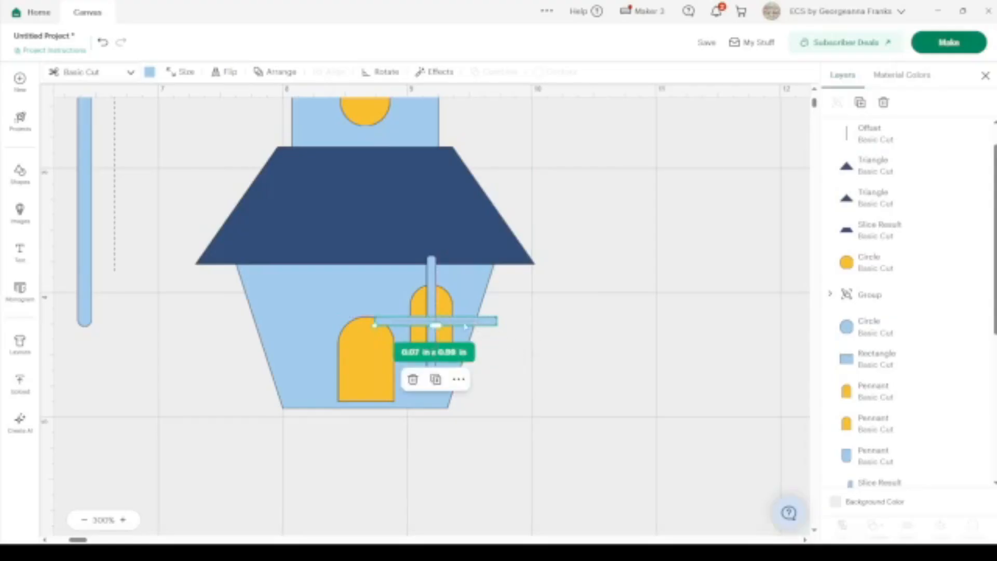
Center-align the horizontal bar, the vertical bar and the arched window so the bars form a cross over the window.
{"action": "left_click", "coordinate": [434, 312], "text": "shift"}
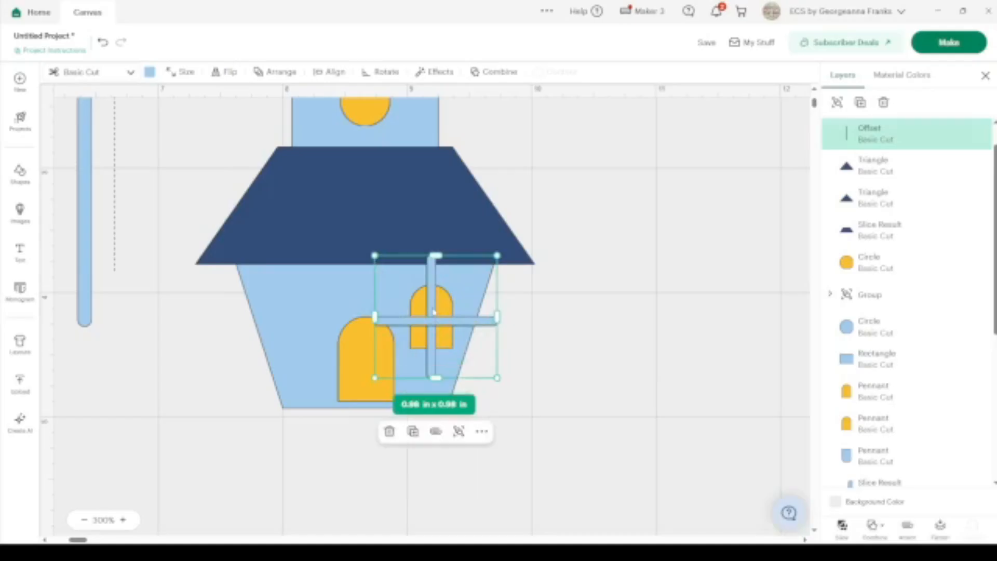
{"action": "left_click", "coordinate": [450, 322], "text": "shift"}
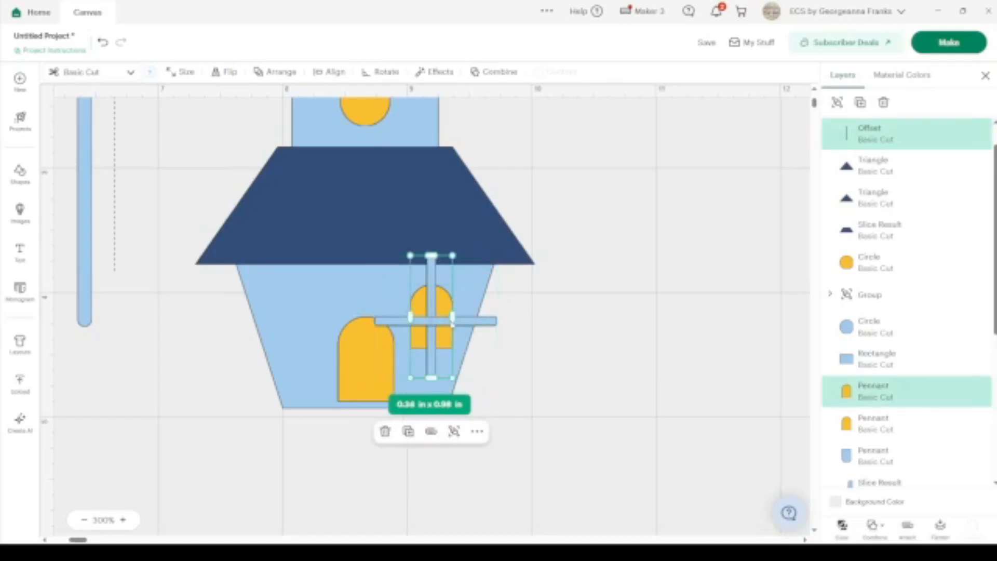
{"action": "left_click", "coordinate": [472, 322], "text": "shift"}
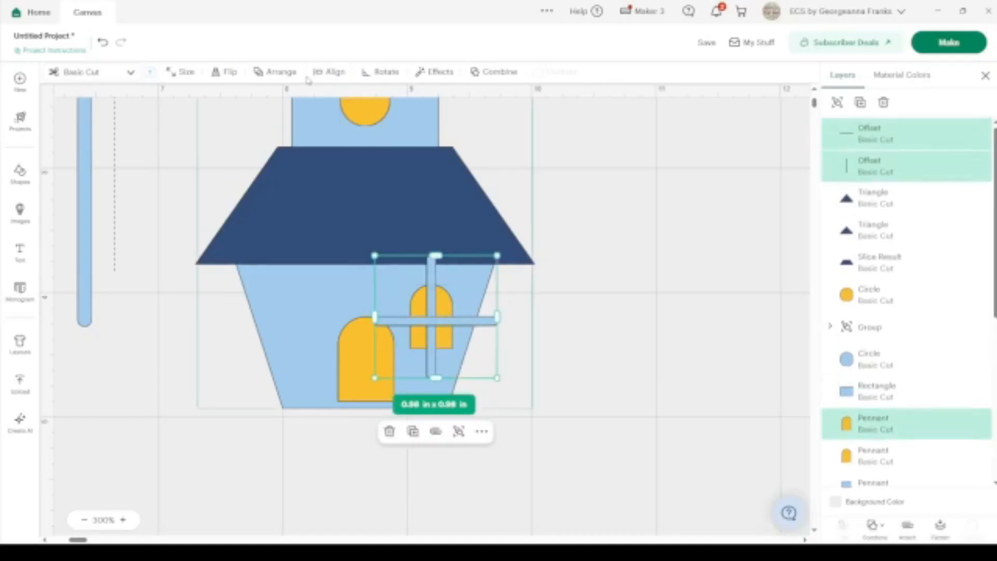
{"action": "left_click", "coordinate": [326, 74]}
{"action": "left_click", "coordinate": [290, 197]}
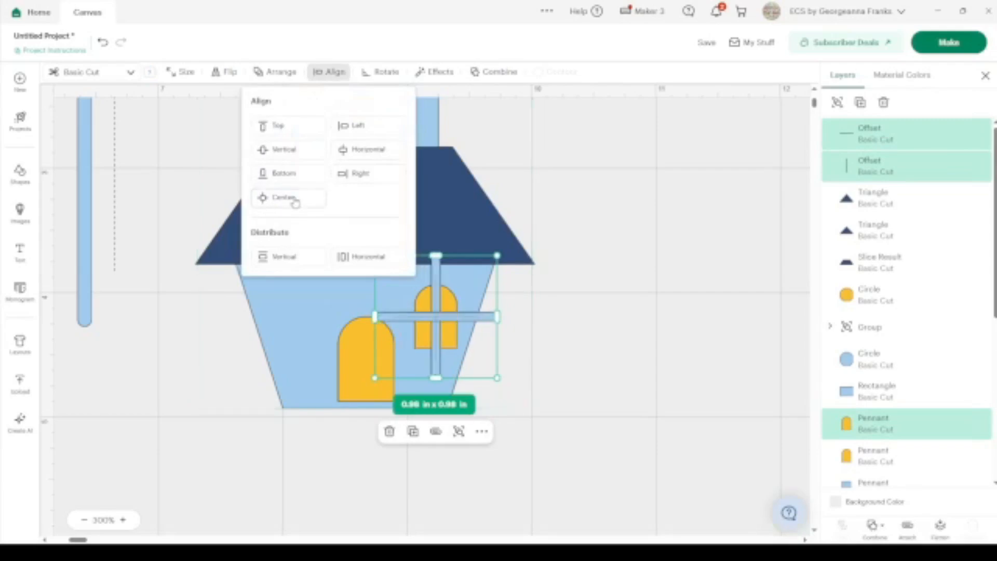
{"action": "left_click", "coordinate": [618, 357]}
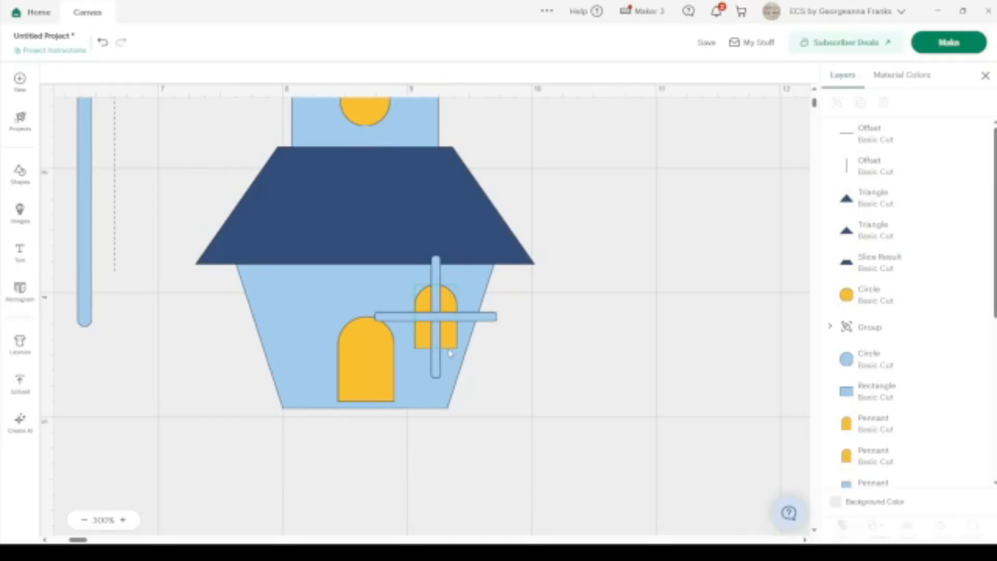
Group the horizontal and vertical window bars.
{"action": "left_click", "coordinate": [437, 320]}
{"action": "left_click", "coordinate": [438, 280], "text": "shift"}
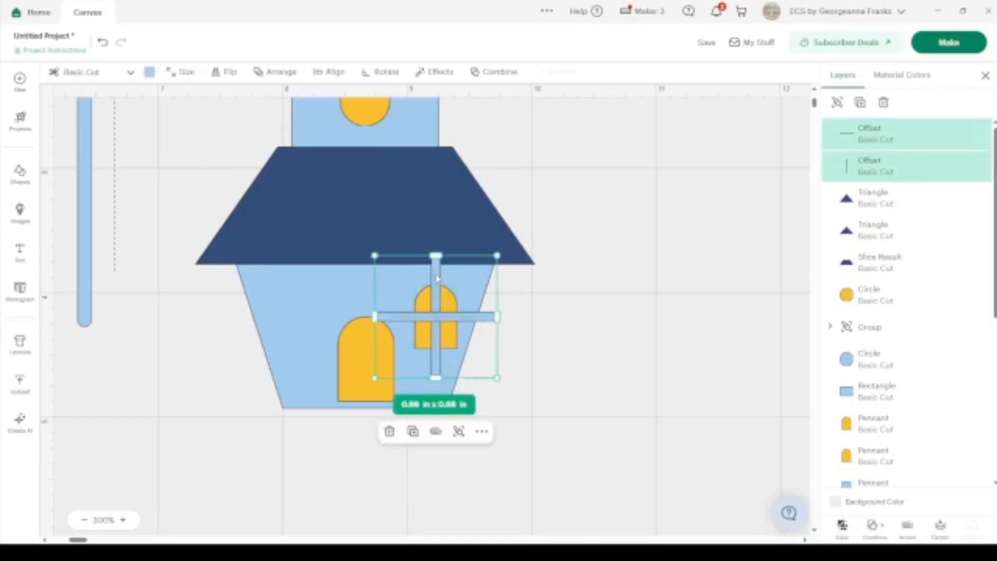
{"action": "left_click", "coordinate": [836, 101]}
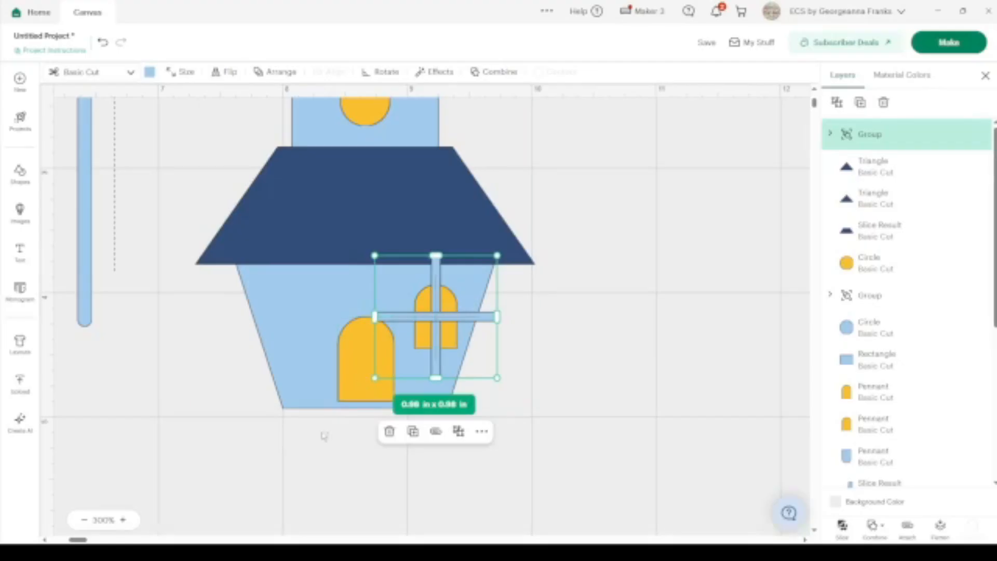
Duplicate the complete house with its crossed window bars and place the copy beside the original.
{"action": "left_click", "coordinate": [85, 519]}
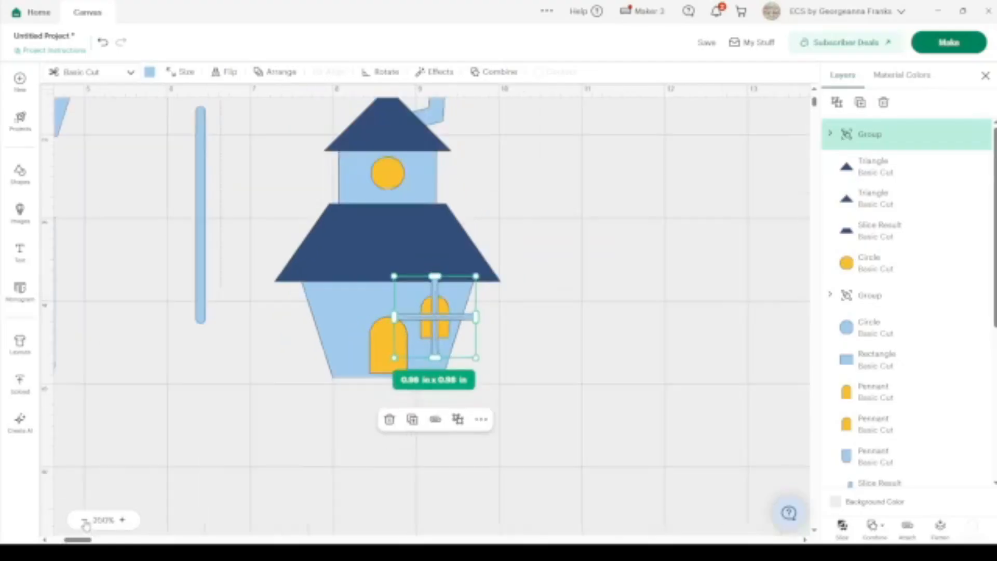
{"action": "left_click", "coordinate": [84, 520]}
{"action": "scroll", "coordinate": [576, 454], "scroll_direction": "up", "scroll_amount": 3}
{"action": "scroll", "coordinate": [576, 454], "scroll_direction": "down", "scroll_amount": 2}
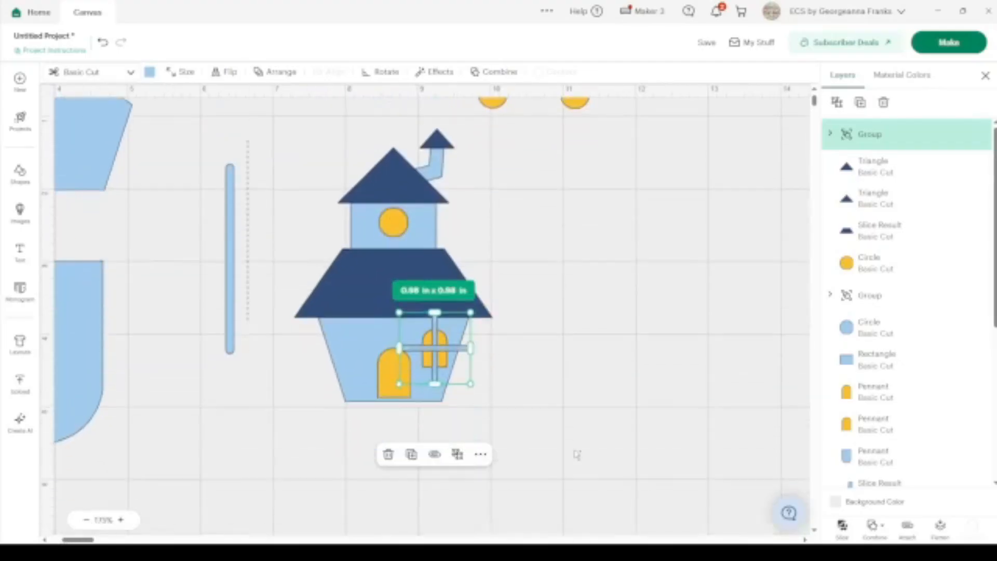
{"action": "left_click_drag", "start_coordinate": [518, 466], "coordinate": [310, 137]}
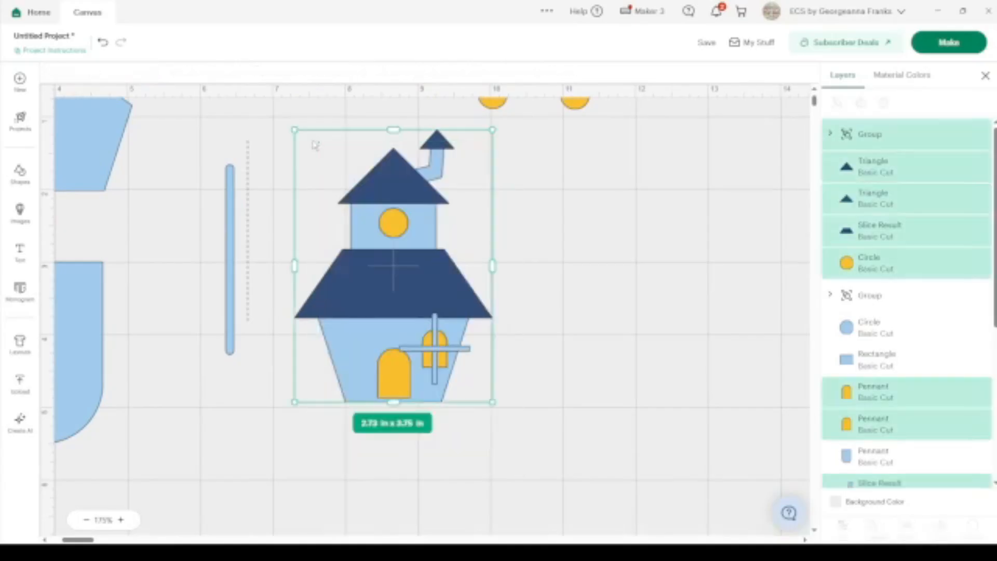
{"action": "left_click", "coordinate": [861, 102]}
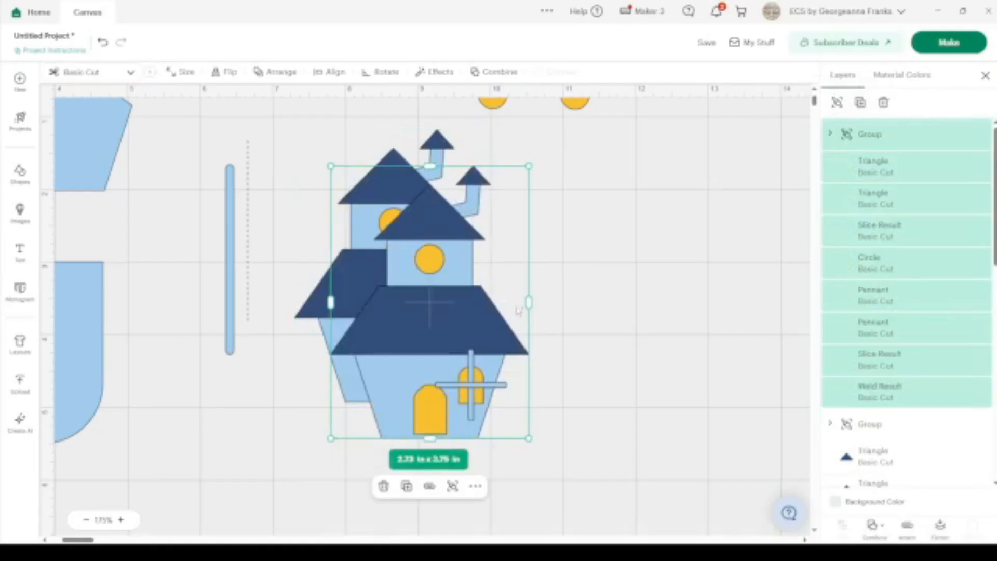
{"action": "left_click_drag", "start_coordinate": [445, 328], "coordinate": [629, 288]}
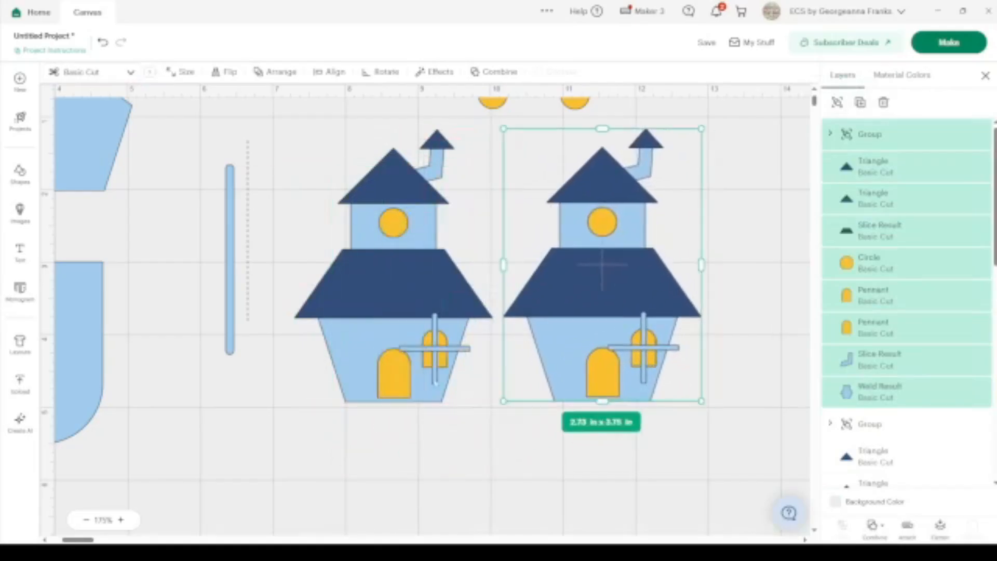
Move the house copy farther away from the original into the empty canvas area.
{"action": "left_click", "coordinate": [85, 521]}
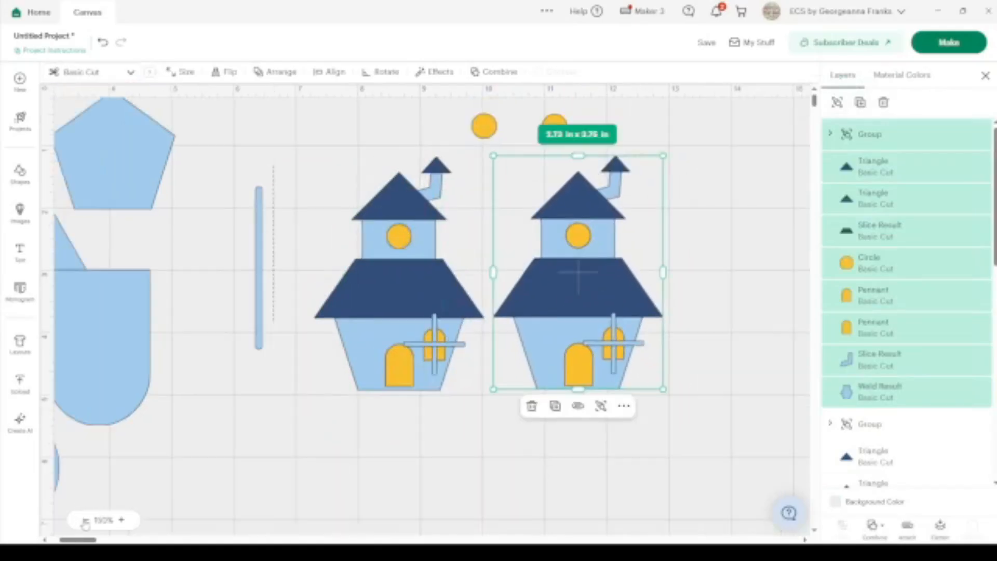
{"action": "left_click", "coordinate": [85, 521]}
{"action": "left_click", "coordinate": [121, 520]}
{"action": "left_click", "coordinate": [121, 520]}
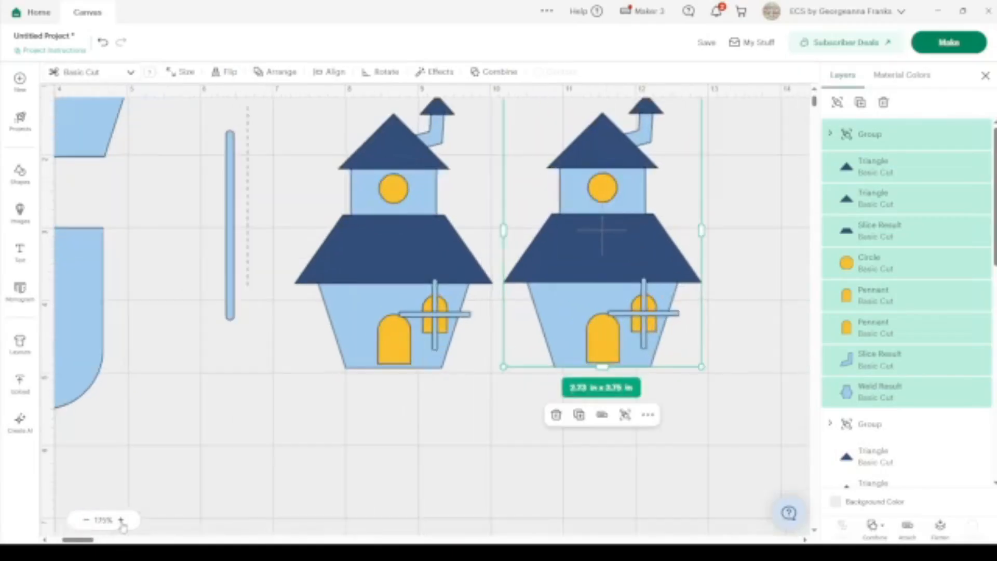
{"action": "left_click", "coordinate": [121, 520]}
{"action": "left_click", "coordinate": [122, 520]}
{"action": "left_click", "coordinate": [122, 519]}
{"action": "scroll", "coordinate": [430, 484], "scroll_direction": "right", "scroll_amount": 5}
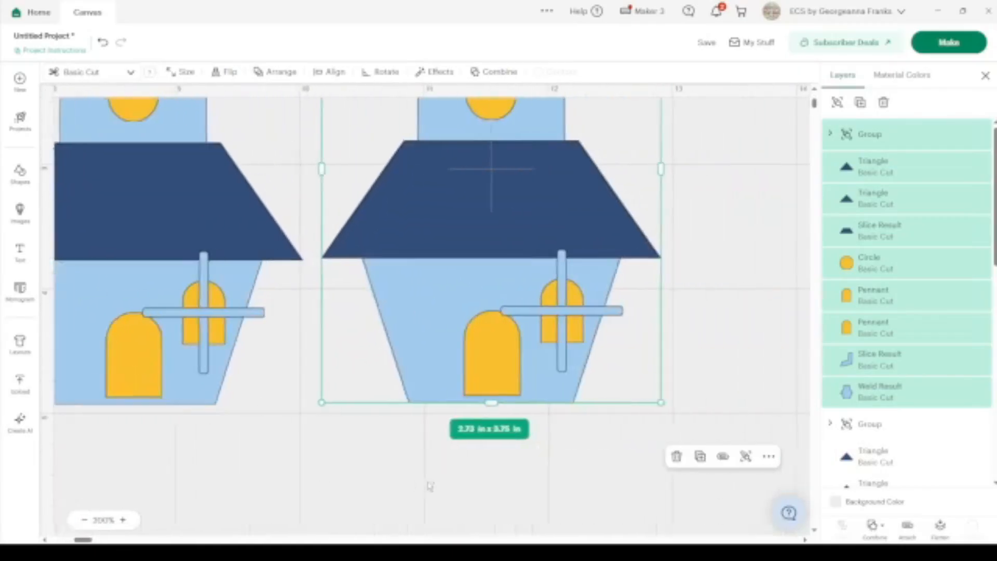
{"action": "left_click_drag", "start_coordinate": [489, 221], "coordinate": [579, 345]}
{"action": "scroll", "coordinate": [578, 345], "scroll_direction": "right", "scroll_amount": 3}
{"action": "scroll", "coordinate": [578, 345], "scroll_direction": "down", "scroll_amount": 1}
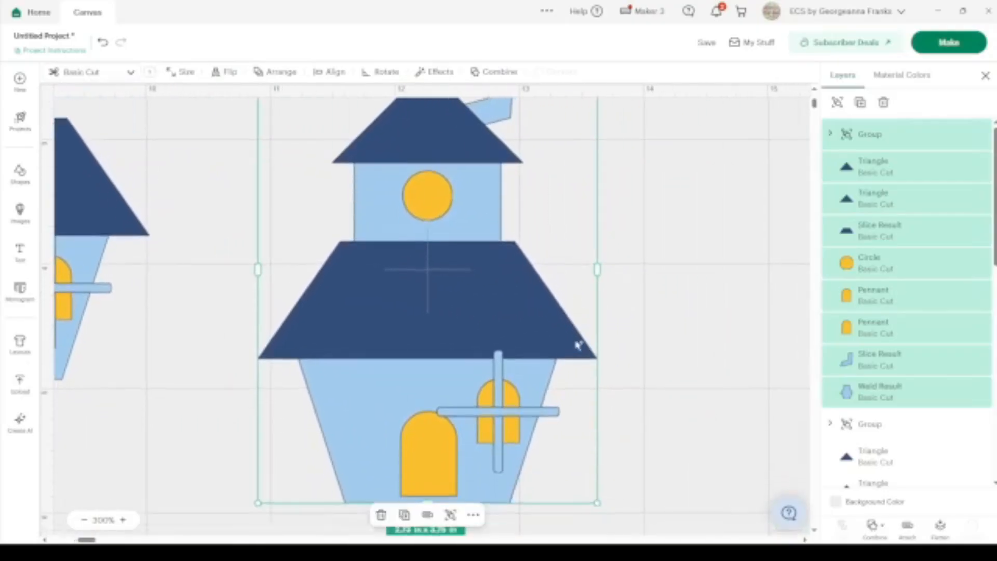
{"action": "left_click", "coordinate": [84, 520]}
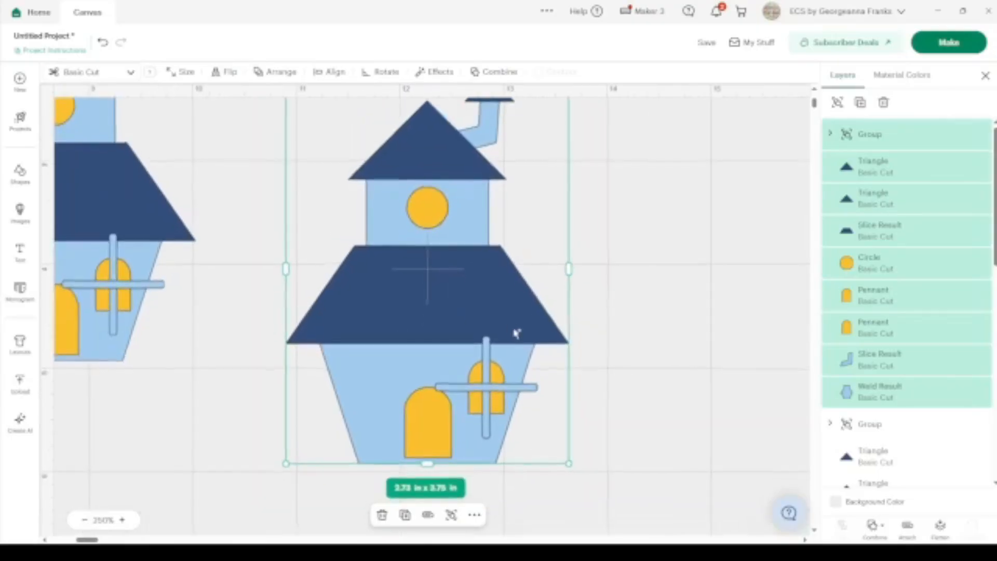
{"action": "scroll", "coordinate": [516, 333], "scroll_direction": "up", "scroll_amount": 1}
{"action": "left_click", "coordinate": [682, 335]}
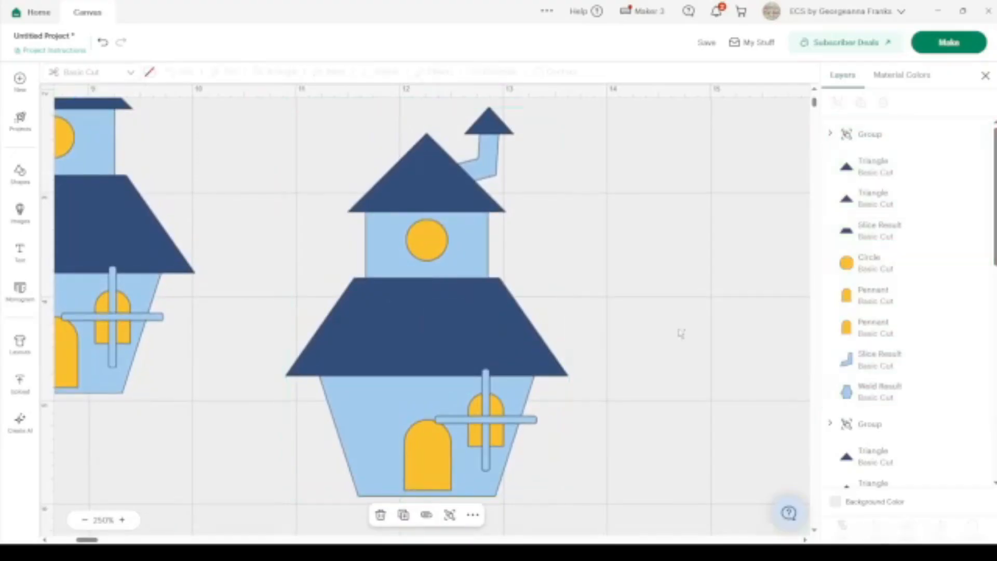
Move the copied house's crossed bars clear of it, and reposition and enlarge its arched window to about 0.37 x 0.56 in.
{"action": "left_click", "coordinate": [435, 475]}
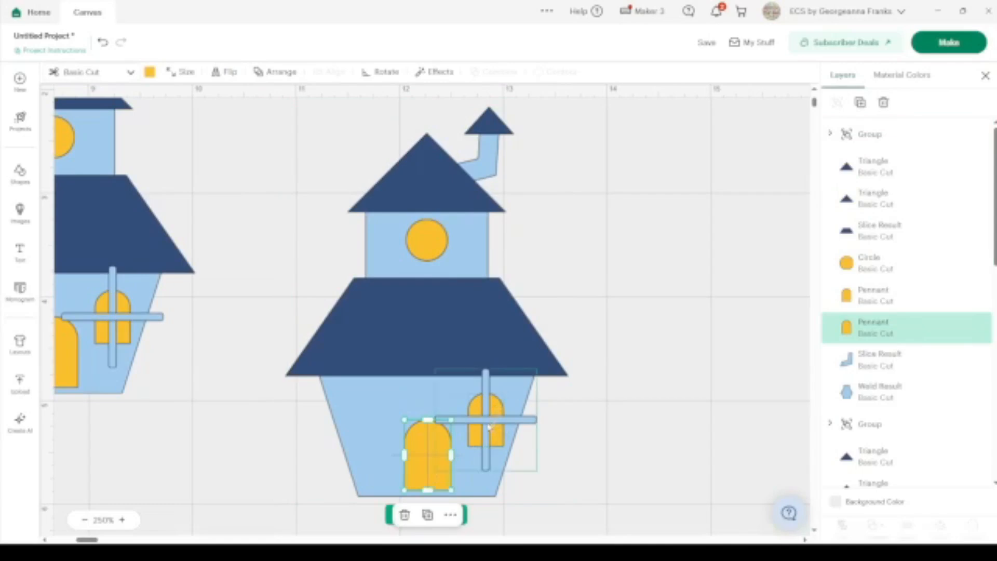
{"action": "left_click_drag", "start_coordinate": [489, 423], "coordinate": [682, 267]}
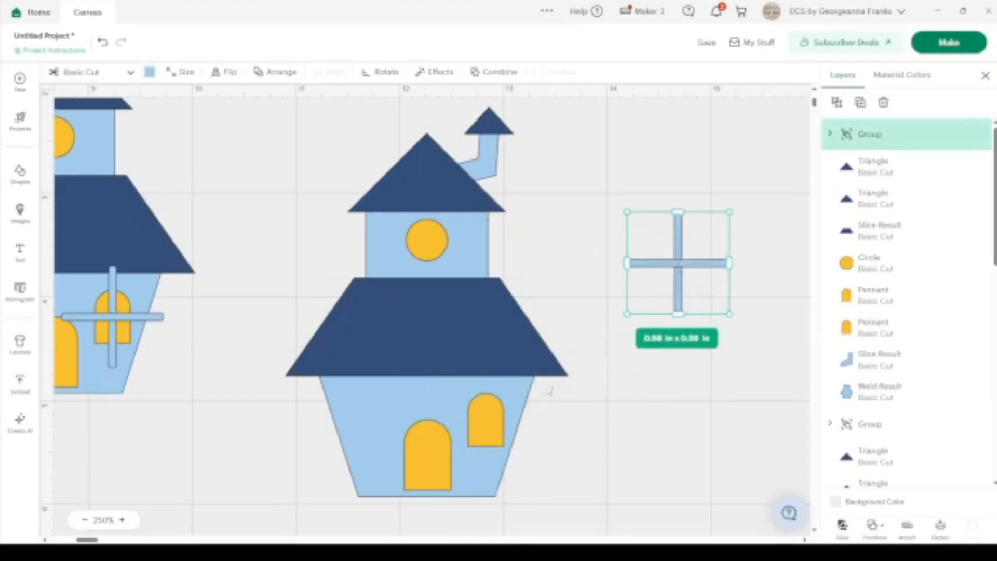
{"action": "left_click_drag", "start_coordinate": [490, 429], "coordinate": [486, 423]}
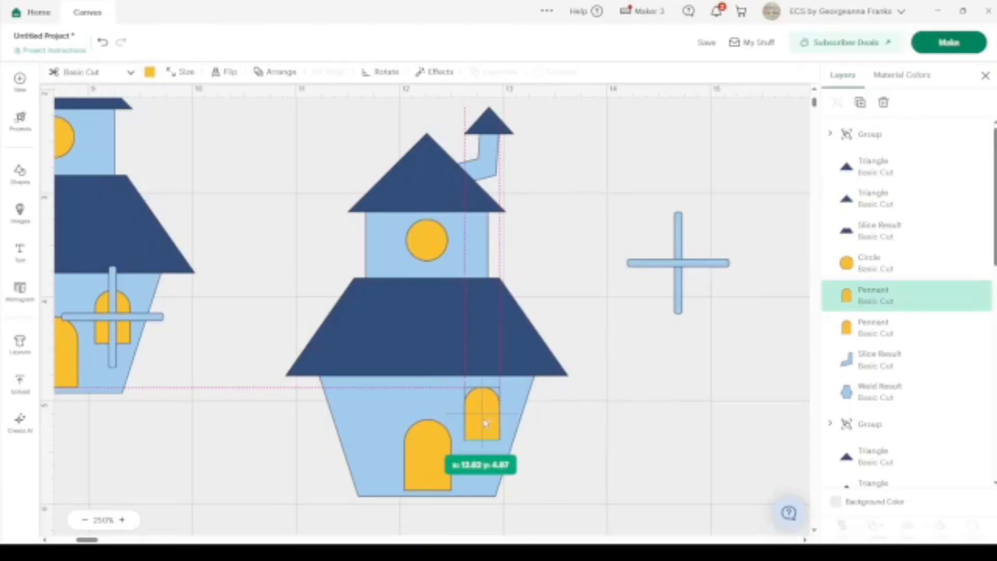
{"action": "left_click_drag", "start_coordinate": [486, 424], "coordinate": [486, 424]}
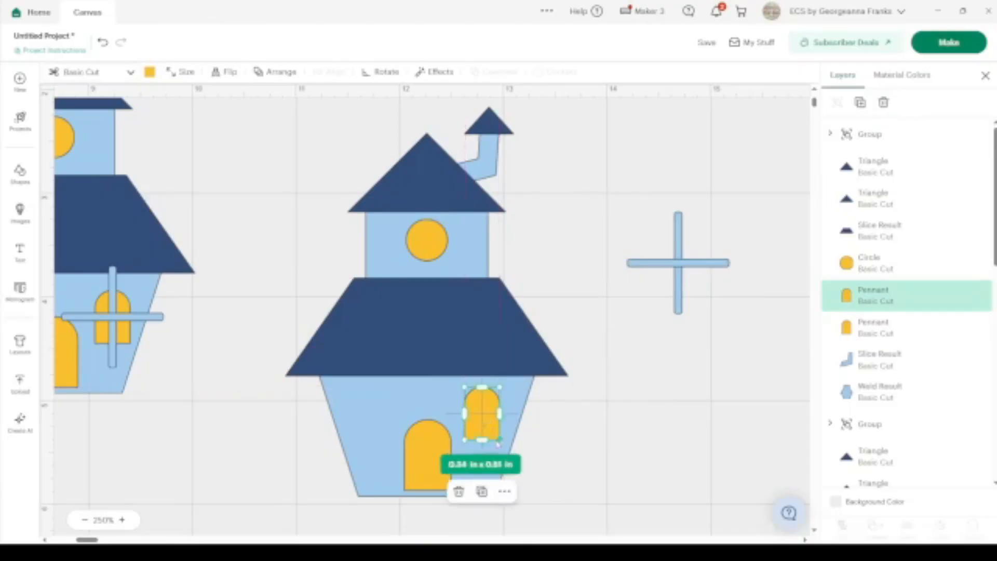
{"action": "left_click_drag", "start_coordinate": [502, 443], "coordinate": [487, 417]}
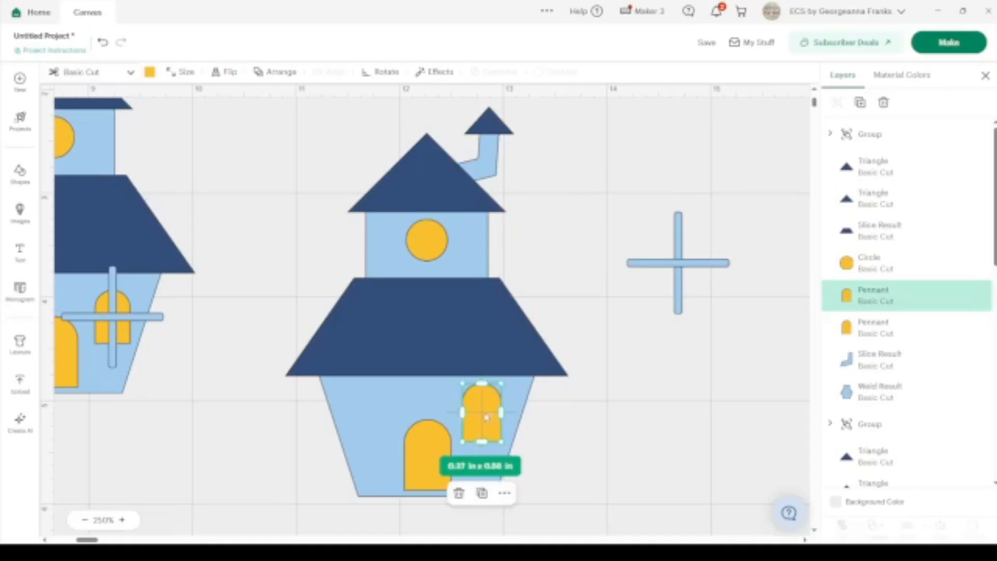
Duplicate the enlarged arched window and shift the copy straight across to the opposite side of the door.
{"action": "key", "text": "ctrl+v"}
{"action": "key", "text": "Left"}
{"action": "key", "text": "Left"}
{"action": "key", "text": "Left"}
{"action": "key", "text": "Left"}
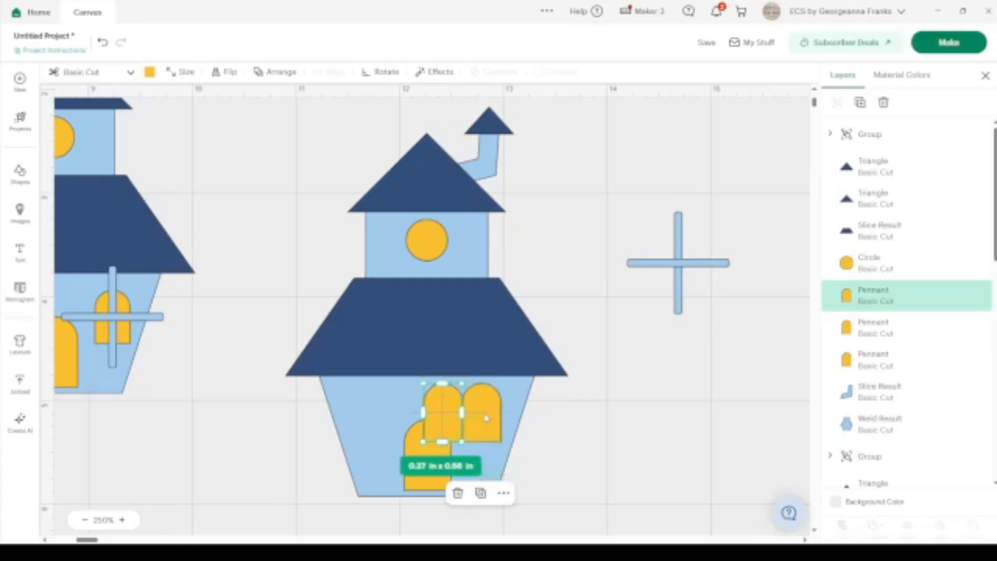
{"action": "key", "text": "Left"}
{"action": "key", "text": "Left"}
{"action": "key", "text": "Left"}
{"action": "key", "text": "Left"}
{"action": "key", "text": "Left"}
{"action": "key", "text": "Left"}
{"action": "key", "text": "Left"}
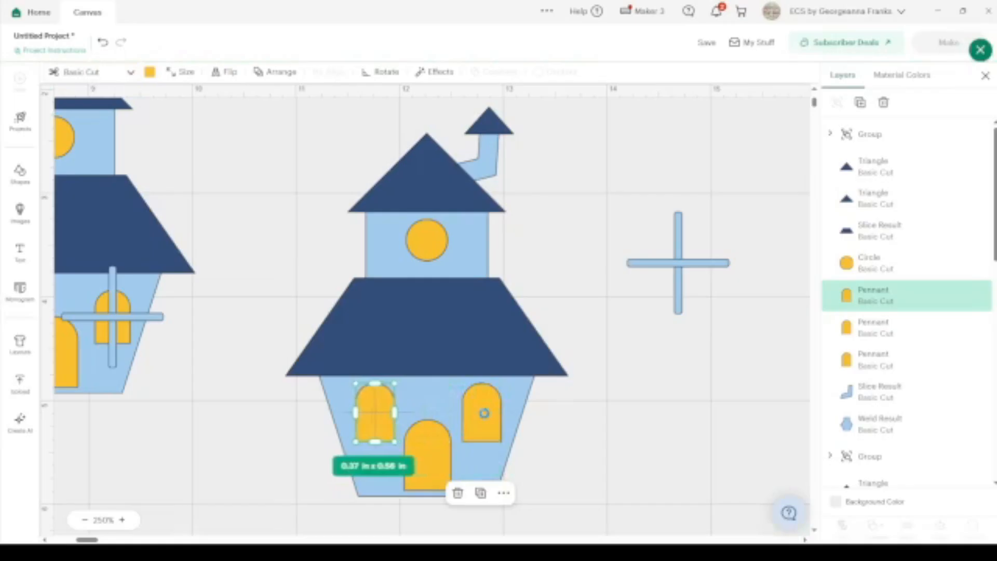
{"action": "key", "text": "Left"}
{"action": "key", "text": "Left"}
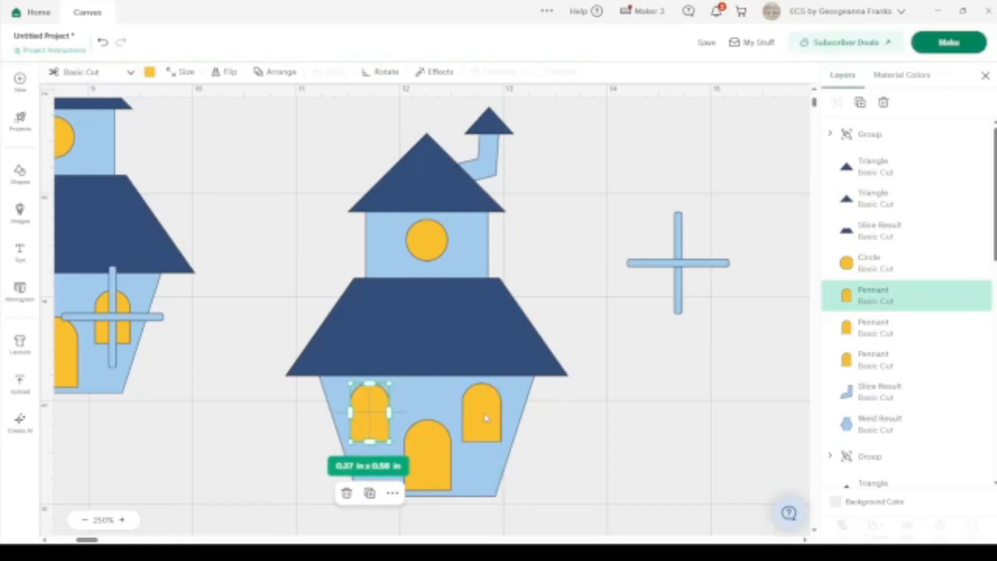
Group the two arched windows and align the group horizontally with the light blue house body.
{"action": "left_click", "coordinate": [486, 418], "text": "shift"}
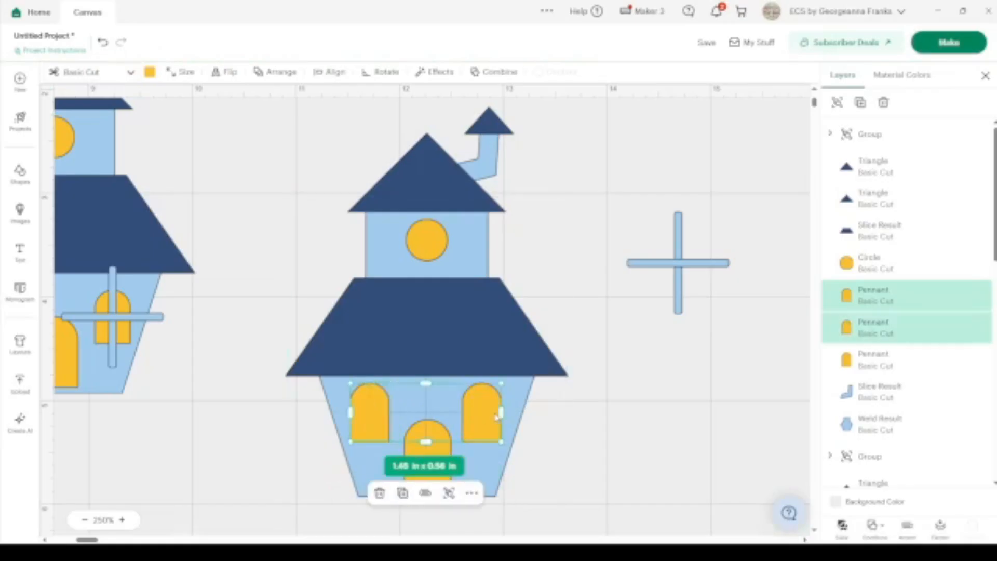
{"action": "left_click", "coordinate": [837, 101]}
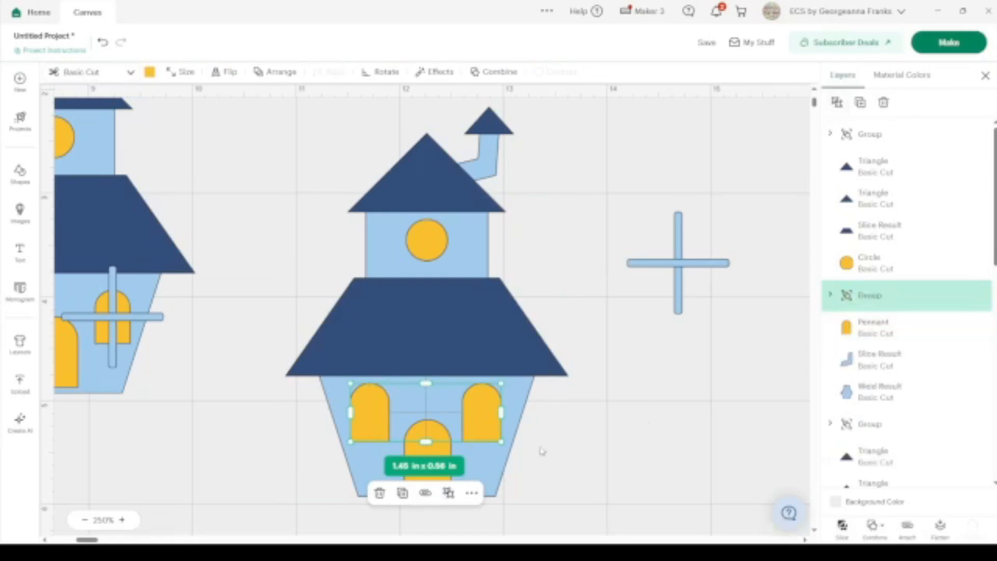
{"action": "left_click", "coordinate": [497, 477], "text": "shift"}
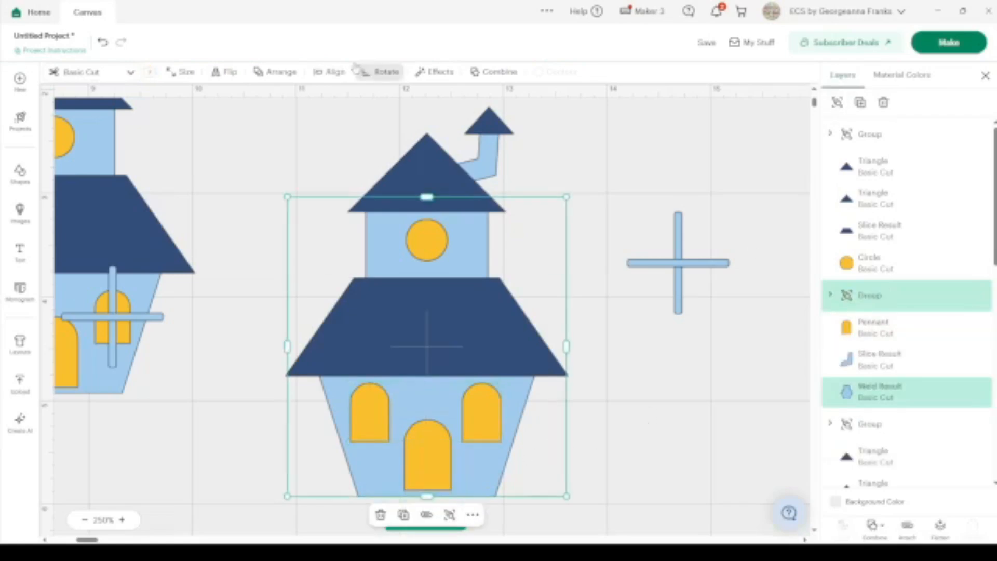
{"action": "left_click", "coordinate": [329, 72]}
{"action": "left_click", "coordinate": [381, 150]}
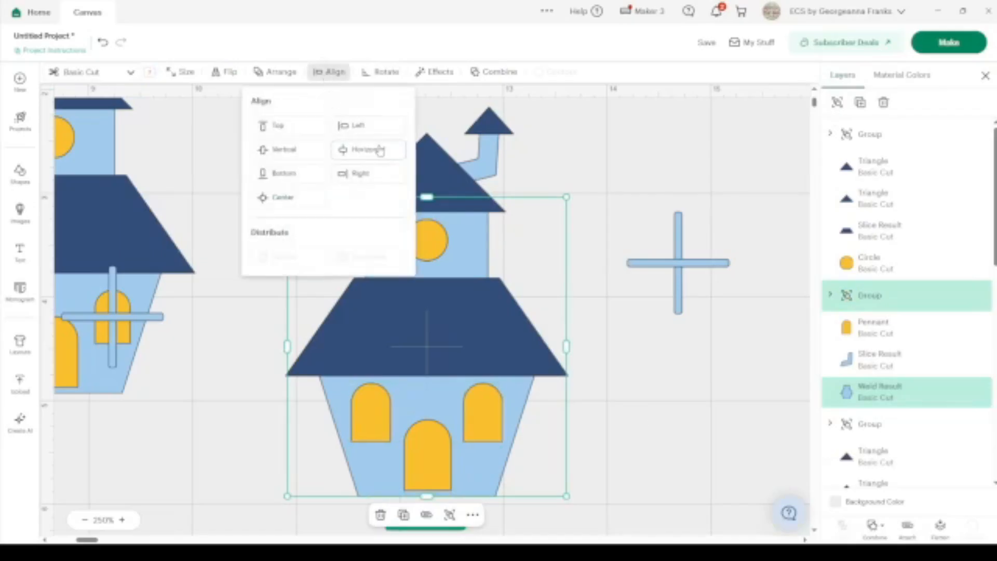
{"action": "left_click", "coordinate": [687, 404]}
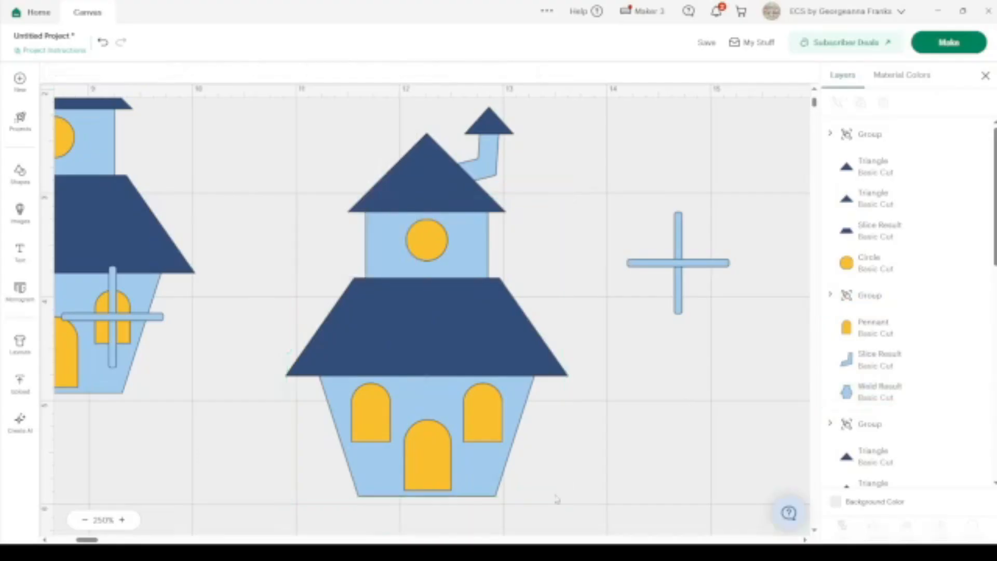
Align the door, the window group and the light blue house body horizontally with each other.
{"action": "left_click", "coordinate": [439, 478]}
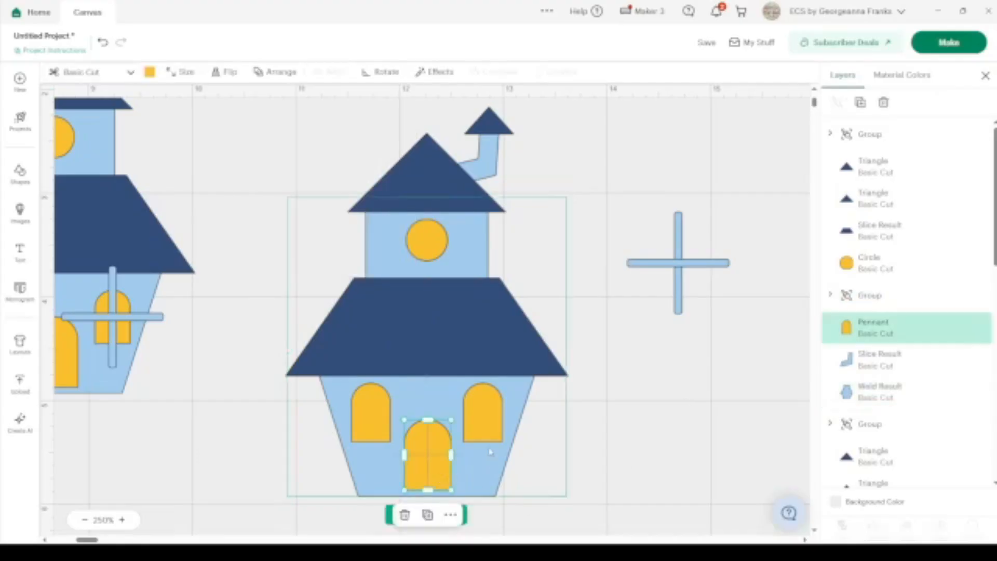
{"action": "left_click", "coordinate": [487, 436]}
{"action": "left_click", "coordinate": [510, 429], "text": "shift"}
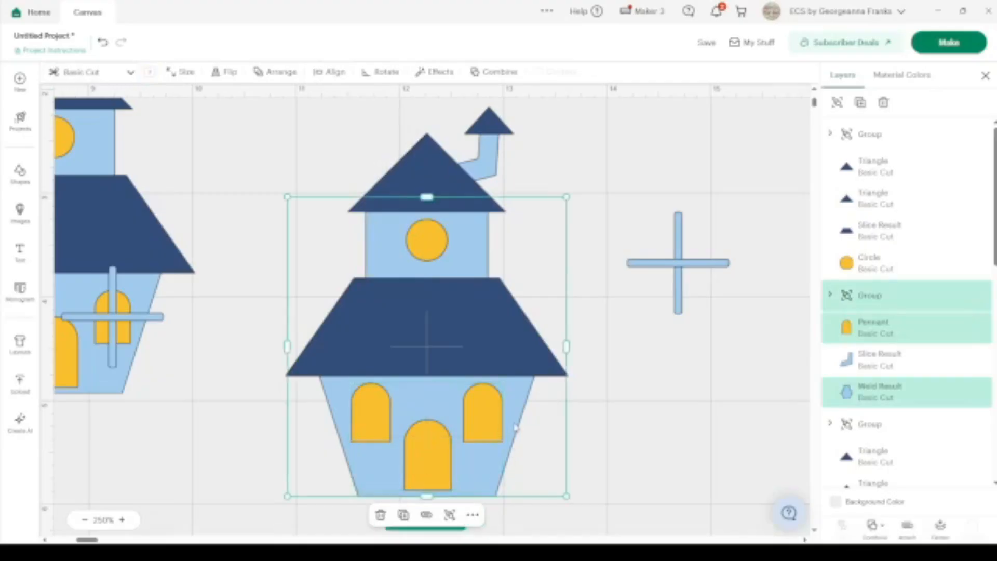
{"action": "left_click", "coordinate": [329, 72]}
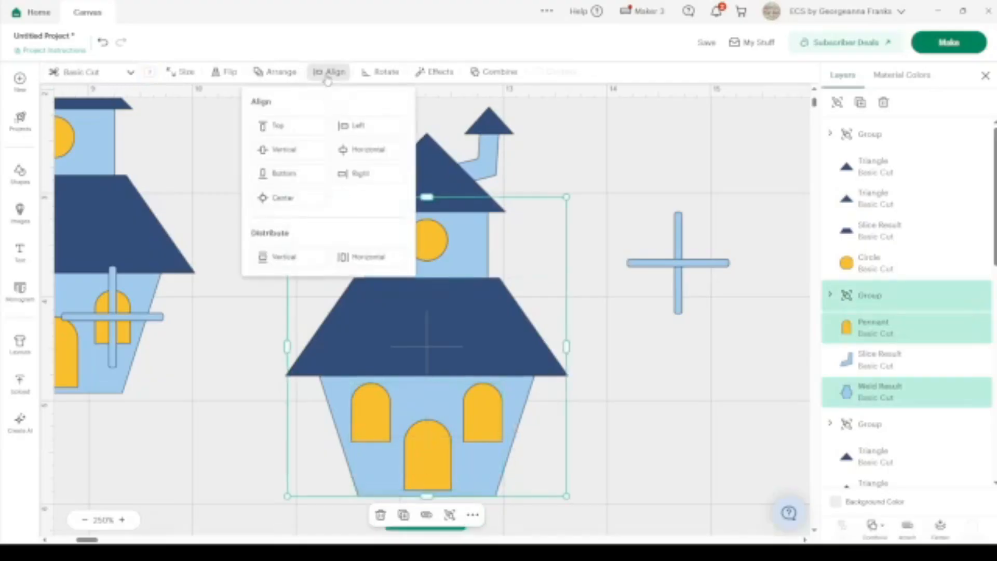
{"action": "left_click", "coordinate": [376, 151]}
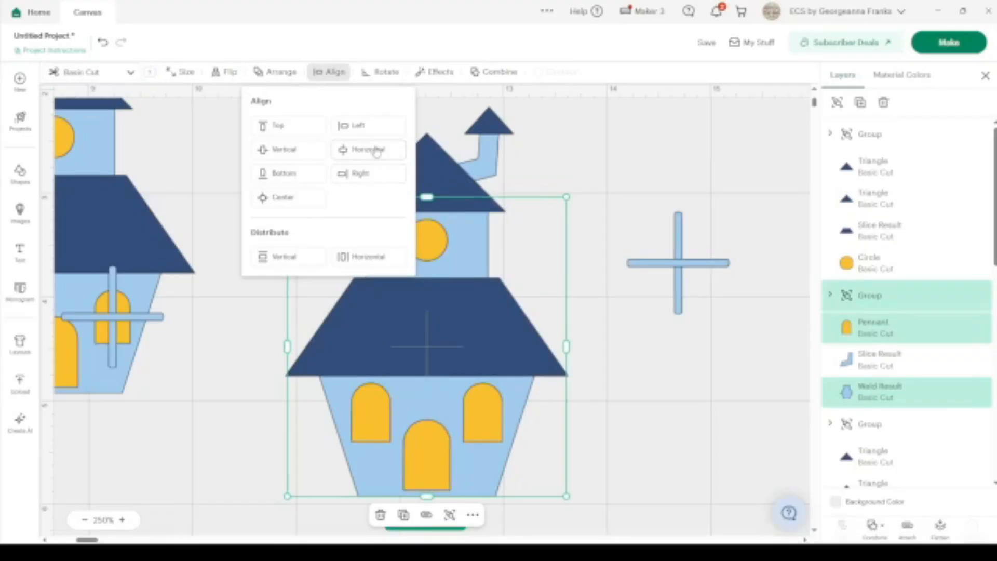
{"action": "left_click", "coordinate": [650, 382]}
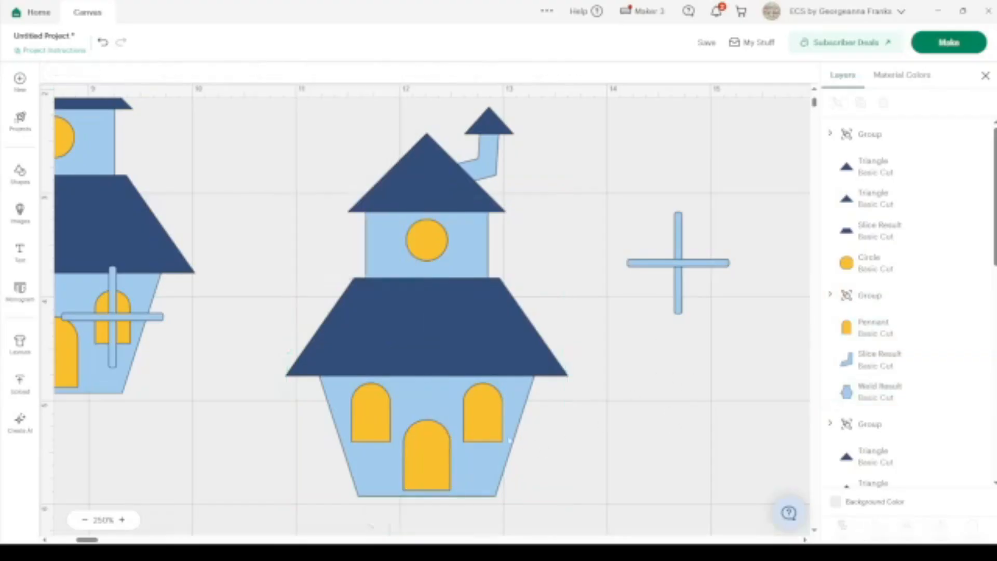
Weld the two arched windows and the door into one golden shape.
{"action": "left_click", "coordinate": [488, 431]}
{"action": "left_click", "coordinate": [425, 456], "text": "shift"}
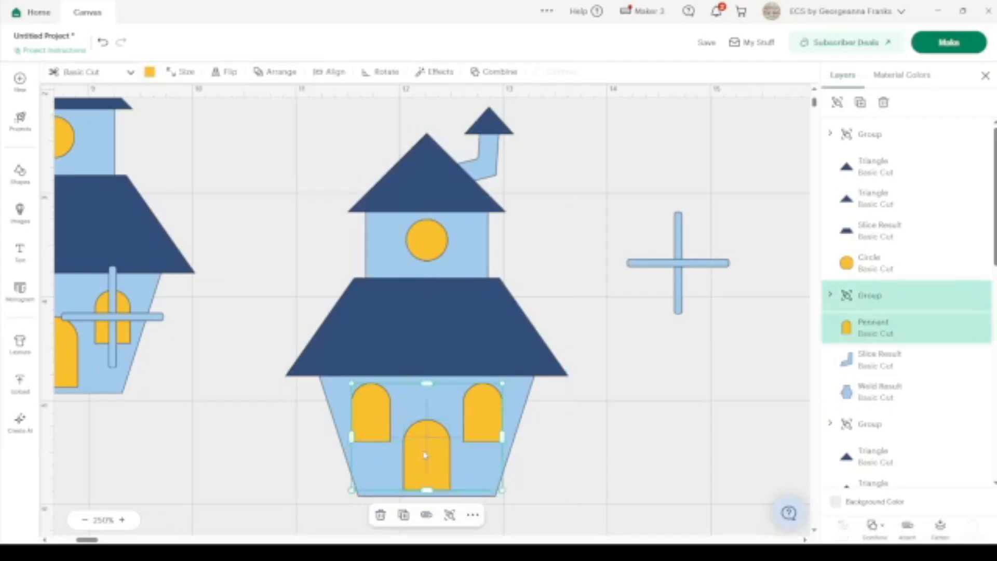
{"action": "left_click", "coordinate": [877, 535]}
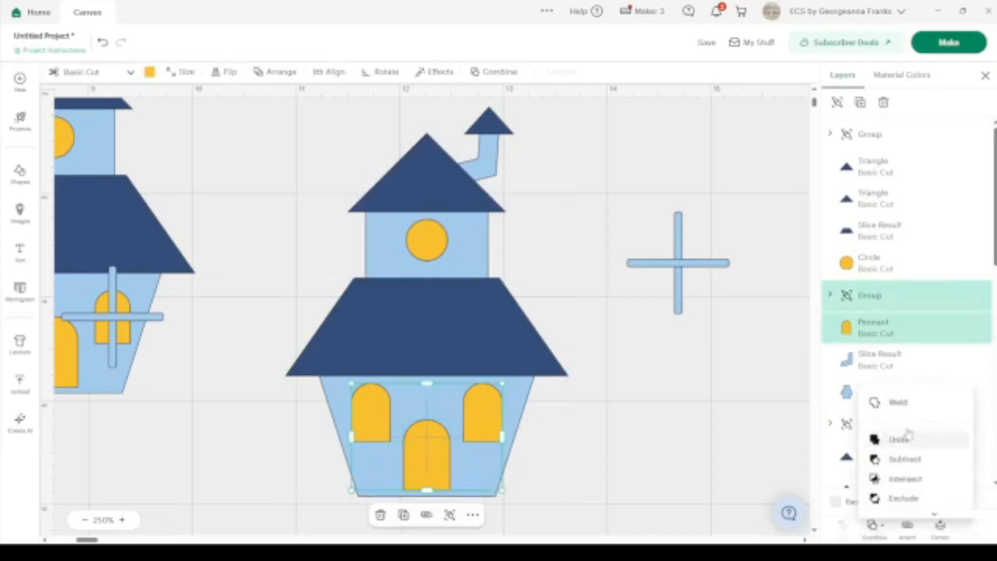
{"action": "left_click", "coordinate": [904, 406]}
{"action": "left_click", "coordinate": [654, 451]}
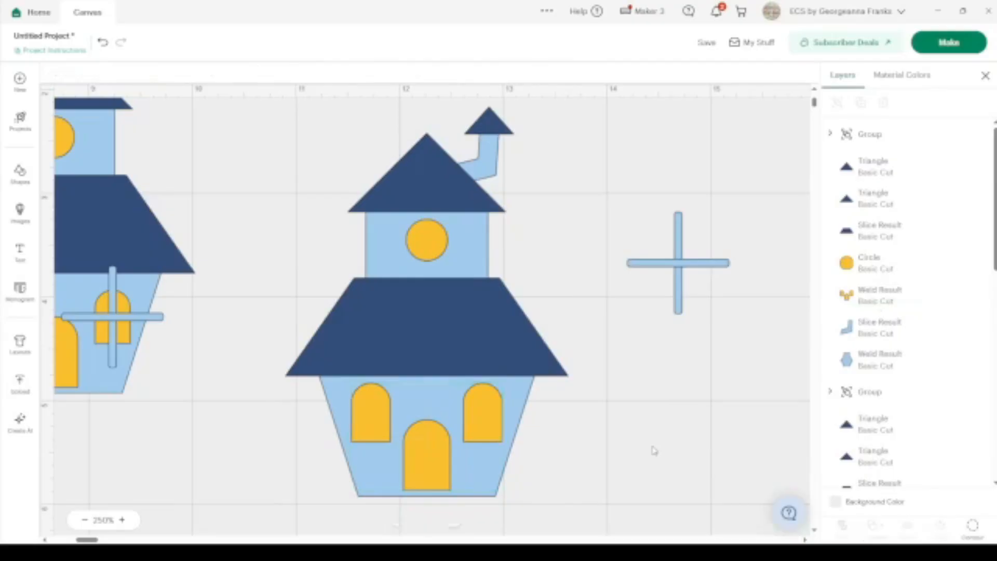
Slice the welded door and windows out of the light blue house body and move the golden cutout beside the house.
{"action": "left_click", "coordinate": [479, 465]}
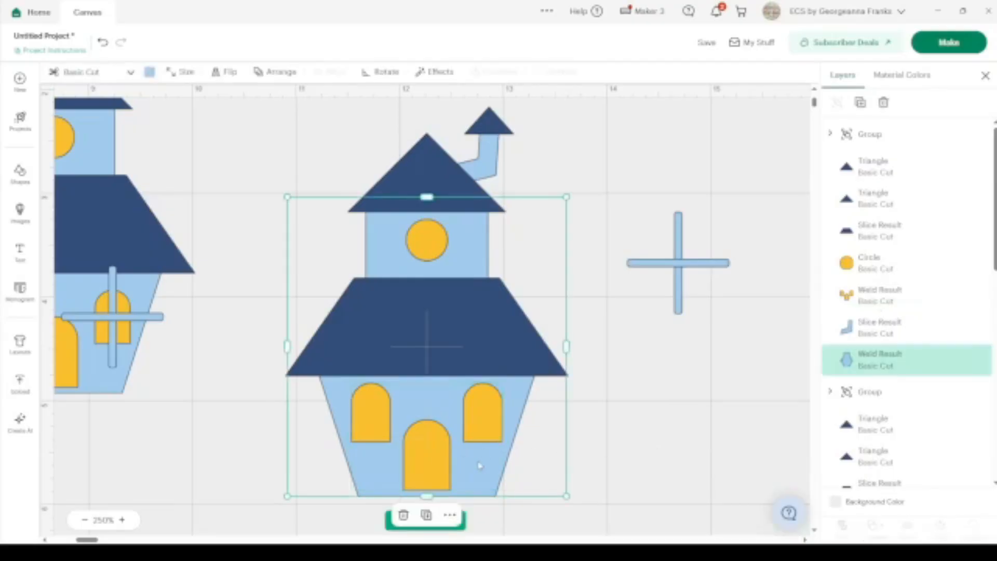
{"action": "left_click", "coordinate": [488, 434], "text": "shift"}
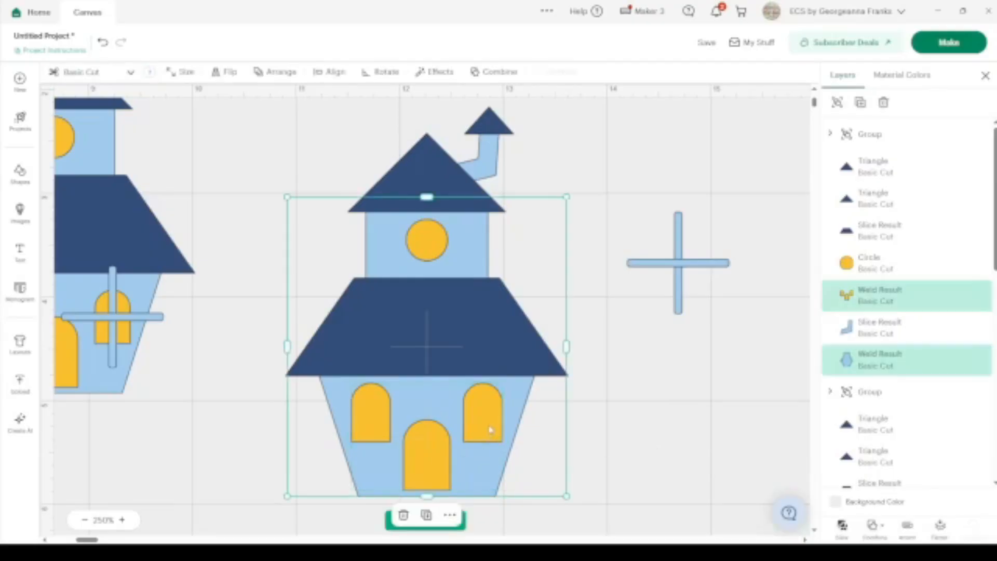
{"action": "left_click", "coordinate": [842, 526]}
{"action": "left_click_drag", "start_coordinate": [448, 454], "coordinate": [757, 191]}
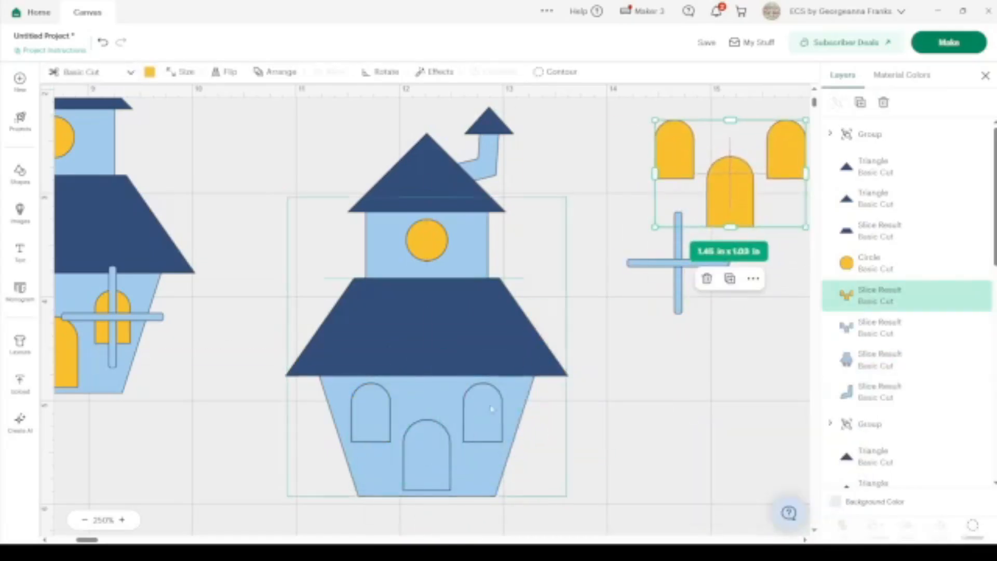
Delete the light blue leftover filling the door and window openings, and move the window crossbars beside the house.
{"action": "left_click", "coordinate": [444, 461]}
{"action": "key", "text": "Delete"}
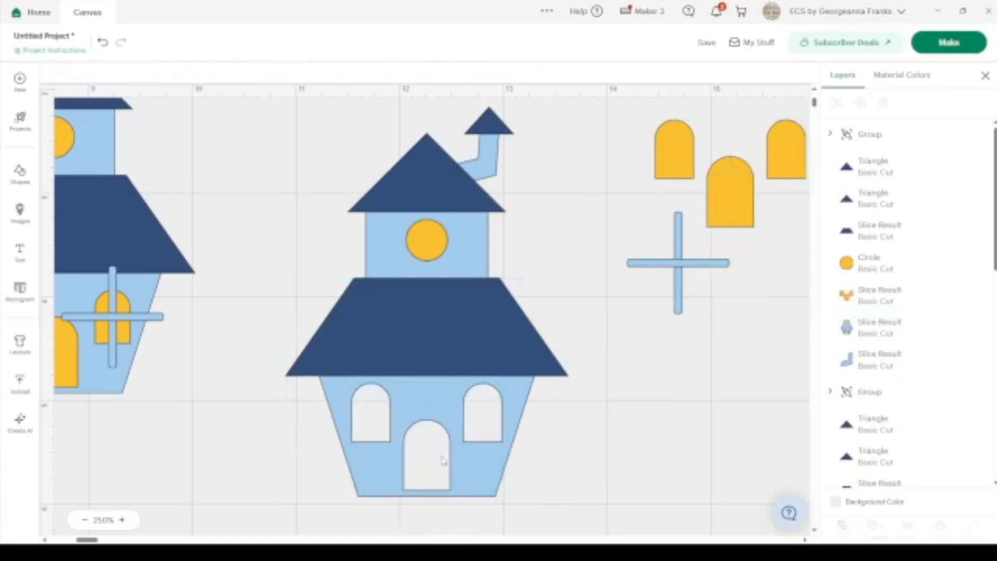
{"action": "left_click", "coordinate": [679, 267]}
{"action": "left_click_drag", "start_coordinate": [679, 268], "coordinate": [486, 420]}
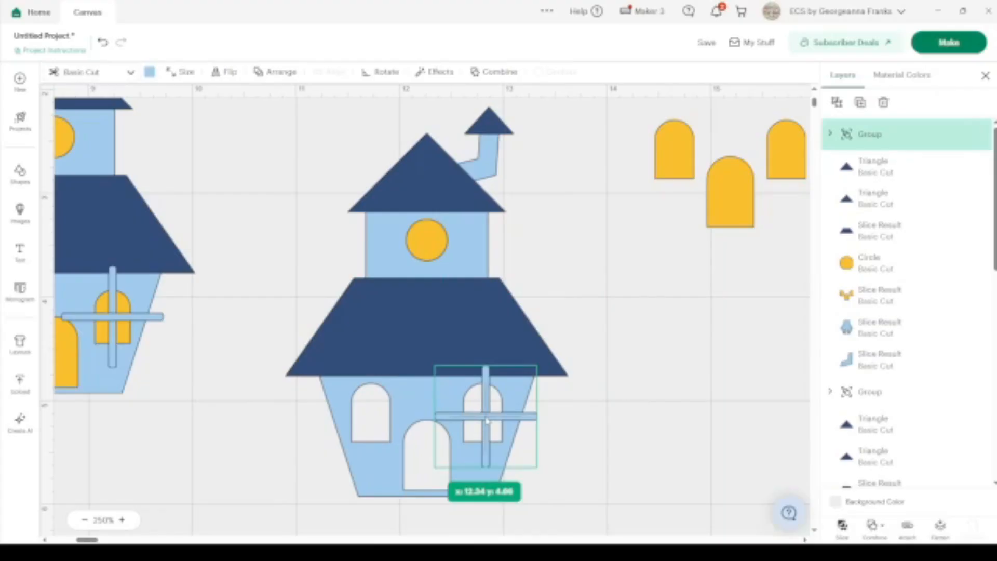
{"action": "left_click_drag", "start_coordinate": [487, 420], "coordinate": [638, 413]}
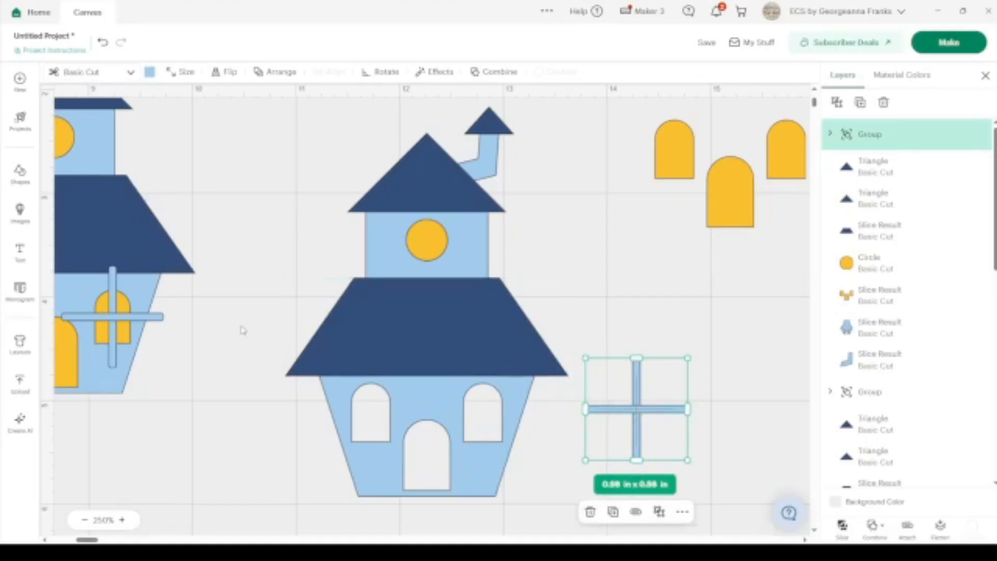
Duplicate the large light blue pennant and move the copy beside the variant house, near the golden cutout.
{"action": "scroll", "coordinate": [189, 323], "scroll_direction": "left", "scroll_amount": 8}
{"action": "scroll", "coordinate": [190, 323], "scroll_direction": "up", "scroll_amount": 4}
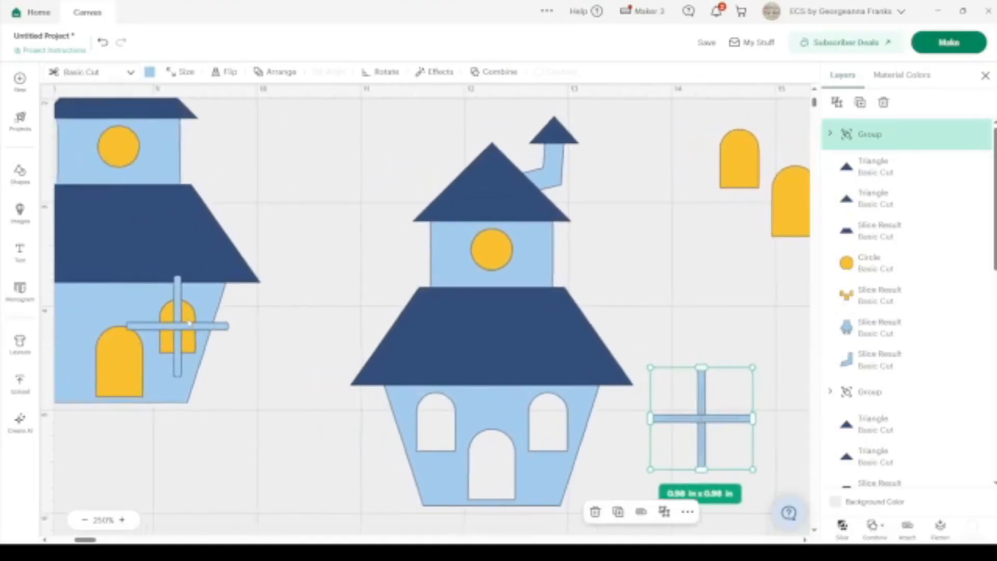
{"action": "scroll", "coordinate": [189, 323], "scroll_direction": "left", "scroll_amount": 1}
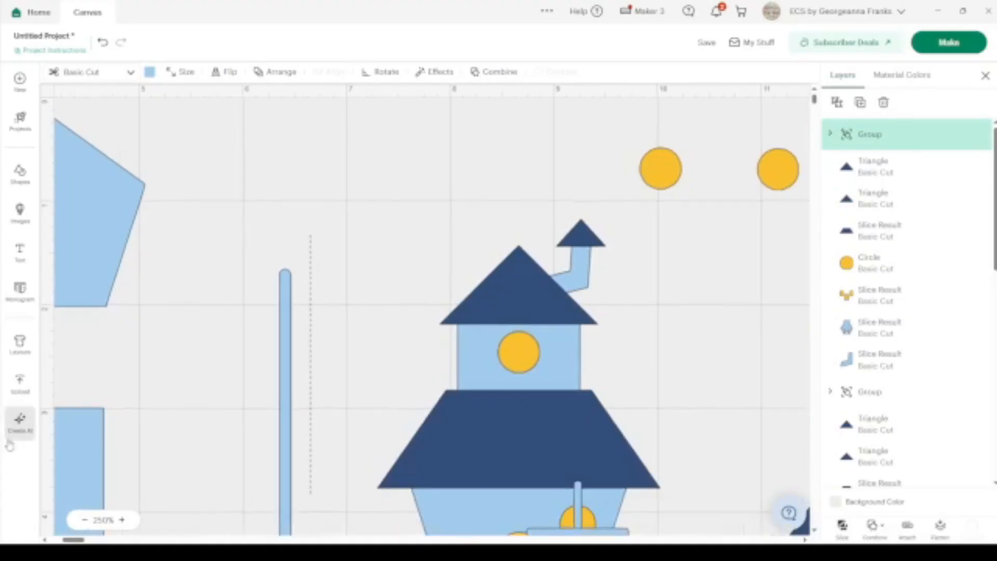
{"action": "left_click", "coordinate": [80, 450]}
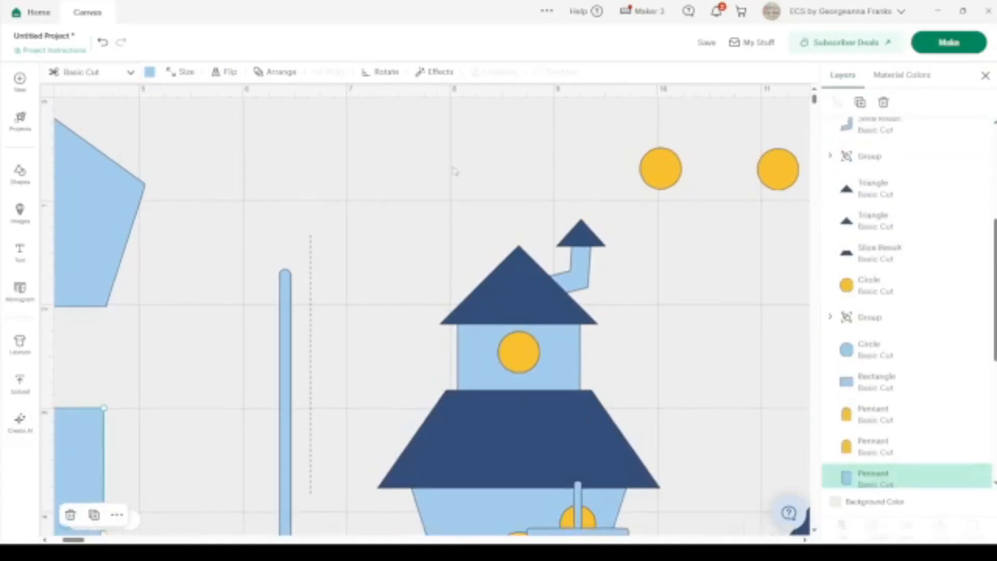
{"action": "left_click", "coordinate": [861, 103]}
{"action": "left_click_drag", "start_coordinate": [114, 473], "coordinate": [749, 283]}
{"action": "scroll", "coordinate": [746, 192], "scroll_direction": "right", "scroll_amount": 8}
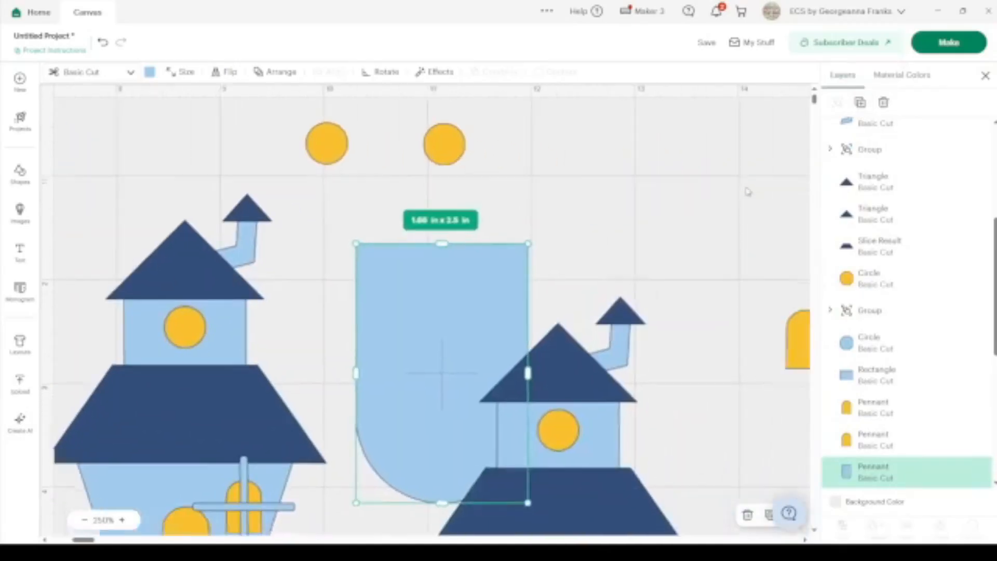
{"action": "left_click_drag", "start_coordinate": [332, 299], "coordinate": [812, 374]}
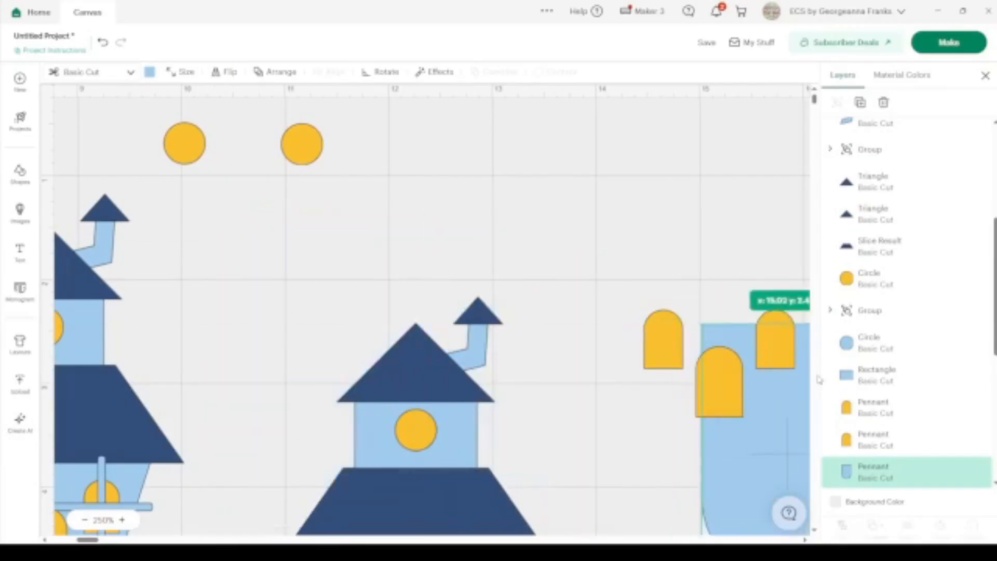
{"action": "scroll", "coordinate": [723, 282], "scroll_direction": "down", "scroll_amount": 5}
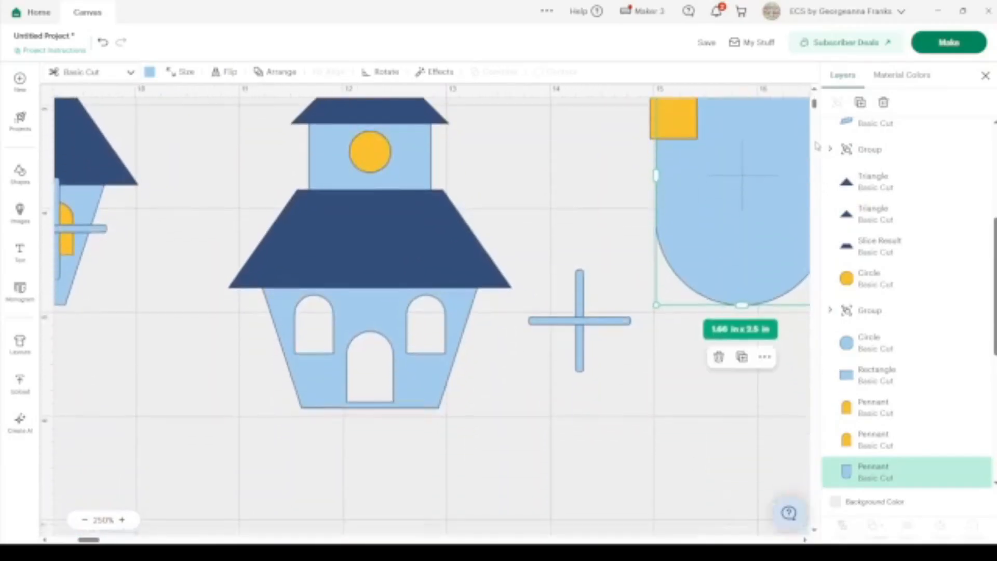
{"action": "scroll", "coordinate": [799, 235], "scroll_direction": "down", "scroll_amount": 5}
{"action": "scroll", "coordinate": [783, 247], "scroll_direction": "up", "scroll_amount": 5}
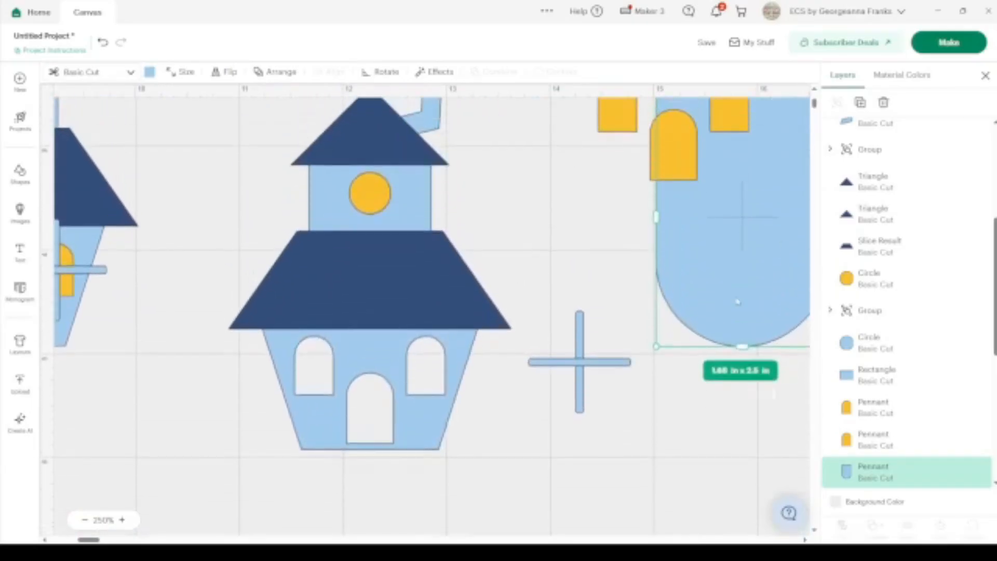
Move the window crossbars below the pennant copy and recolour the pennant dark red.
{"action": "left_click", "coordinate": [583, 365]}
{"action": "left_click_drag", "start_coordinate": [583, 365], "coordinate": [653, 407]}
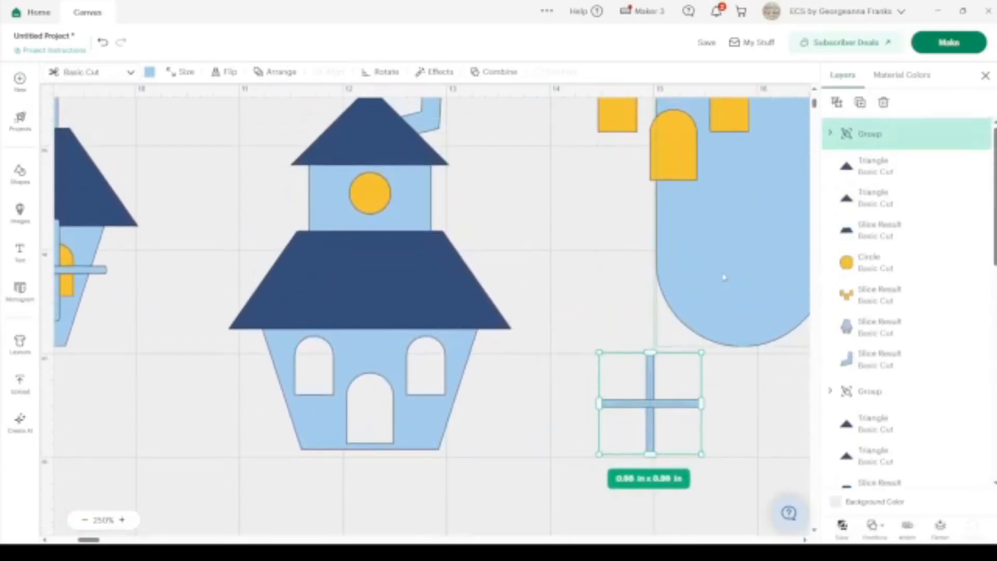
{"action": "left_click", "coordinate": [742, 217]}
{"action": "left_click", "coordinate": [148, 72]}
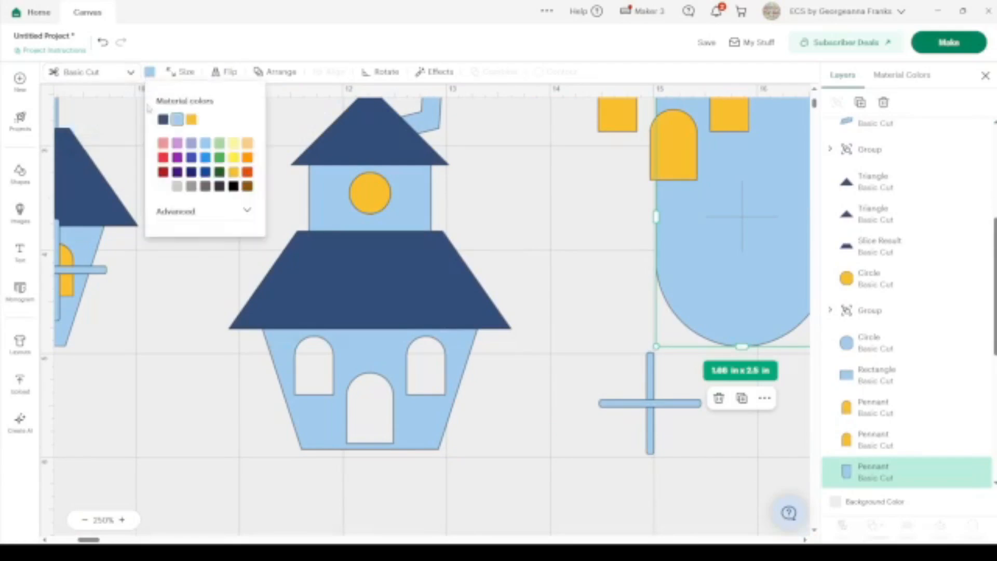
{"action": "left_click", "coordinate": [162, 172]}
{"action": "scroll", "coordinate": [434, 311], "scroll_direction": "right", "scroll_amount": 3}
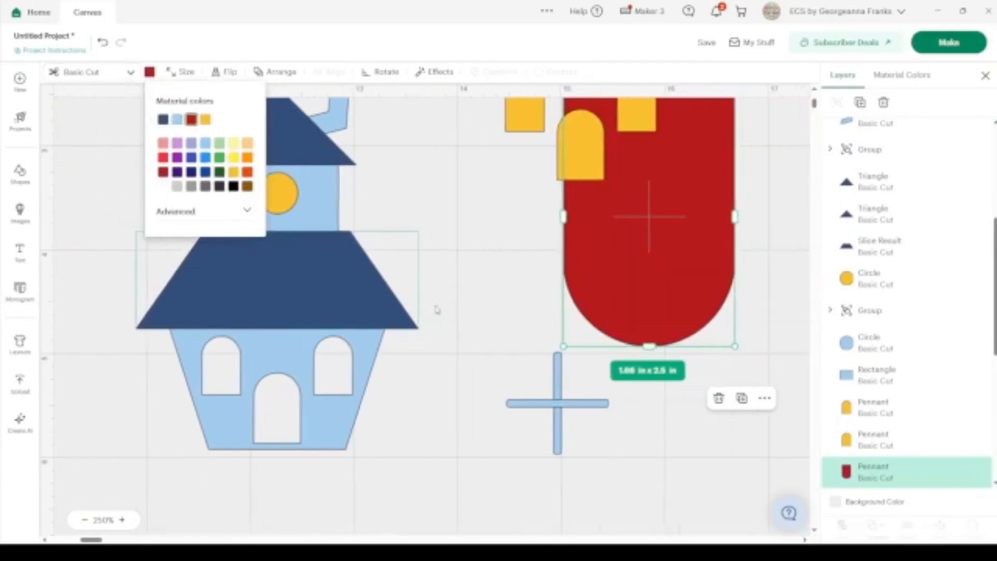
Position the red pennant and the window crossbars so the pennant's straight side overlaps the end of the right arm.
{"action": "left_click_drag", "start_coordinate": [681, 224], "coordinate": [735, 435]}
{"action": "left_click_drag", "start_coordinate": [563, 410], "coordinate": [546, 370]}
{"action": "left_click_drag", "start_coordinate": [699, 369], "coordinate": [648, 335]}
{"action": "left_click", "coordinate": [539, 368], "text": "shift"}
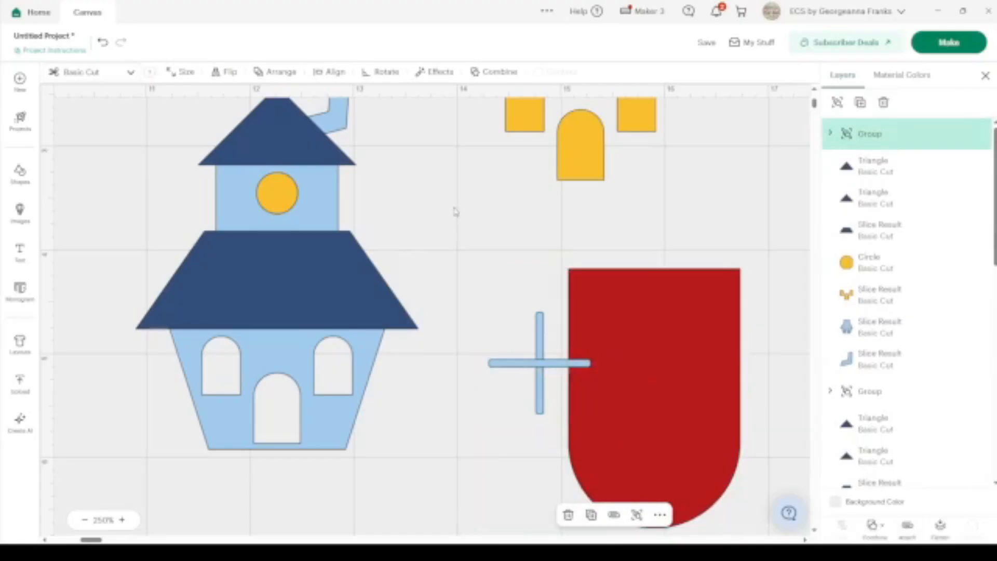
Duplicate the window crossbars and set the copy aside near the golden cutout.
{"action": "left_click", "coordinate": [467, 226]}
{"action": "left_click", "coordinate": [545, 363]}
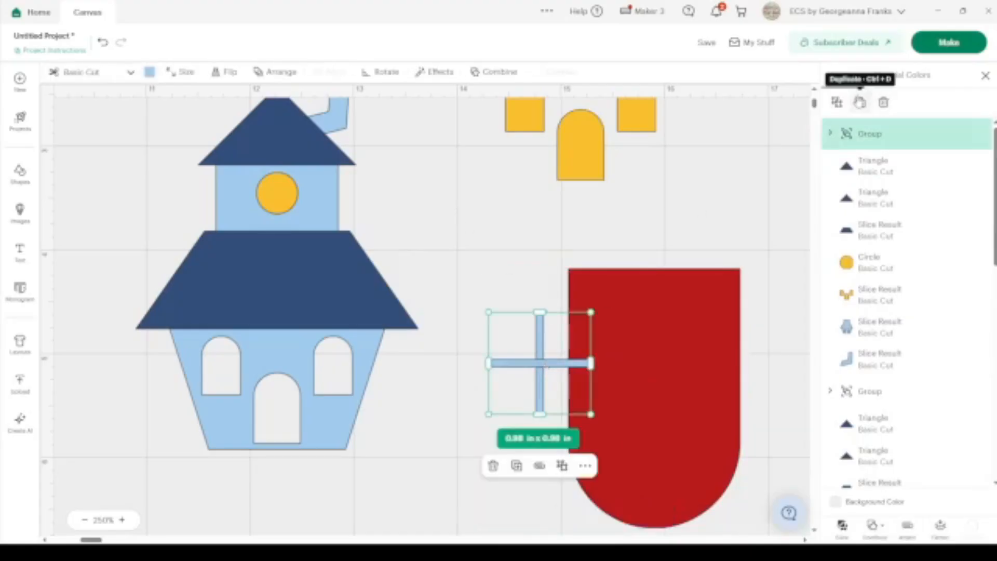
{"action": "left_click", "coordinate": [860, 103]}
{"action": "left_click_drag", "start_coordinate": [582, 410], "coordinate": [494, 126]}
Weld the original window crossbars into one cross and slice off its right arm's end with the red pennant.
{"action": "left_click", "coordinate": [551, 358]}
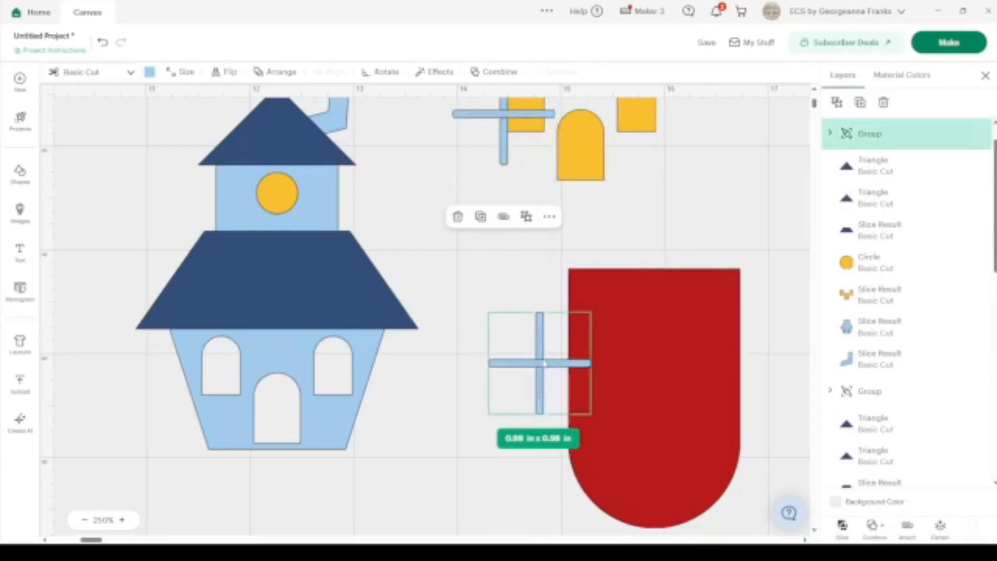
{"action": "left_click", "coordinate": [883, 530]}
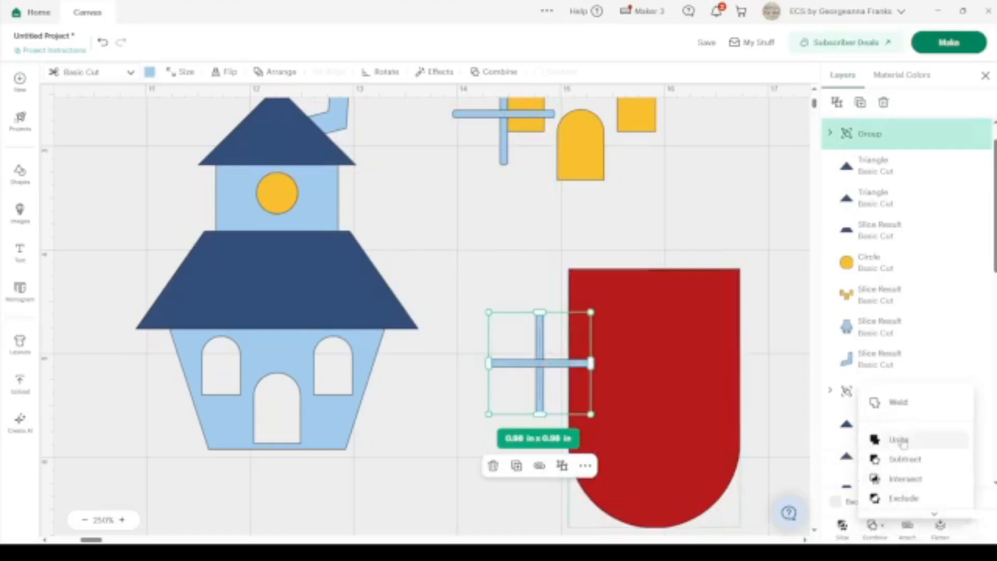
{"action": "left_click", "coordinate": [890, 403]}
{"action": "left_click", "coordinate": [693, 401], "text": "shift"}
{"action": "left_click", "coordinate": [843, 525]}
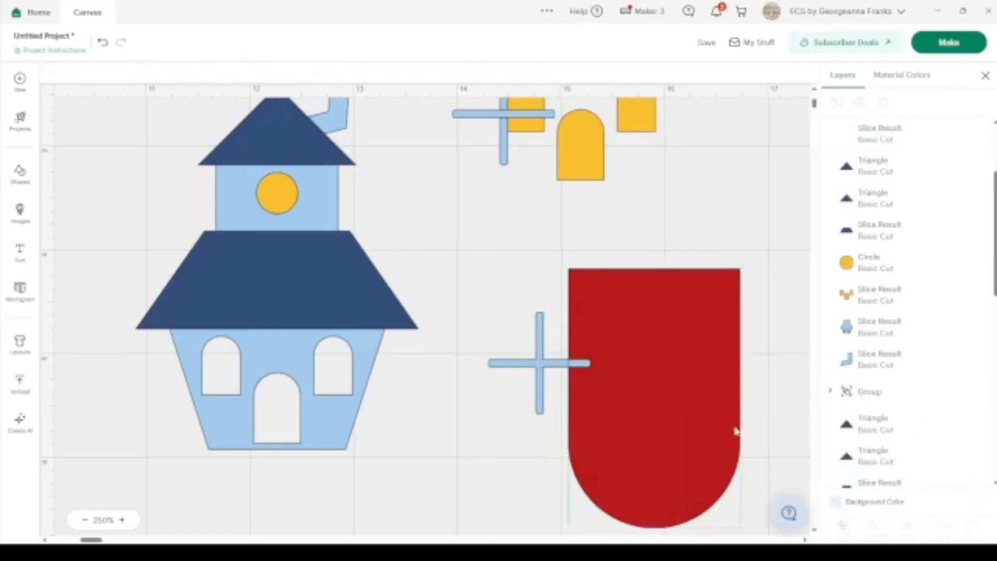
Move the red pennant over the end of the cross's left arm and slice the two shapes.
{"action": "left_click_drag", "start_coordinate": [736, 433], "coordinate": [496, 400]}
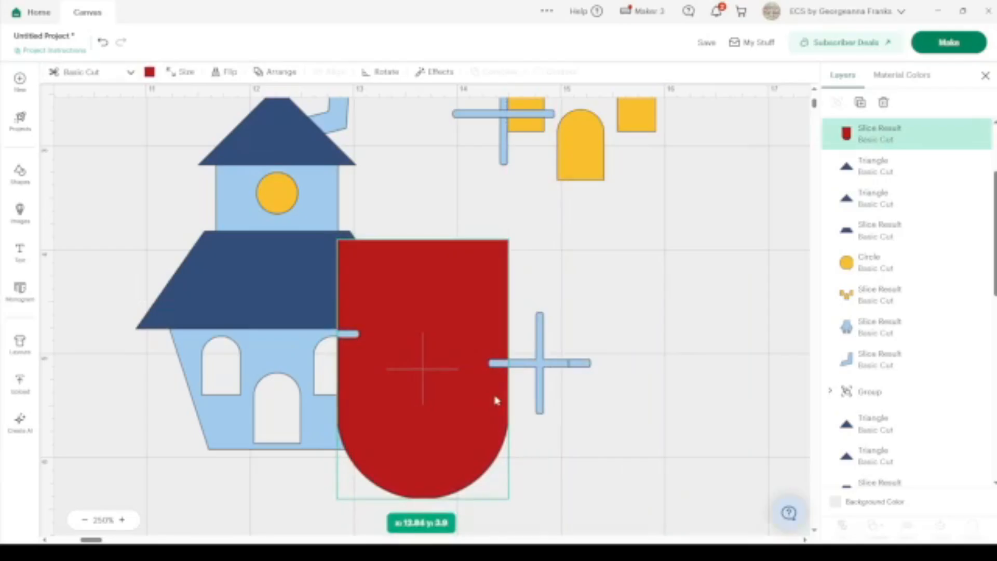
{"action": "left_click_drag", "start_coordinate": [496, 400], "coordinate": [496, 400]}
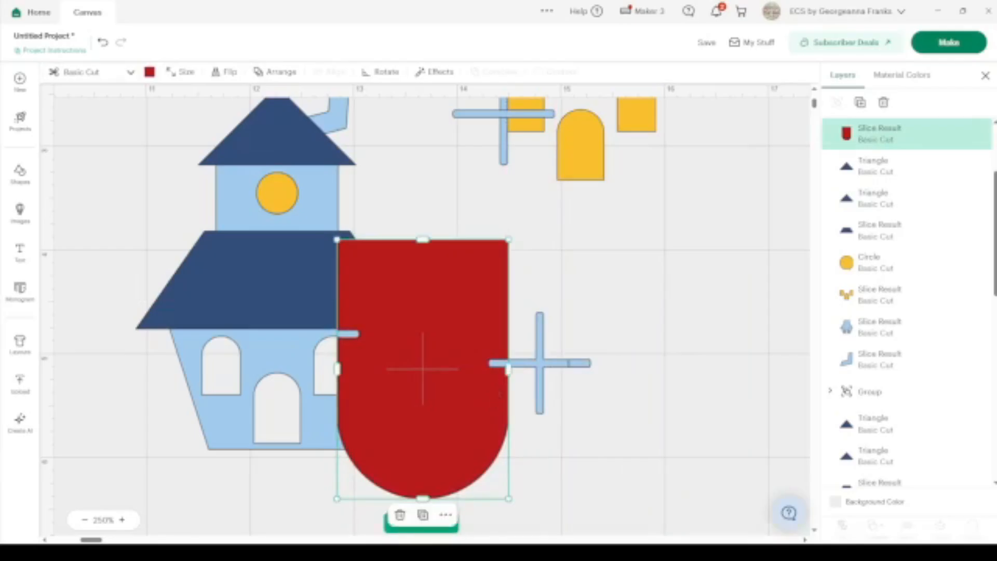
{"action": "left_click", "coordinate": [542, 366], "text": "shift"}
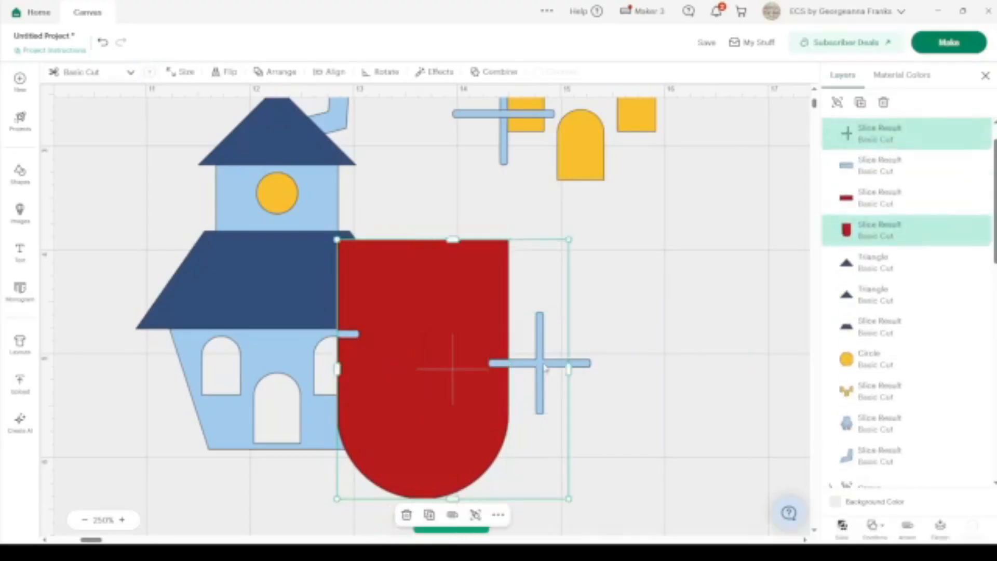
{"action": "left_click", "coordinate": [840, 533]}
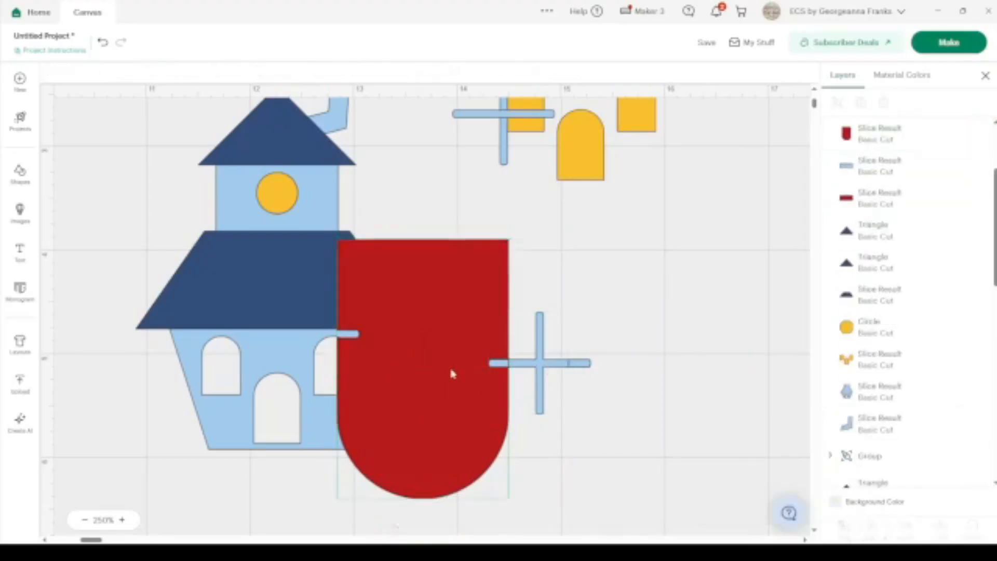
Move the red pennant so its straight edge covers the cross's lower end, and slice the two shapes.
{"action": "left_click", "coordinate": [457, 383]}
{"action": "left_click_drag", "start_coordinate": [448, 324], "coordinate": [566, 482]}
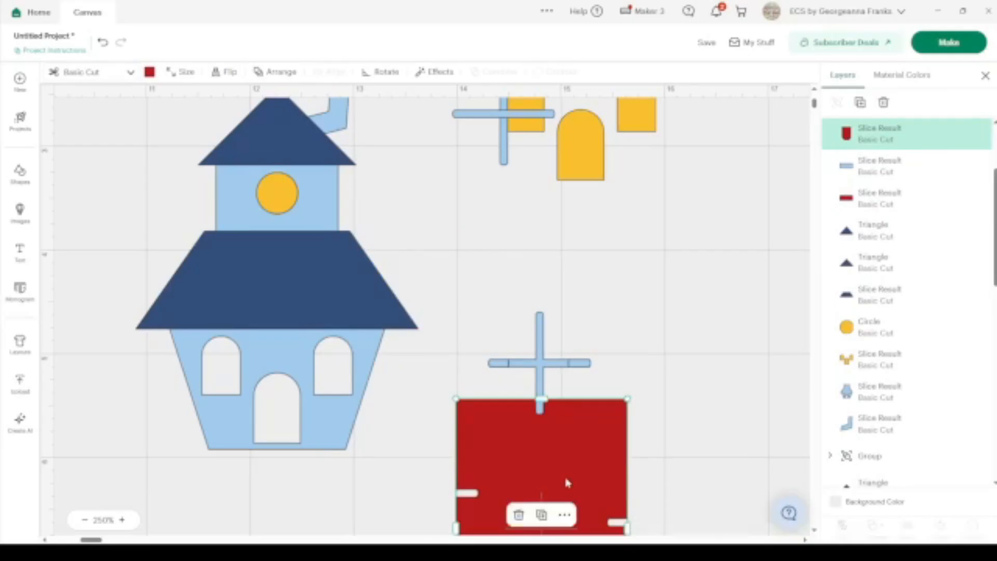
{"action": "left_click", "coordinate": [580, 363], "text": "shift"}
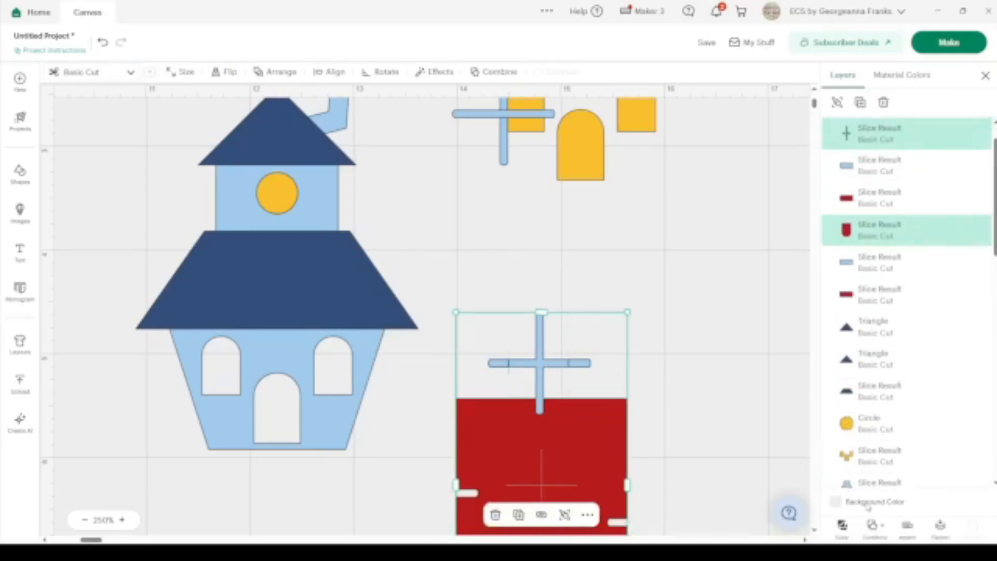
{"action": "left_click", "coordinate": [842, 525]}
Move the red pennant away from the cross and flip it vertically.
{"action": "left_click_drag", "start_coordinate": [582, 426], "coordinate": [724, 248]}
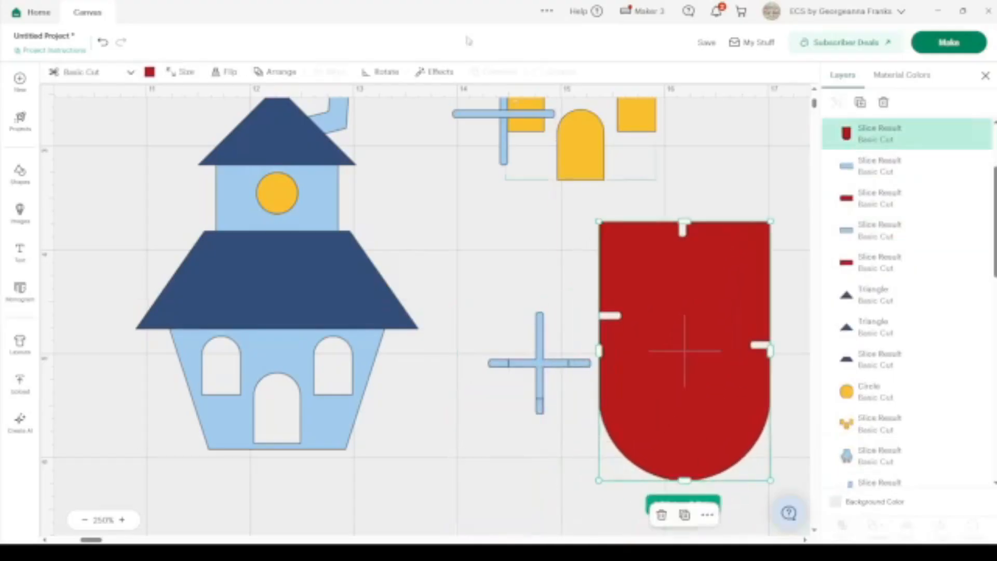
{"action": "left_click", "coordinate": [226, 73]}
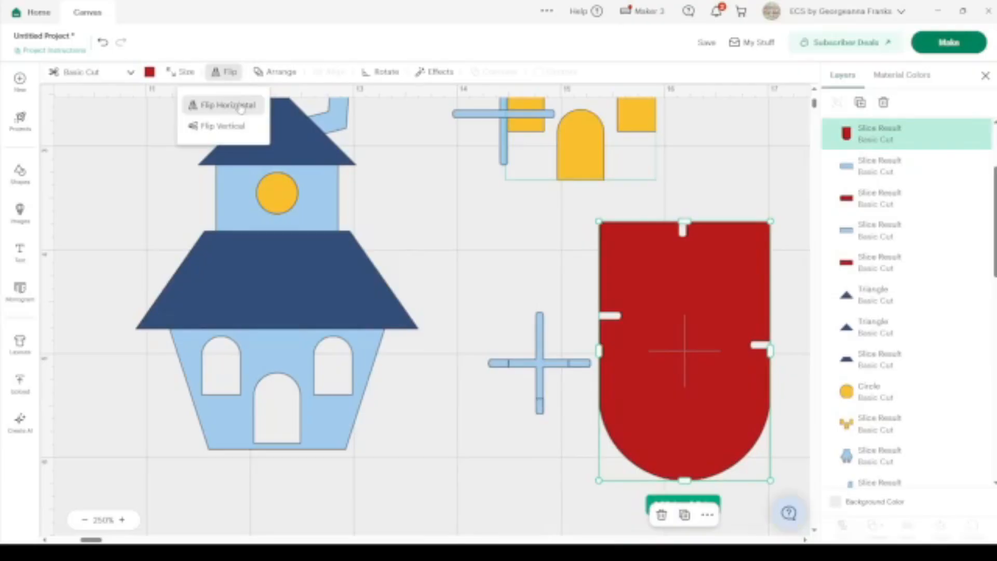
{"action": "left_click", "coordinate": [229, 126]}
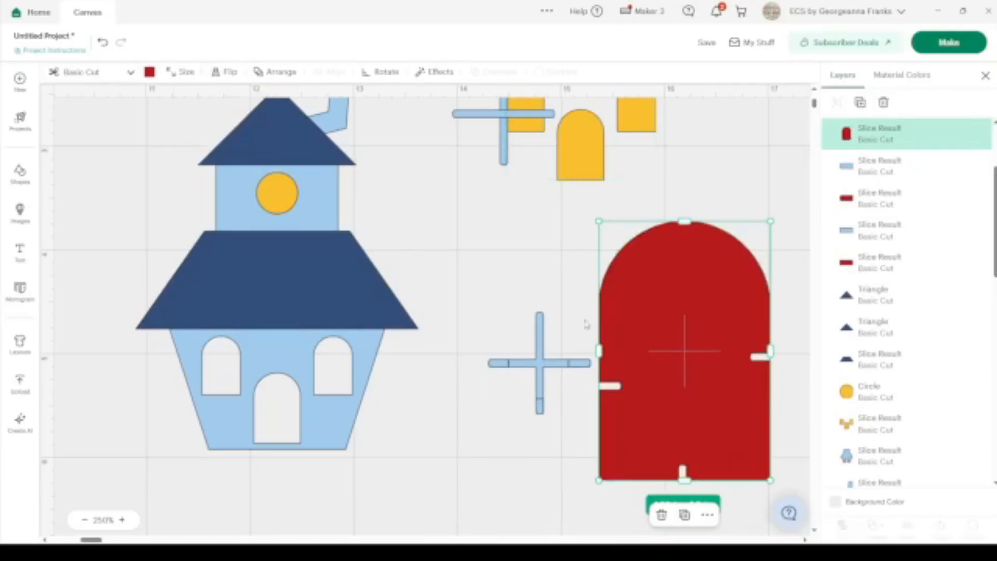
Place the golden cutout behind the cross and slice off the cross's upper end with the flipped red pennant's straight edge.
{"action": "left_click_drag", "start_coordinate": [726, 436], "coordinate": [548, 283]}
{"action": "left_click_drag", "start_coordinate": [636, 115], "coordinate": [660, 375]}
{"action": "left_click_drag", "start_coordinate": [578, 304], "coordinate": [581, 308]}
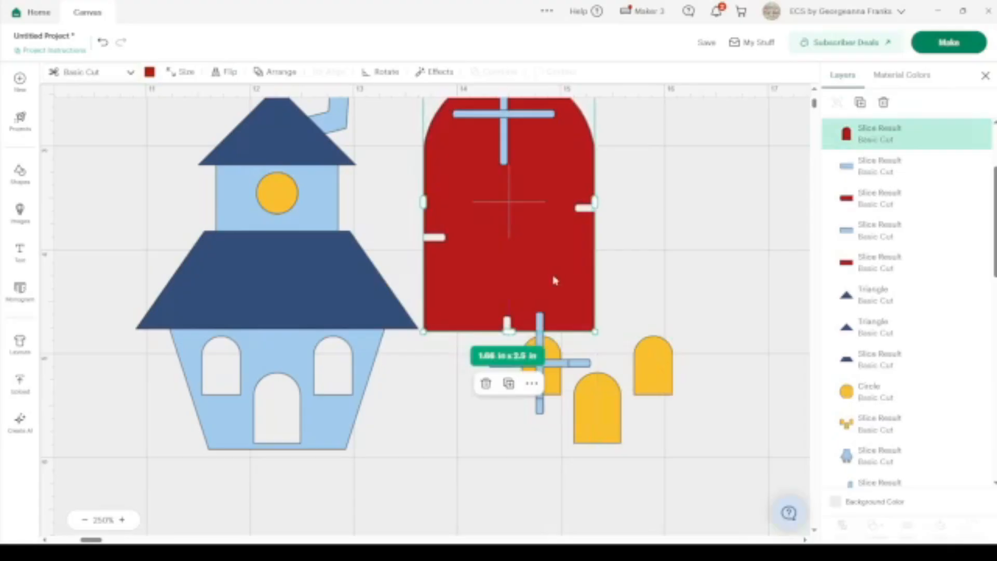
{"action": "left_click", "coordinate": [564, 368], "text": "shift"}
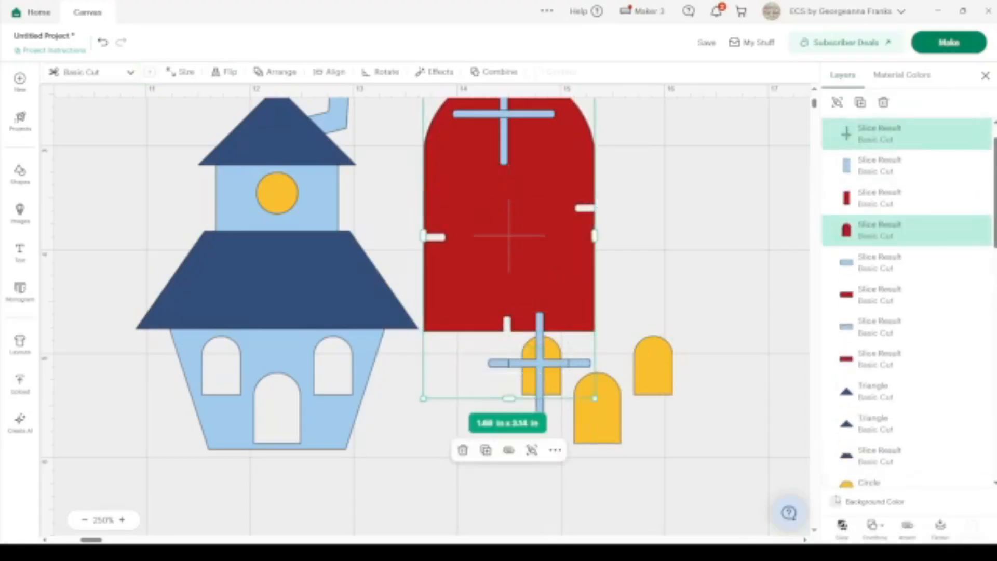
{"action": "left_click", "coordinate": [842, 526]}
Delete the red pennant and move the trimmed cross together with the golden cutout clear of the cut-off ends.
{"action": "left_click", "coordinate": [545, 280]}
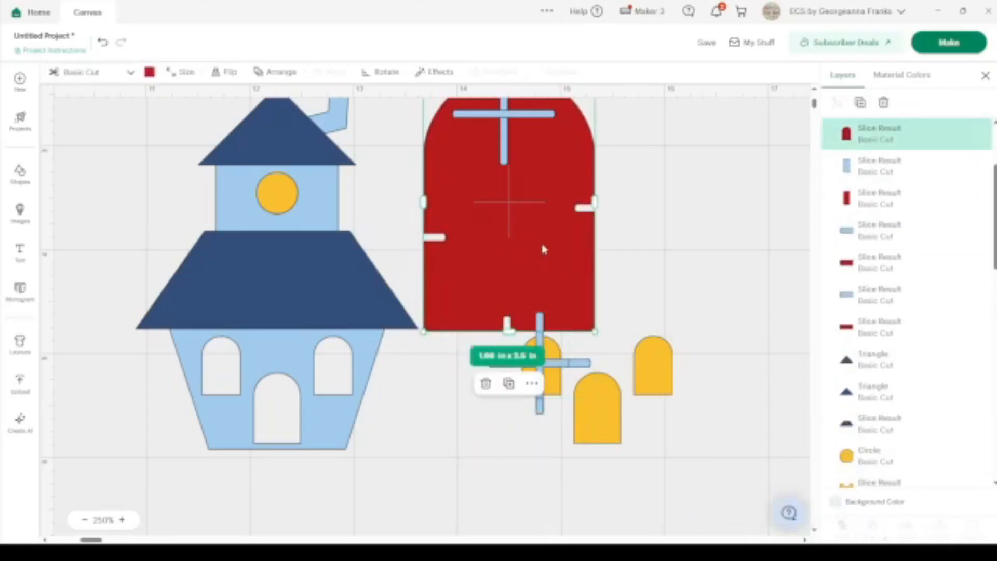
{"action": "key", "text": "Delete"}
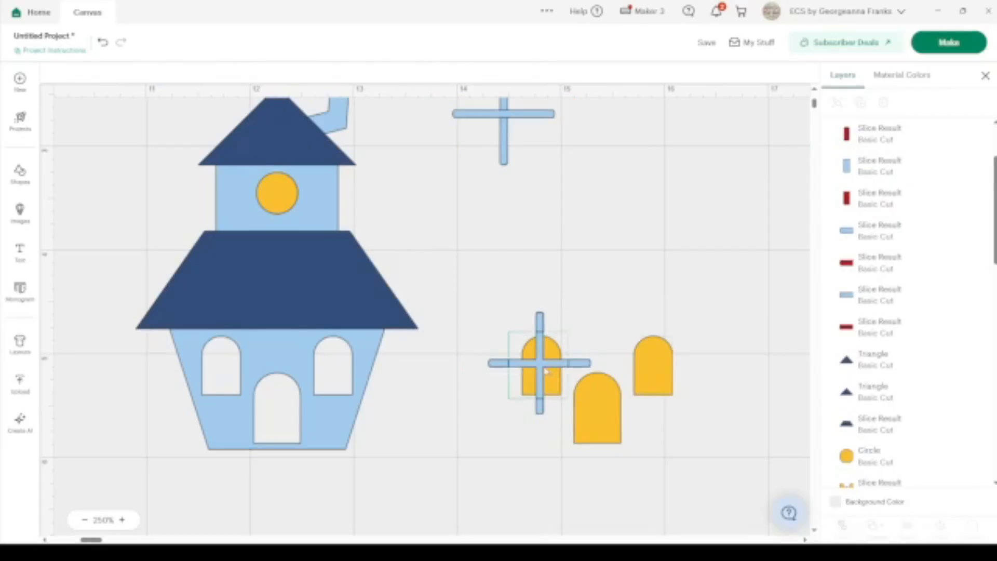
{"action": "left_click", "coordinate": [546, 370]}
{"action": "left_click", "coordinate": [552, 377]}
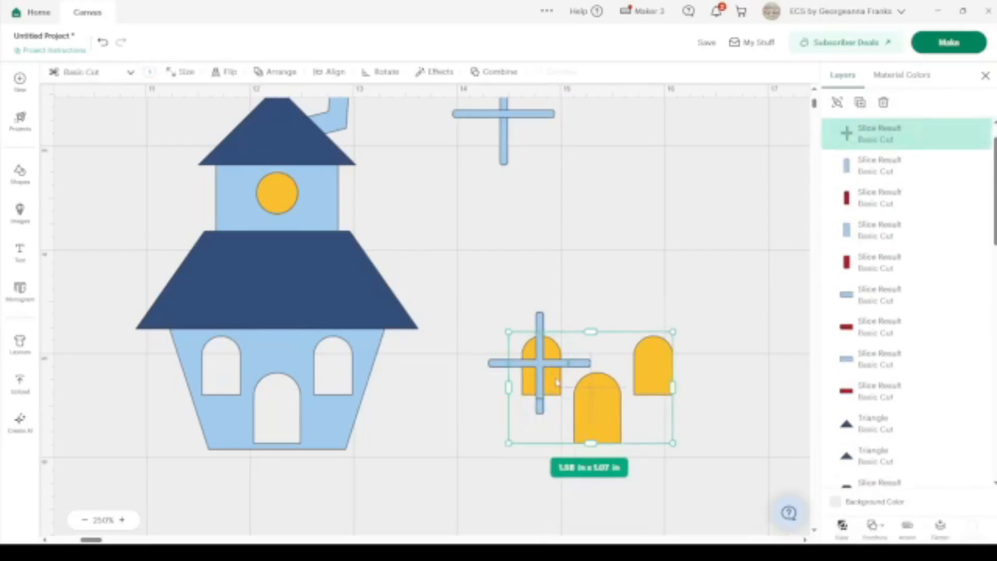
{"action": "left_click_drag", "start_coordinate": [552, 377], "coordinate": [632, 221]}
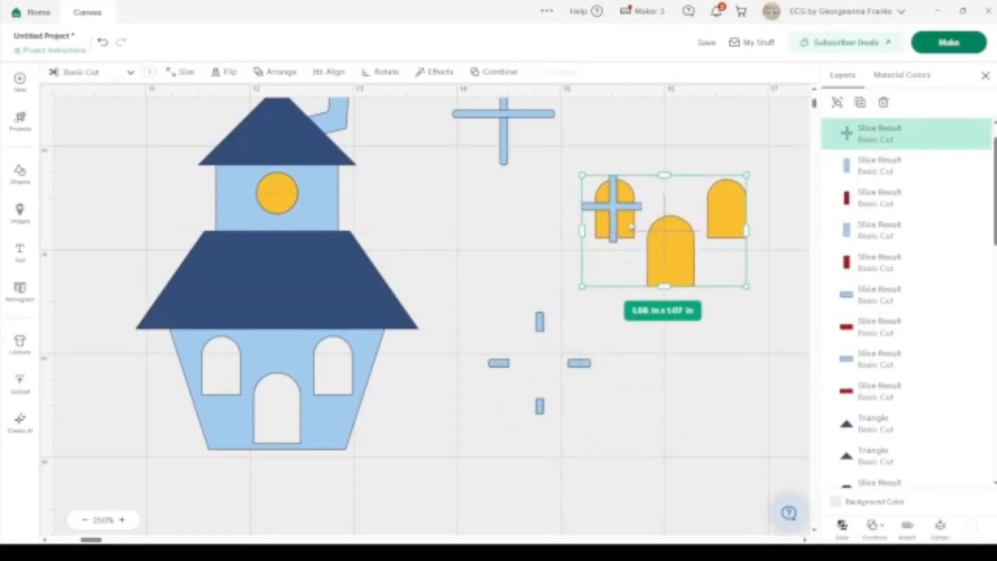
Delete the cut-off ends of the cross and shift the golden cutout upward, off the trimmed cross.
{"action": "left_click_drag", "start_coordinate": [582, 441], "coordinate": [481, 304]}
{"action": "key", "text": "Delete"}
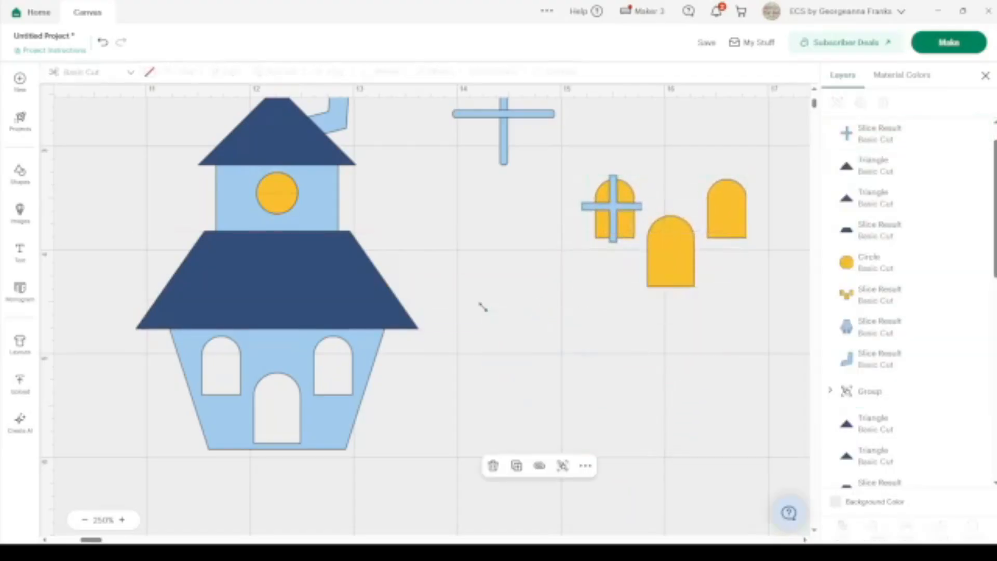
{"action": "left_click_drag", "start_coordinate": [656, 257], "coordinate": [650, 204]}
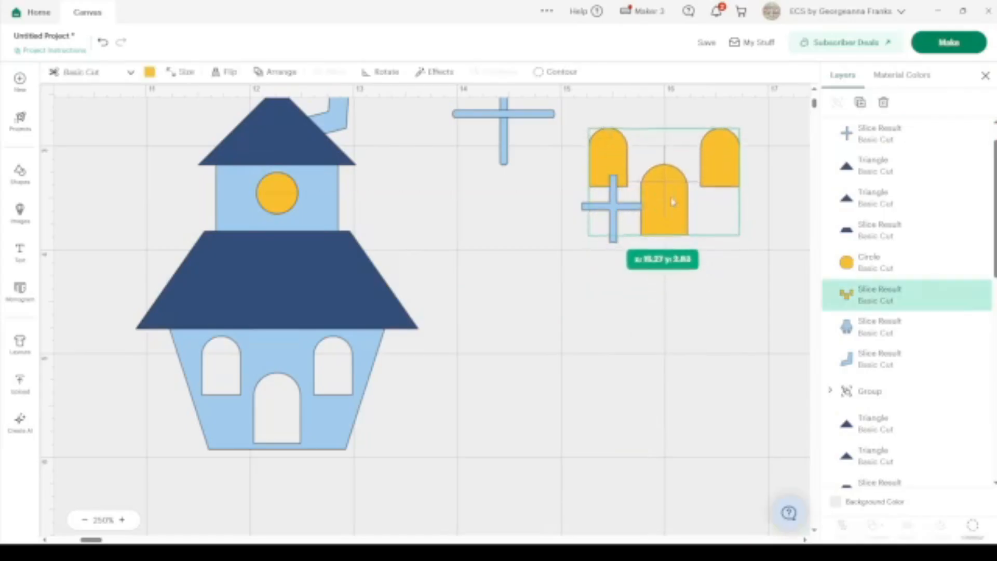
Move the trimmed cross onto the house's right arched window opening so it spans the cut-out.
{"action": "left_click", "coordinate": [600, 233]}
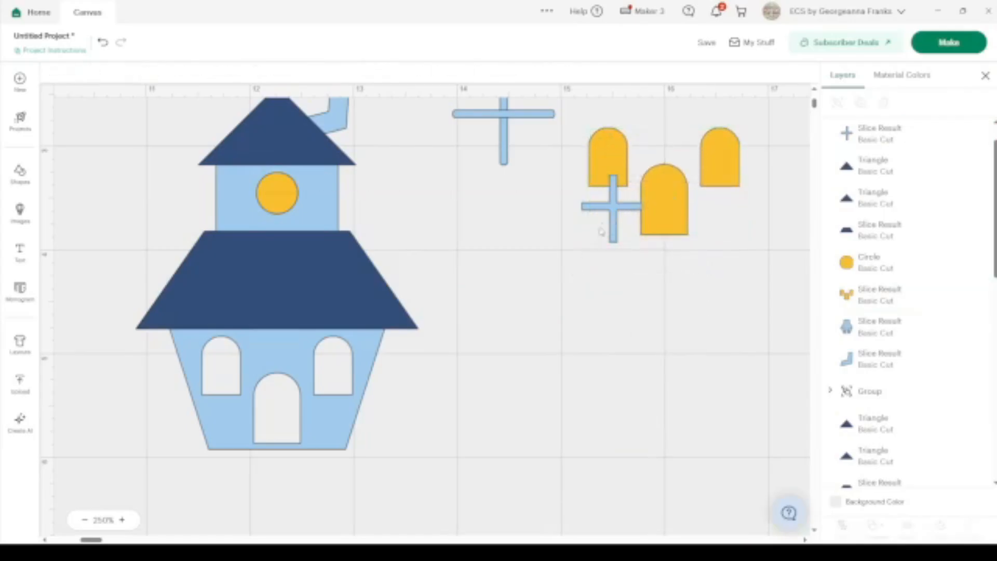
{"action": "left_click_drag", "start_coordinate": [614, 210], "coordinate": [333, 367]}
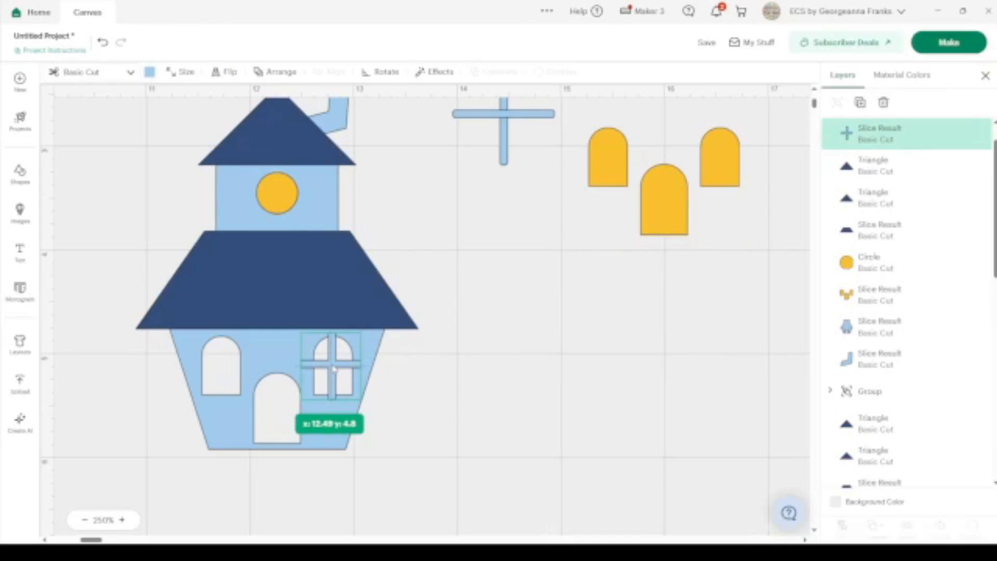
{"action": "left_click_drag", "start_coordinate": [333, 368], "coordinate": [333, 368]}
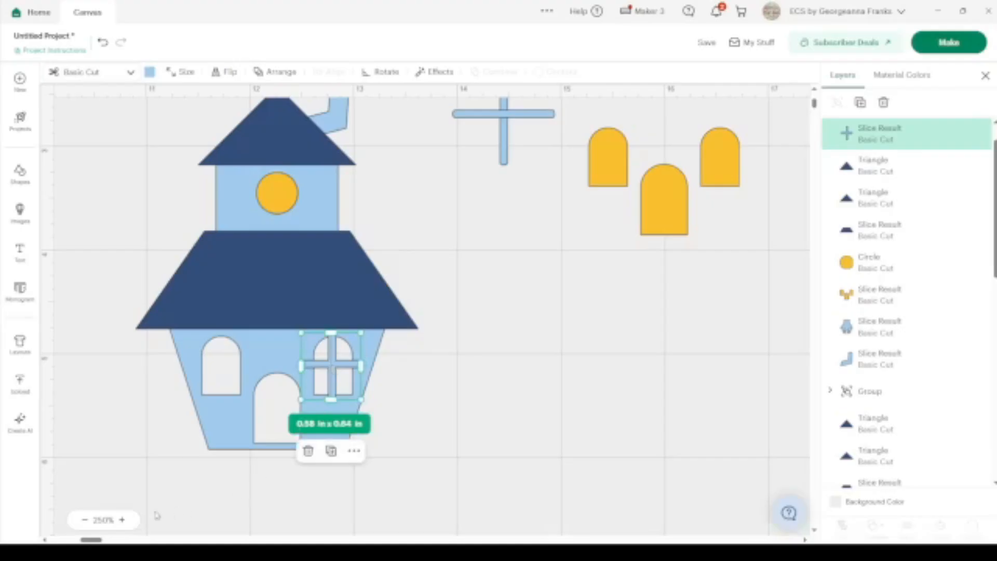
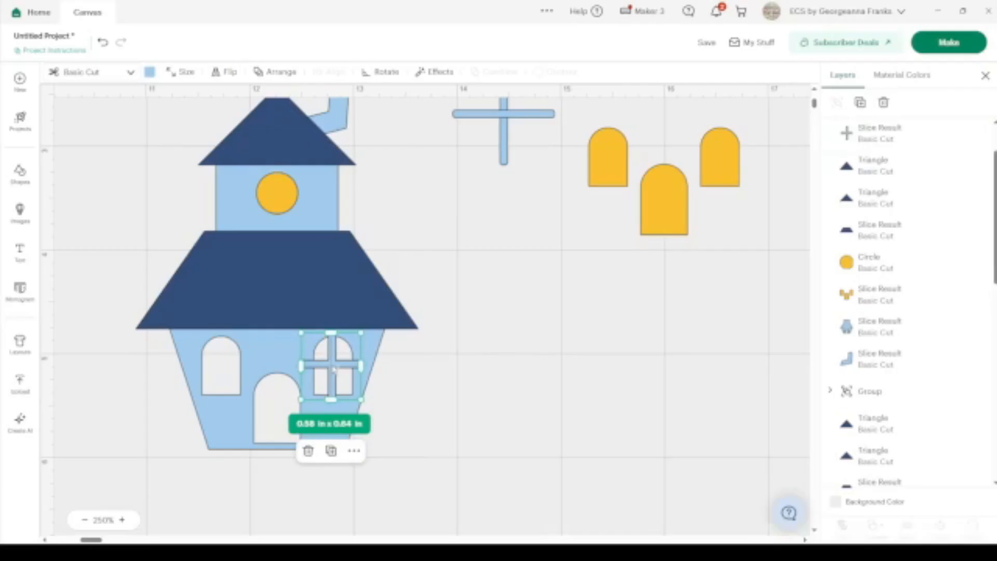
Duplicate the cross and shift the copy straight left, at the same height, until it sits centered over the left arched window opening.
{"action": "key", "text": "Left"}
{"action": "key", "text": "Left"}
{"action": "key", "text": "Left"}
{"action": "key", "text": "Left"}
{"action": "key", "text": "Left"}
{"action": "key", "text": "Left"}
{"action": "key", "text": "Left"}
{"action": "key", "text": "Left"}
{"action": "key", "text": "Left"}
{"action": "key", "text": "Left"}
{"action": "key", "text": "Left"}
{"action": "key", "text": "Left"}
{"action": "key", "text": "Left"}
{"action": "key", "text": "Left"}
{"action": "key", "text": "Left"}
{"action": "key", "text": "Left"}
{"action": "key", "text": "Left"}
{"action": "key", "text": "Left"}
{"action": "key", "text": "Left"}
{"action": "key", "text": "Left"}
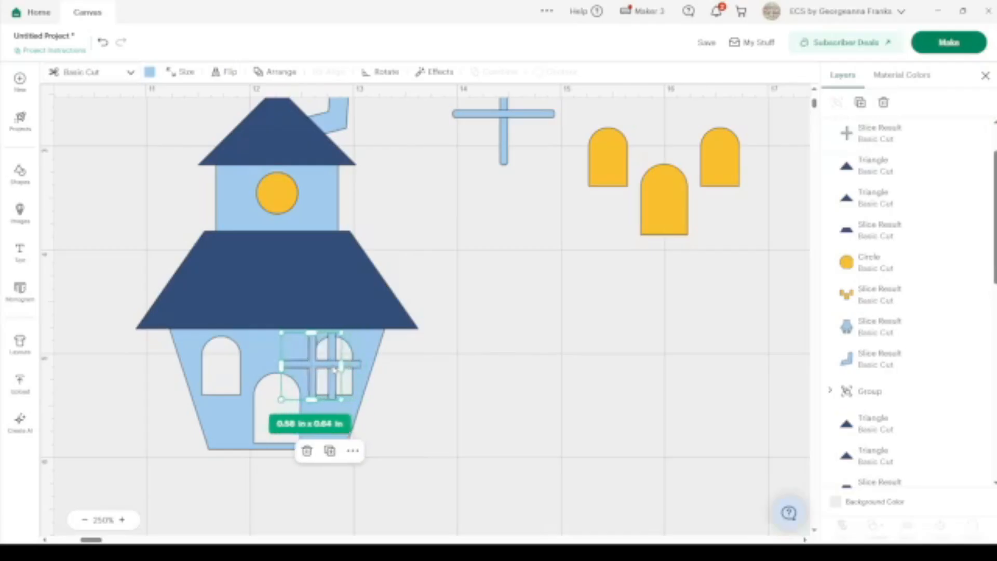
{"action": "key", "text": "Left"}
{"action": "key", "text": "Left"}
{"action": "key", "text": "Left"}
{"action": "key", "text": "Left"}
{"action": "key", "text": "Left"}
{"action": "key", "text": "Left"}
{"action": "key", "text": "Left"}
{"action": "key", "text": "Left"}
{"action": "key", "text": "Left"}
{"action": "key", "text": "Left"}
{"action": "key", "text": "Left"}
{"action": "key", "text": "Left"}
{"action": "key", "text": "Left"}
{"action": "key", "text": "Left"}
{"action": "key", "text": "Left"}
{"action": "key", "text": "Left"}
{"action": "key", "text": "Left"}
{"action": "key", "text": "Left"}
{"action": "key", "text": "Left"}
{"action": "key", "text": "Left"}
{"action": "key", "text": "Left"}
{"action": "key", "text": "Left"}
{"action": "key", "text": "Left"}
{"action": "key", "text": "Left"}
{"action": "key", "text": "Left"}
{"action": "key", "text": "Left"}
{"action": "key", "text": "Left"}
{"action": "key", "text": "Left"}
{"action": "key", "text": "Left"}
{"action": "key", "text": "Left"}
{"action": "key", "text": "Left"}
{"action": "key", "text": "Left"}
{"action": "key", "text": "Left"}
{"action": "key", "text": "Left"}
{"action": "key", "text": "Left"}
{"action": "key", "text": "Left"}
{"action": "key", "text": "Left"}
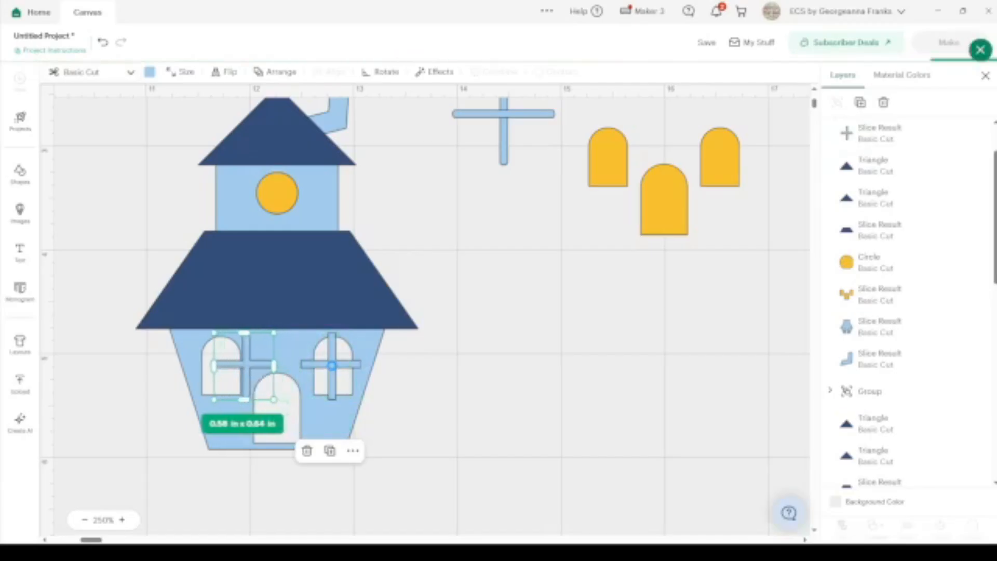
{"action": "key", "text": "Left"}
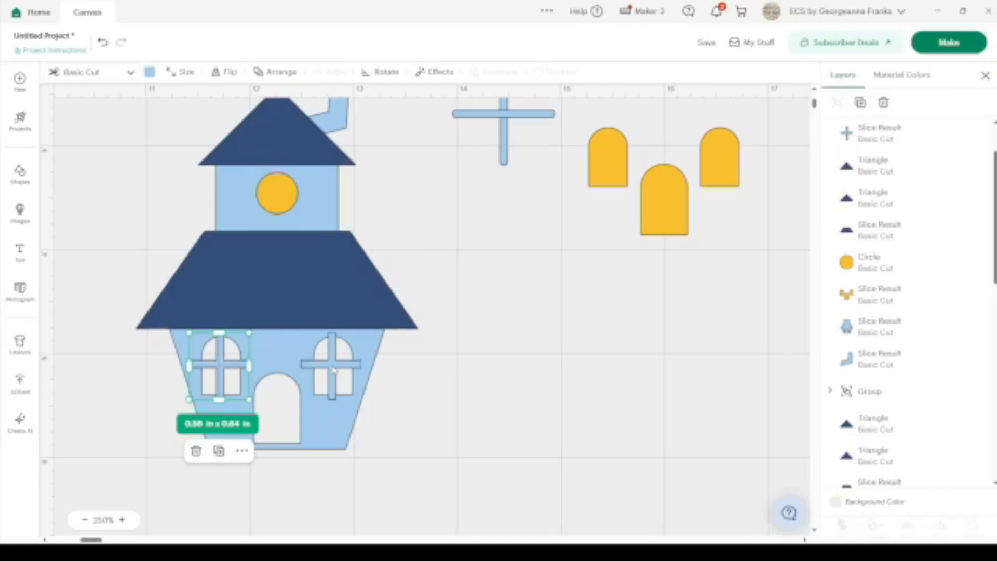
Nudge the right window's cross slightly left and group it with the left window's cross.
{"action": "left_click", "coordinate": [335, 369]}
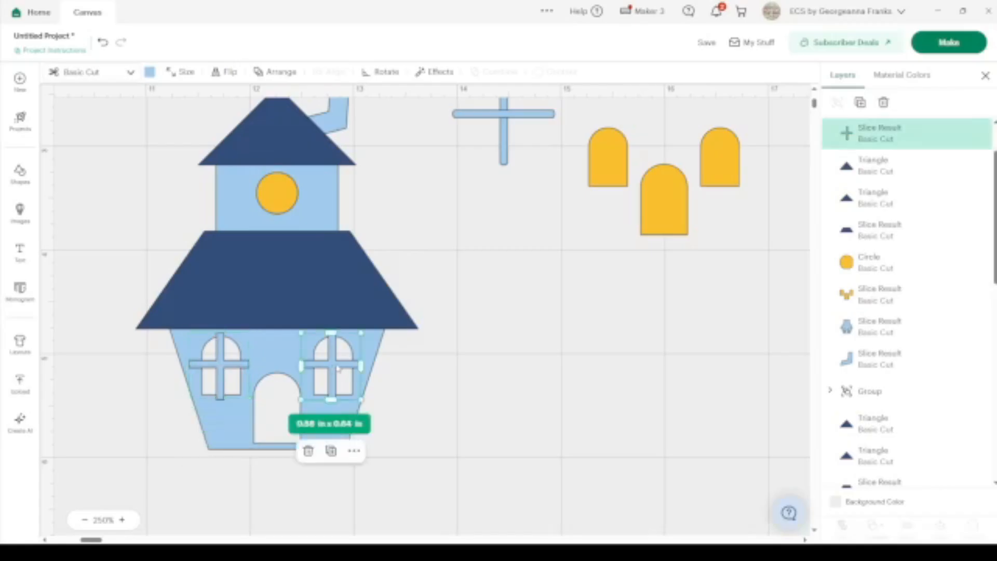
{"action": "key", "text": "Left"}
{"action": "key", "text": "Left"}
{"action": "left_click", "coordinate": [221, 369], "text": "shift"}
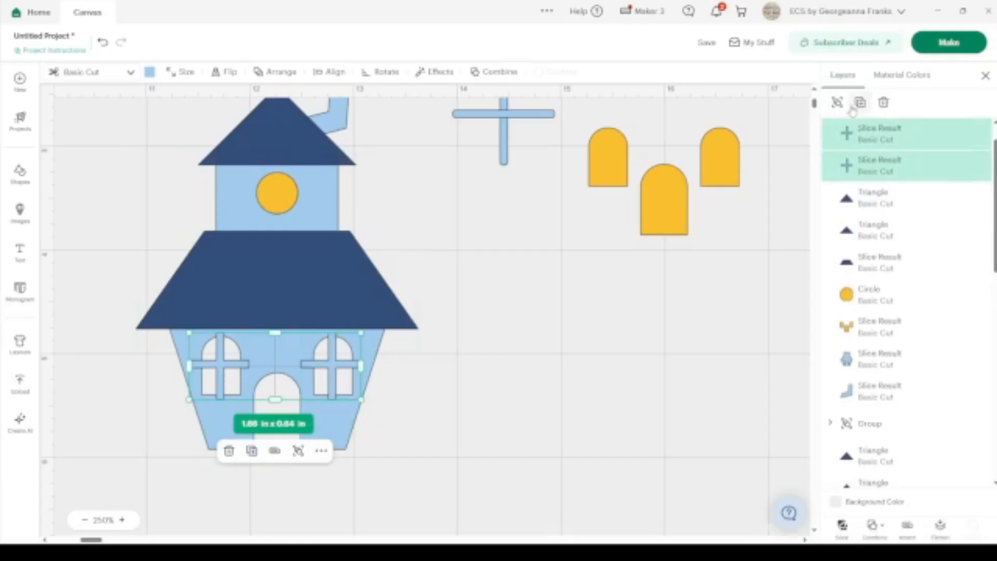
{"action": "left_click", "coordinate": [837, 102]}
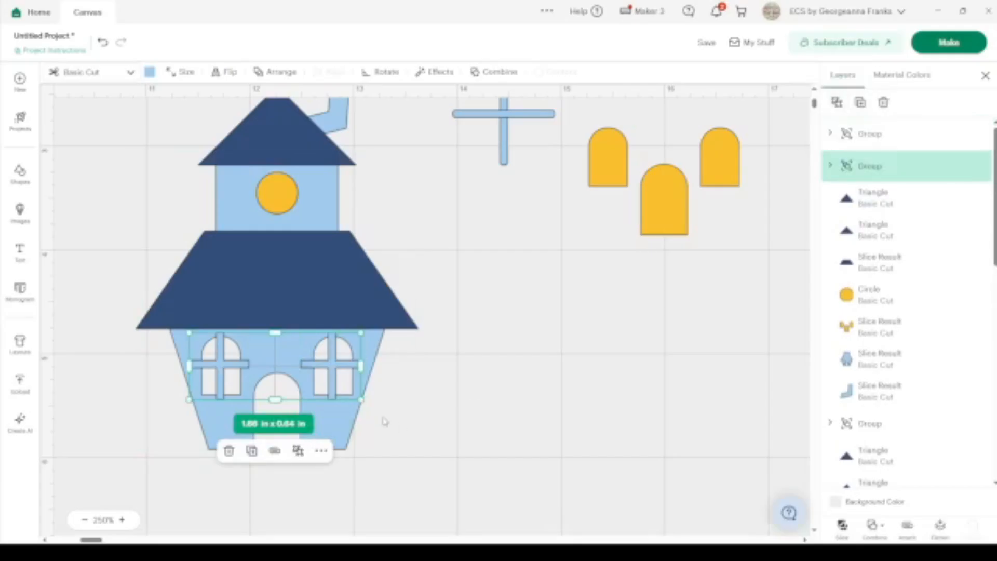
Try to align the grouped window crosses horizontally with the light blue house body.
{"action": "left_click", "coordinate": [339, 421]}
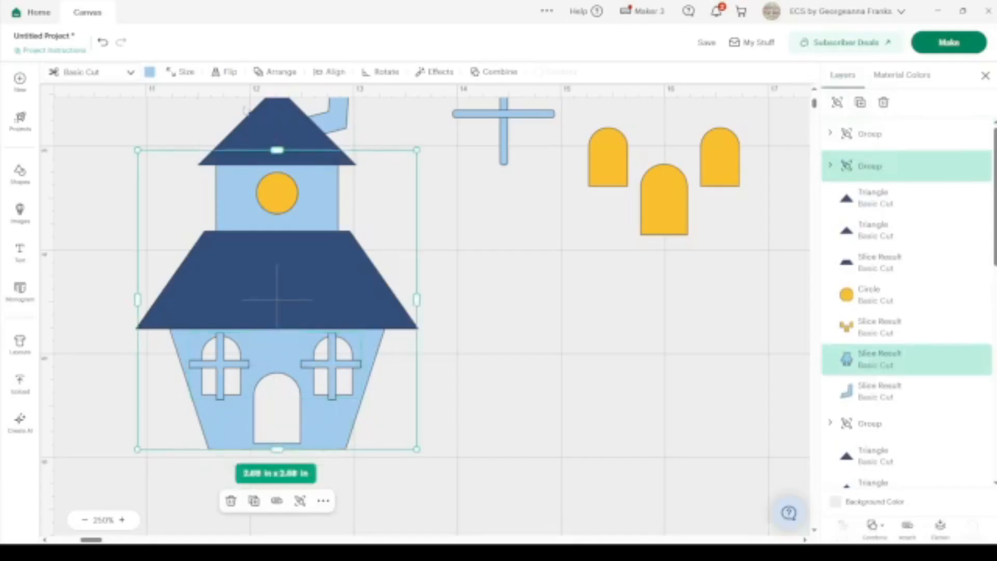
{"action": "left_click", "coordinate": [331, 78]}
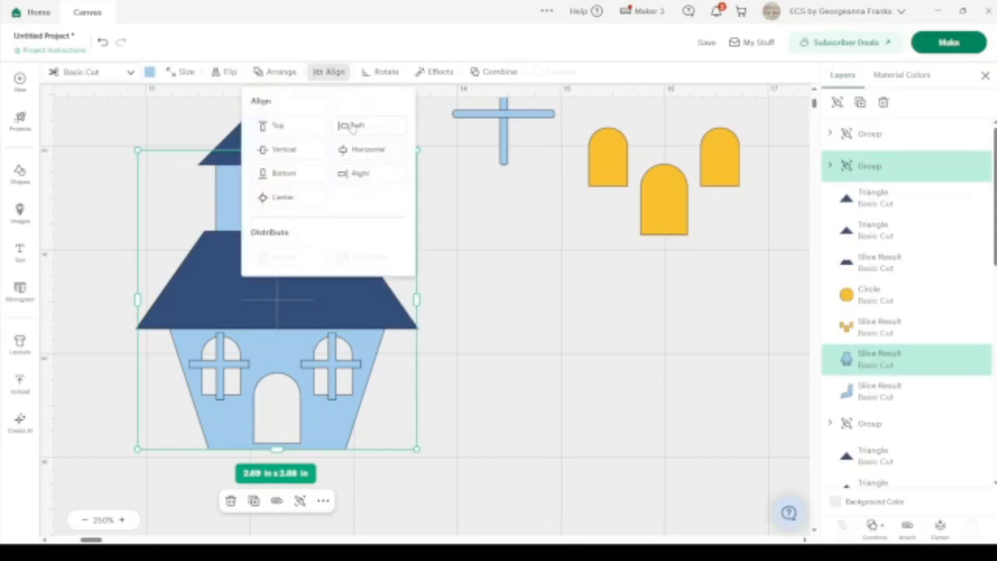
{"action": "left_click", "coordinate": [365, 149]}
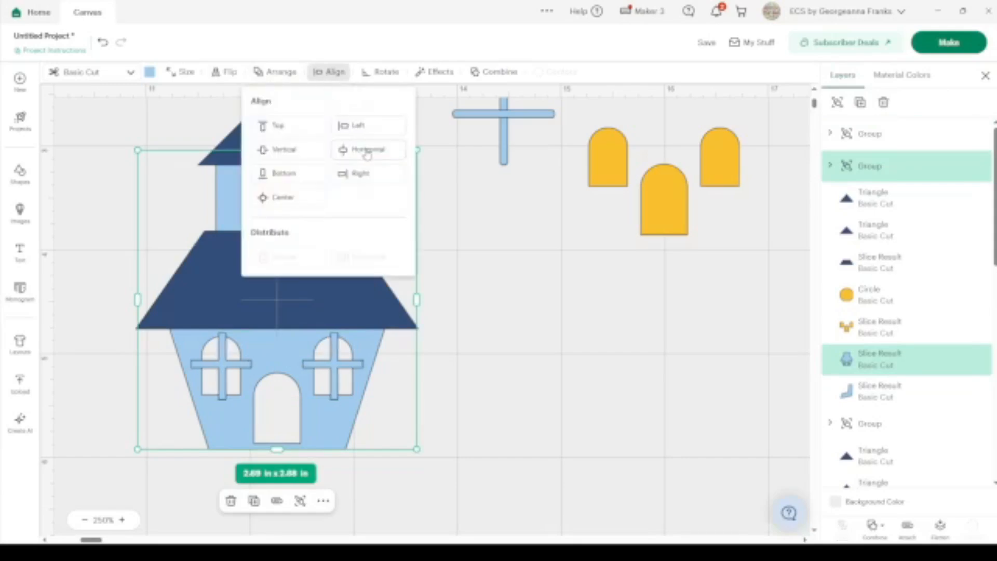
Shift the grouped window crosses slightly left and select them together with the light blue house body.
{"action": "left_click", "coordinate": [570, 427]}
{"action": "left_click", "coordinate": [335, 370]}
{"action": "left_click_drag", "start_coordinate": [334, 366], "coordinate": [332, 367]}
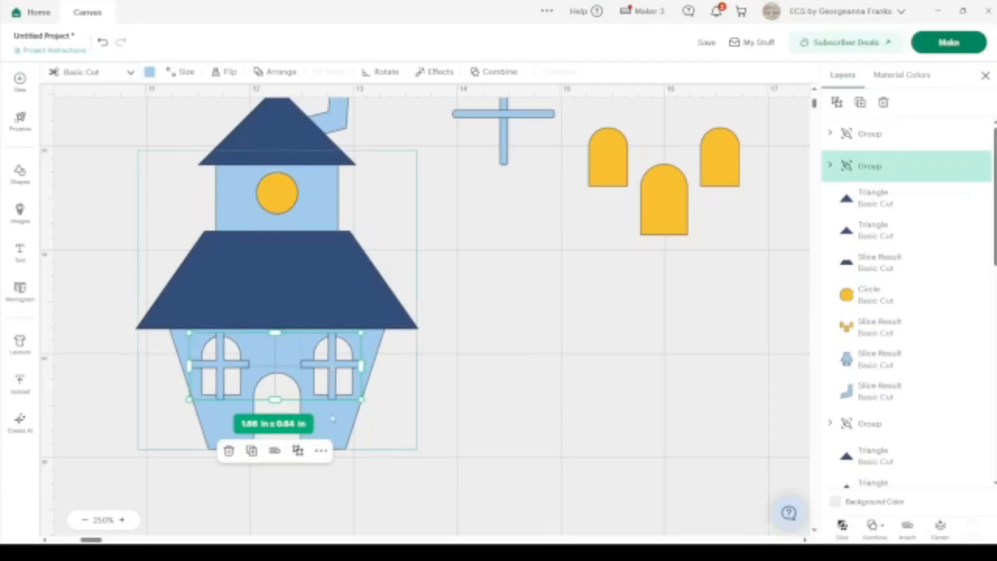
{"action": "left_click", "coordinate": [341, 434]}
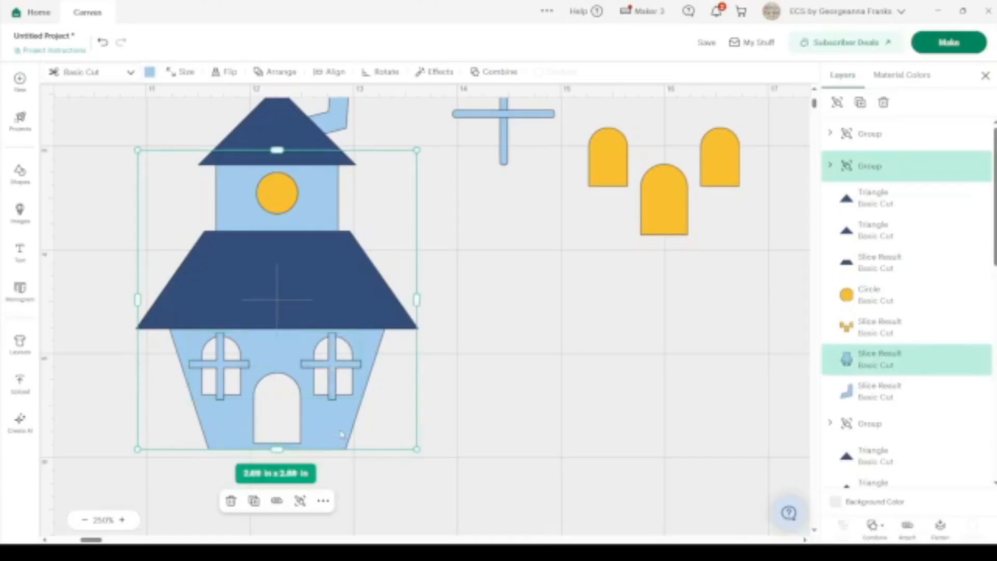
Weld the two window crosses to the light blue house body and send the welded piece to the back.
{"action": "left_click", "coordinate": [874, 526]}
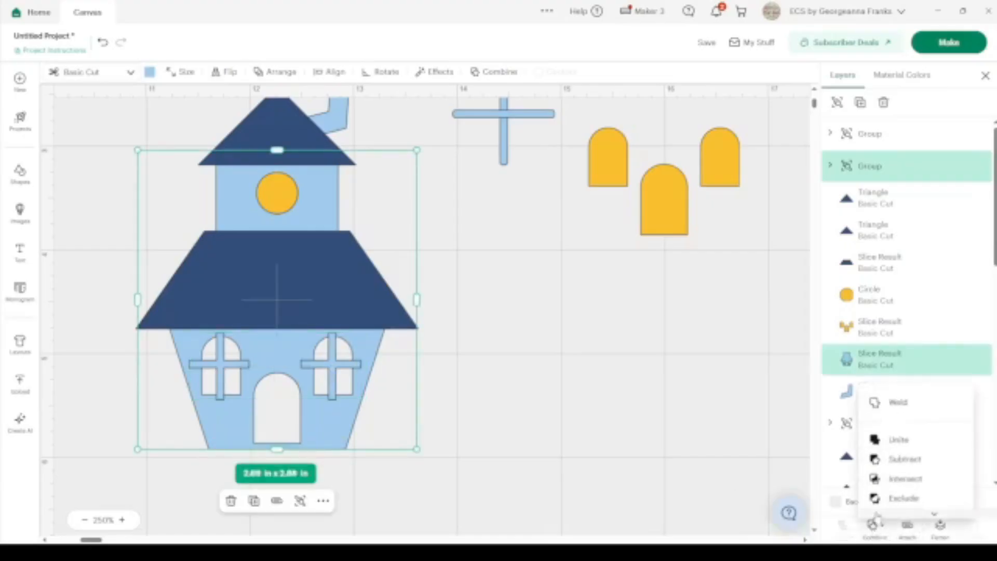
{"action": "left_click", "coordinate": [890, 403]}
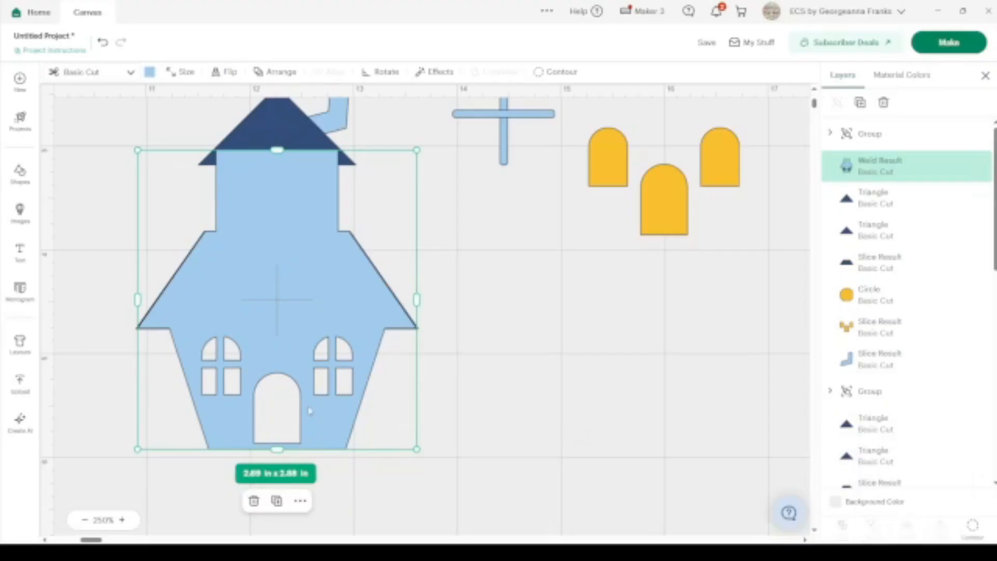
{"action": "key", "text": "ctrl+z"}
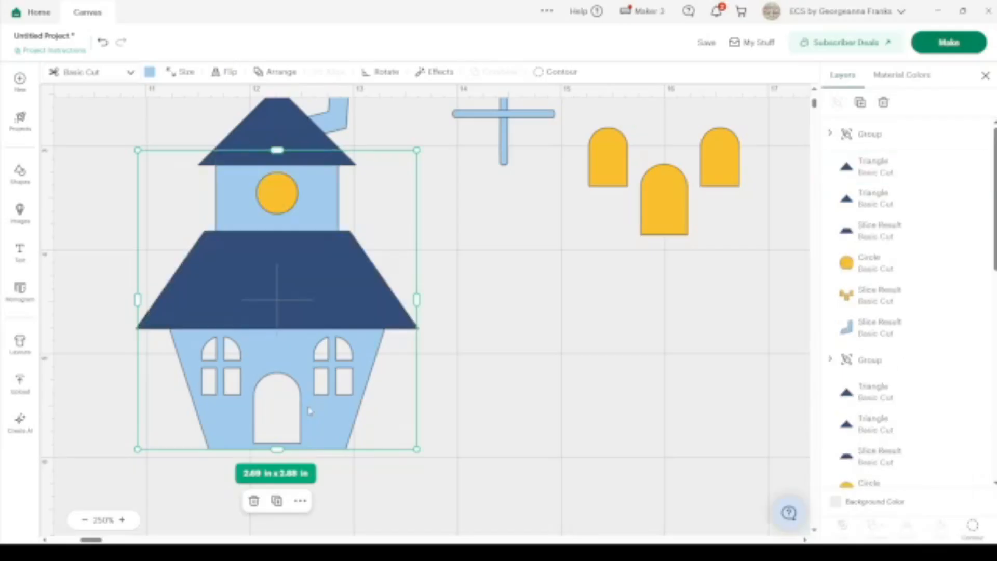
{"action": "left_click", "coordinate": [468, 379]}
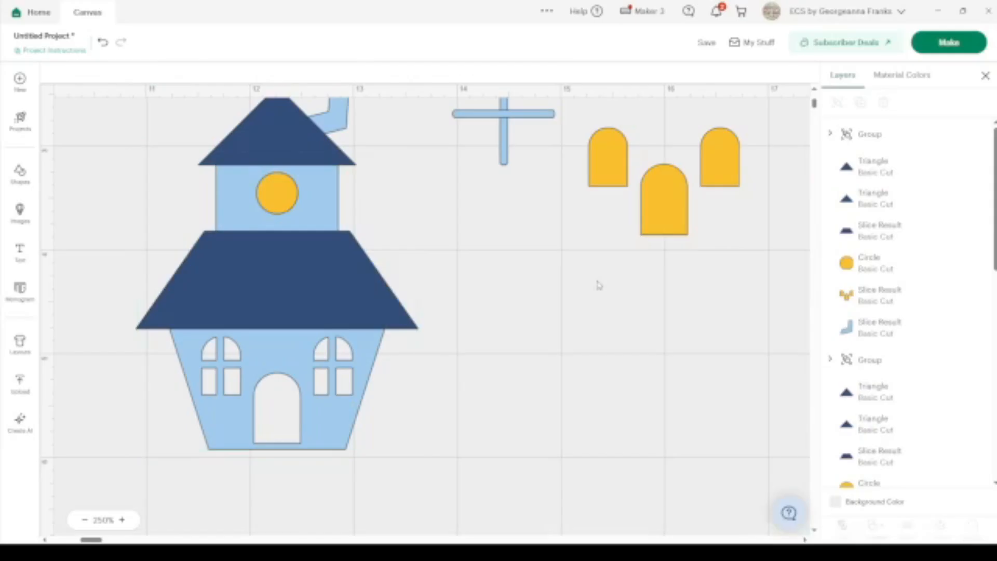
Place the yellow door-and-windows shape over the openings in the house and send it to the back.
{"action": "left_click_drag", "start_coordinate": [726, 170], "coordinate": [339, 380]}
{"action": "key", "text": "ctrl+shift+Down"}
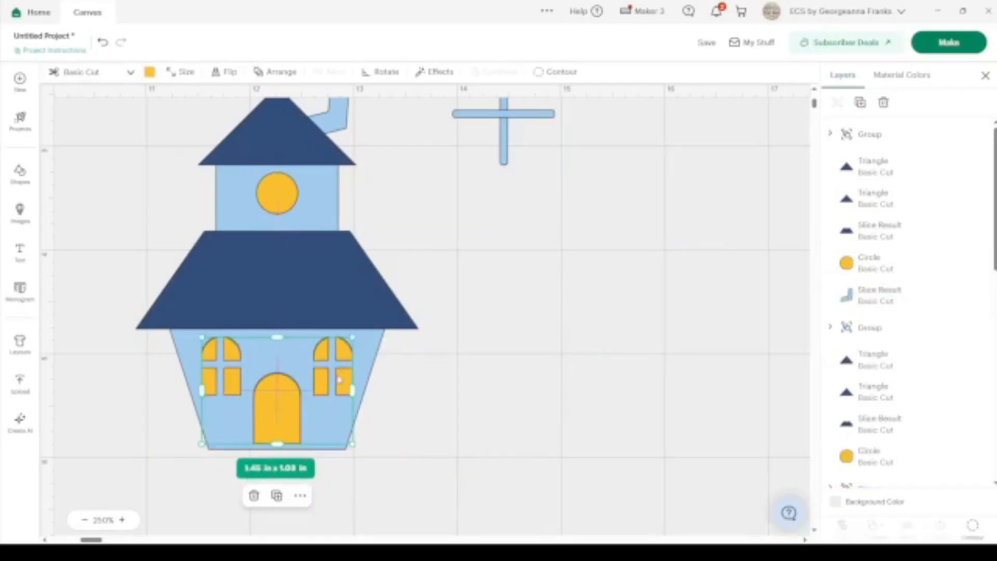
{"action": "left_click_drag", "start_coordinate": [272, 404], "coordinate": [273, 407]}
{"action": "left_click", "coordinate": [604, 364]}
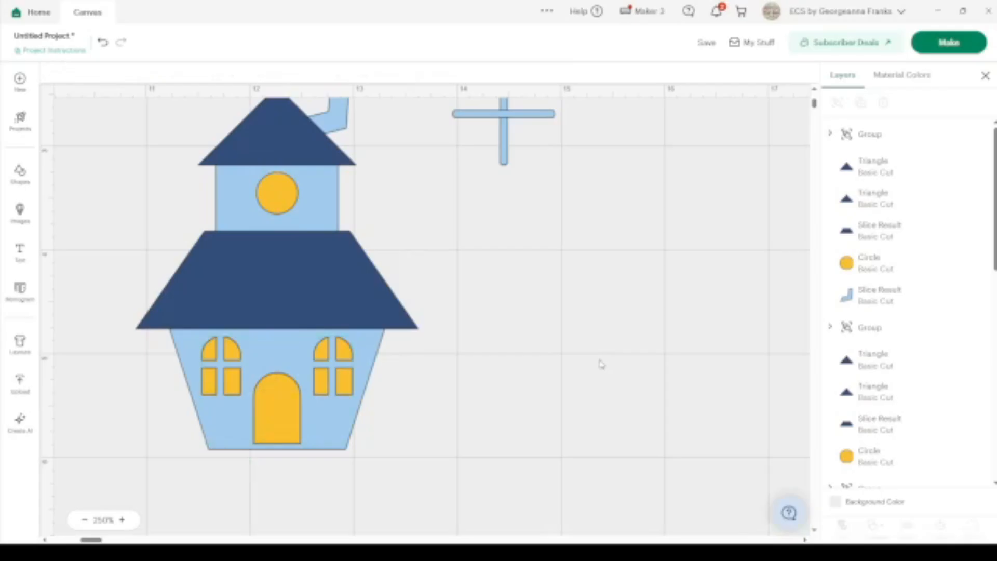
Duplicate the yellow door-and-windows shape, setting one copy aside and placing the other back behind the house openings.
{"action": "scroll", "coordinate": [557, 315], "scroll_direction": "up", "scroll_amount": 2}
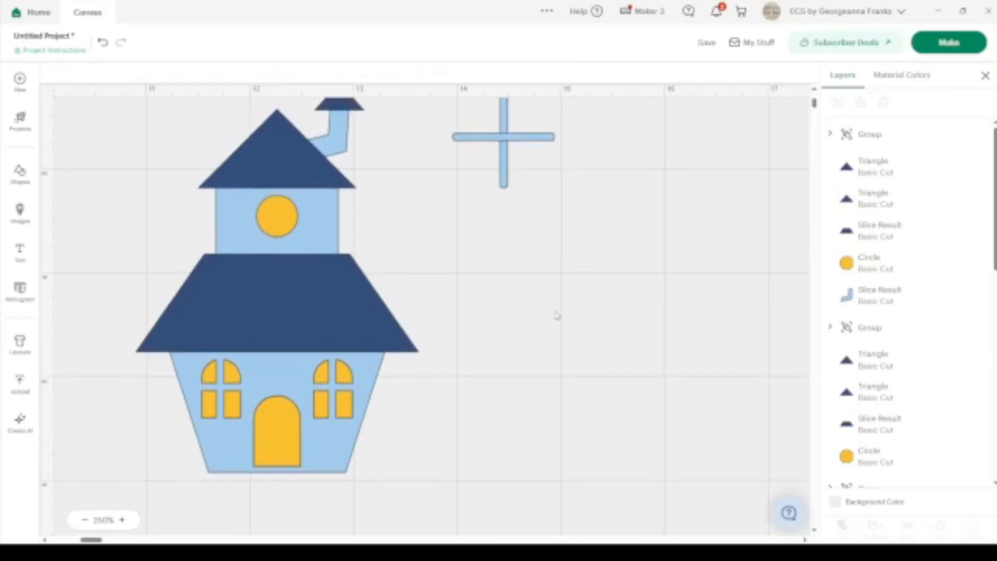
{"action": "scroll", "coordinate": [556, 338], "scroll_direction": "up", "scroll_amount": 1}
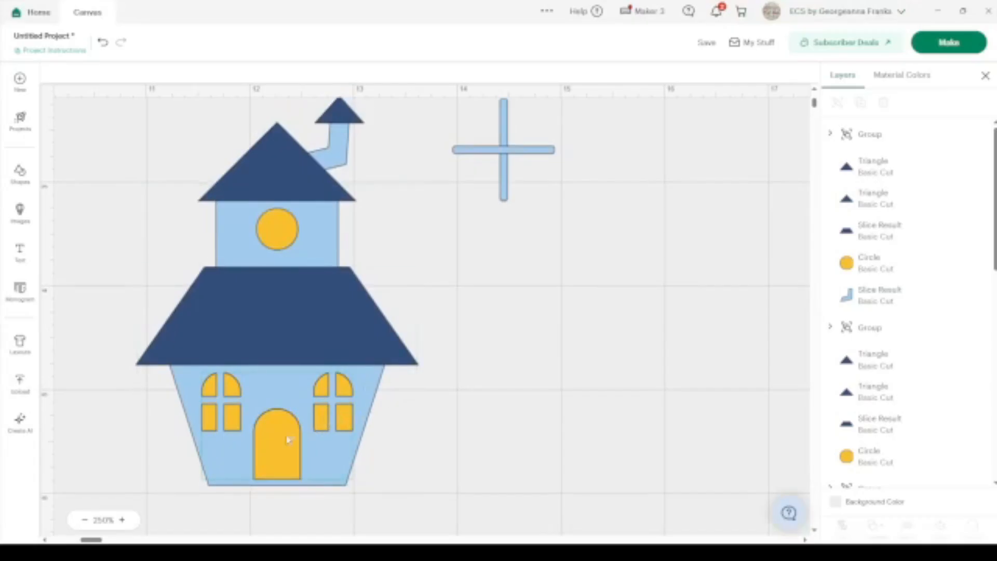
{"action": "left_click_drag", "start_coordinate": [288, 441], "coordinate": [609, 304]}
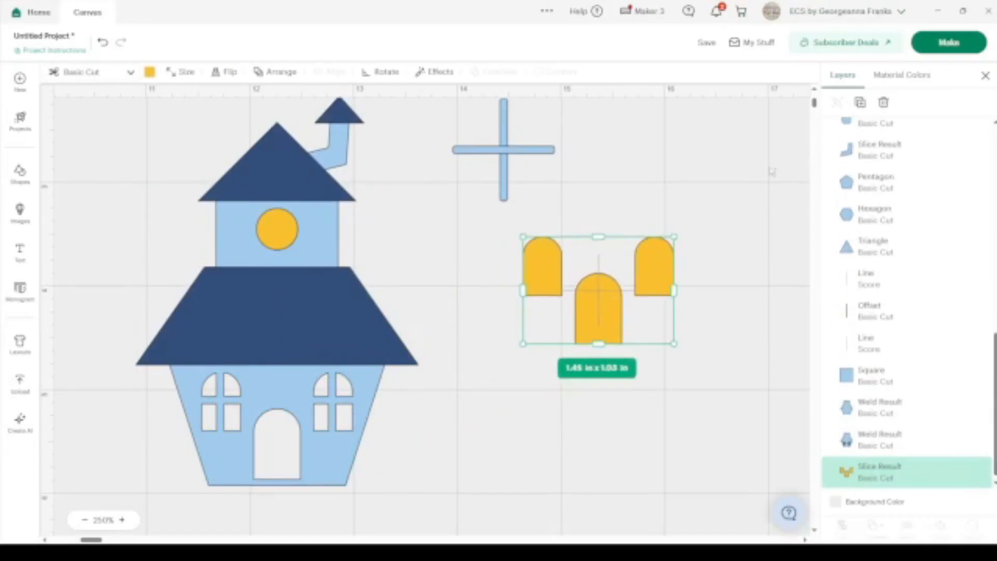
{"action": "left_click", "coordinate": [860, 102]}
{"action": "left_click_drag", "start_coordinate": [648, 377], "coordinate": [692, 214]}
{"action": "left_click_drag", "start_coordinate": [590, 328], "coordinate": [268, 467]}
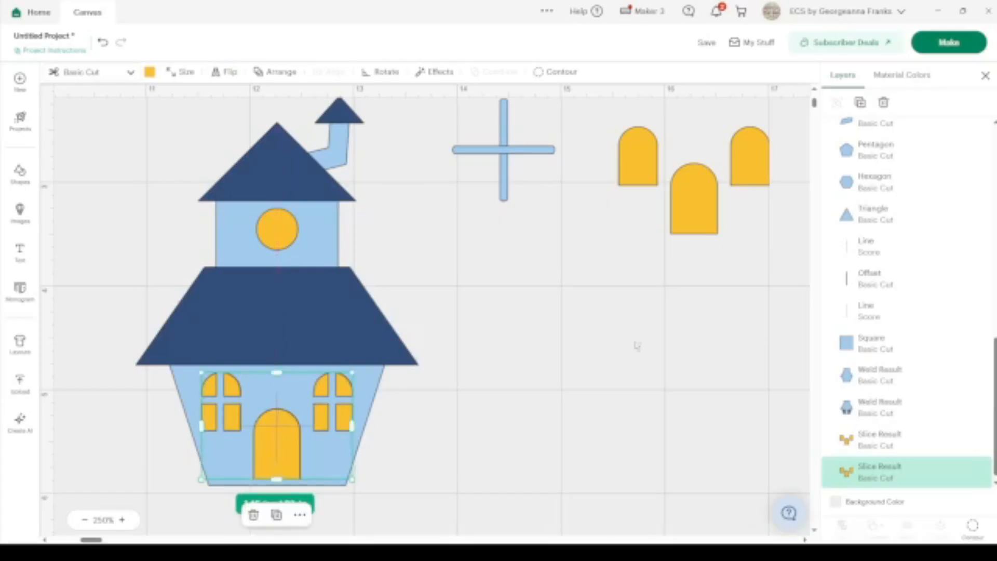
Duplicate the spare yellow shape and use Contour to hide its door and one window, keeping a single arched window.
{"action": "left_click", "coordinate": [688, 222]}
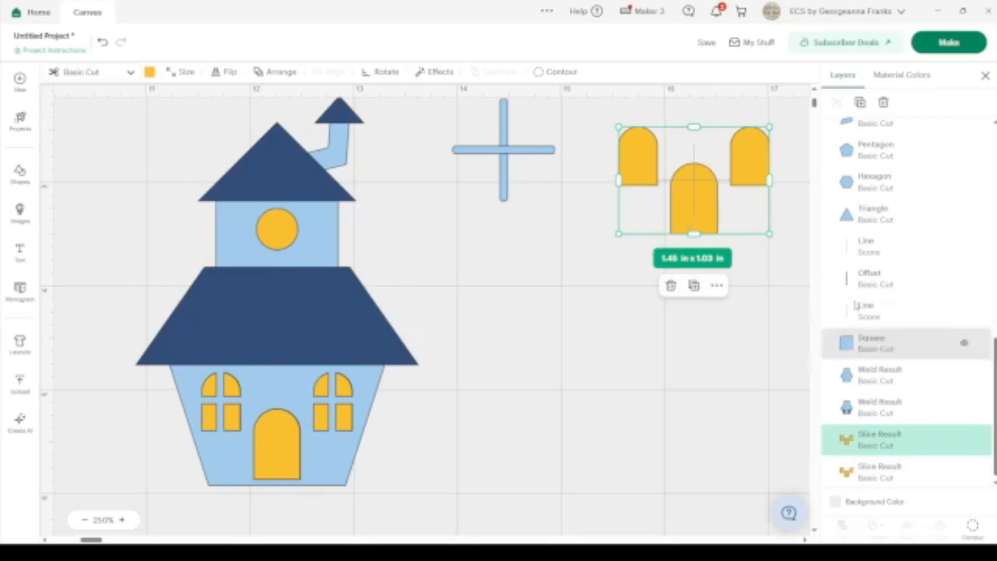
{"action": "left_click", "coordinate": [861, 103]}
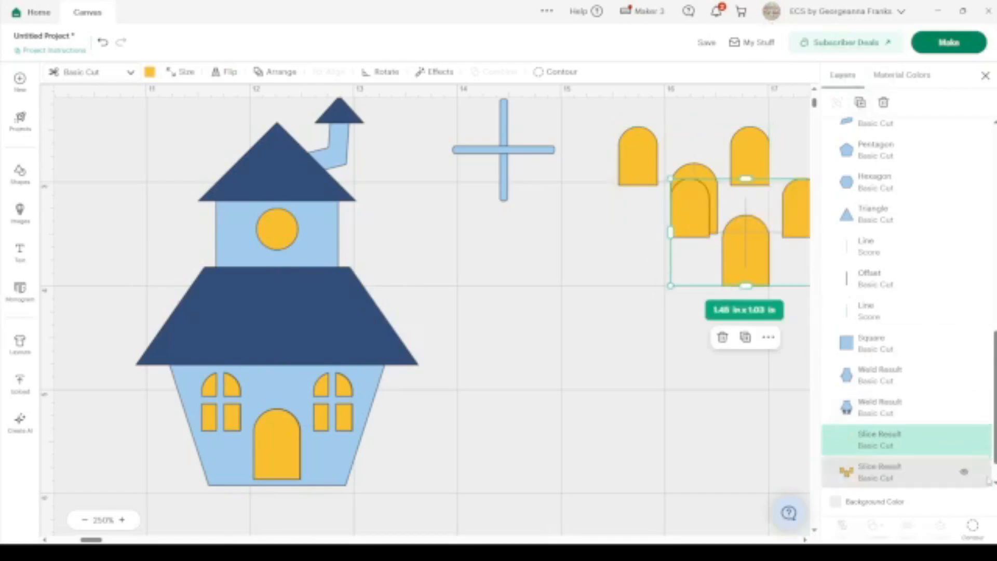
{"action": "left_click", "coordinate": [972, 526]}
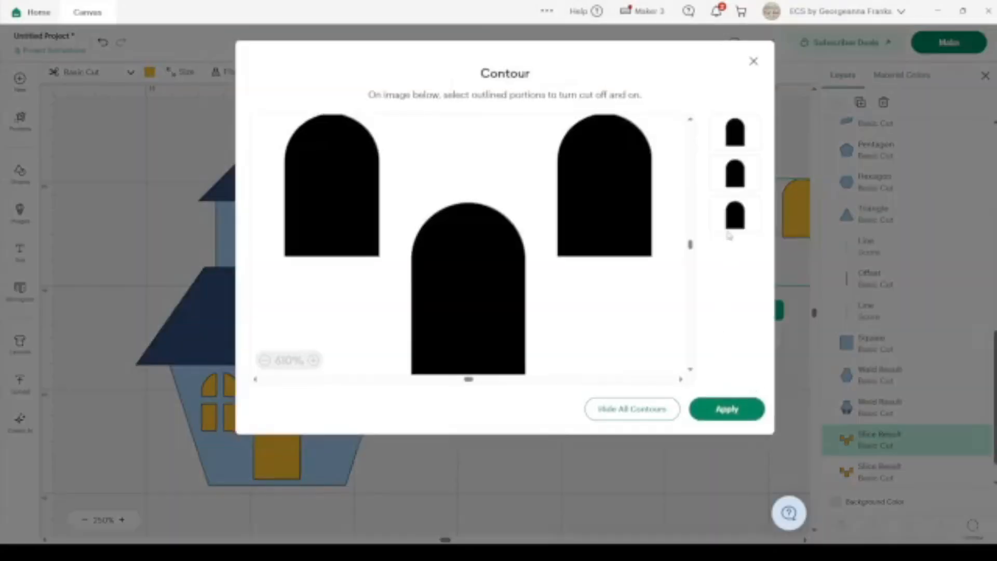
{"action": "left_click", "coordinate": [498, 300]}
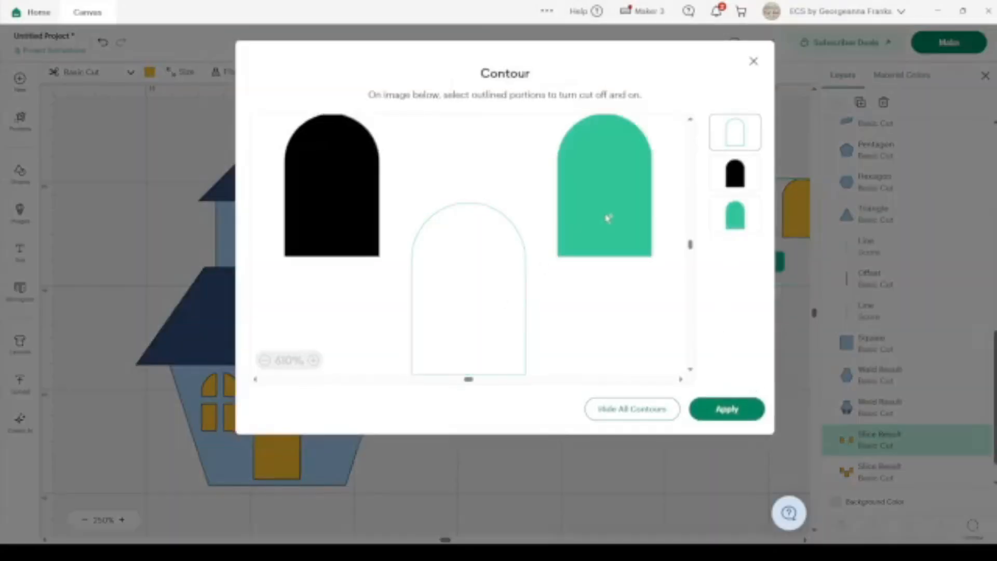
{"action": "left_click", "coordinate": [613, 223]}
{"action": "left_click", "coordinate": [733, 416]}
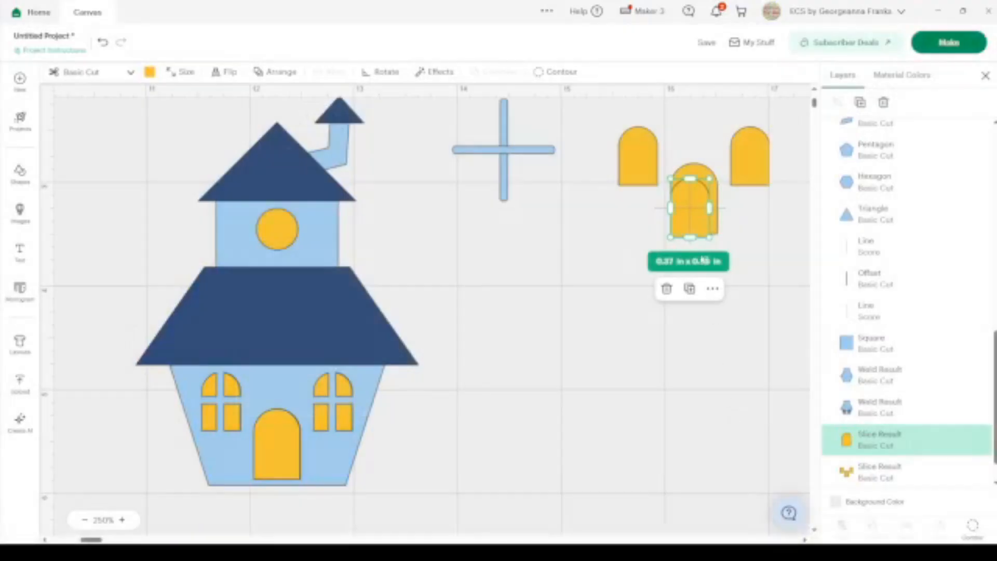
Move the yellow circle off the tower and place the single arched window there instead.
{"action": "left_click_drag", "start_coordinate": [698, 229], "coordinate": [551, 269]}
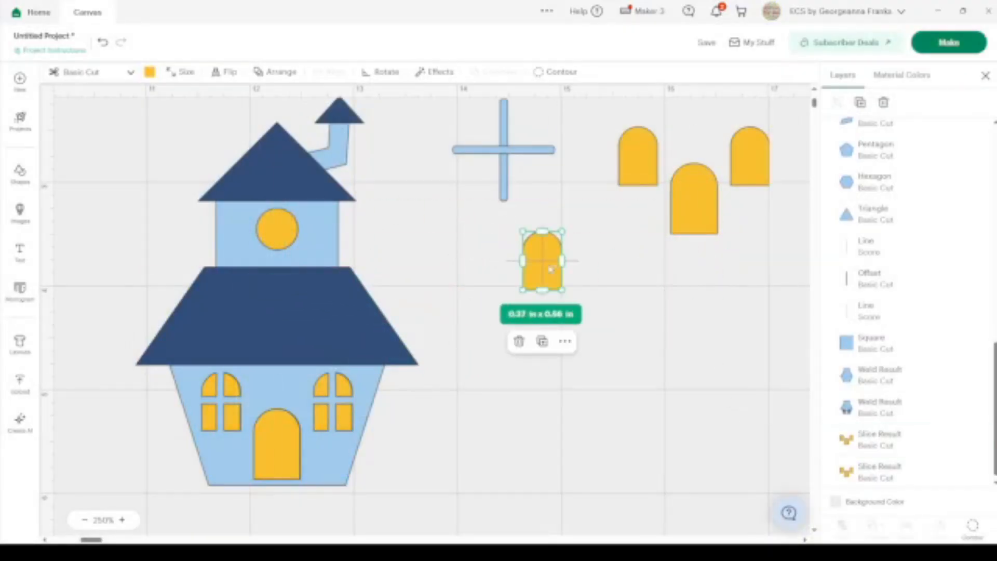
{"action": "left_click_drag", "start_coordinate": [275, 229], "coordinate": [591, 105]}
{"action": "left_click_drag", "start_coordinate": [540, 259], "coordinate": [274, 232]}
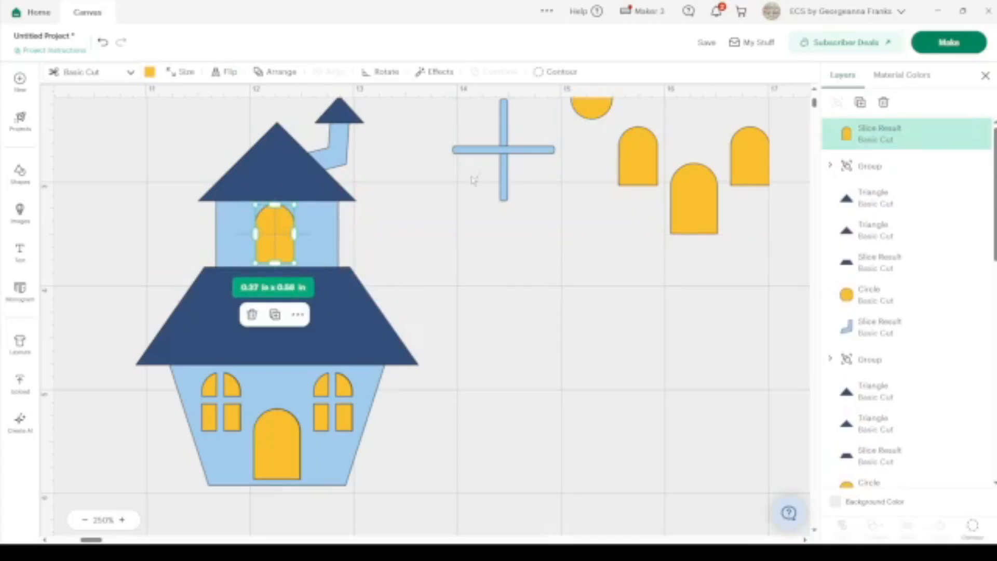
Move the light blue cross group aside, duplicate it, and weld the copy into one shape.
{"action": "left_click", "coordinate": [501, 153]}
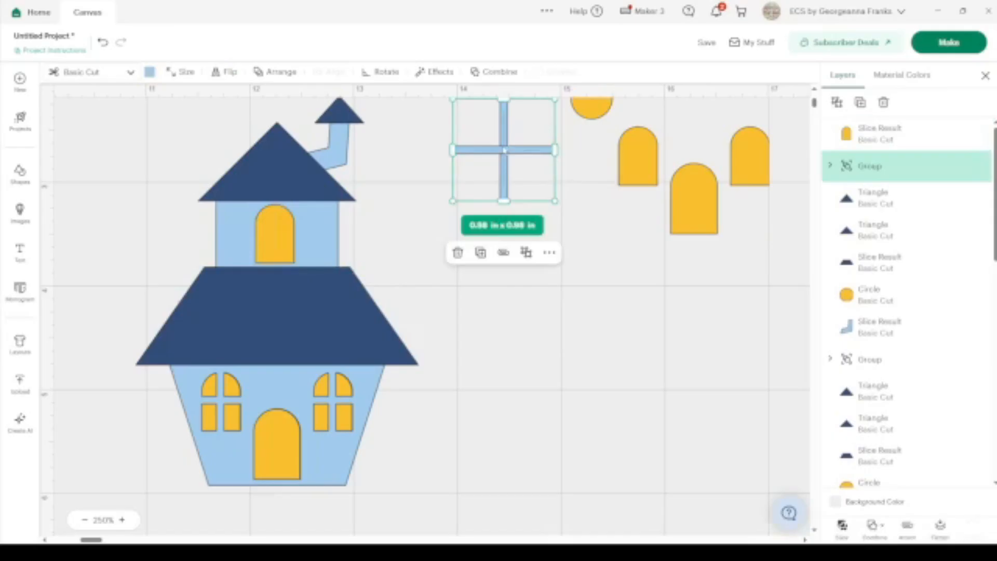
{"action": "left_click_drag", "start_coordinate": [504, 150], "coordinate": [587, 167]}
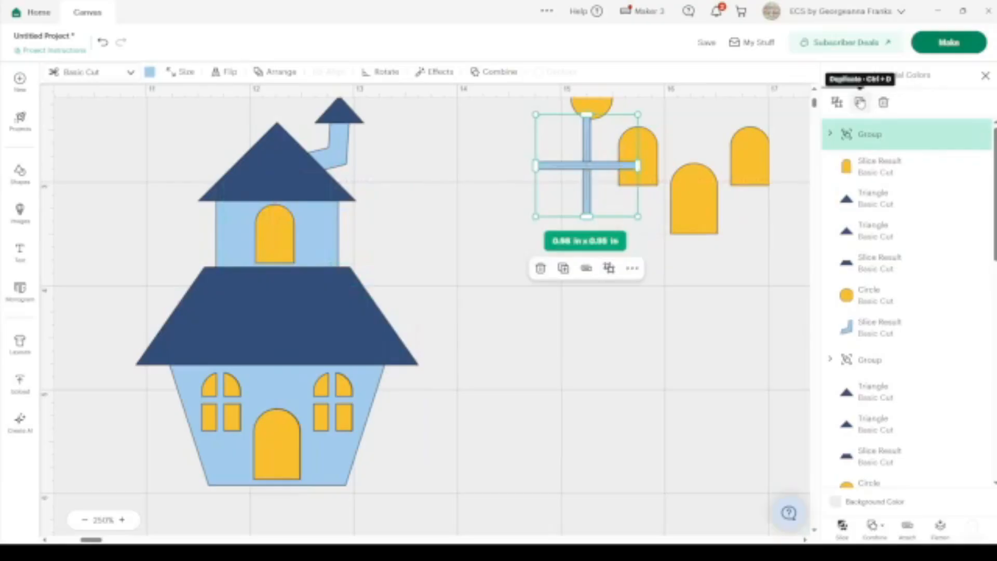
{"action": "left_click", "coordinate": [860, 102]}
{"action": "left_click", "coordinate": [874, 525]}
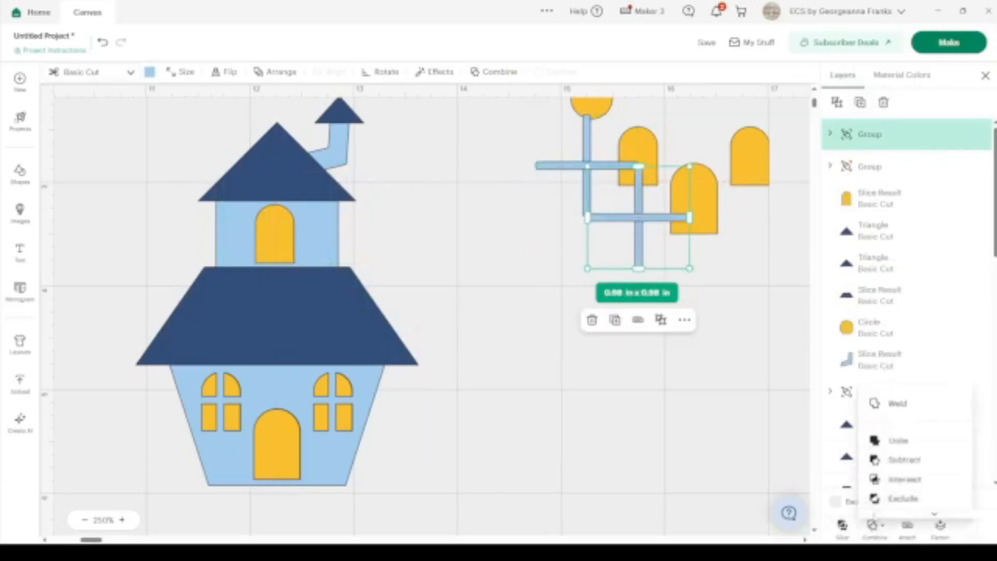
{"action": "left_click", "coordinate": [899, 403]}
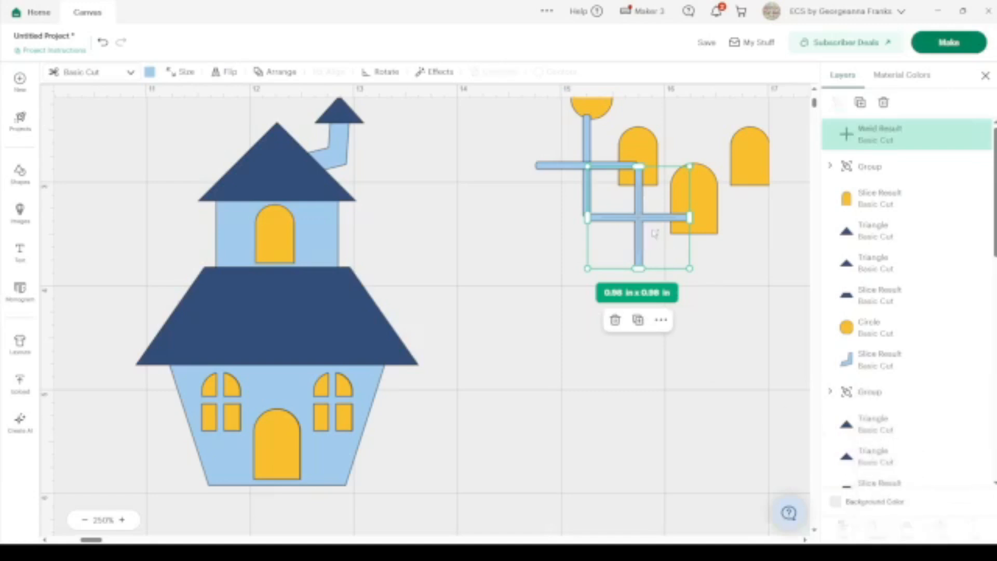
Place the welded cross over the tower's arched window and align the two shapes by their centers.
{"action": "left_click_drag", "start_coordinate": [644, 223], "coordinate": [276, 239]}
{"action": "left_click", "coordinate": [287, 217], "text": "shift"}
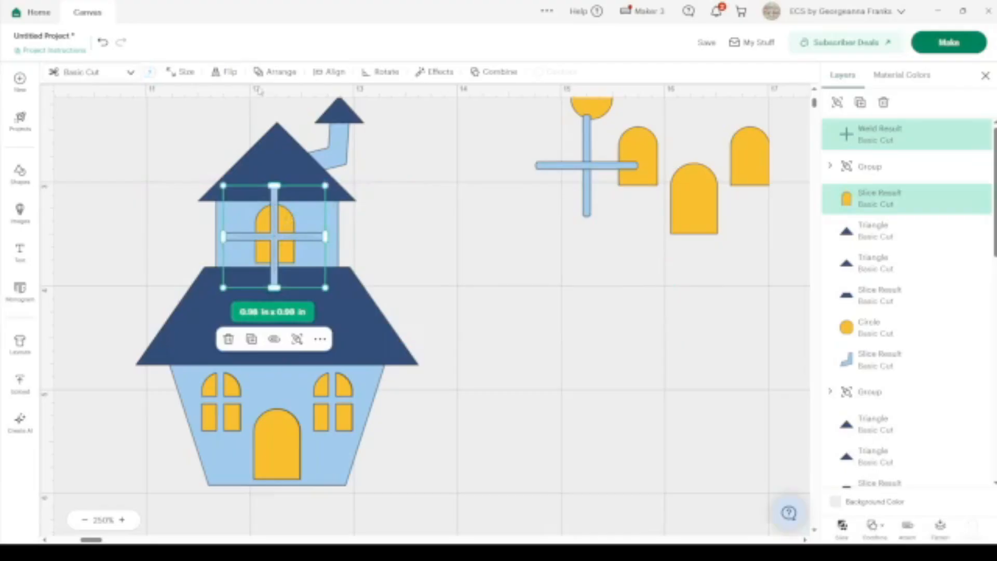
{"action": "left_click", "coordinate": [334, 73]}
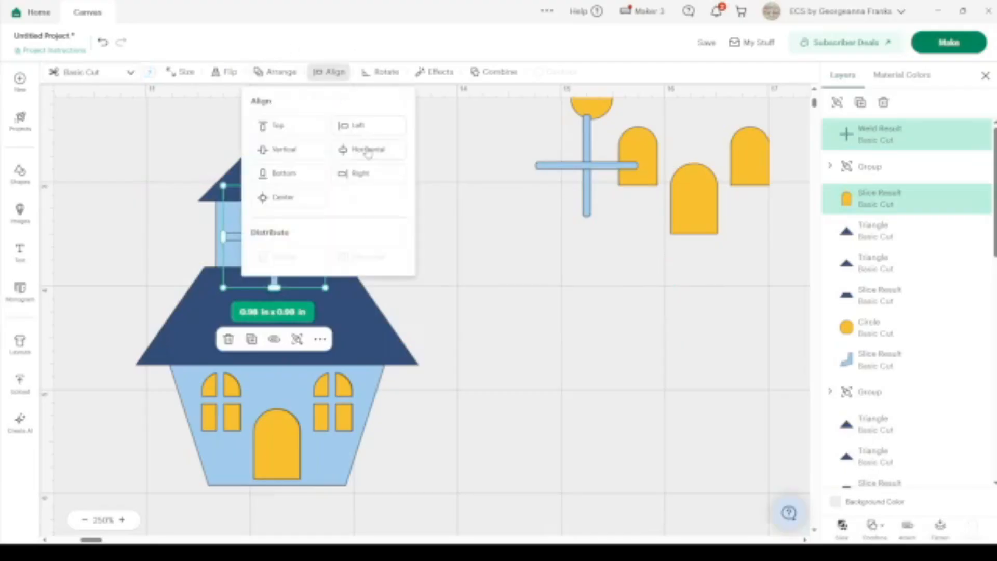
{"action": "left_click", "coordinate": [286, 198]}
{"action": "left_click", "coordinate": [499, 288]}
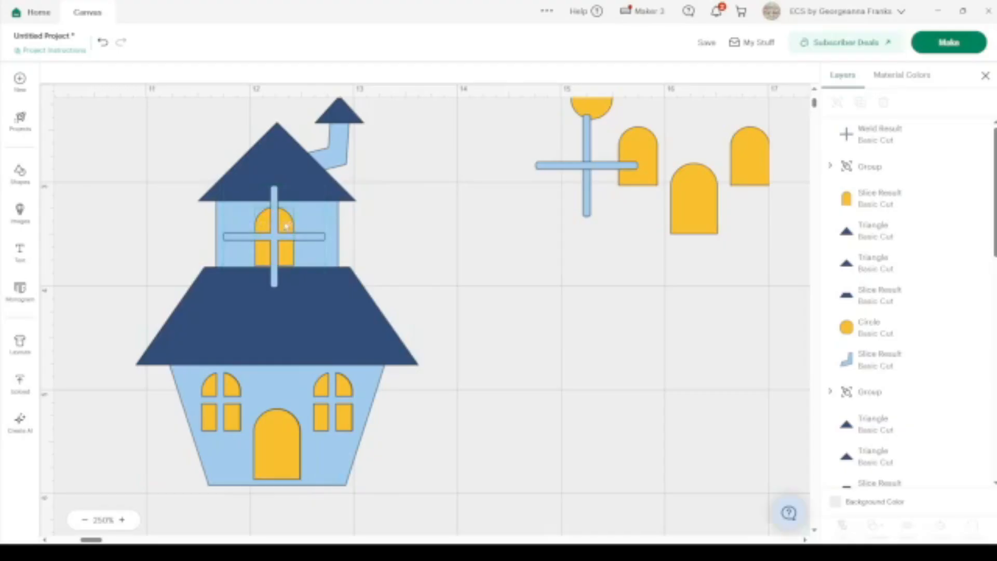
Slice the arched window shape out of the light blue house body.
{"action": "left_click", "coordinate": [287, 226]}
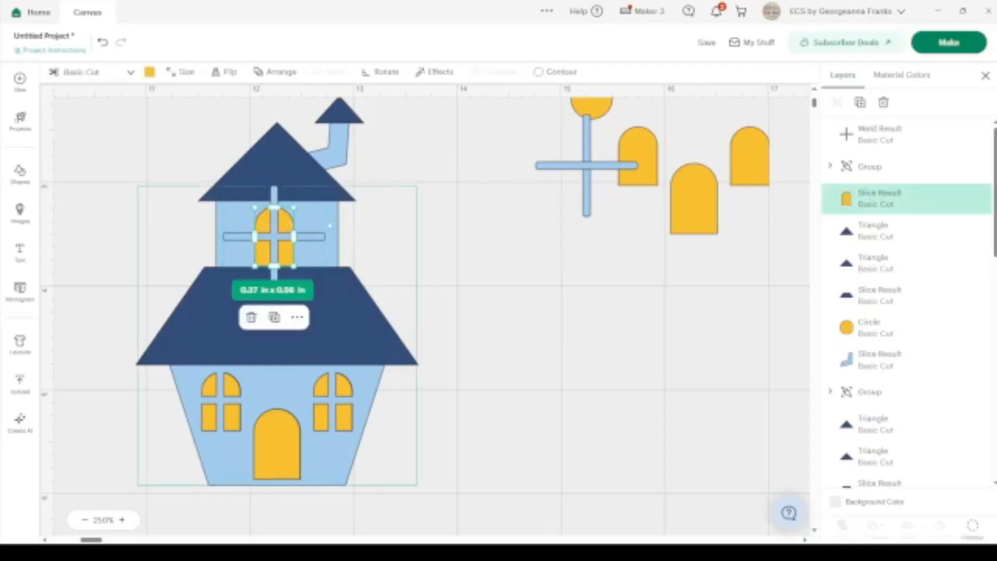
{"action": "left_click", "coordinate": [335, 222], "text": "shift"}
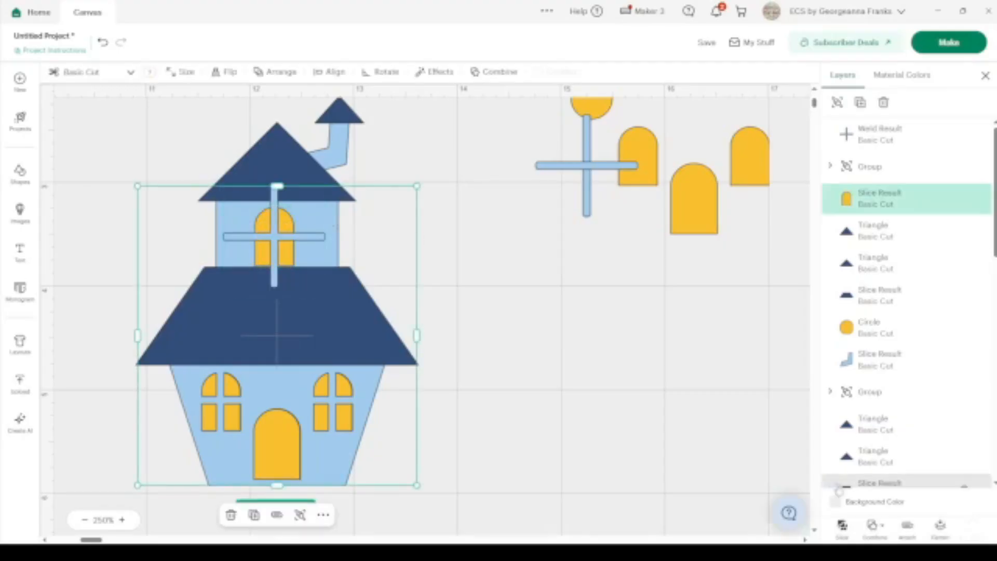
{"action": "left_click", "coordinate": [847, 531]}
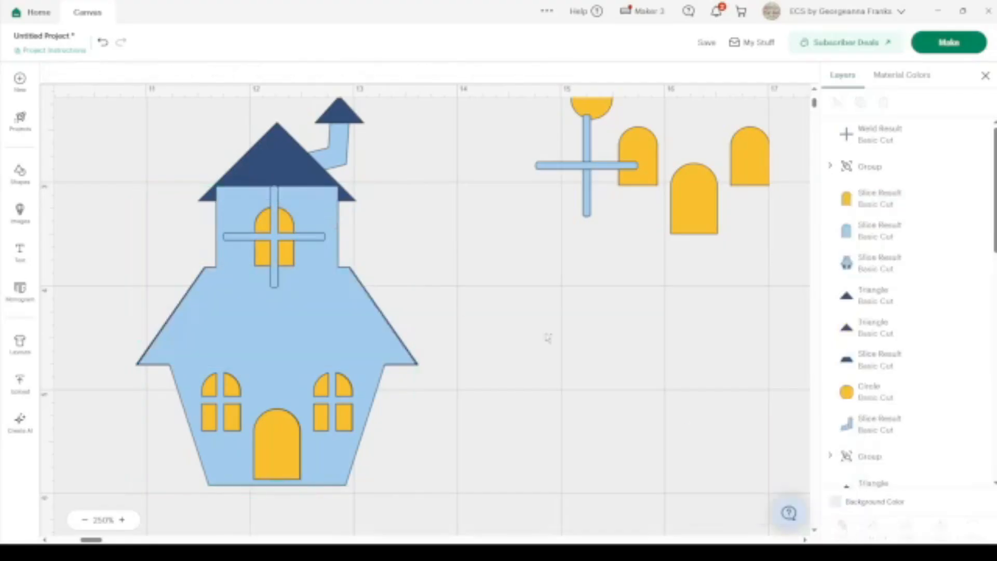
Weld the cross on the tower window to the light blue house body.
{"action": "left_click", "coordinate": [276, 240]}
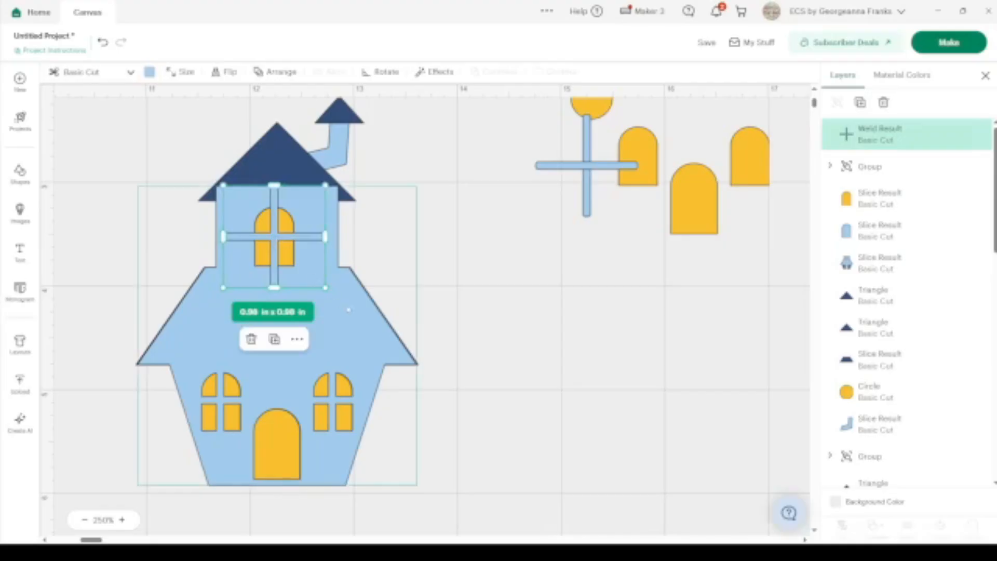
{"action": "left_click", "coordinate": [359, 322], "text": "shift"}
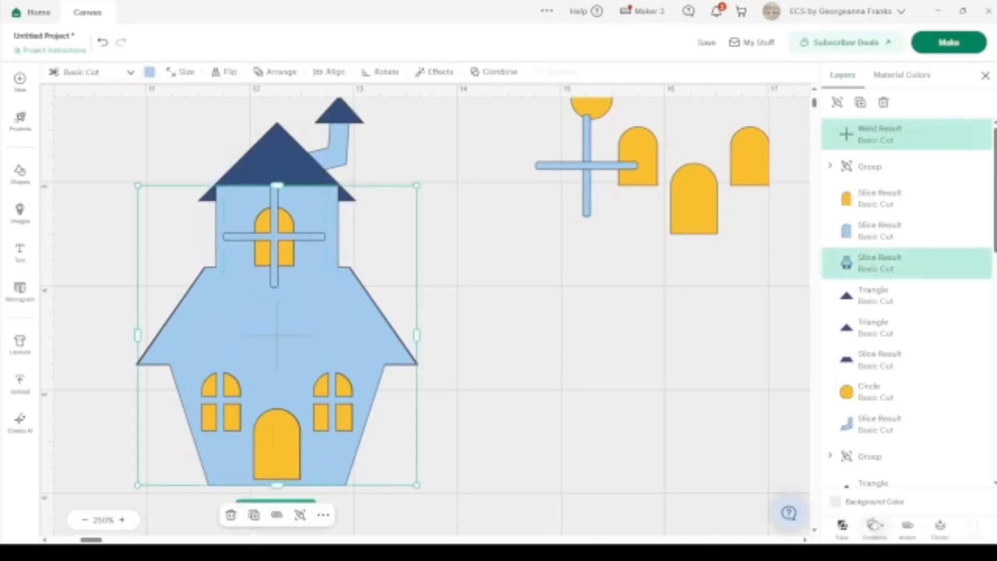
{"action": "left_click", "coordinate": [876, 529]}
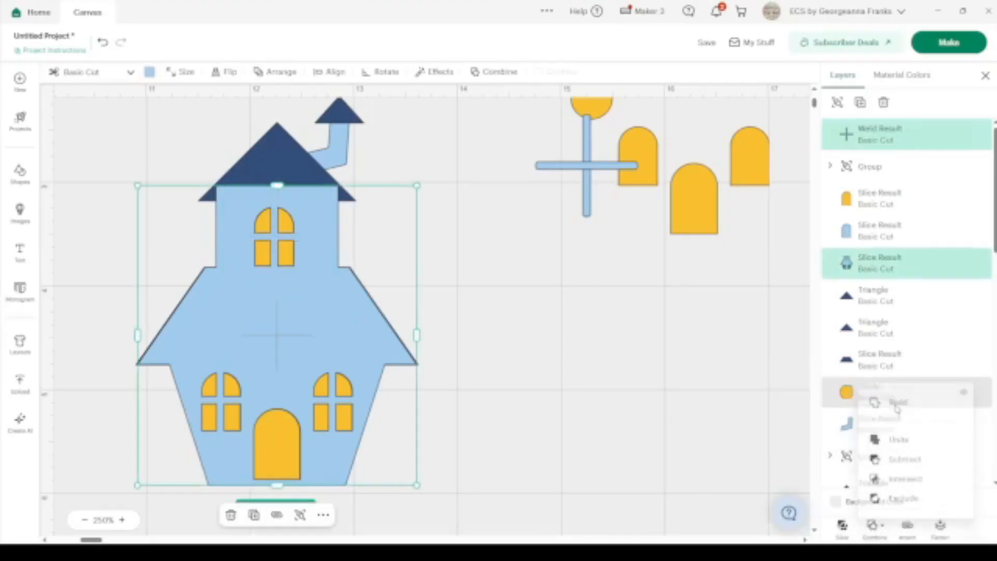
{"action": "left_click", "coordinate": [872, 403]}
{"action": "left_click", "coordinate": [442, 362]}
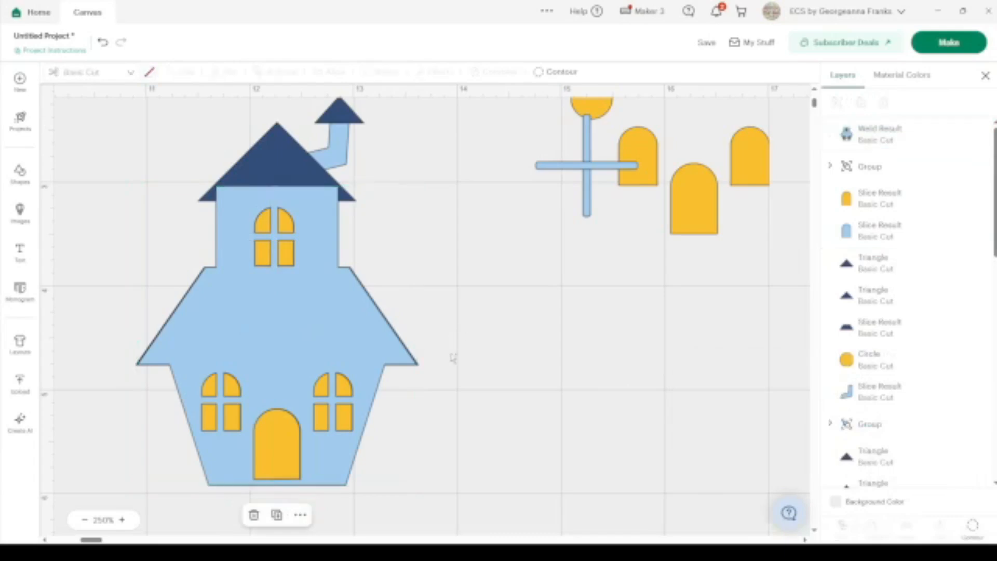
Narrow the lower roof of the house with the paned windows from both sides to a width of 2.69 in.
{"action": "left_click", "coordinate": [419, 365]}
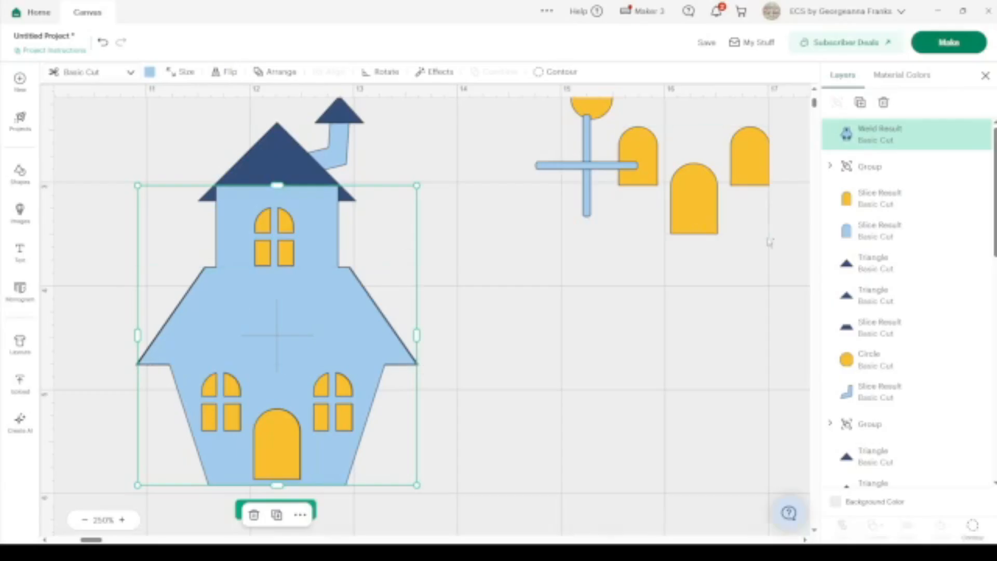
{"action": "scroll", "coordinate": [907, 350], "scroll_direction": "down", "scroll_amount": 3}
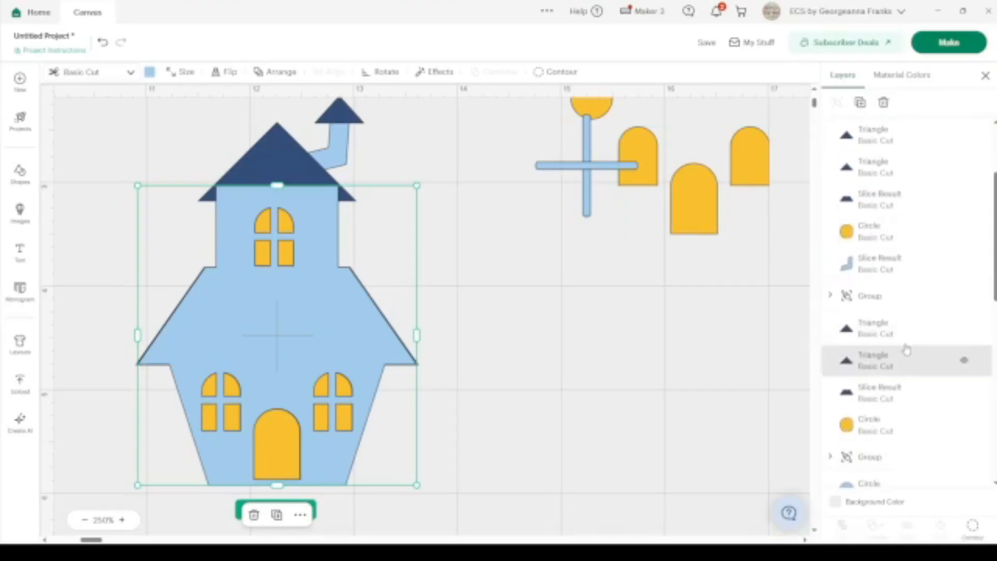
{"action": "left_click", "coordinate": [873, 404]}
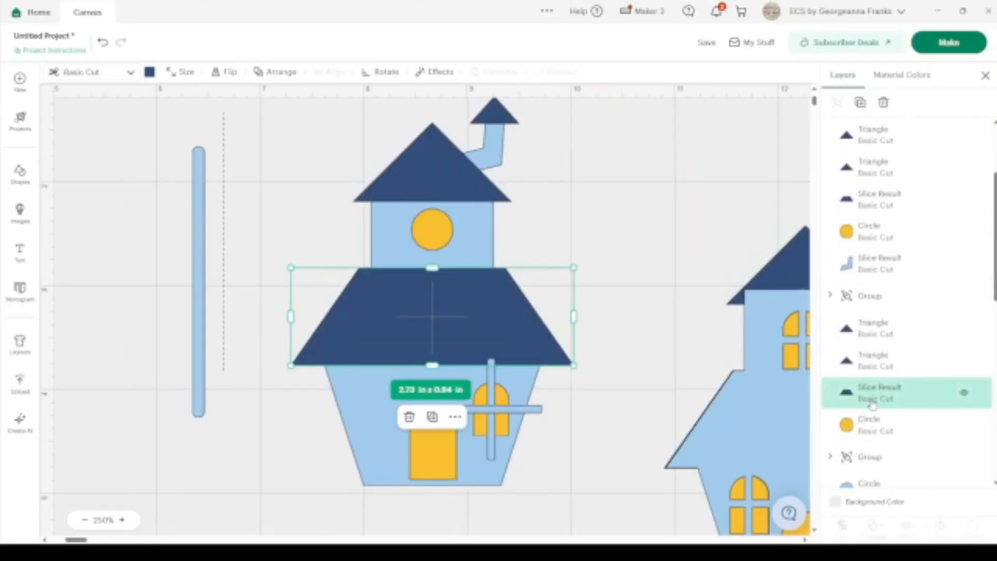
{"action": "scroll", "coordinate": [872, 405], "scroll_direction": "down", "scroll_amount": 8}
{"action": "scroll", "coordinate": [873, 405], "scroll_direction": "up", "scroll_amount": 8}
{"action": "scroll", "coordinate": [872, 405], "scroll_direction": "up", "scroll_amount": 1}
{"action": "left_click", "coordinate": [878, 278]}
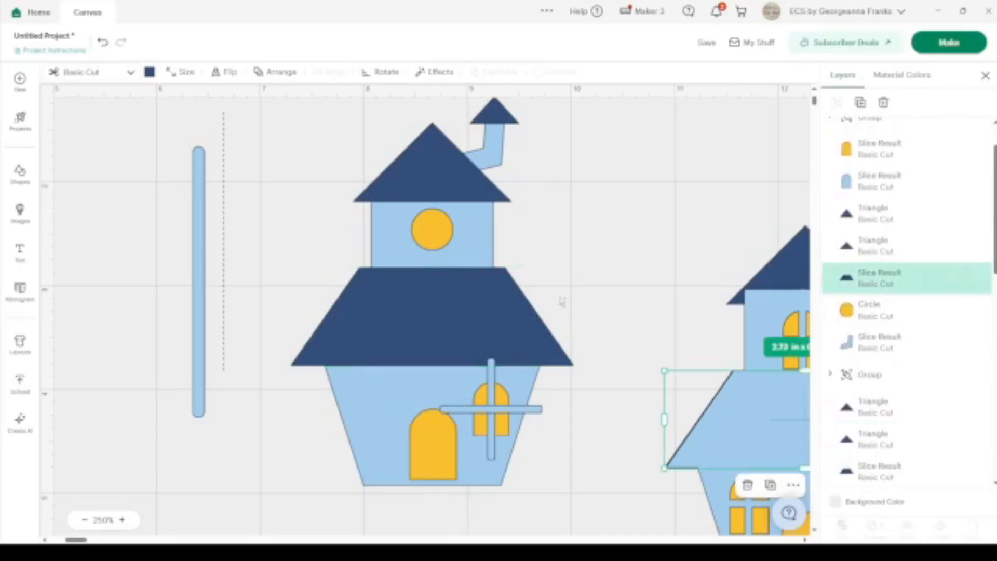
{"action": "scroll", "coordinate": [562, 301], "scroll_direction": "right", "scroll_amount": 5}
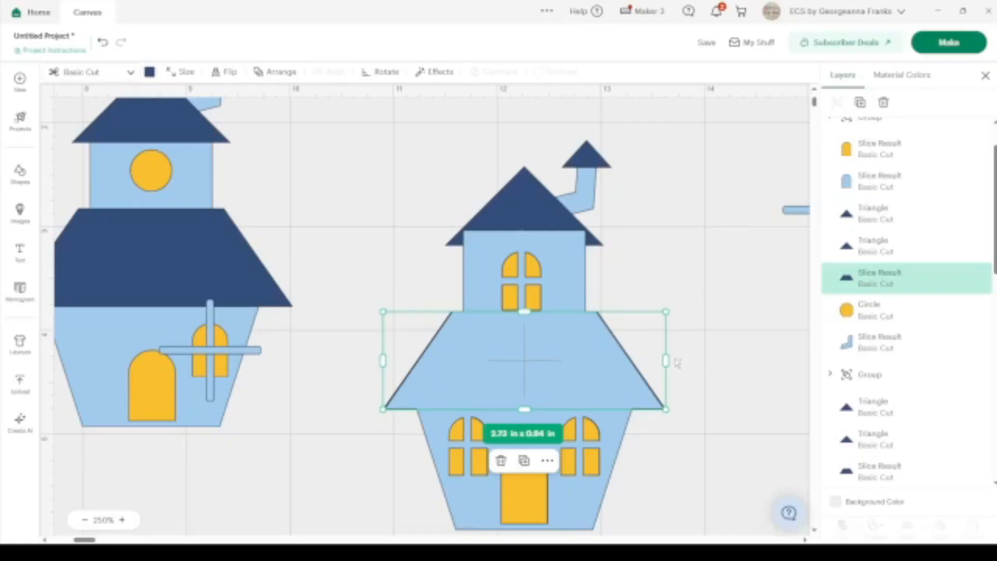
{"action": "left_click_drag", "start_coordinate": [666, 360], "coordinate": [665, 361]}
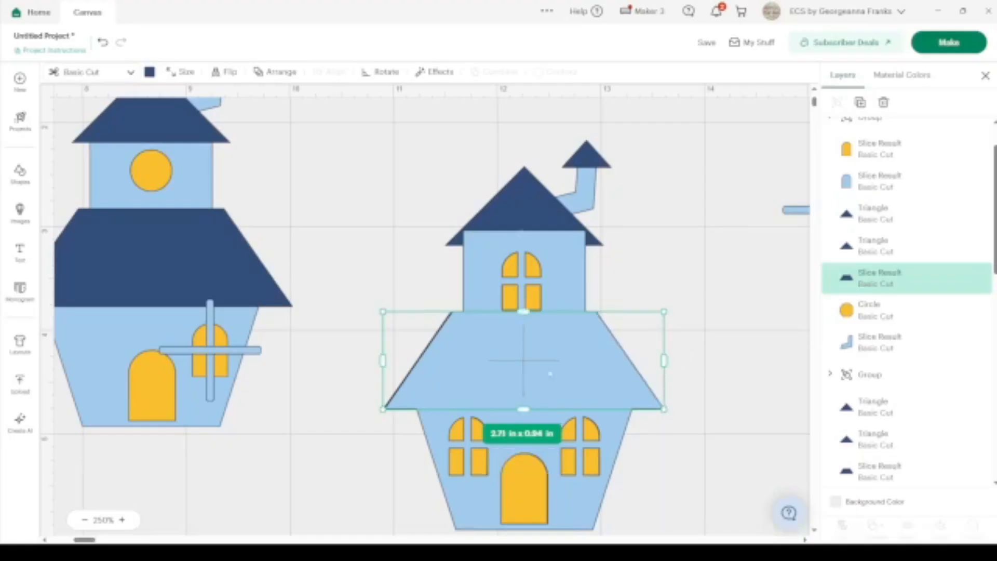
{"action": "left_click_drag", "start_coordinate": [384, 361], "coordinate": [387, 363]}
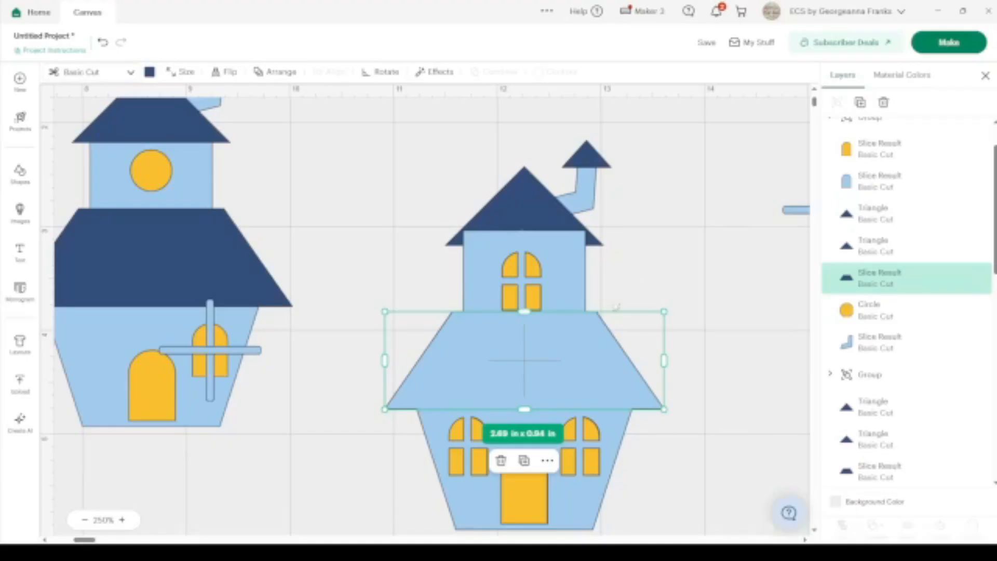
Bring the tower's triangular roof and the lower roof to the front of the light blue house body.
{"action": "left_click", "coordinate": [562, 343]}
{"action": "left_click", "coordinate": [523, 209]}
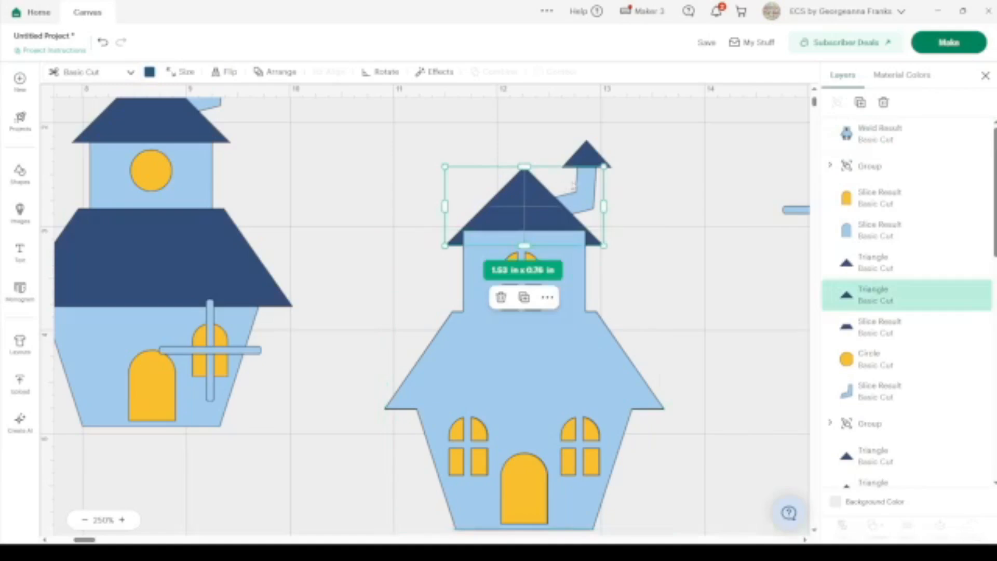
{"action": "key", "text": "ctrl+shift+Up"}
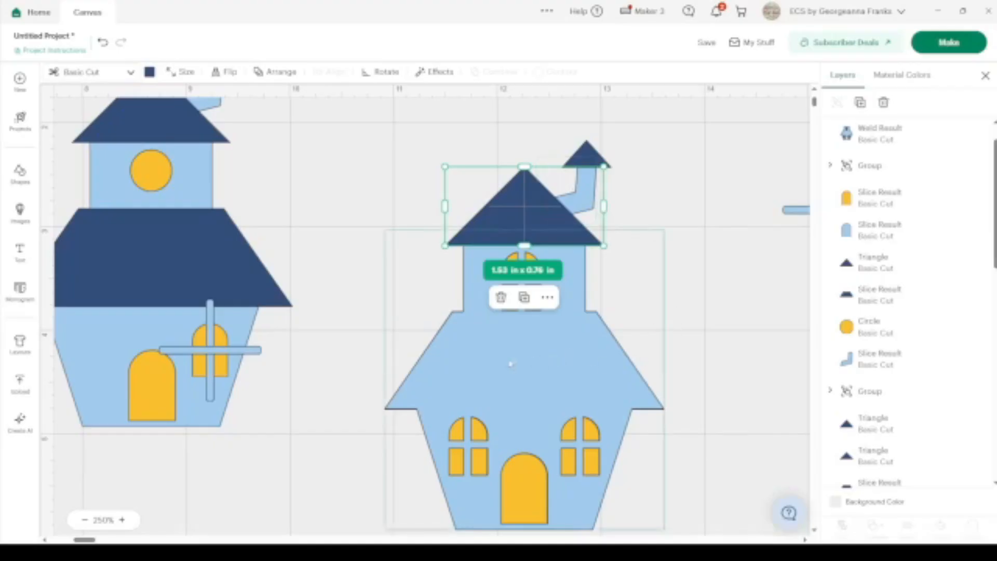
{"action": "left_click", "coordinate": [865, 306]}
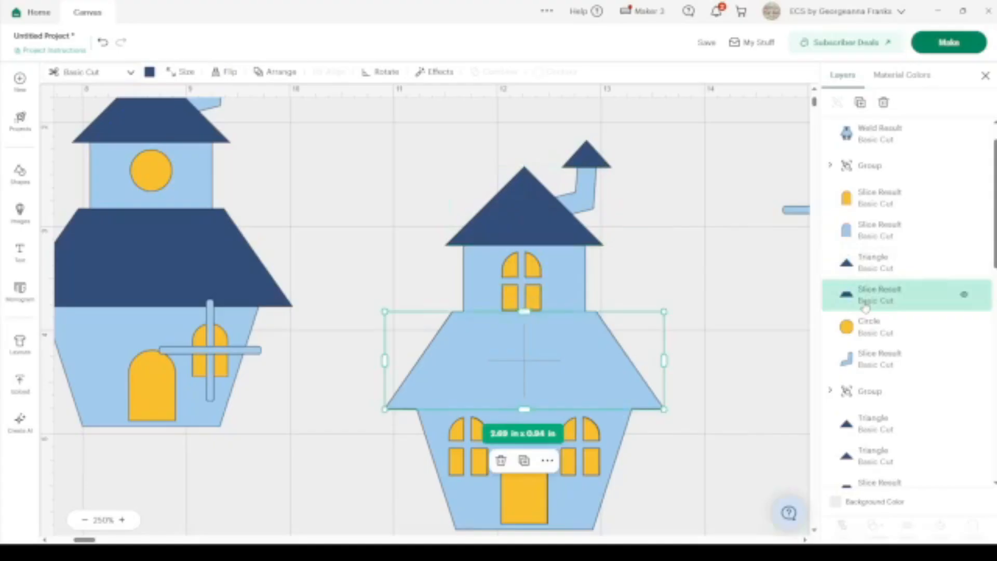
{"action": "key", "text": "ctrl+shift+]"}
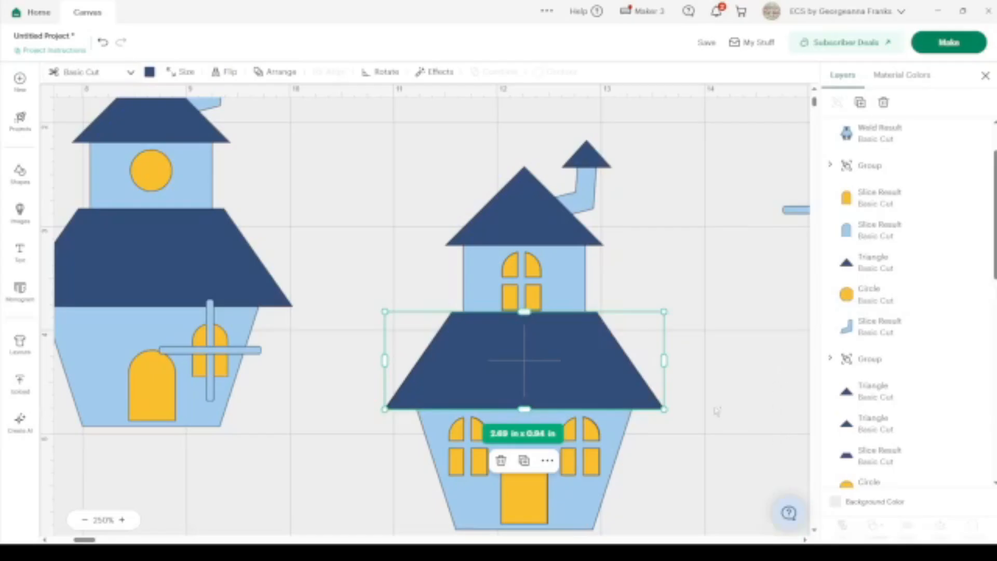
{"action": "left_click", "coordinate": [709, 289]}
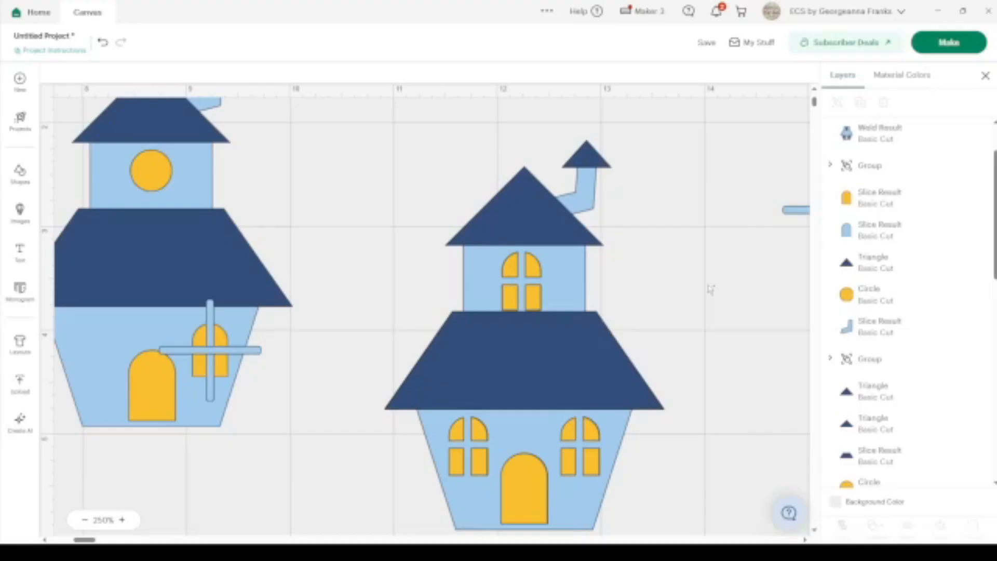
Undo the roof reordering and resizing, then the tower window's weld and slice.
{"action": "key", "text": "ctrl+z"}
{"action": "key", "text": "ctrl+z"}
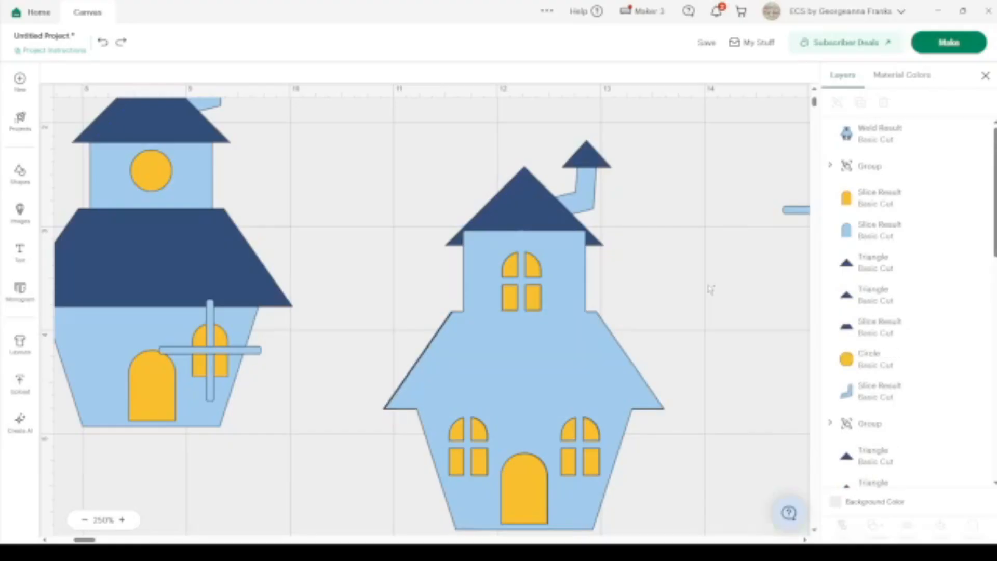
{"action": "key", "text": "ctrl+z"}
{"action": "key", "text": "ctrl+z"}
{"action": "key", "text": "ctrl+z"}
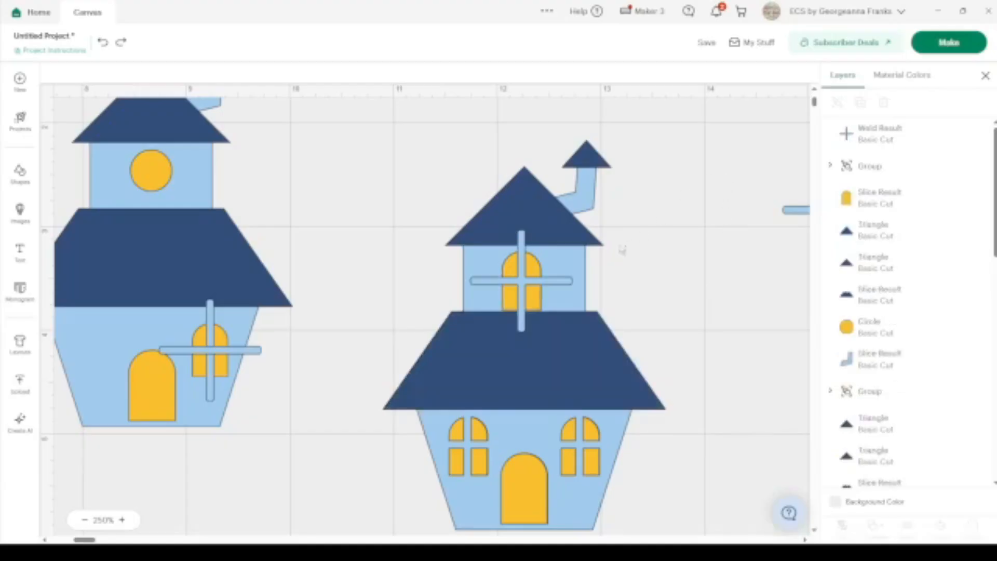
Move the tower's arched window and its cross together slightly upward, away from the lower roof.
{"action": "left_click", "coordinate": [533, 296]}
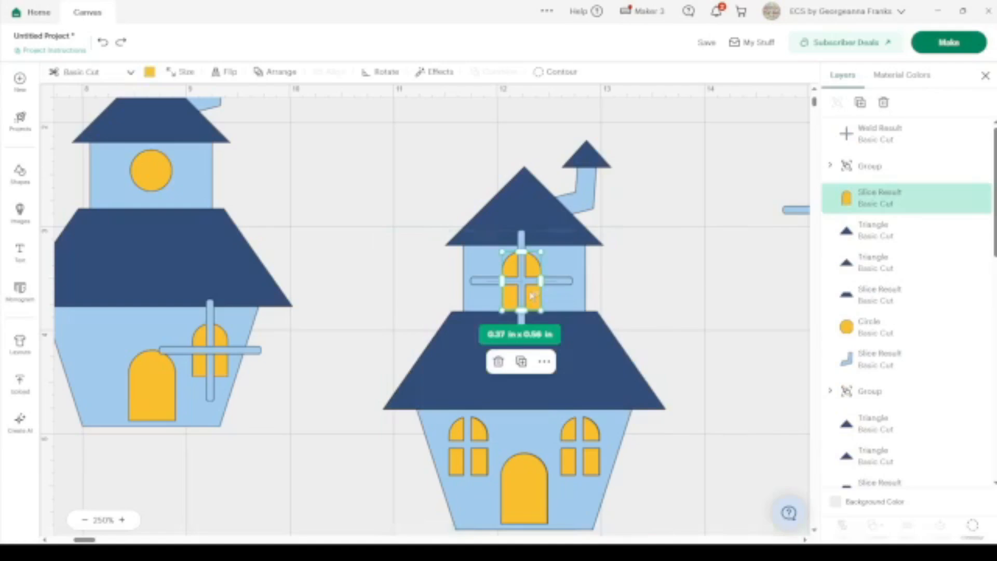
{"action": "left_click", "coordinate": [521, 284], "text": "shift"}
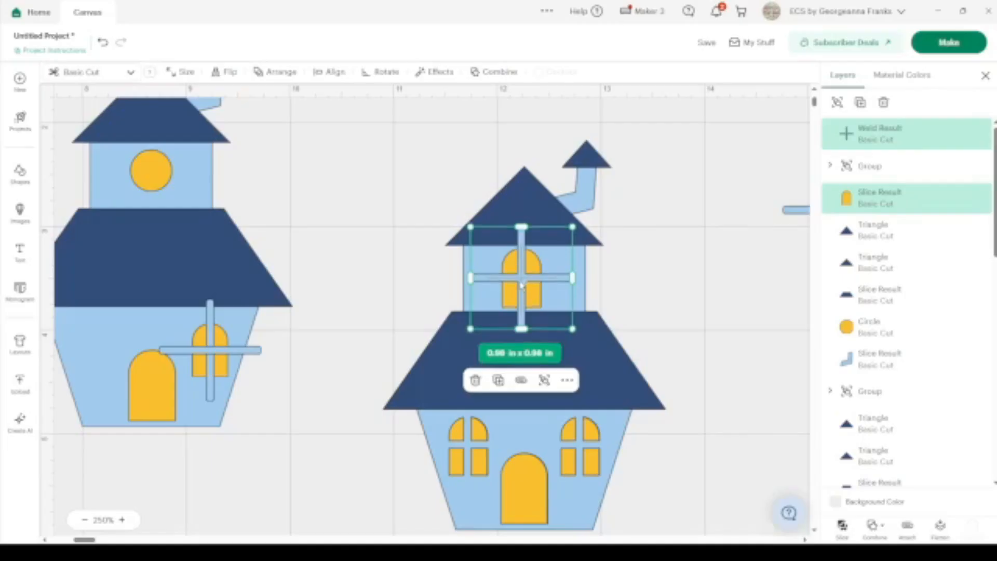
{"action": "left_click", "coordinate": [676, 253]}
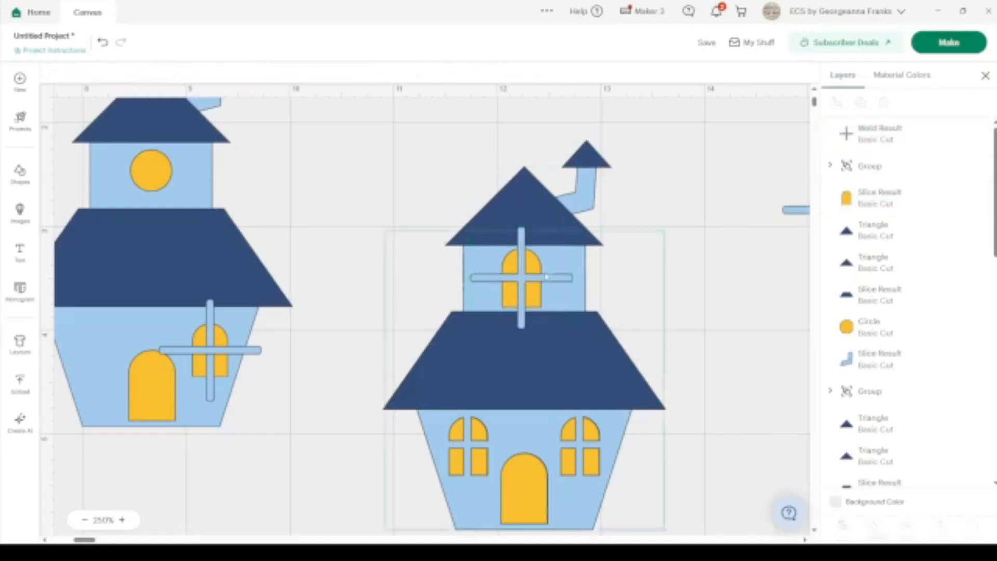
Slice the tower's arched window shape out of the light blue house body.
{"action": "left_click", "coordinate": [535, 265]}
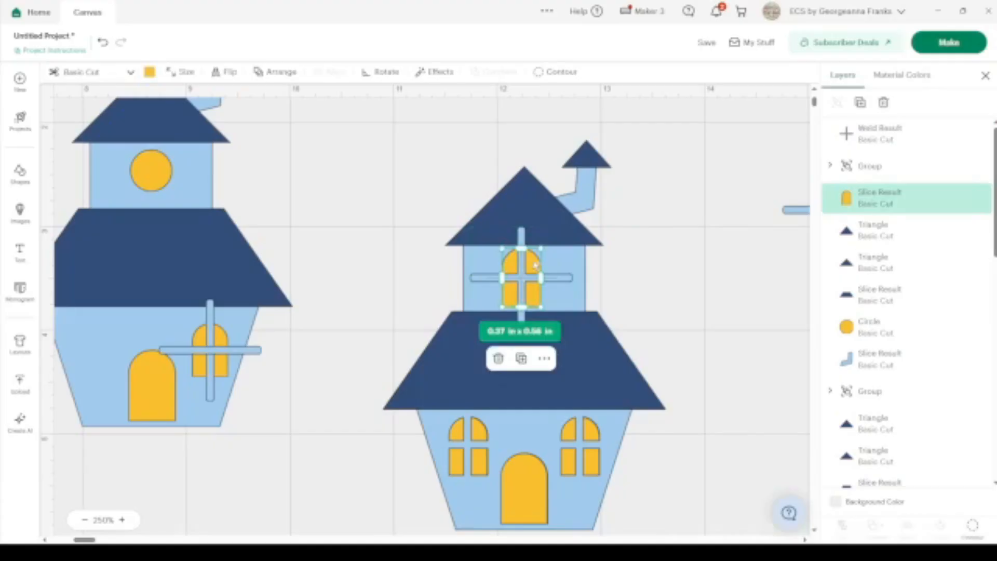
{"action": "left_click", "coordinate": [575, 268], "text": "shift"}
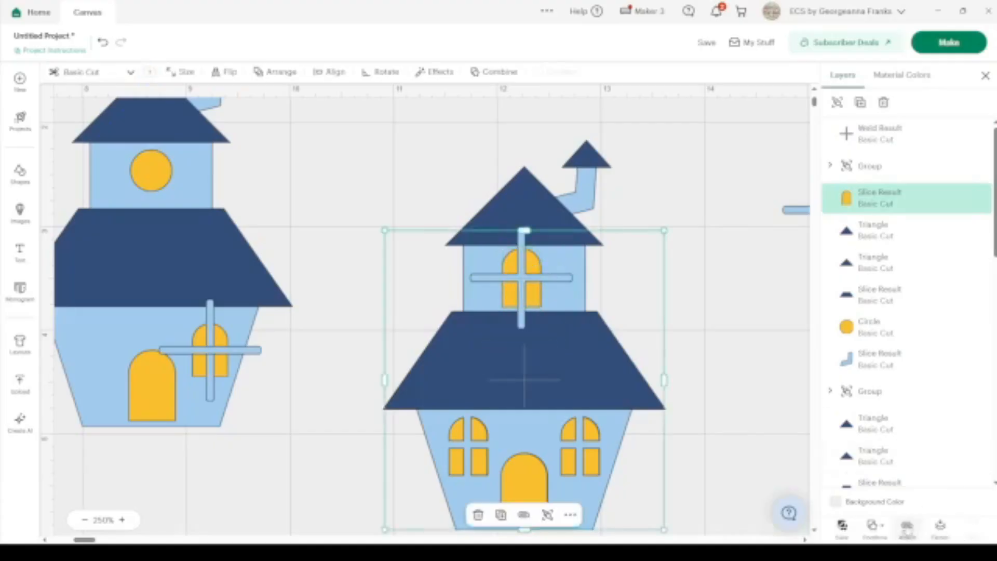
{"action": "left_click", "coordinate": [841, 530]}
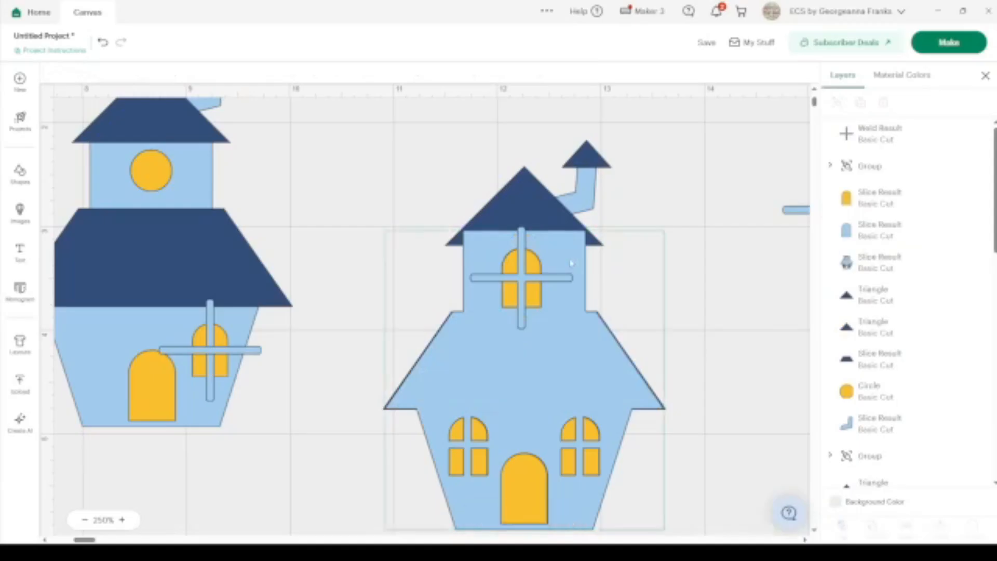
Move the yellow arched window to the empty area beside the house and delete the light blue window cut-out.
{"action": "left_click", "coordinate": [534, 266]}
{"action": "left_click_drag", "start_coordinate": [532, 267], "coordinate": [741, 143]}
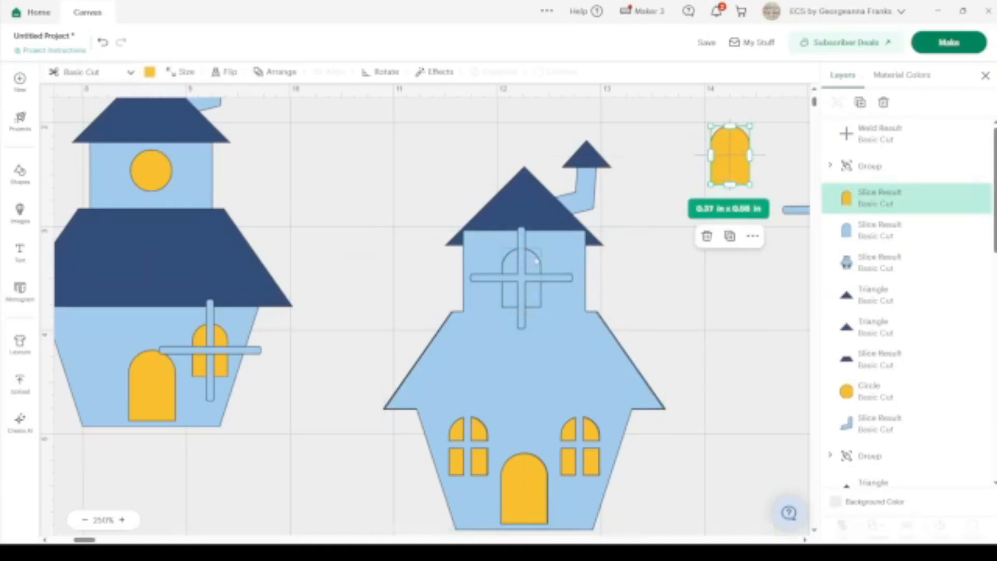
{"action": "left_click", "coordinate": [535, 261]}
{"action": "key", "text": "Delete"}
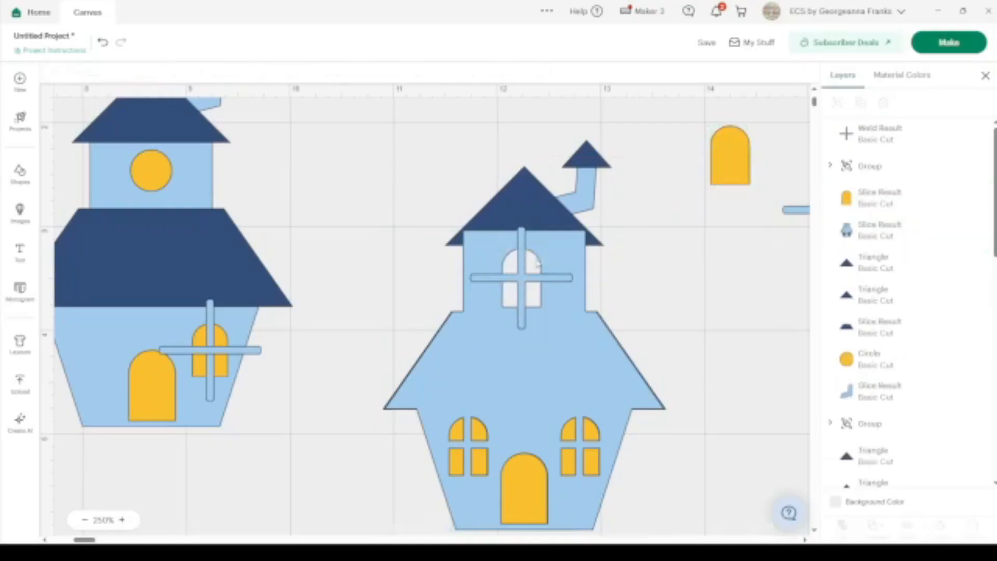
Try to weld the cross on the tower window to the light blue house body.
{"action": "left_click", "coordinate": [528, 279]}
{"action": "left_click", "coordinate": [592, 352], "text": "shift"}
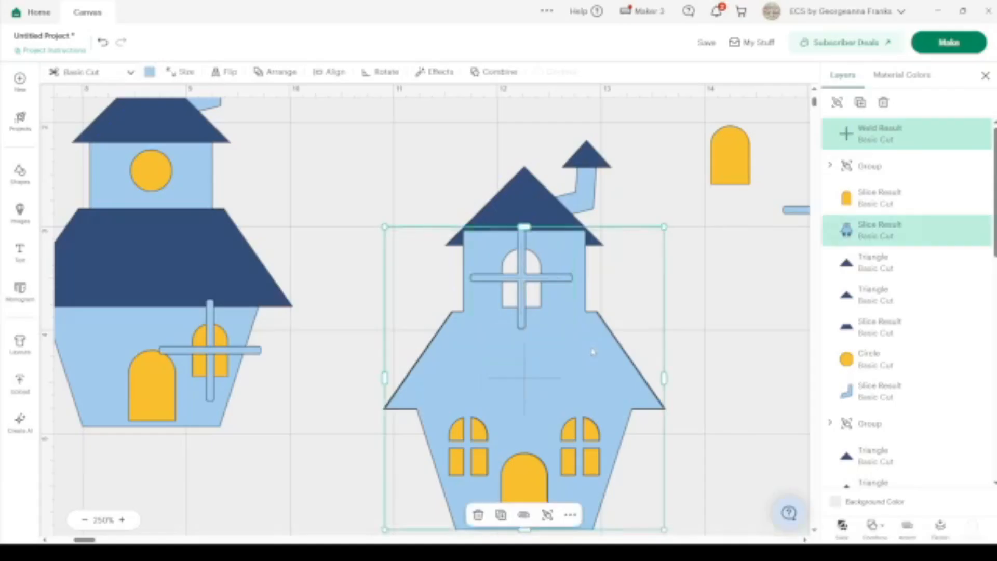
{"action": "left_click", "coordinate": [874, 524]}
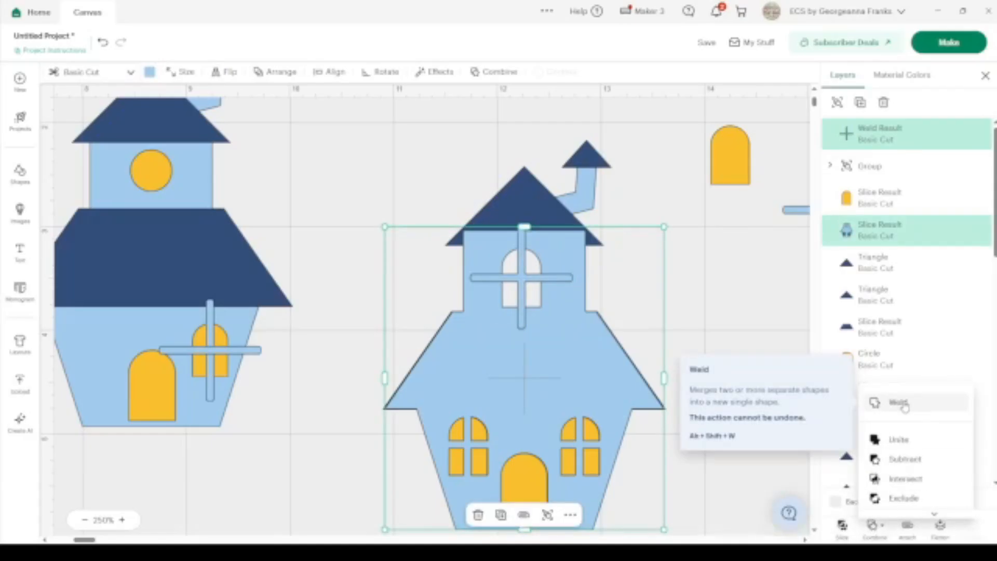
{"action": "left_click", "coordinate": [763, 287]}
{"action": "left_click_drag", "start_coordinate": [521, 196], "coordinate": [512, 149]}
{"action": "key", "text": "ctrl+z"}
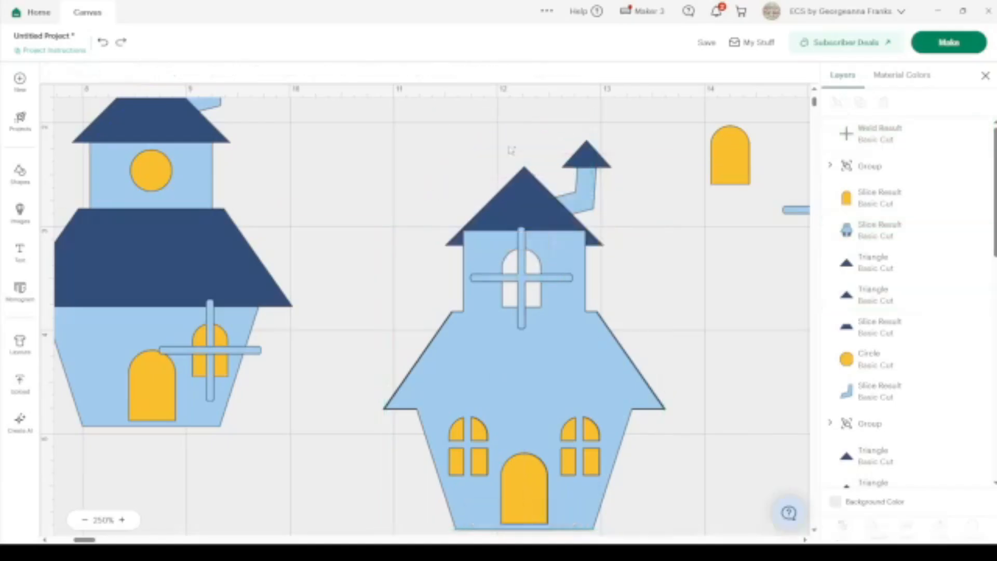
Duplicate the yellow arched window, place the copy over the cross's upper end, and slice the cross with it.
{"action": "left_click", "coordinate": [525, 283]}
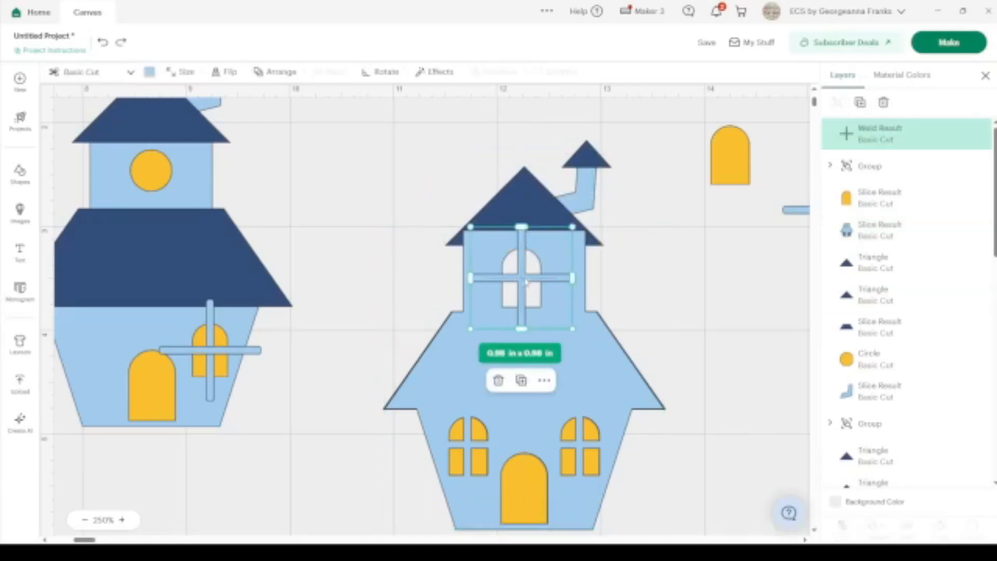
{"action": "left_click", "coordinate": [722, 166]}
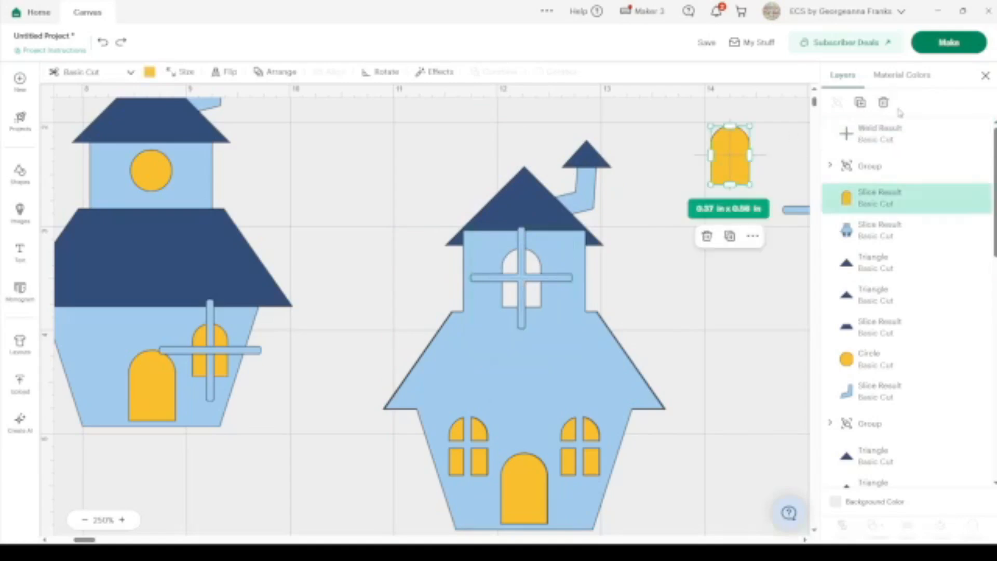
{"action": "left_click", "coordinate": [860, 103]}
{"action": "left_click_drag", "start_coordinate": [774, 223], "coordinate": [514, 223]}
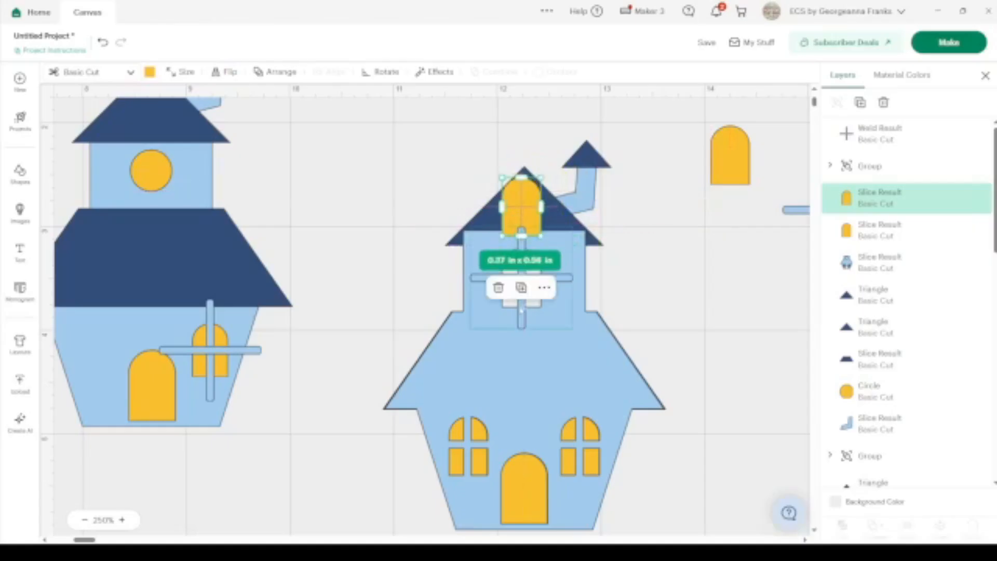
{"action": "left_click", "coordinate": [522, 321], "text": "shift"}
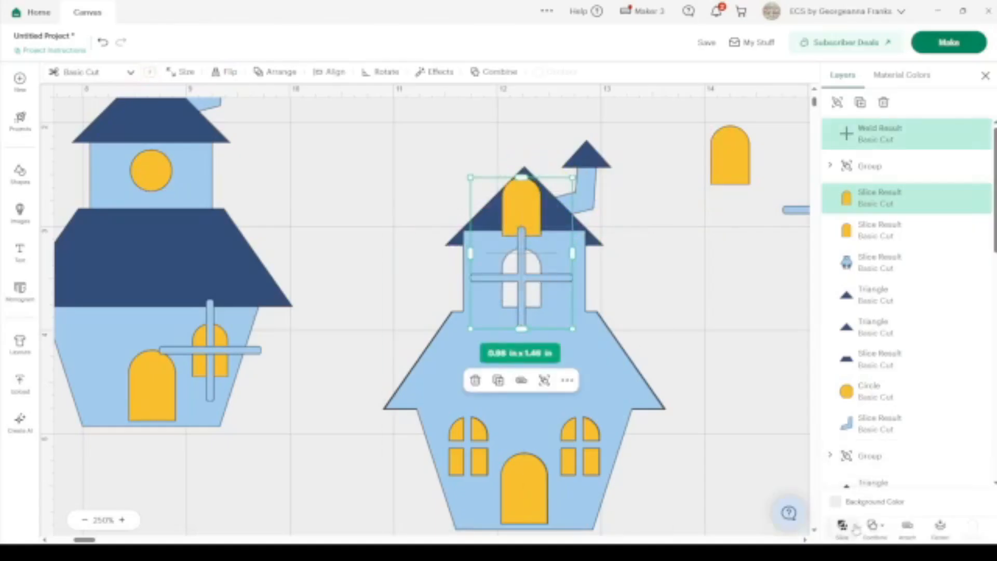
{"action": "left_click", "coordinate": [842, 526]}
Delete the leftover yellow arch and the small yellow piece at the top of the cross.
{"action": "left_click", "coordinate": [529, 216]}
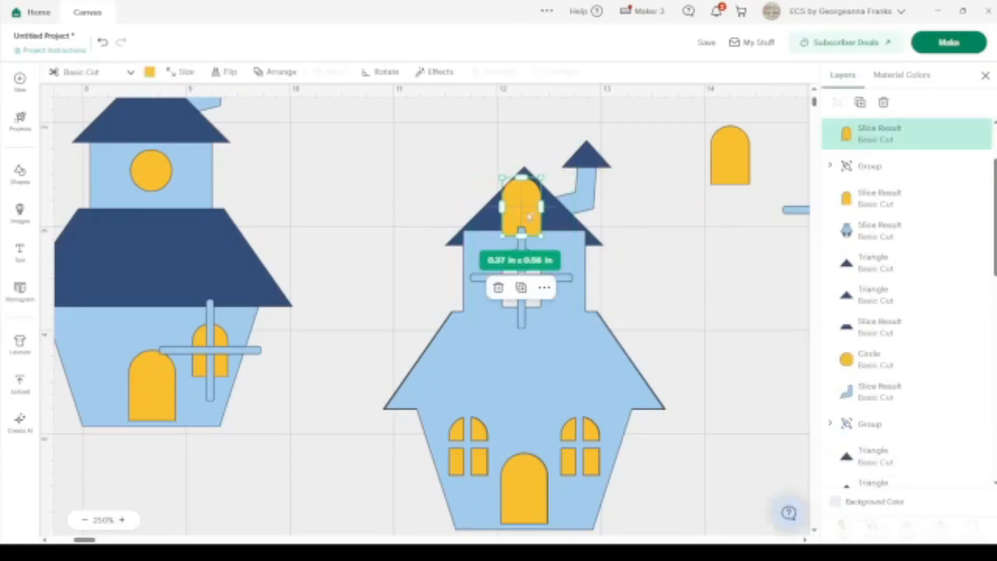
{"action": "key", "text": "Delete"}
{"action": "left_click", "coordinate": [521, 231]}
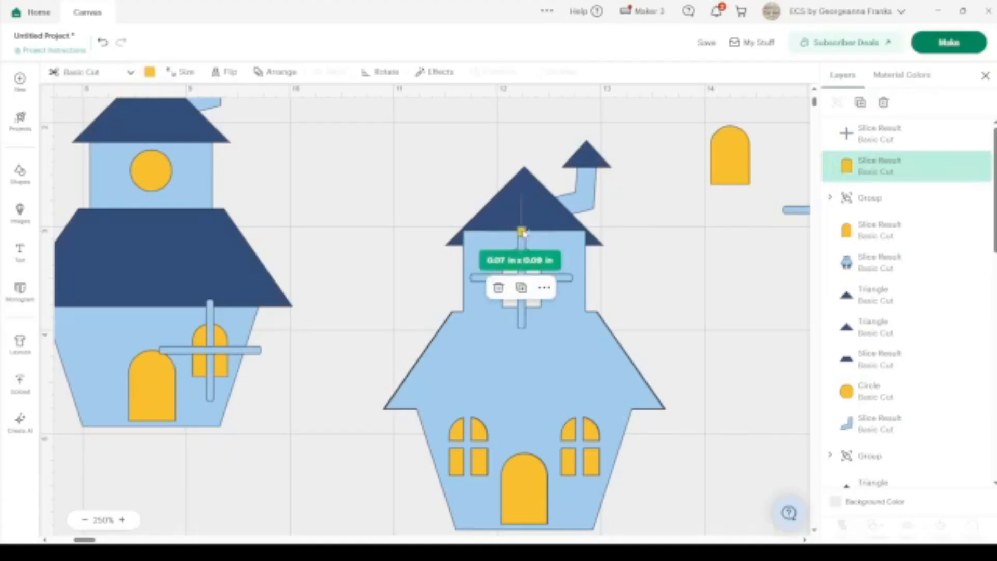
{"action": "key", "text": "Delete"}
Weld the shortened cross on the tower window to the light blue house body.
{"action": "left_click", "coordinate": [526, 283]}
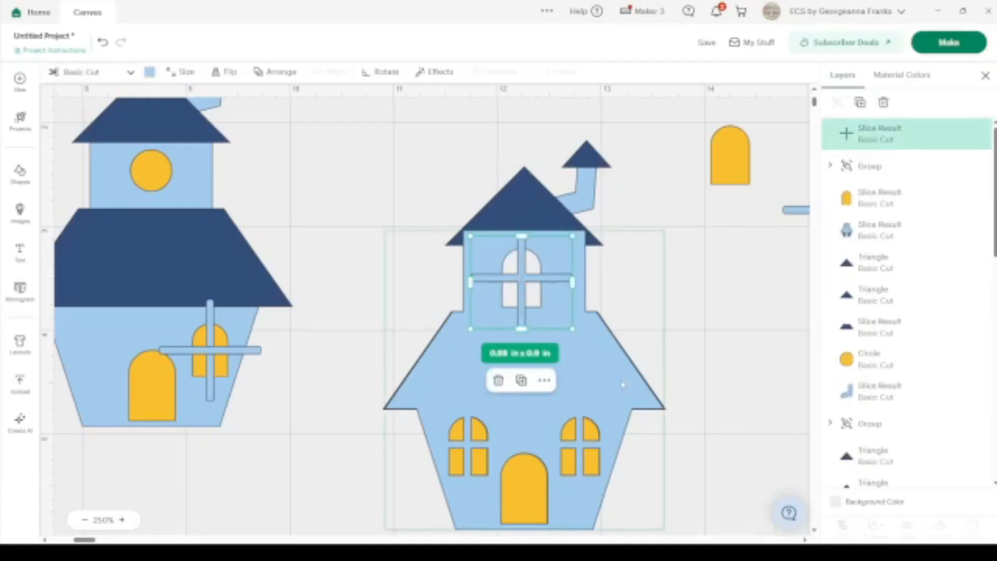
{"action": "left_click", "coordinate": [623, 383], "text": "shift"}
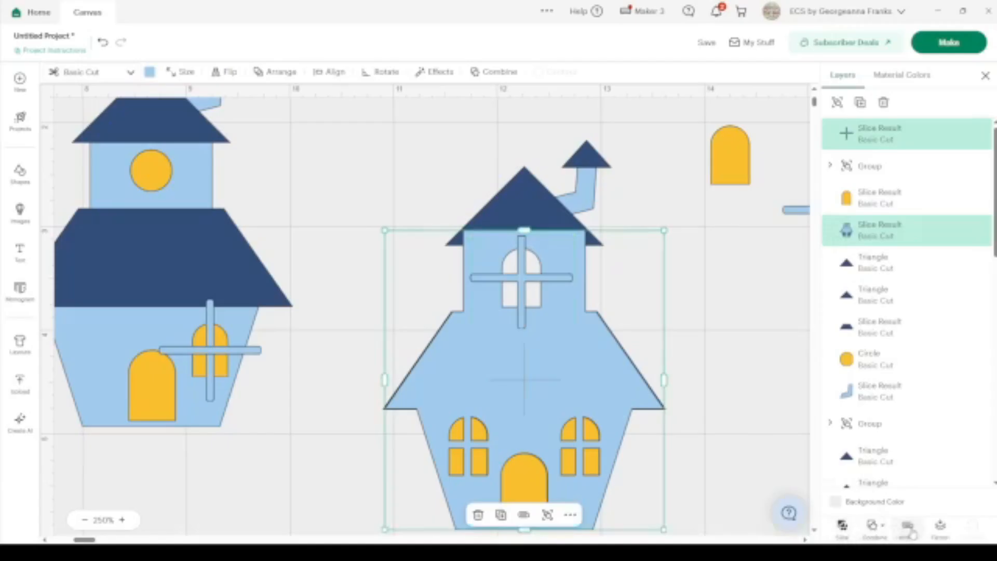
{"action": "left_click", "coordinate": [874, 525]}
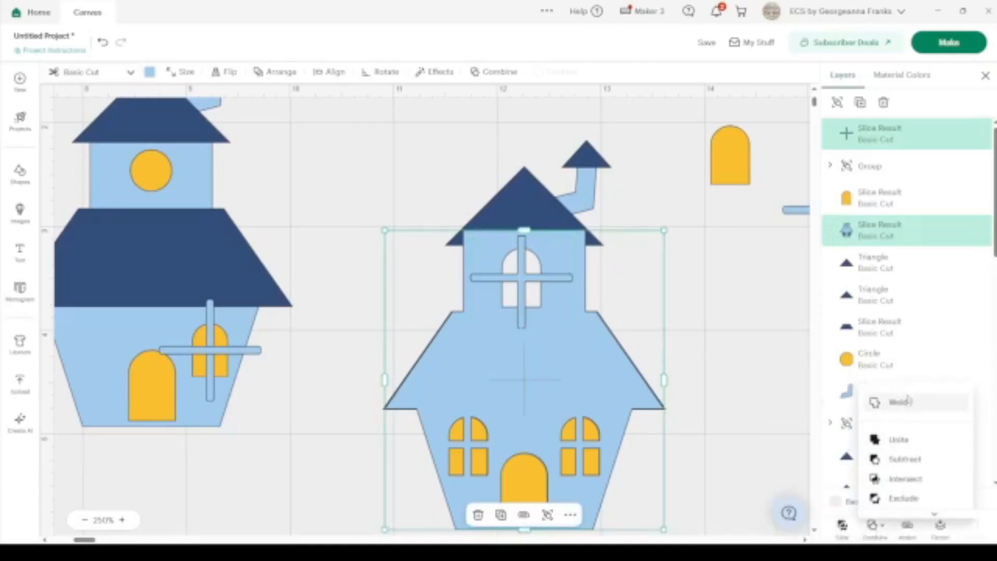
{"action": "left_click", "coordinate": [900, 402]}
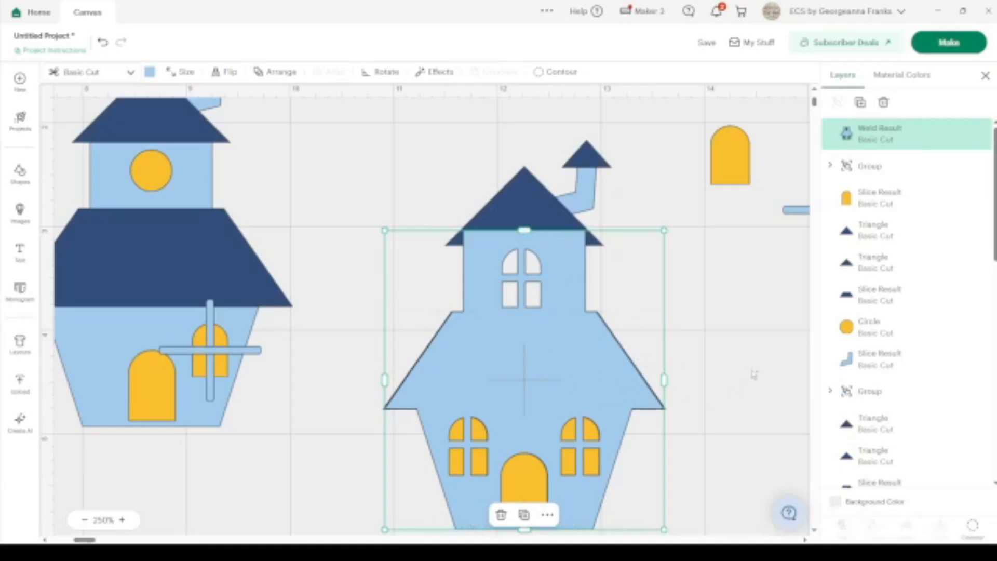
Narrow the large lower roof of the house with paned windows to about 2.69 in wide and bring it to the front.
{"action": "left_click", "coordinate": [880, 294]}
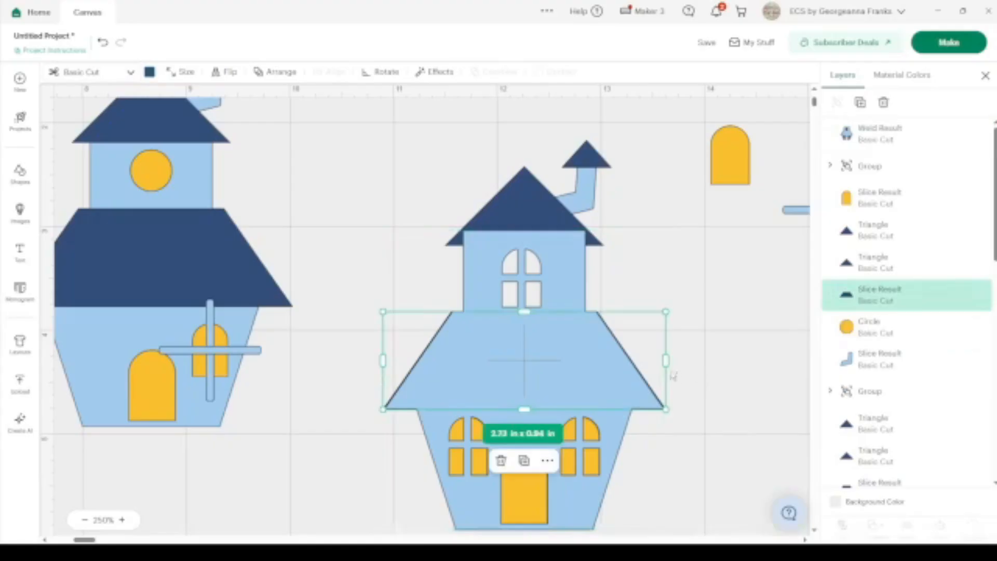
{"action": "left_click_drag", "start_coordinate": [667, 362], "coordinate": [663, 360]}
{"action": "left_click_drag", "start_coordinate": [384, 362], "coordinate": [386, 361]}
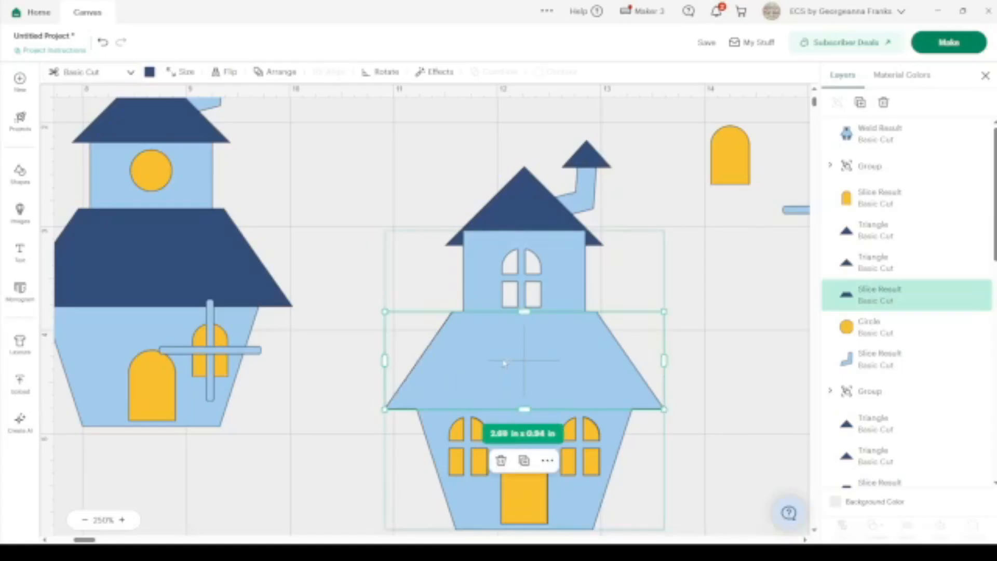
{"action": "key", "text": "ctrl+shift+]"}
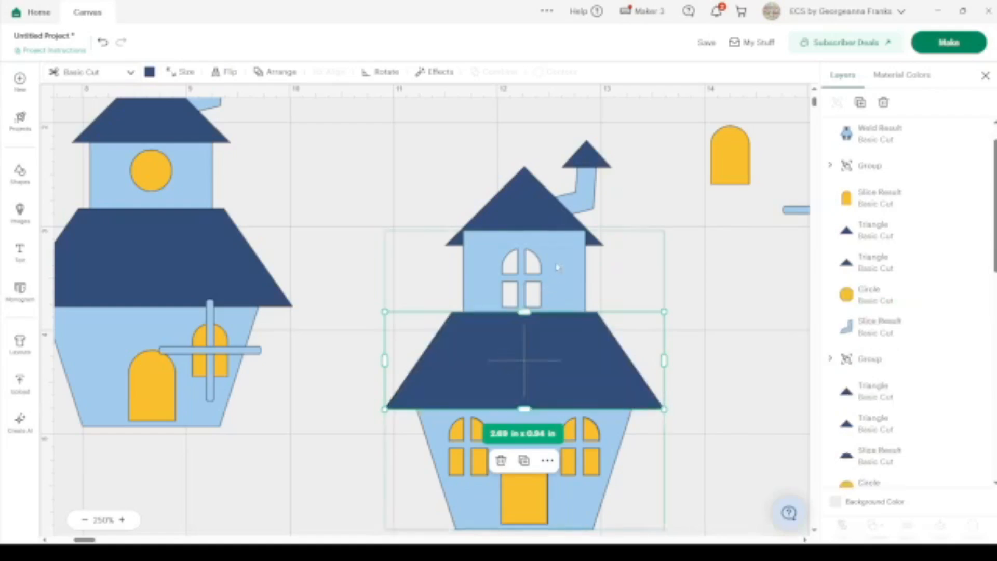
Bring the triangular tower roof of the same house to the front.
{"action": "left_click", "coordinate": [533, 213]}
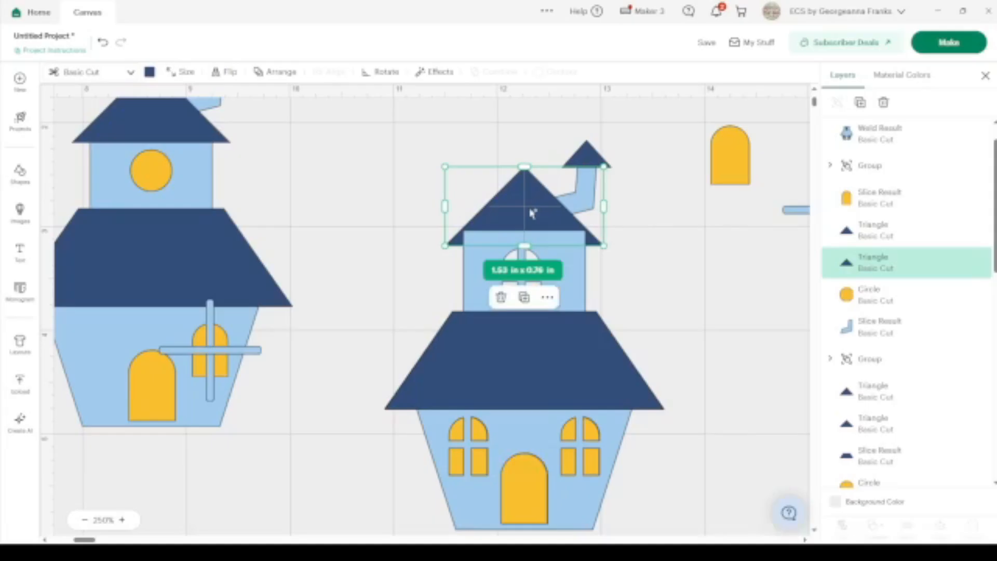
{"action": "key", "text": "ctrl+shift+]"}
{"action": "left_click", "coordinate": [724, 289]}
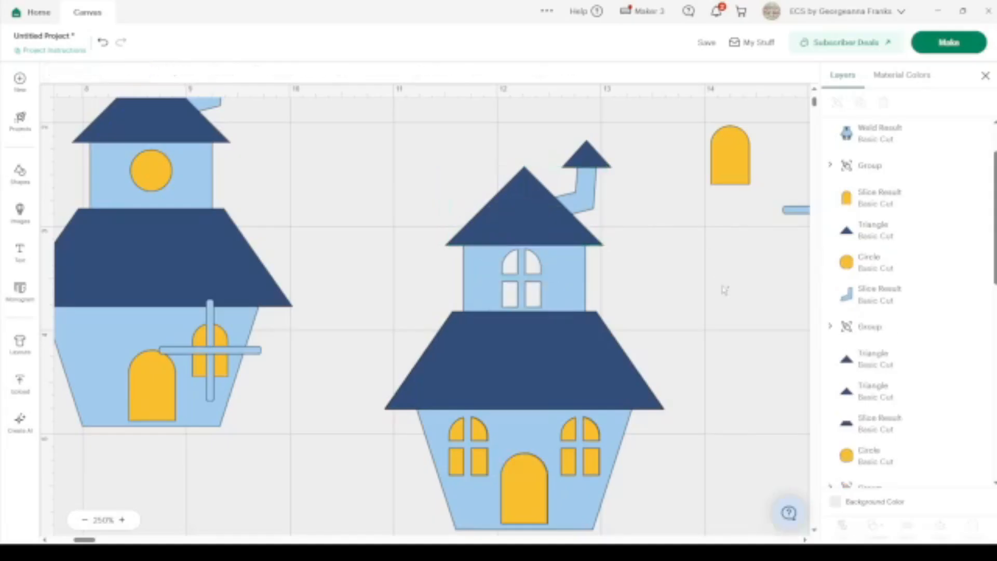
Place the spare yellow arch over the tower's window opening as its backing piece.
{"action": "left_click_drag", "start_coordinate": [744, 164], "coordinate": [533, 286]}
{"action": "scroll", "coordinate": [700, 248], "scroll_direction": "down", "scroll_amount": 1}
{"action": "scroll", "coordinate": [700, 248], "scroll_direction": "down", "scroll_amount": 1}
{"action": "scroll", "coordinate": [701, 247], "scroll_direction": "right", "scroll_amount": 4}
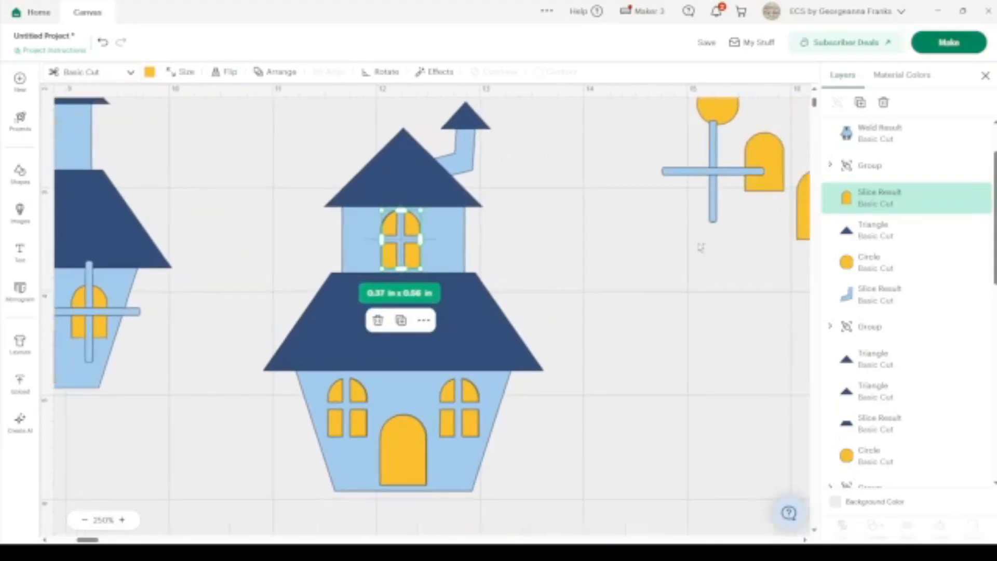
Move the spare yellow window-and-door piece beside the other leftover parts, away from the house.
{"action": "scroll", "coordinate": [700, 248], "scroll_direction": "right", "scroll_amount": 1}
{"action": "scroll", "coordinate": [700, 248], "scroll_direction": "up", "scroll_amount": 3}
{"action": "left_click_drag", "start_coordinate": [778, 297], "coordinate": [678, 241]}
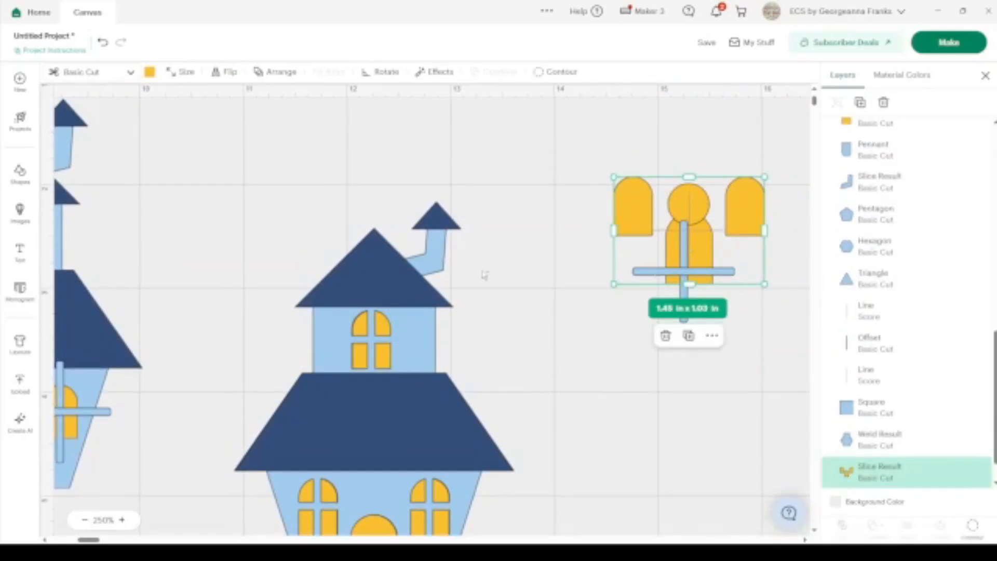
Move the cross off the house with the round tower window and delete that house's yellow arched window.
{"action": "scroll", "coordinate": [484, 275], "scroll_direction": "down", "scroll_amount": 3}
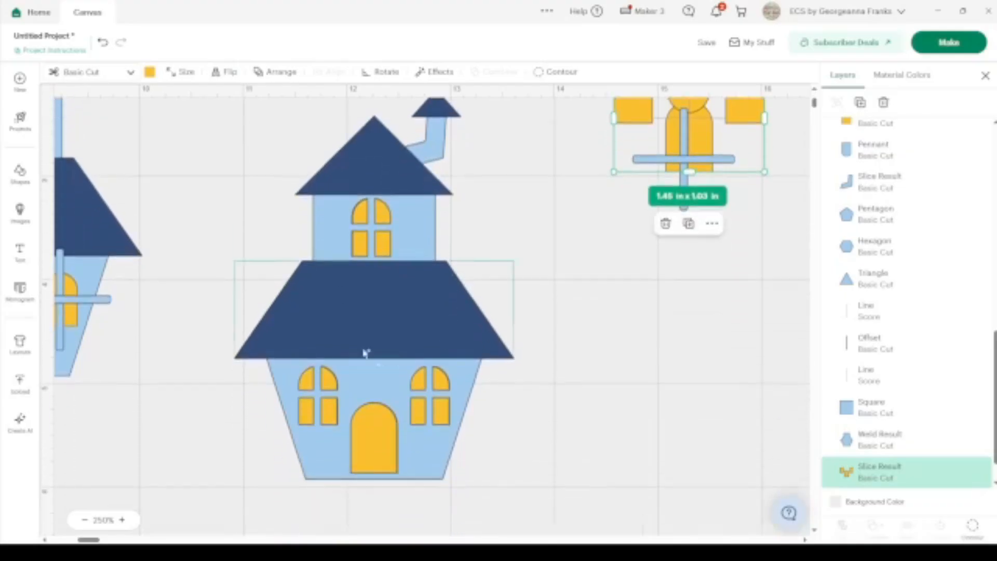
{"action": "scroll", "coordinate": [300, 286], "scroll_direction": "left", "scroll_amount": 5}
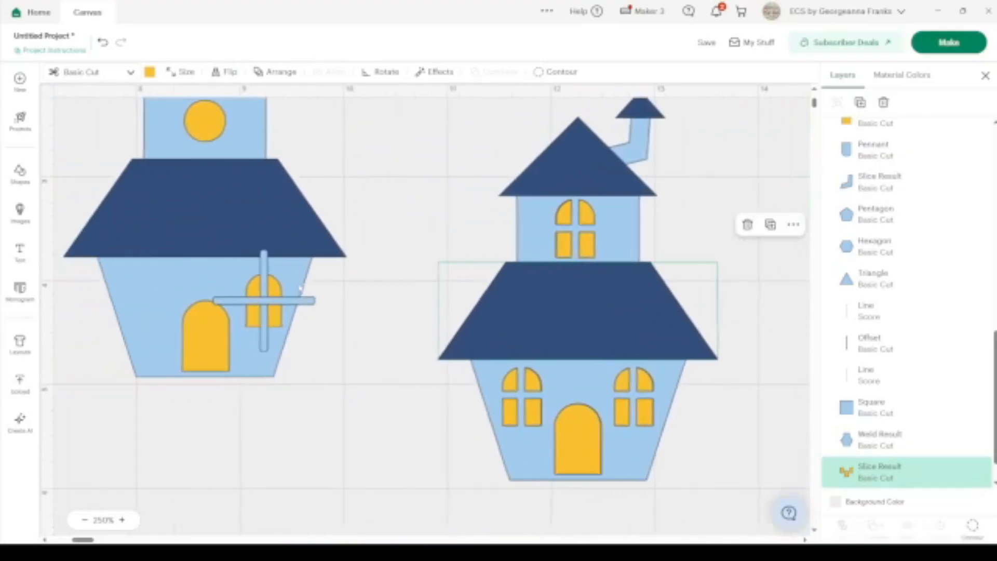
{"action": "scroll", "coordinate": [300, 285], "scroll_direction": "up", "scroll_amount": 2}
{"action": "scroll", "coordinate": [301, 285], "scroll_direction": "left", "scroll_amount": 1}
{"action": "scroll", "coordinate": [300, 288], "scroll_direction": "down", "scroll_amount": 1}
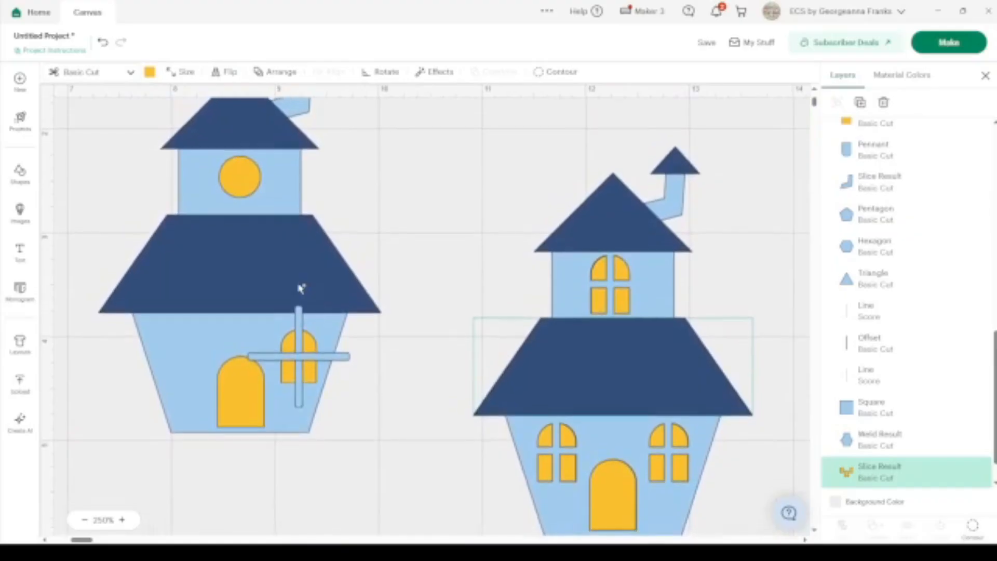
{"action": "left_click", "coordinate": [85, 520]}
{"action": "scroll", "coordinate": [316, 213], "scroll_direction": "up", "scroll_amount": 2}
{"action": "scroll", "coordinate": [317, 213], "scroll_direction": "left", "scroll_amount": 2}
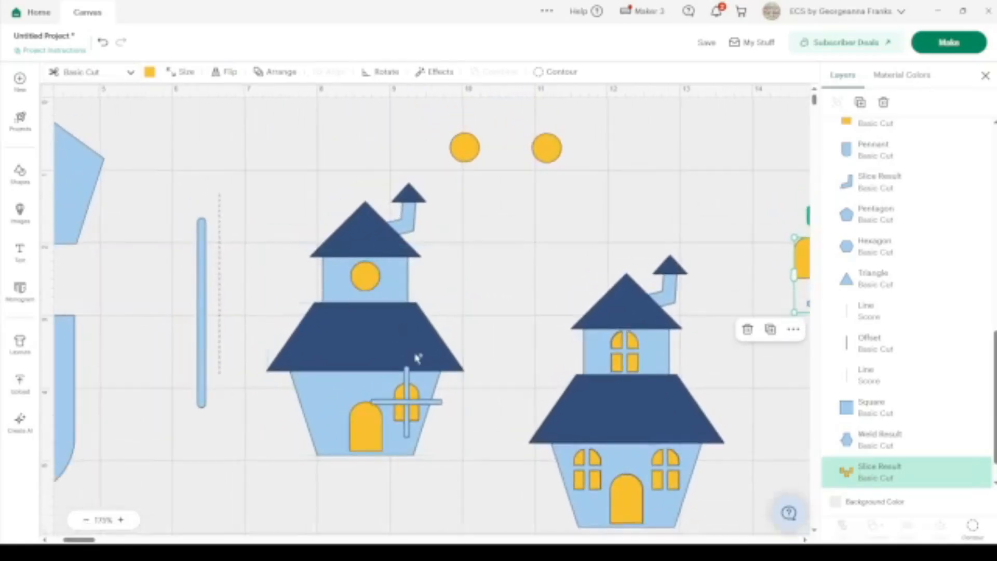
{"action": "left_click_drag", "start_coordinate": [409, 408], "coordinate": [520, 242]}
{"action": "left_click", "coordinate": [408, 405]}
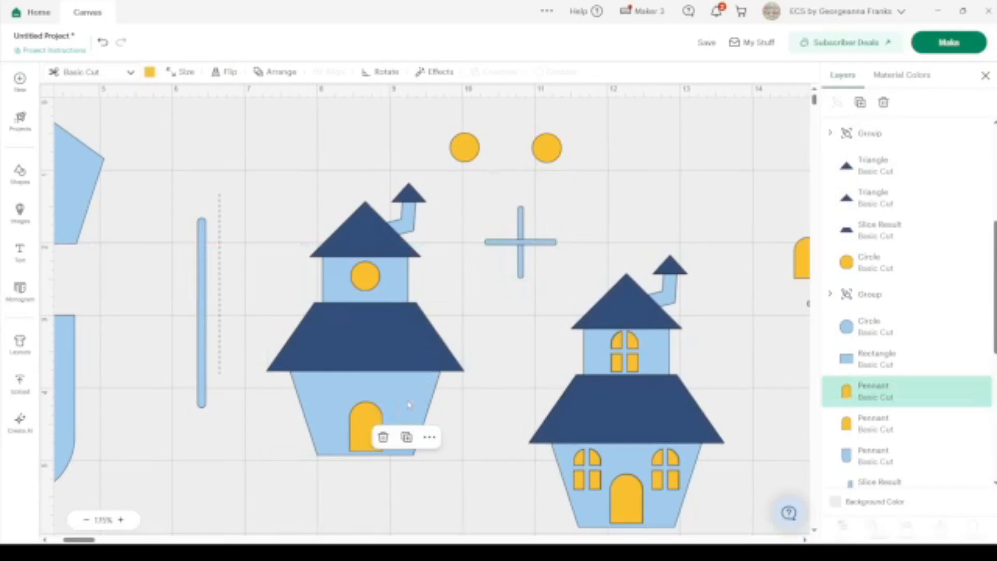
{"action": "key", "text": "Delete"}
Enlarge the round tower window, then place the pair of yellow circles on the lower wall, enlarged to about 0.49 in high.
{"action": "left_click", "coordinate": [368, 279]}
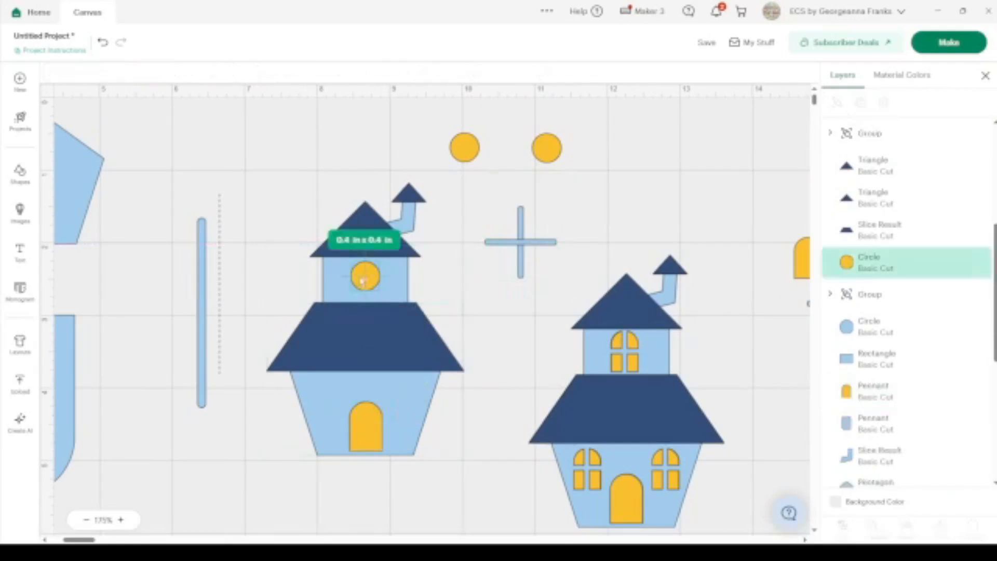
{"action": "left_click_drag", "start_coordinate": [382, 292], "coordinate": [365, 279]}
{"action": "left_click_drag", "start_coordinate": [550, 152], "coordinate": [410, 396]}
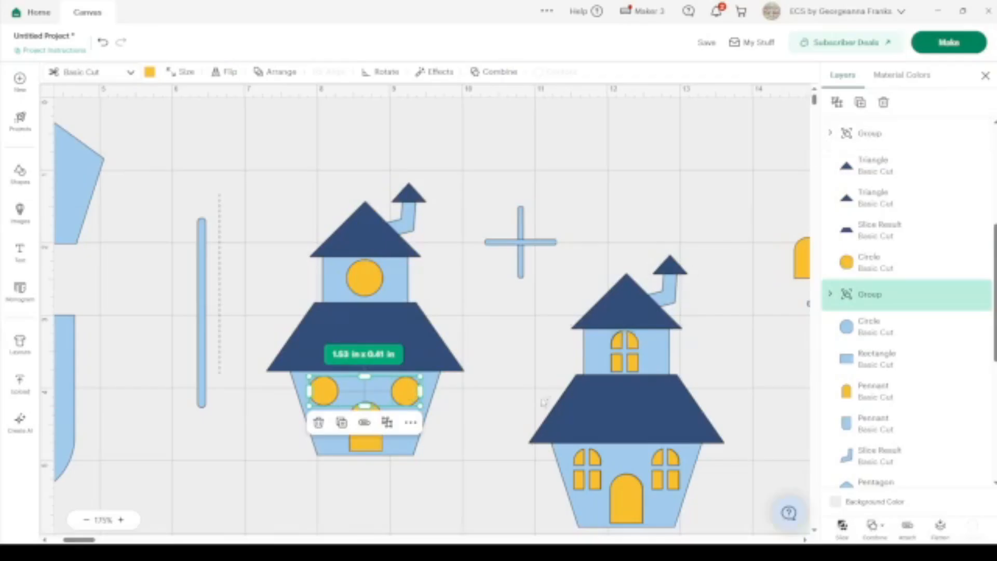
{"action": "mouse_move", "coordinate": [423, 411]}
{"action": "left_mouse_down"}
{"action": "mouse_move", "coordinate": [434, 417]}
{"action": "mouse_move", "coordinate": [414, 398]}
{"action": "left_mouse_up"}
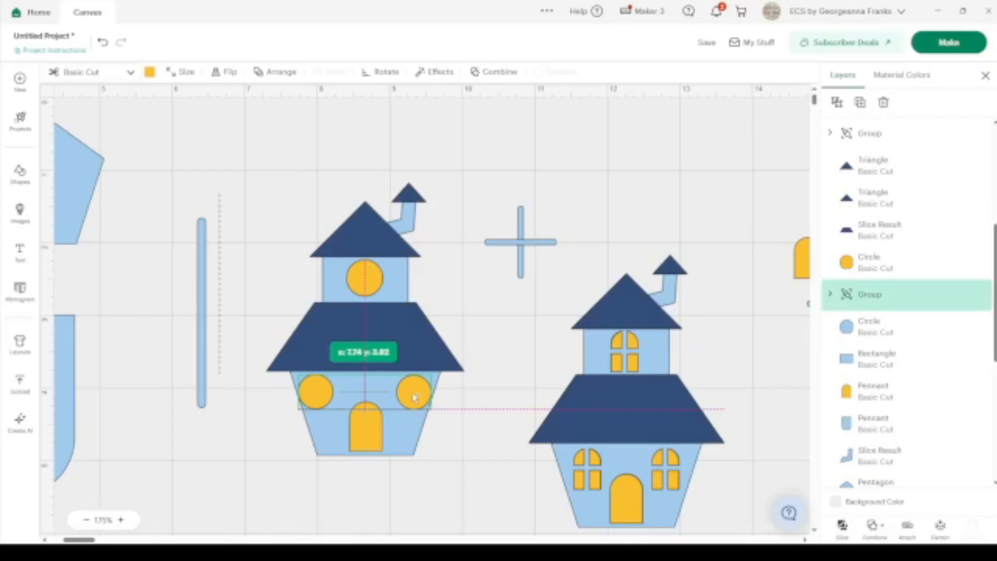
{"action": "left_click_drag", "start_coordinate": [414, 398], "coordinate": [414, 398]}
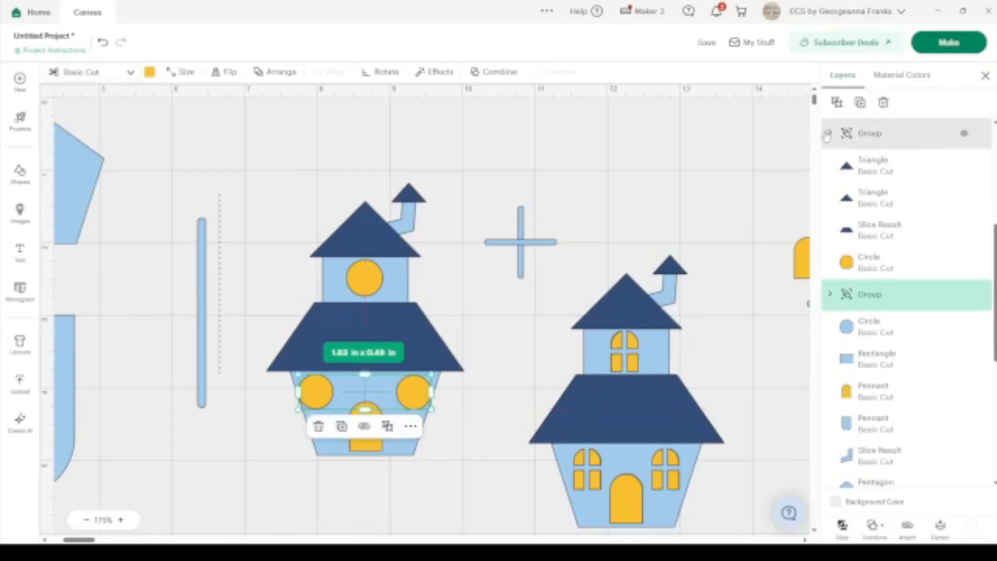
Ungroup the two lower circles, nudge the right one inward toward the door, and group them again.
{"action": "left_click", "coordinate": [837, 102]}
{"action": "left_click", "coordinate": [440, 407]}
{"action": "left_click", "coordinate": [420, 400]}
{"action": "key", "text": "Left"}
{"action": "key", "text": "Left"}
{"action": "key", "text": "Left"}
{"action": "key", "text": "Left"}
{"action": "key", "text": "Left"}
{"action": "key", "text": "Left"}
{"action": "key", "text": "Left"}
{"action": "key", "text": "Left"}
{"action": "key", "text": "Left"}
{"action": "key", "text": "Left"}
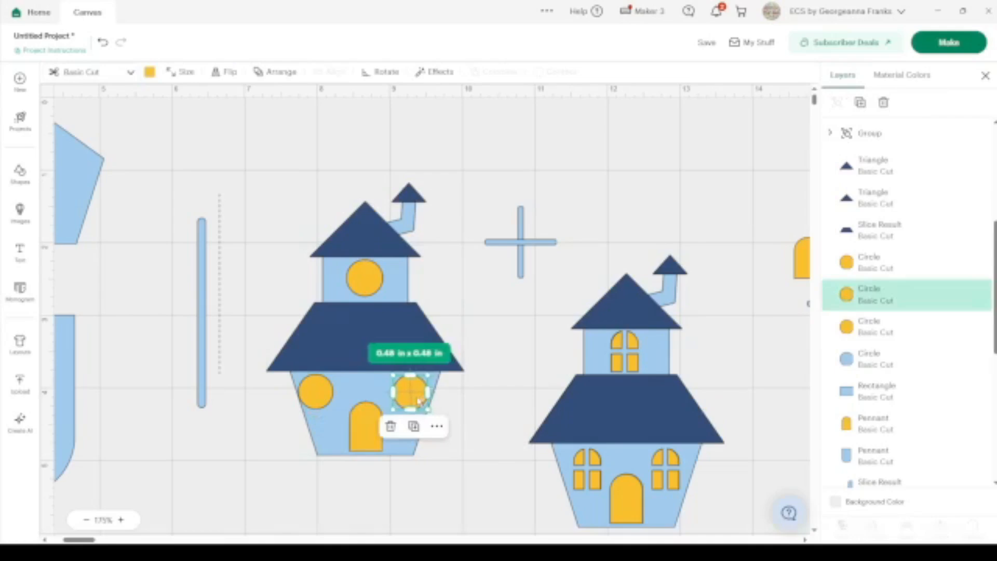
{"action": "key", "text": "Left"}
{"action": "key", "text": "Left"}
{"action": "key", "text": "Left"}
{"action": "key", "text": "Left"}
{"action": "key", "text": "Left"}
{"action": "key", "text": "Left"}
{"action": "key", "text": "Left"}
{"action": "key", "text": "Left"}
{"action": "key", "text": "Left"}
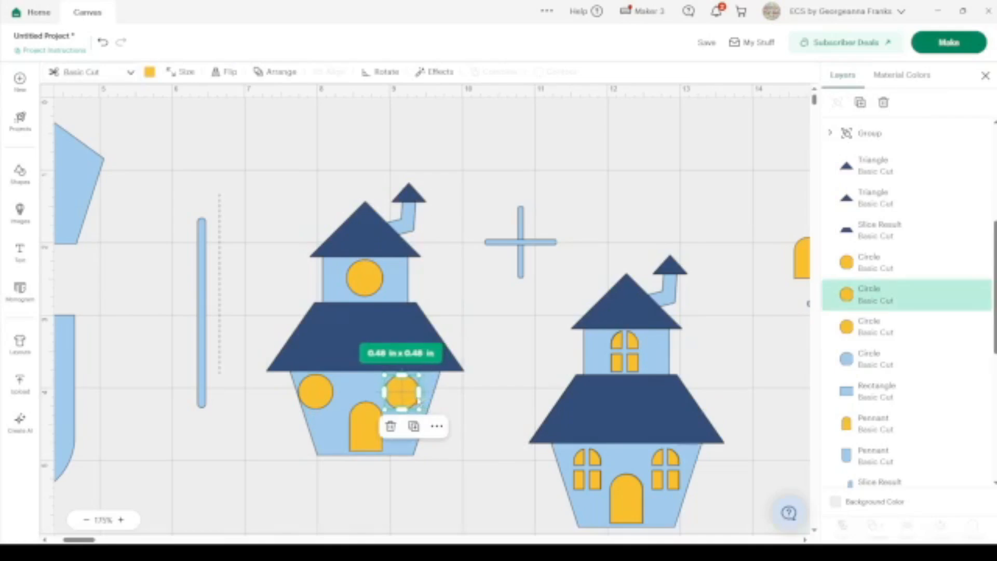
{"action": "left_click", "coordinate": [311, 393], "text": "shift"}
{"action": "left_click", "coordinate": [838, 103]}
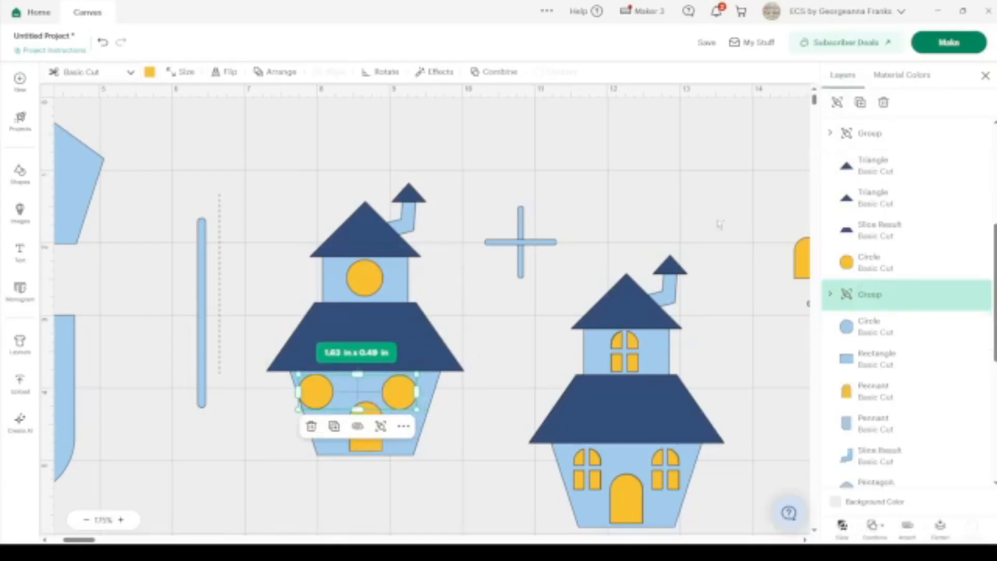
Enlarge the circle pair to about 0.54 in high, then regroup it with the right circle nudged closer to the door.
{"action": "mouse_move", "coordinate": [417, 410]}
{"action": "left_mouse_down"}
{"action": "mouse_move", "coordinate": [430, 414]}
{"action": "mouse_move", "coordinate": [410, 395]}
{"action": "left_mouse_up"}
{"action": "left_click", "coordinate": [837, 102]}
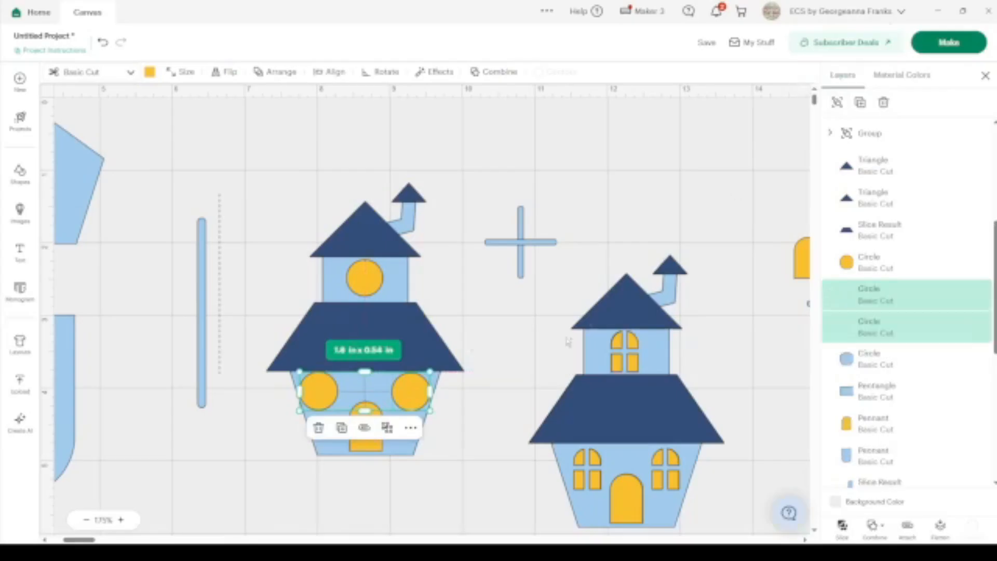
{"action": "left_click", "coordinate": [496, 346]}
{"action": "left_click", "coordinate": [421, 394]}
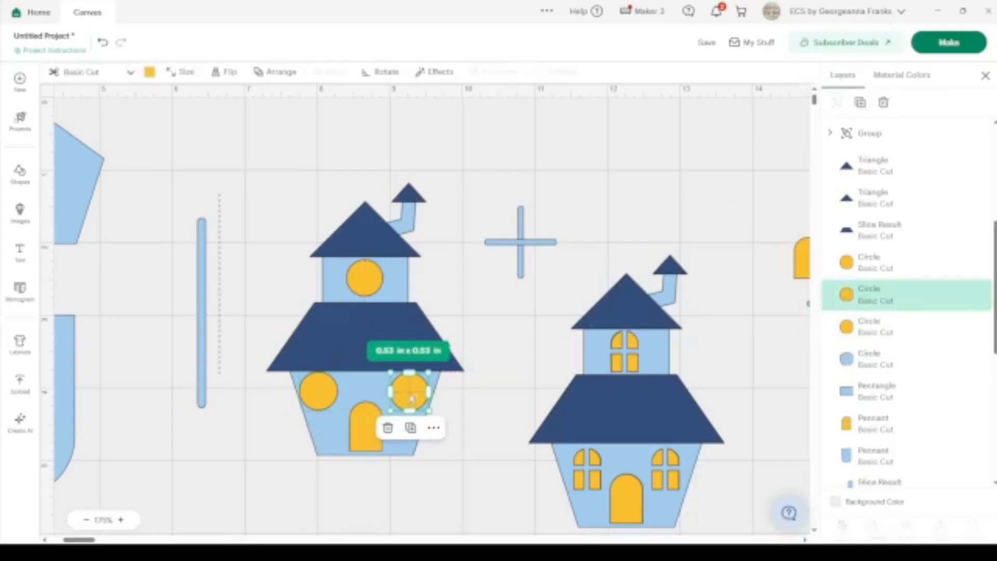
{"action": "key", "text": "Left"}
{"action": "key", "text": "Left"}
{"action": "key", "text": "Left"}
{"action": "key", "text": "Left"}
{"action": "key", "text": "Left"}
{"action": "key", "text": "Left"}
{"action": "key", "text": "Left"}
{"action": "key", "text": "Left"}
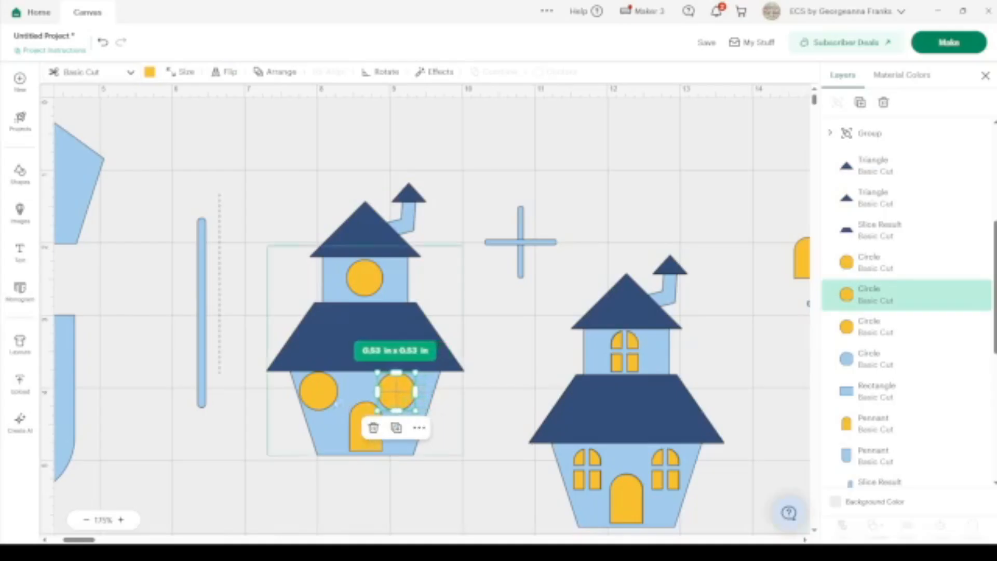
{"action": "left_click", "coordinate": [318, 390], "text": "shift"}
{"action": "left_click", "coordinate": [836, 102]}
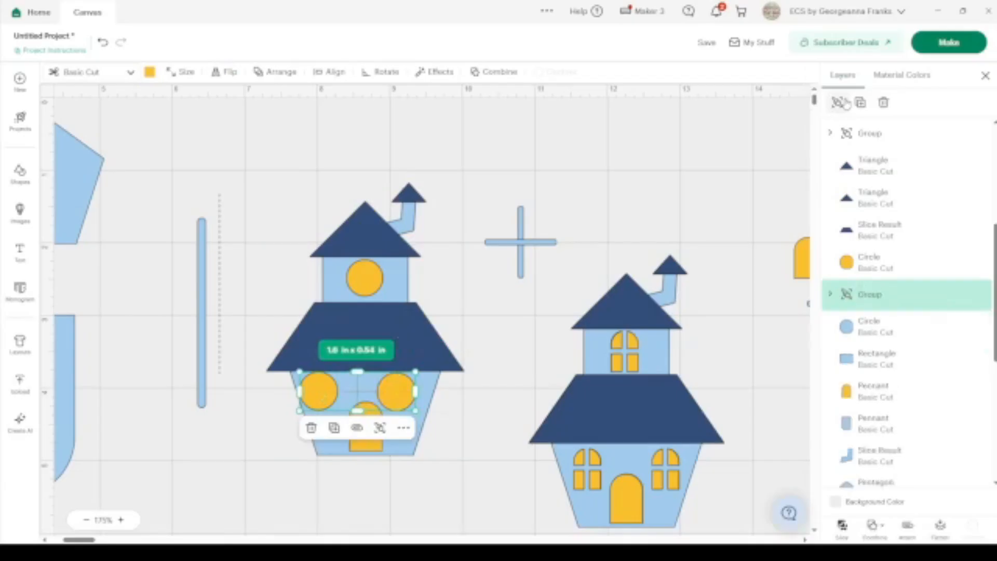
Lower the circle pair slightly below the roof edge and align it and the door horizontally with the house body.
{"action": "left_click_drag", "start_coordinate": [397, 392], "coordinate": [405, 395]}
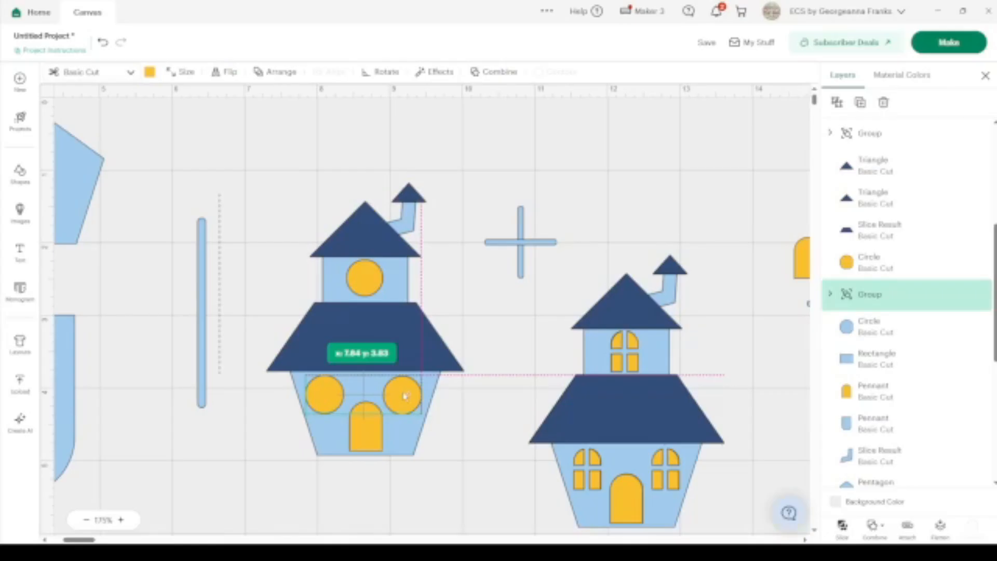
{"action": "left_click_drag", "start_coordinate": [404, 395], "coordinate": [405, 395]}
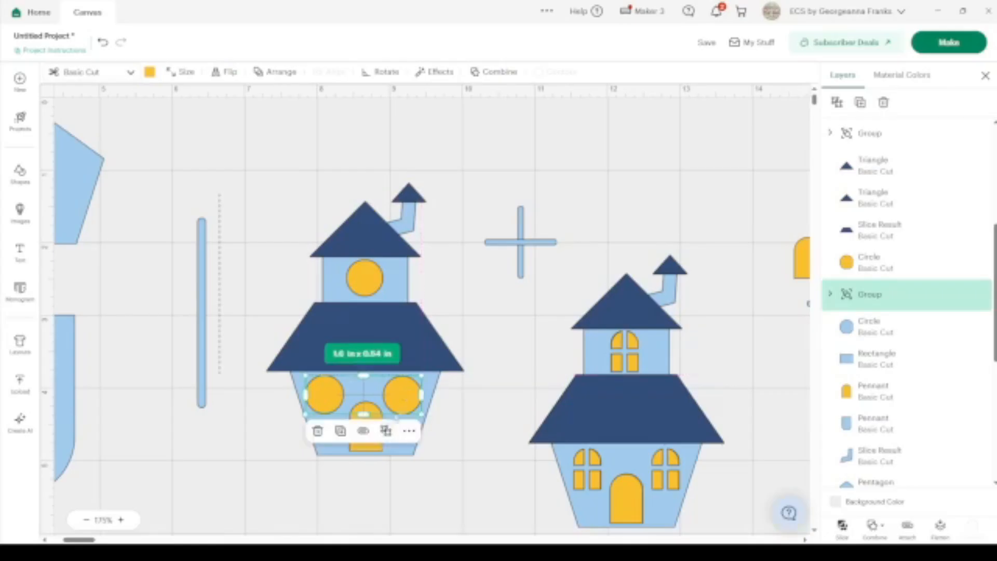
{"action": "left_click", "coordinate": [372, 449], "text": "shift"}
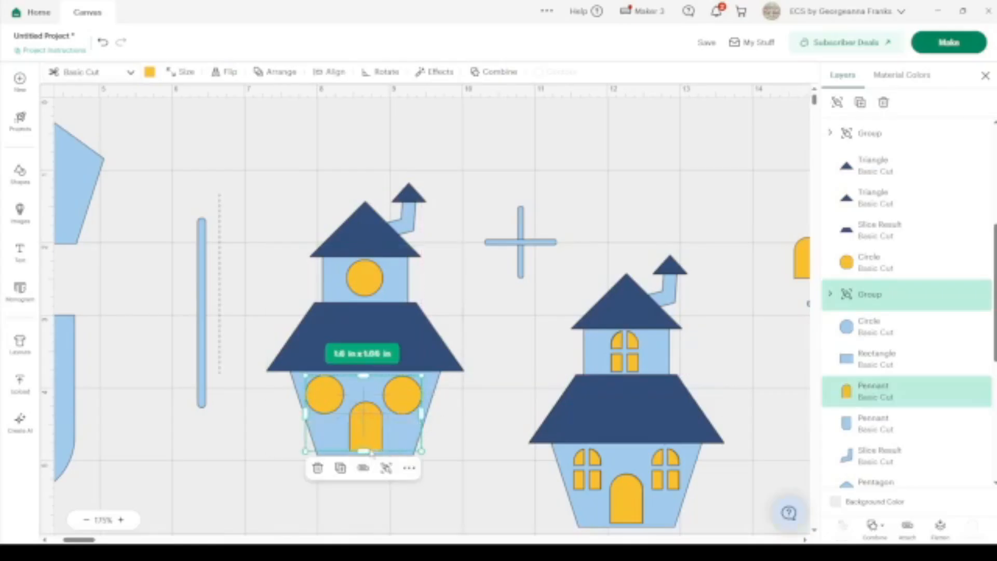
{"action": "left_click", "coordinate": [431, 385], "text": "shift"}
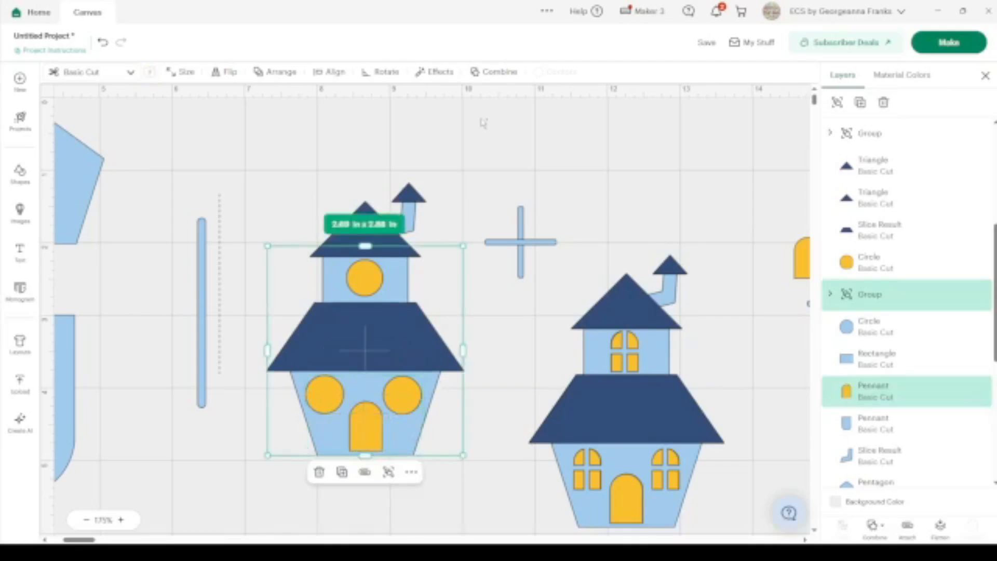
{"action": "left_click", "coordinate": [330, 72]}
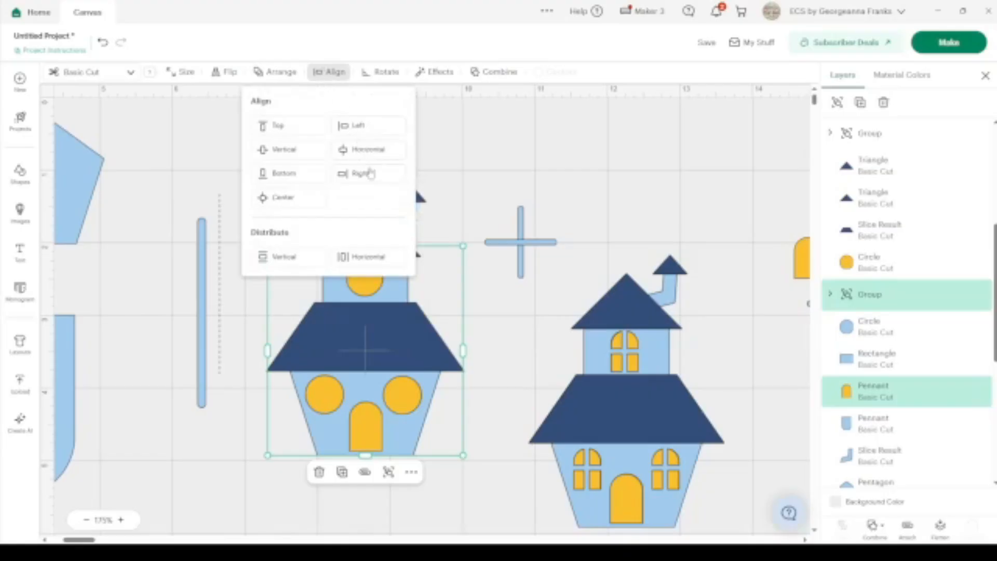
{"action": "left_click", "coordinate": [383, 152]}
{"action": "left_click", "coordinate": [549, 135]}
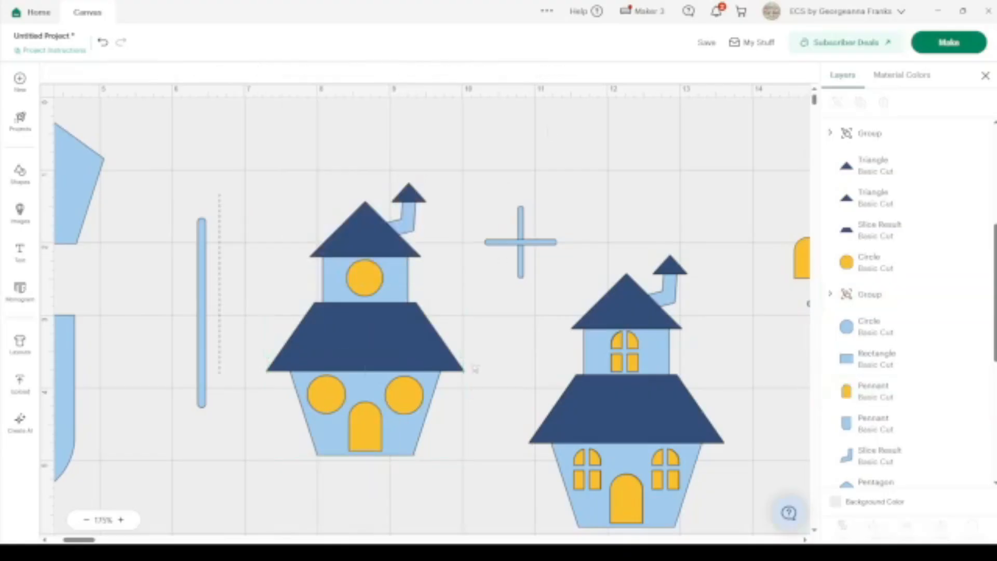
Weld the crossing bars into one shape, test it over the right round window, and set it aside above the houses.
{"action": "left_click", "coordinate": [523, 246]}
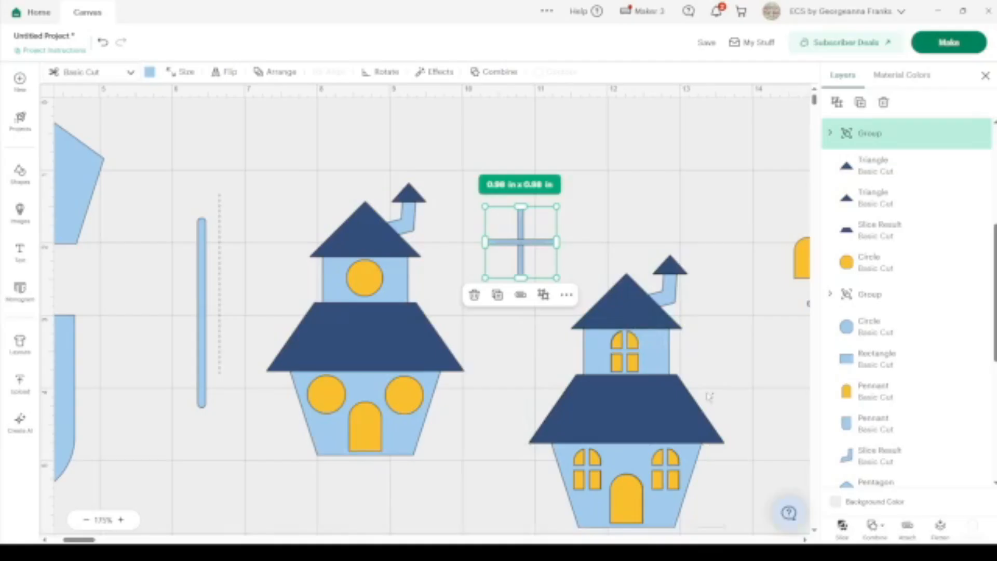
{"action": "left_click", "coordinate": [876, 525]}
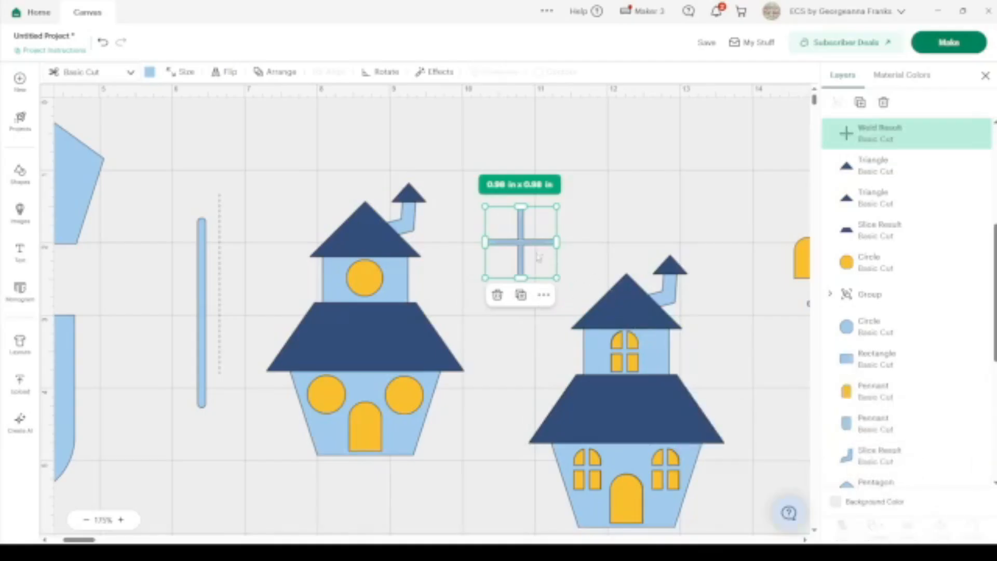
{"action": "left_click_drag", "start_coordinate": [523, 245], "coordinate": [406, 398]}
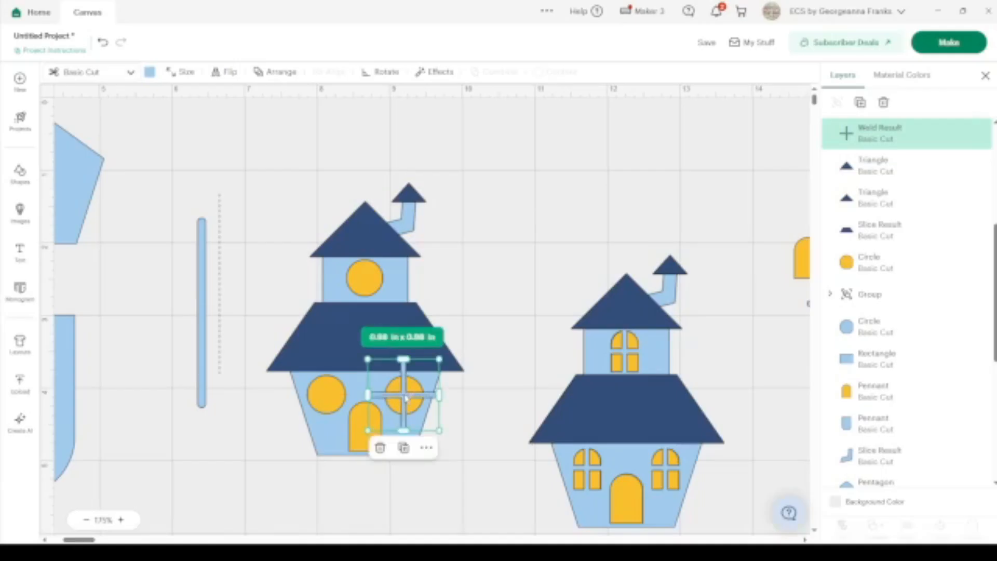
{"action": "left_click_drag", "start_coordinate": [406, 398], "coordinate": [704, 163]}
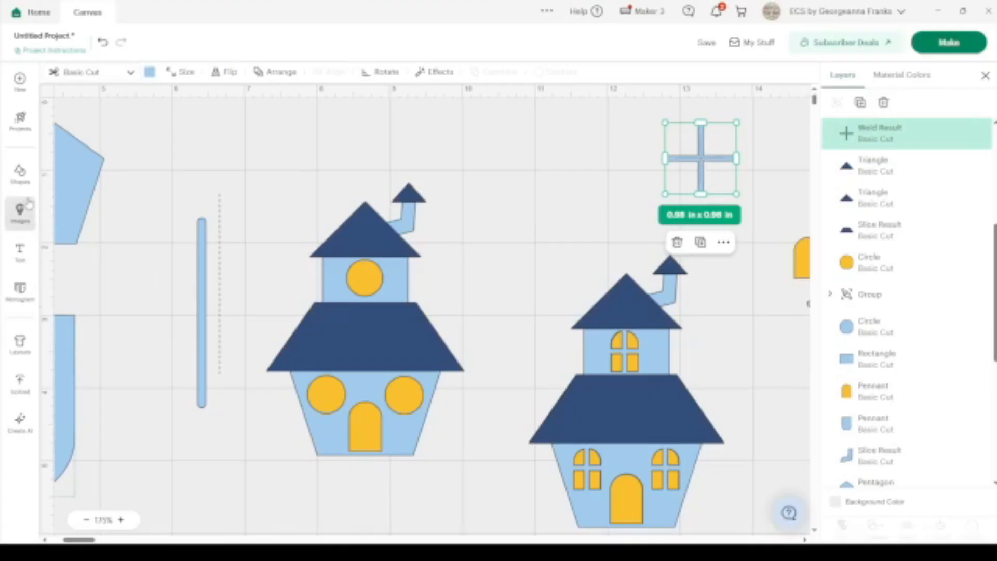
Search the image library for "paisley" and look through the results for a suitable shape.
{"action": "left_click", "coordinate": [20, 213]}
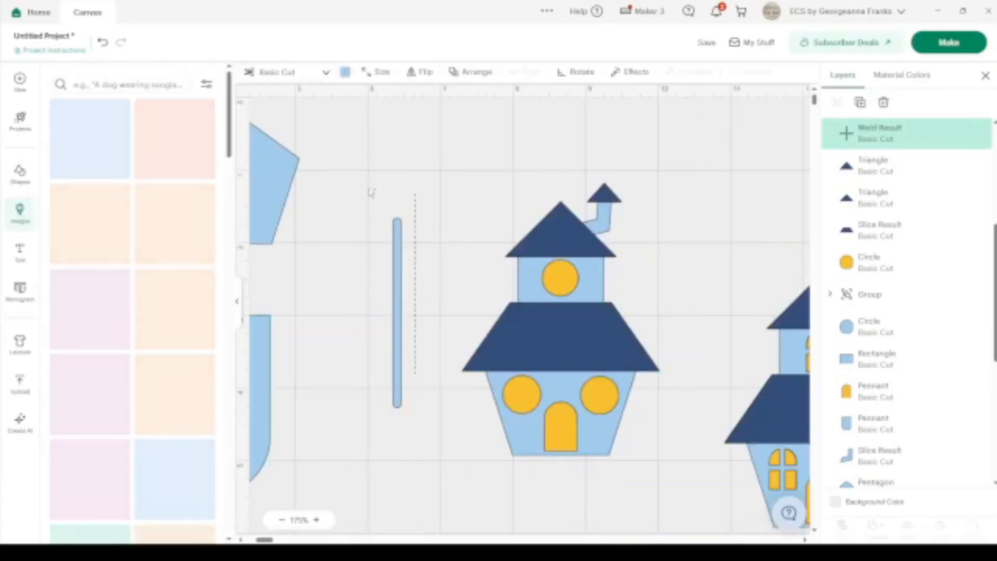
{"action": "left_click", "coordinate": [148, 85]}
{"action": "type", "text": "paisley"}
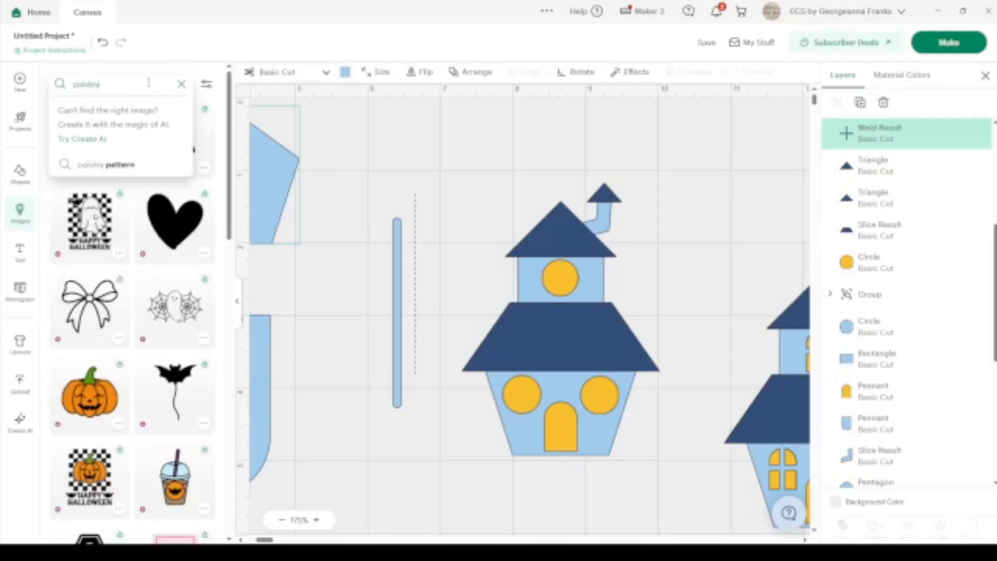
{"action": "key", "text": "Return"}
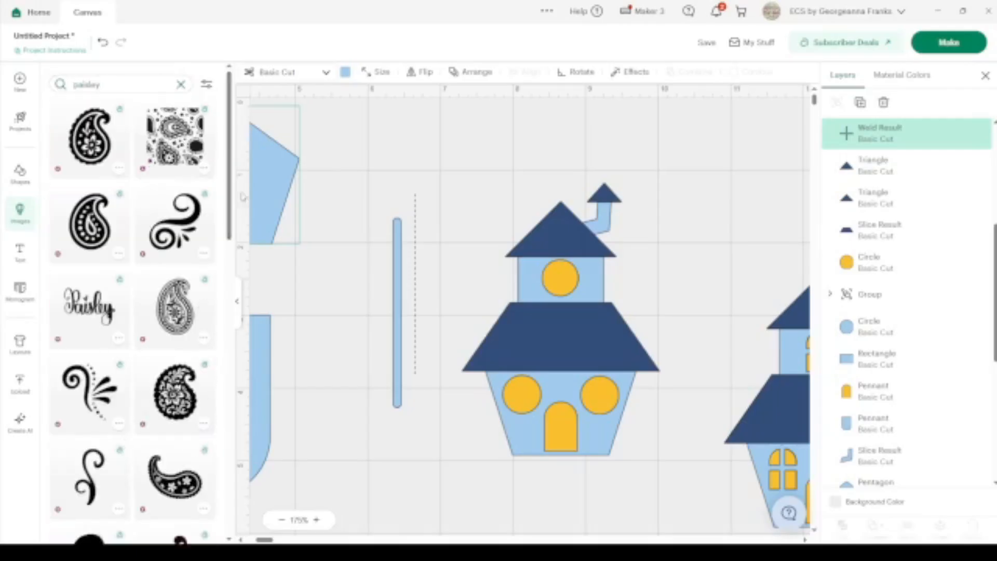
{"action": "scroll", "coordinate": [229, 332], "scroll_direction": "down", "scroll_amount": 2}
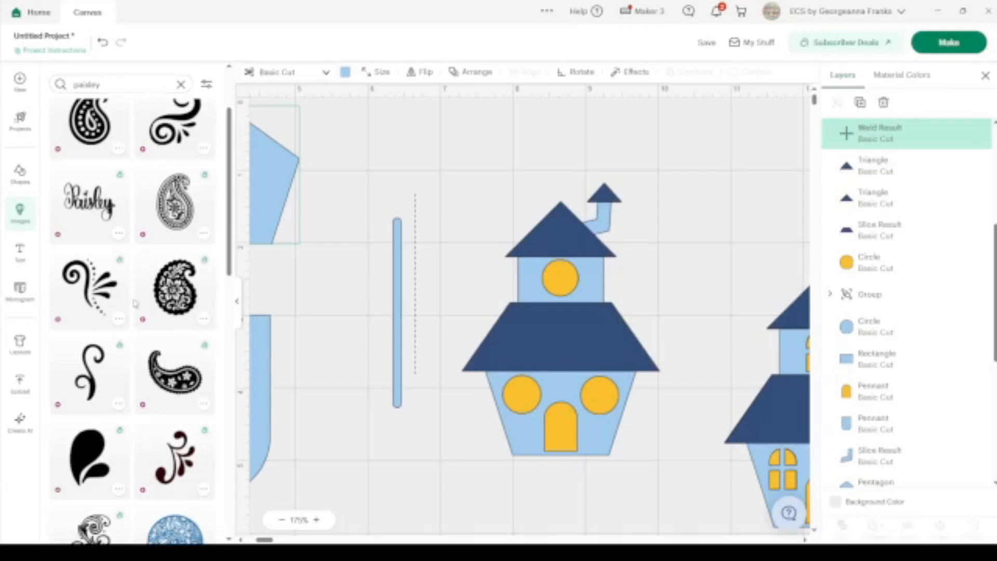
{"action": "scroll", "coordinate": [136, 500], "scroll_direction": "down", "scroll_amount": 10}
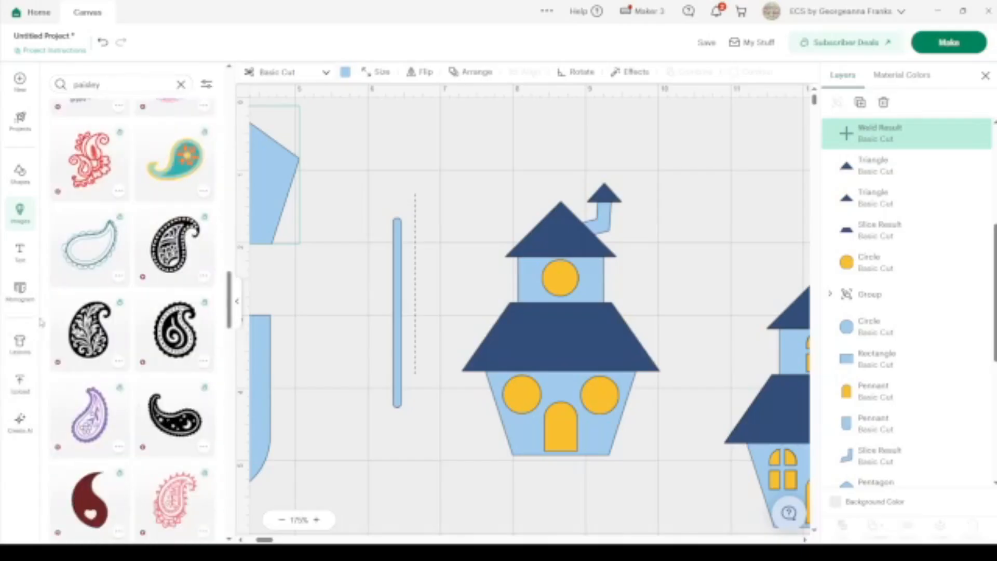
{"action": "scroll", "coordinate": [107, 366], "scroll_direction": "up", "scroll_amount": 10}
{"action": "scroll", "coordinate": [110, 368], "scroll_direction": "up", "scroll_amount": 5}
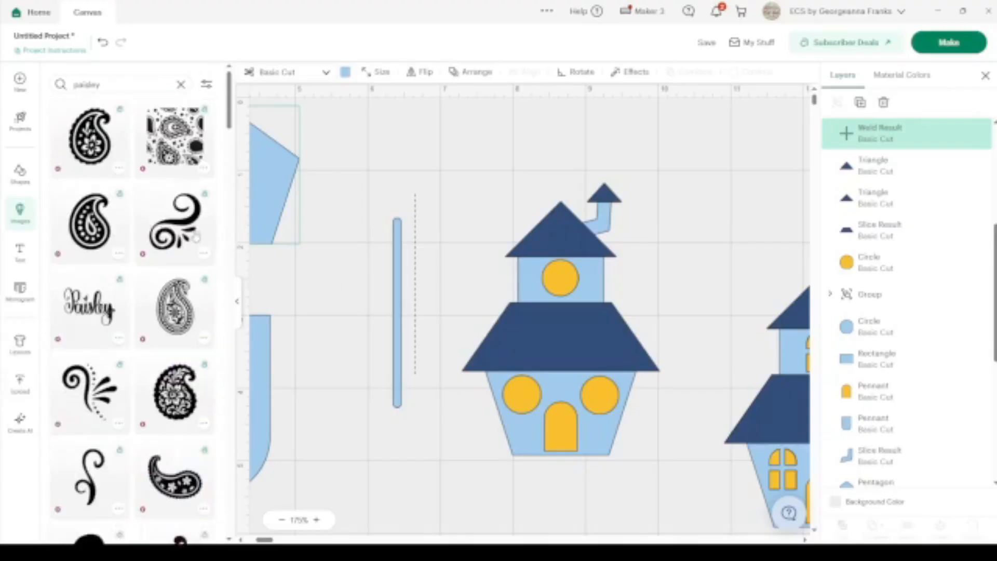
Limit the image library to free images and clear the current search term.
{"action": "left_click", "coordinate": [206, 85]}
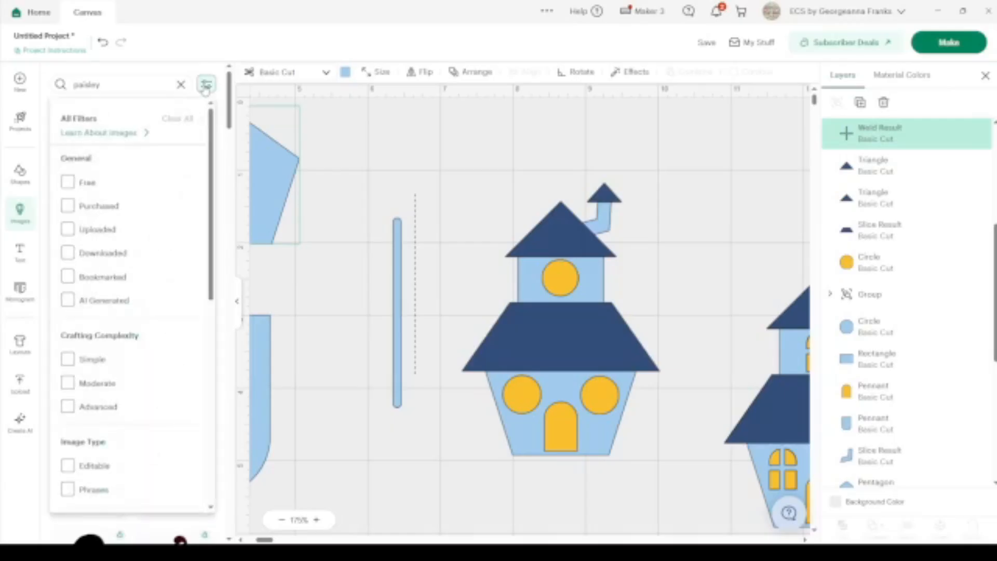
{"action": "left_click", "coordinate": [71, 186]}
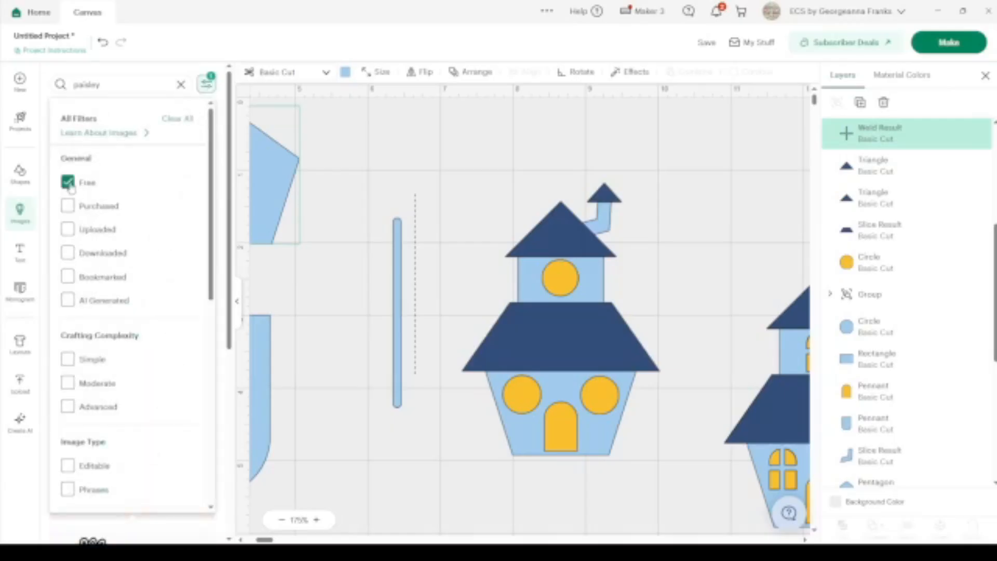
{"action": "left_click", "coordinate": [180, 85]}
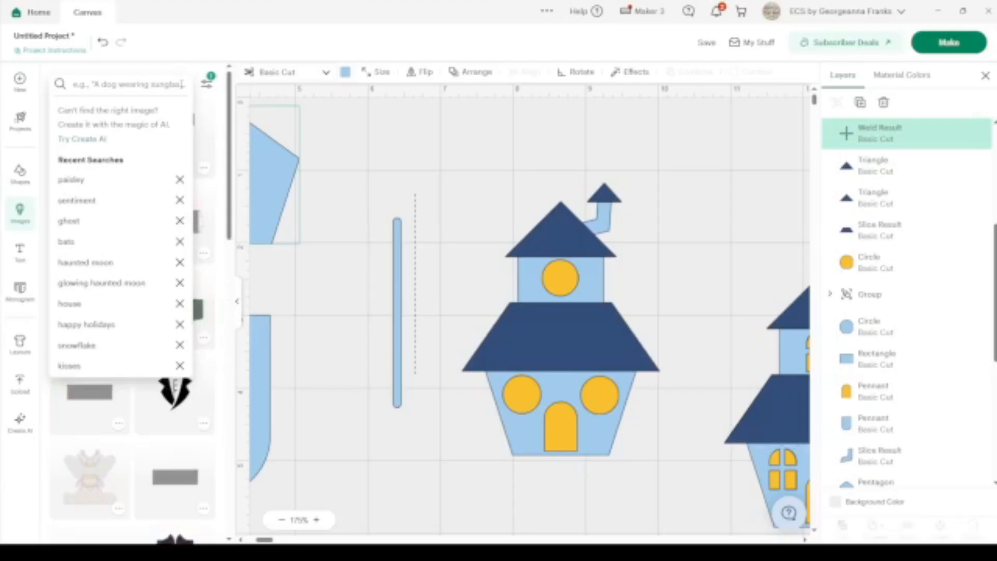
{"action": "left_click", "coordinate": [223, 119]}
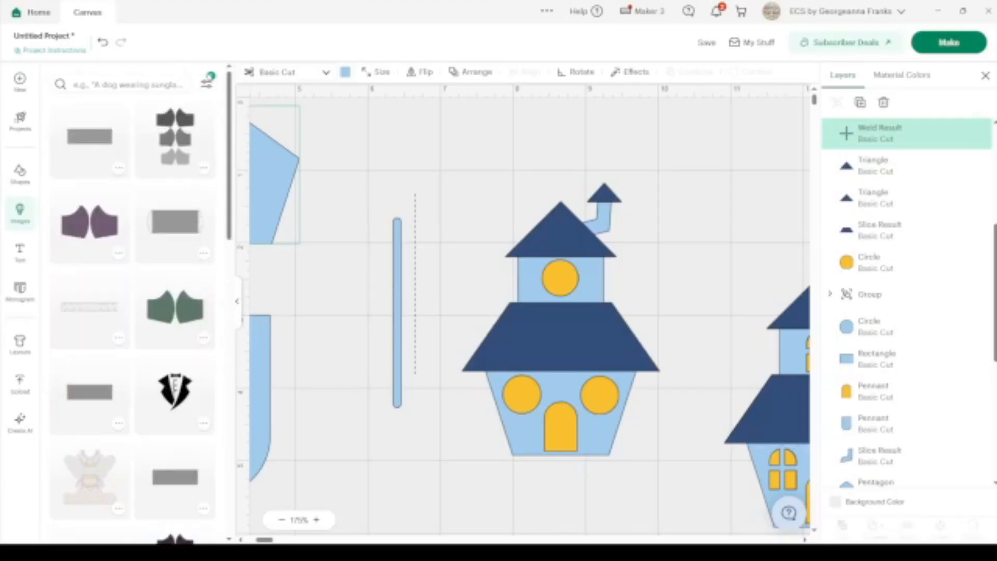
{"action": "left_click", "coordinate": [207, 88]}
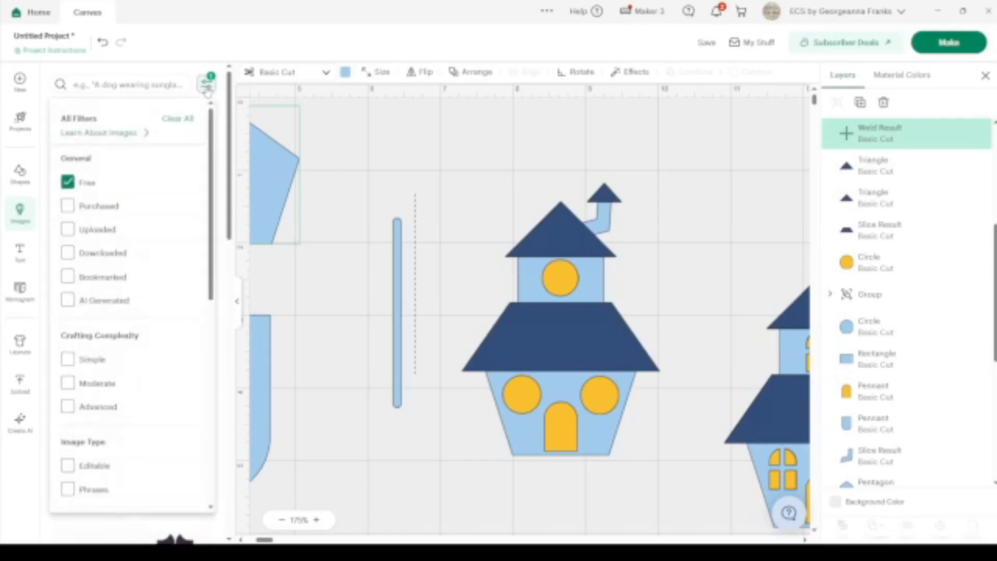
{"action": "left_click", "coordinate": [207, 88]}
Search the free images for "paisley" and browse the results for a usable curved shape.
{"action": "left_click", "coordinate": [140, 84]}
{"action": "type", "text": "paisley"}
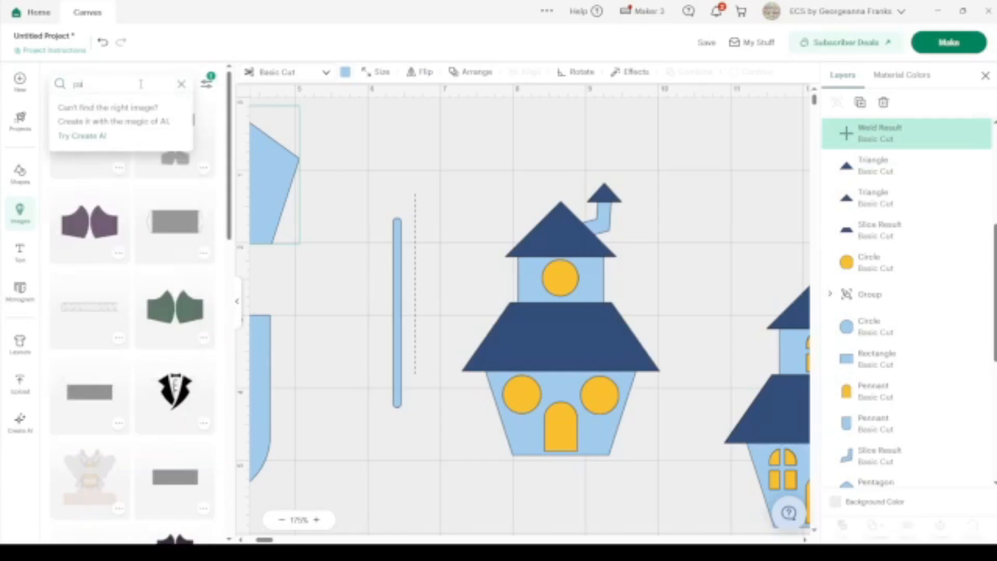
{"action": "key", "text": "Return"}
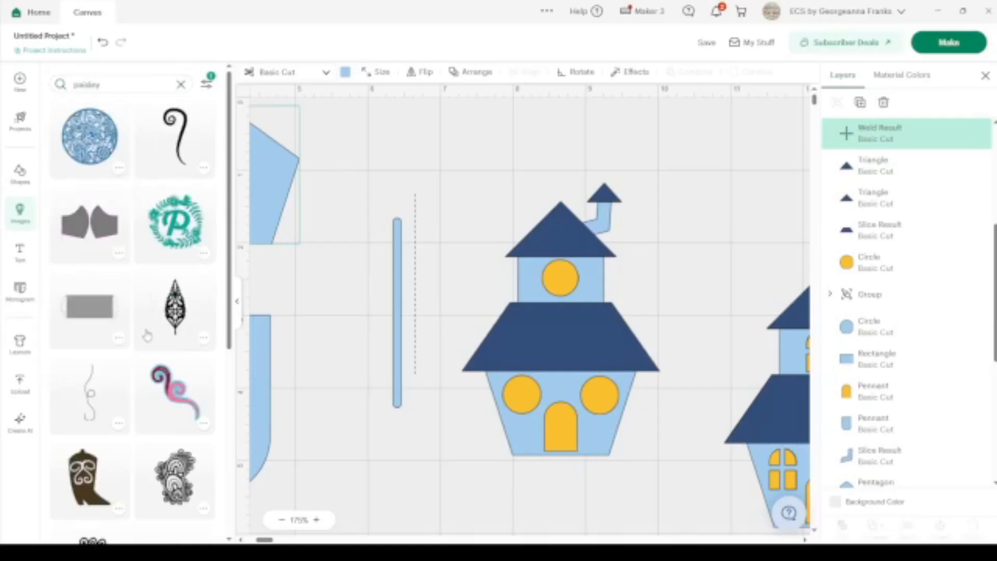
{"action": "scroll", "coordinate": [148, 334], "scroll_direction": "down", "scroll_amount": 2}
{"action": "scroll", "coordinate": [148, 335], "scroll_direction": "down", "scroll_amount": 5}
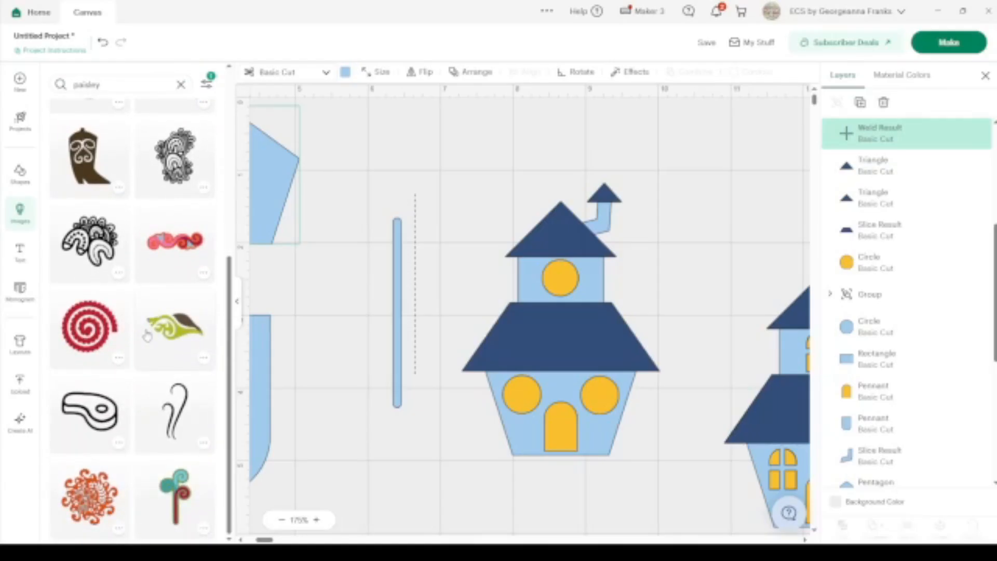
{"action": "scroll", "coordinate": [180, 426], "scroll_direction": "up", "scroll_amount": 3}
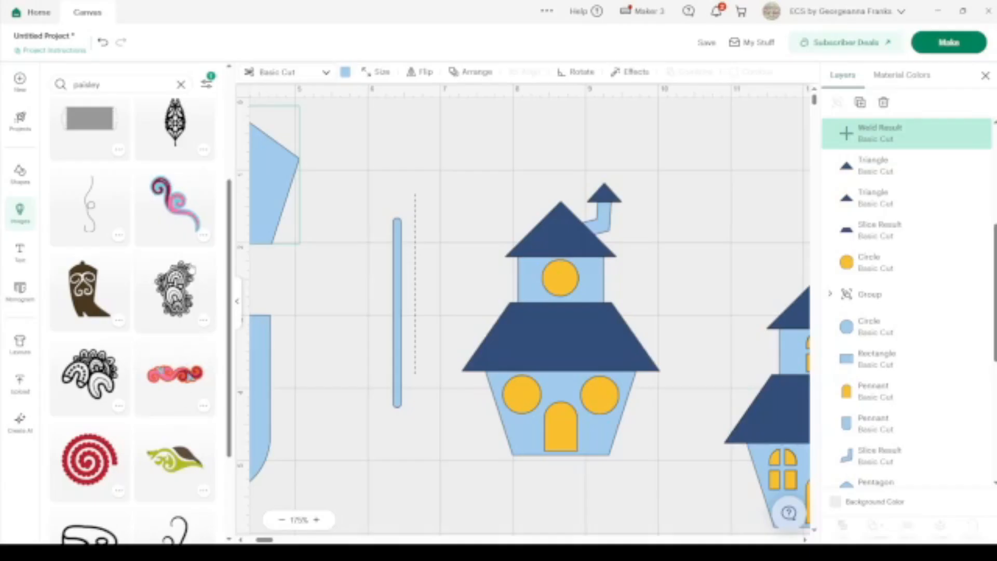
{"action": "scroll", "coordinate": [191, 268], "scroll_direction": "up", "scroll_amount": 4}
Search the free images for "drop" and add the dark red leaf image to the canvas.
{"action": "left_click", "coordinate": [107, 87]}
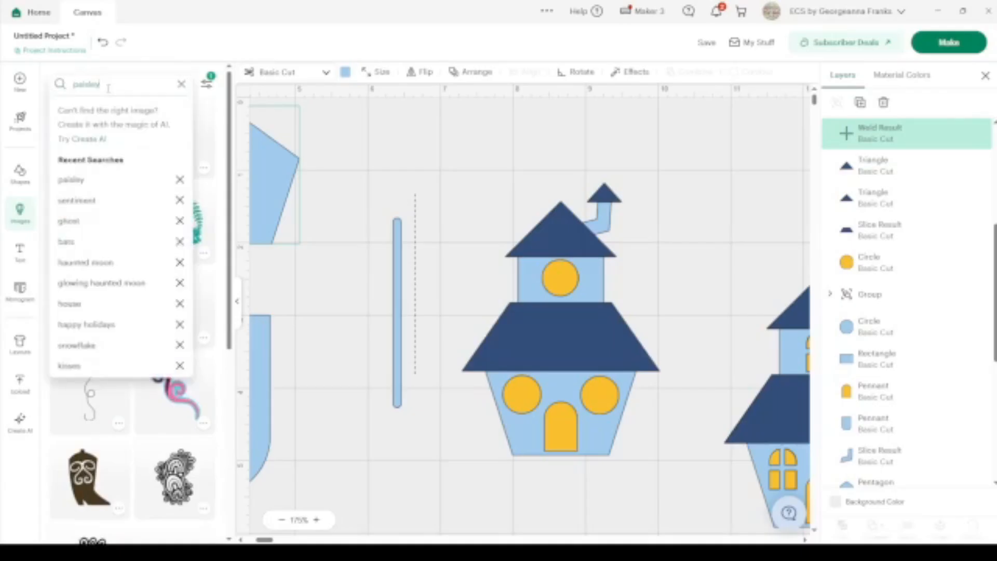
{"action": "type", "text": "drop"}
{"action": "key", "text": "Return"}
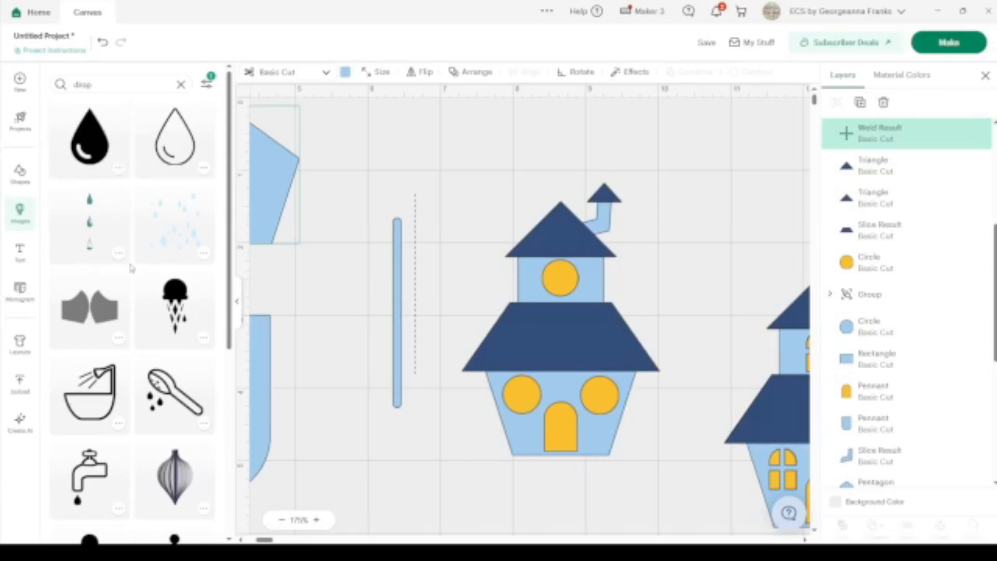
{"action": "scroll", "coordinate": [131, 269], "scroll_direction": "down", "scroll_amount": 5}
{"action": "scroll", "coordinate": [131, 269], "scroll_direction": "down", "scroll_amount": 1}
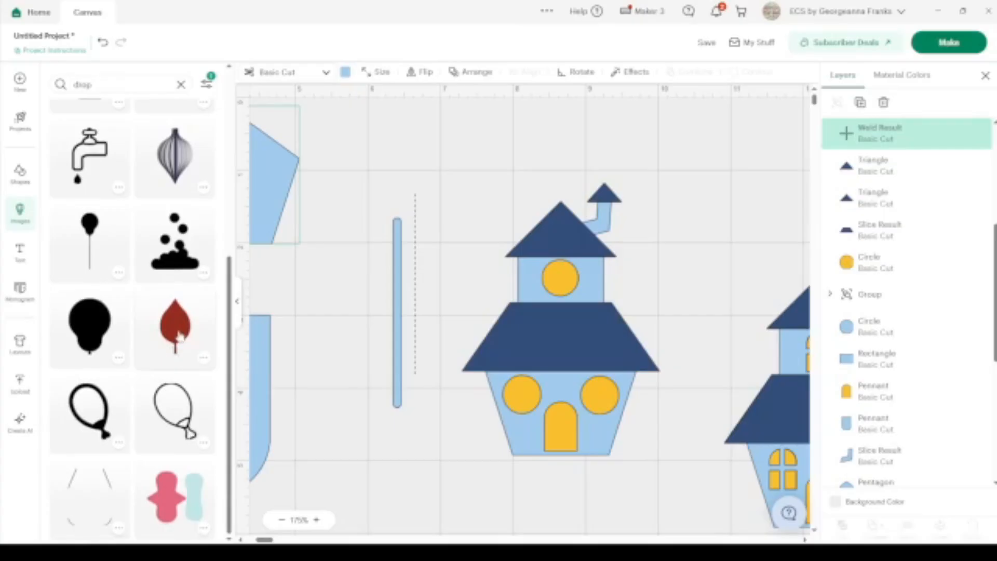
{"action": "left_click", "coordinate": [180, 338]}
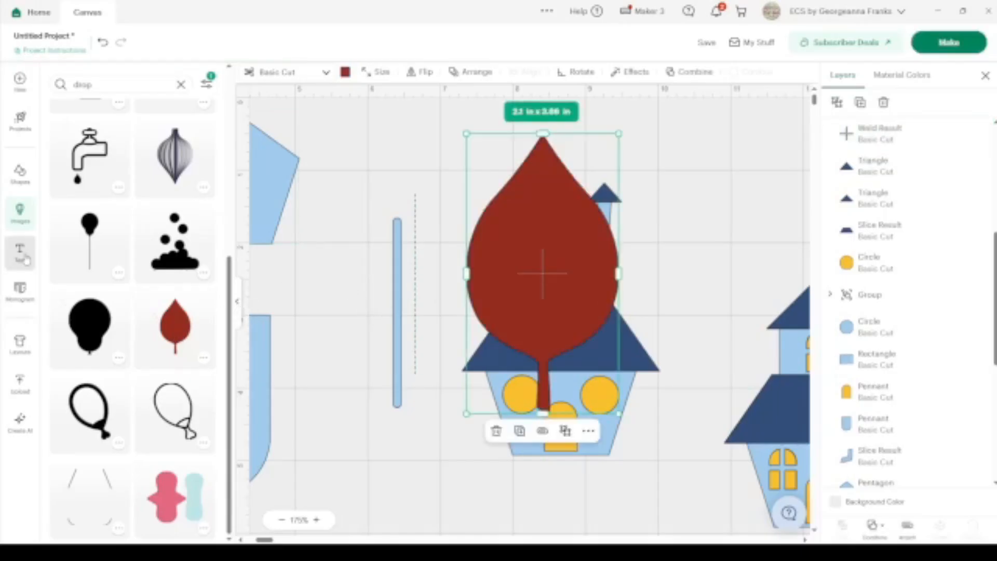
Add the solid black drop image, enlarge it to about 0.86 x 1.26 in, and move the red leaf off the left house.
{"action": "scroll", "coordinate": [112, 190], "scroll_direction": "up", "scroll_amount": 5}
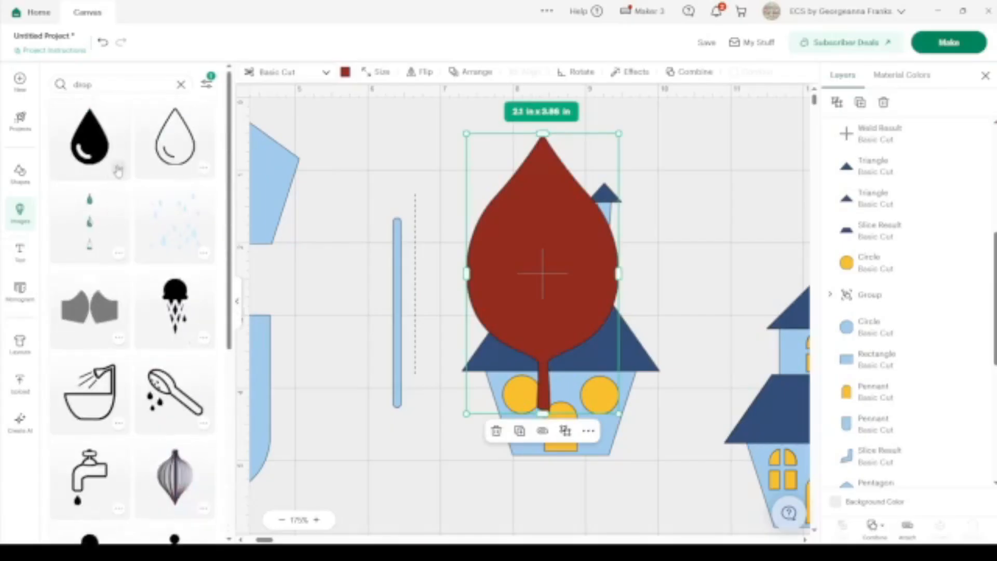
{"action": "mouse_move", "coordinate": [114, 174]}
{"action": "left_click", "coordinate": [85, 138]}
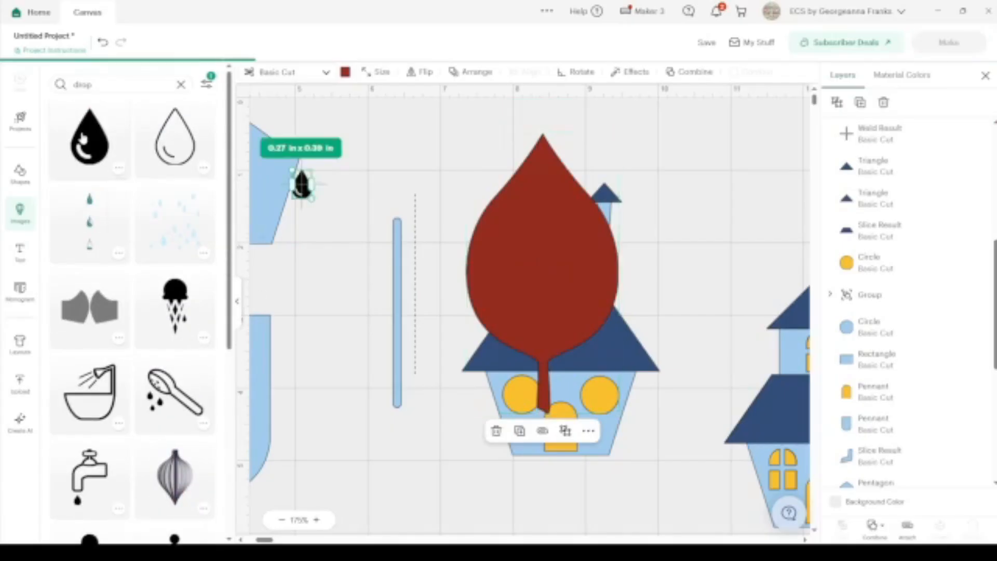
{"action": "left_click", "coordinate": [238, 314]}
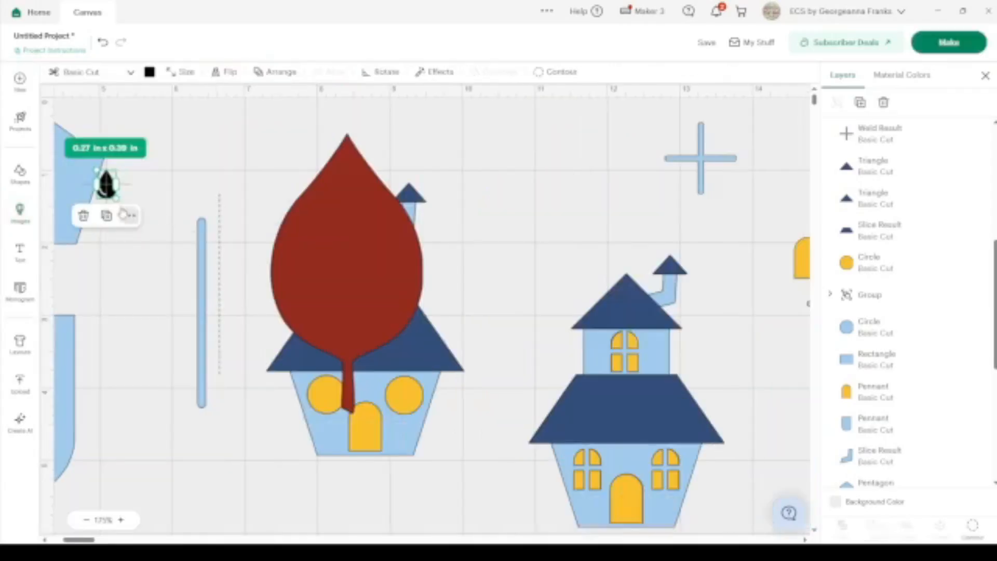
{"action": "left_click_drag", "start_coordinate": [116, 198], "coordinate": [158, 261]}
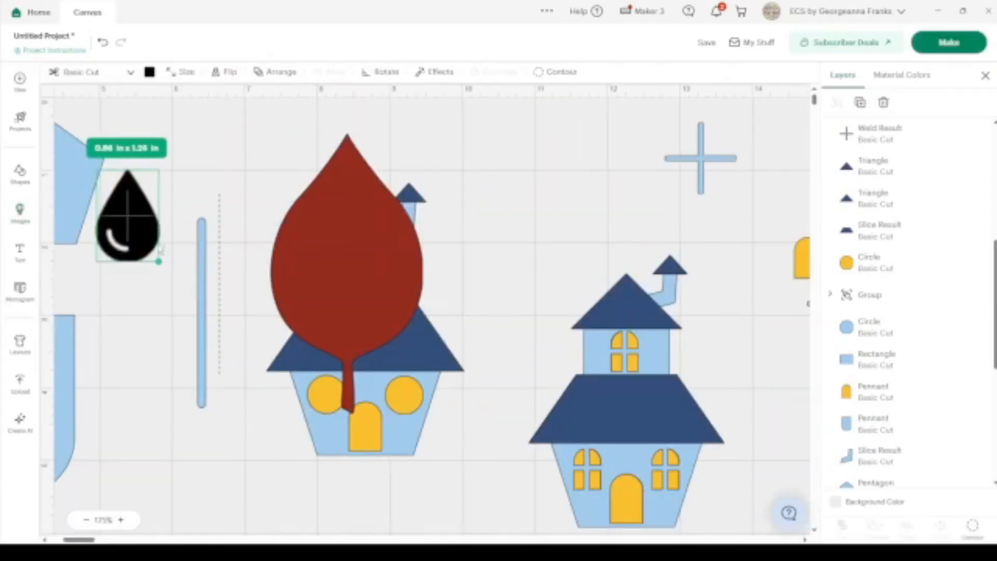
{"action": "left_click_drag", "start_coordinate": [376, 295], "coordinate": [533, 229]}
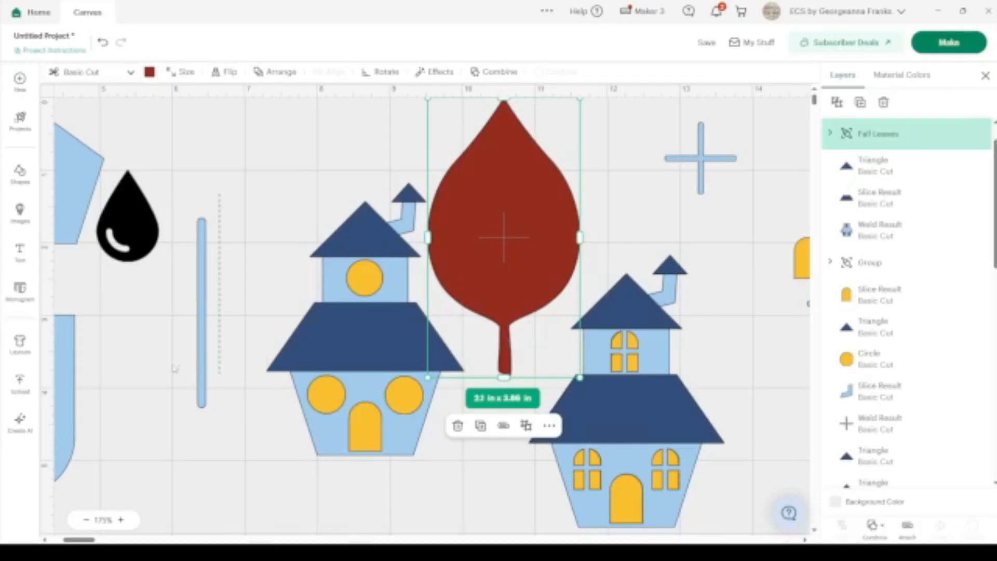
Duplicate the 2 in light blue circle and move the copy and the red leaf to empty canvas below the houses.
{"action": "scroll", "coordinate": [162, 367], "scroll_direction": "left", "scroll_amount": 10}
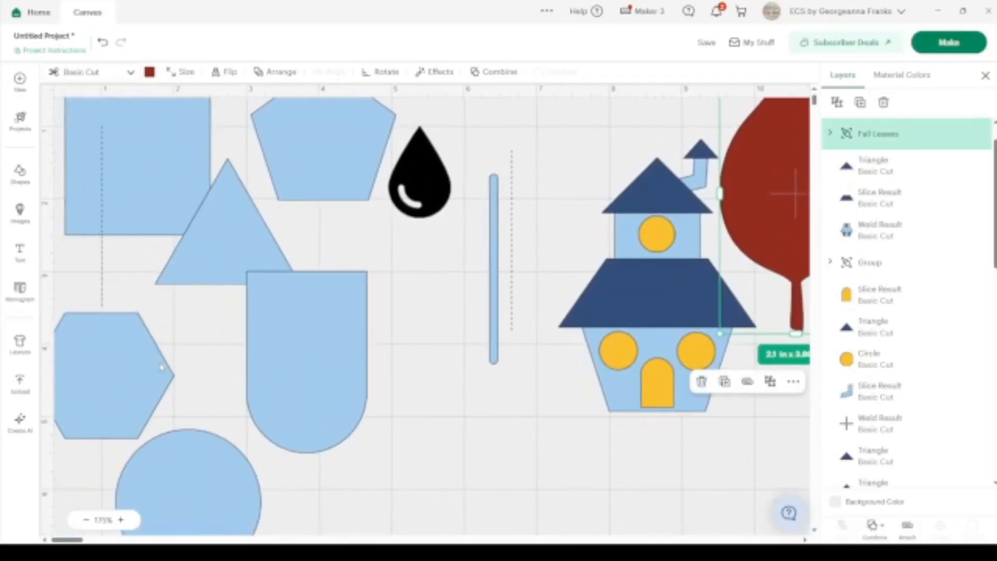
{"action": "left_click", "coordinate": [201, 527]}
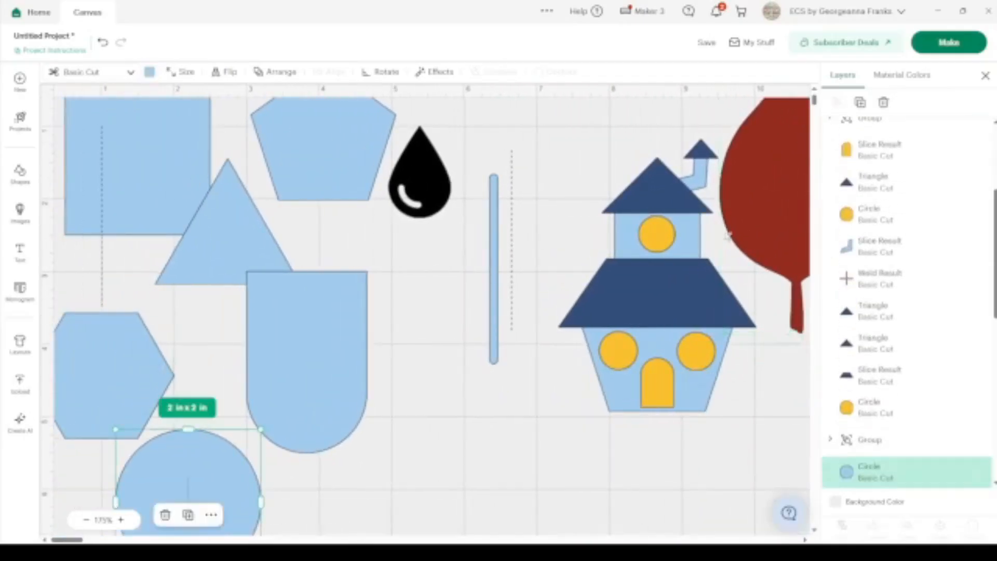
{"action": "left_click", "coordinate": [861, 102]}
{"action": "left_click_drag", "start_coordinate": [217, 493], "coordinate": [705, 334]}
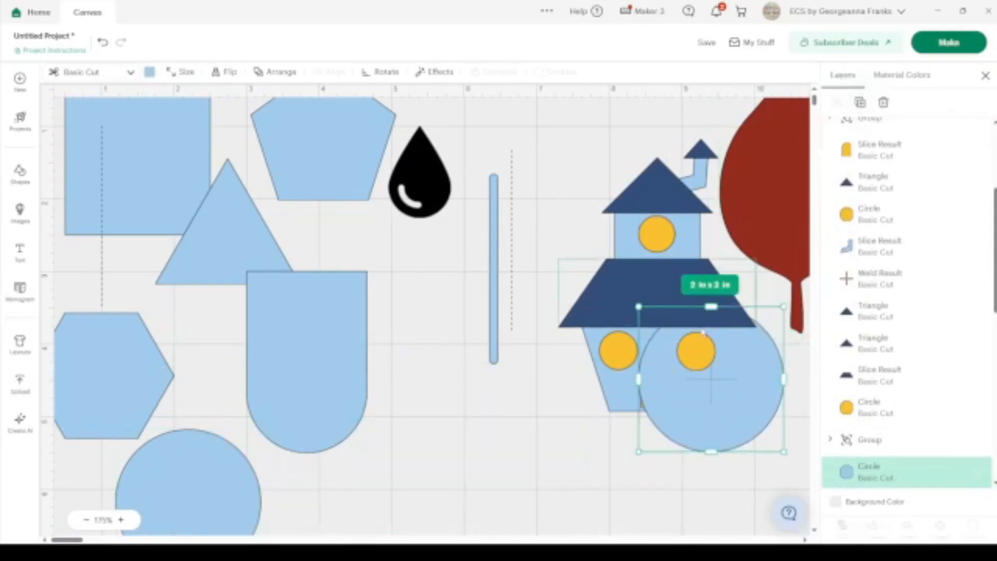
{"action": "scroll", "coordinate": [704, 332], "scroll_direction": "right", "scroll_amount": 11}
{"action": "left_click_drag", "start_coordinate": [519, 196], "coordinate": [297, 499]}
{"action": "scroll", "coordinate": [297, 499], "scroll_direction": "down", "scroll_amount": 8}
{"action": "left_click_drag", "start_coordinate": [384, 193], "coordinate": [446, 464]}
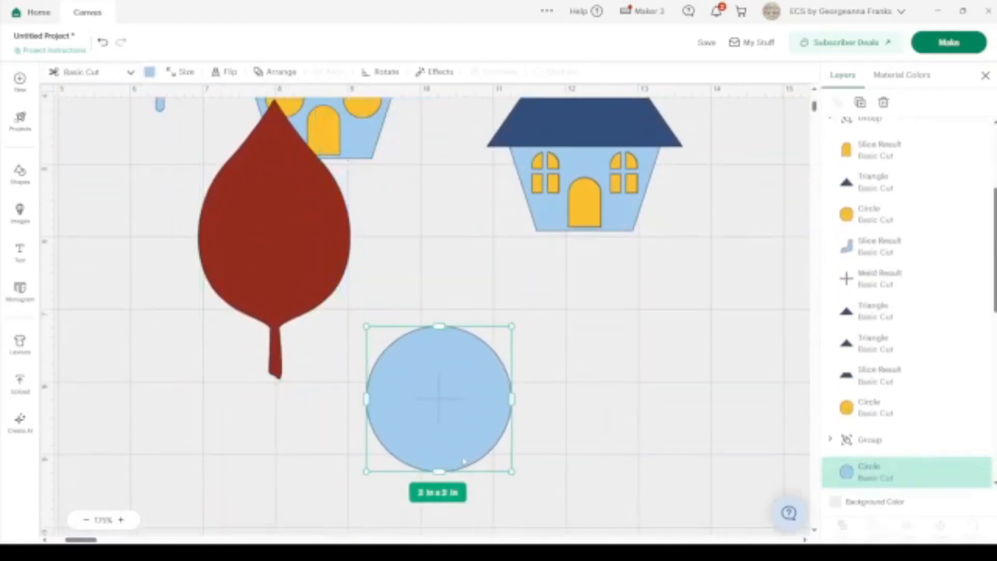
{"action": "left_click_drag", "start_coordinate": [305, 281], "coordinate": [283, 416]}
{"action": "scroll", "coordinate": [550, 404], "scroll_direction": "down", "scroll_amount": 3}
{"action": "left_click_drag", "start_coordinate": [403, 296], "coordinate": [467, 334]}
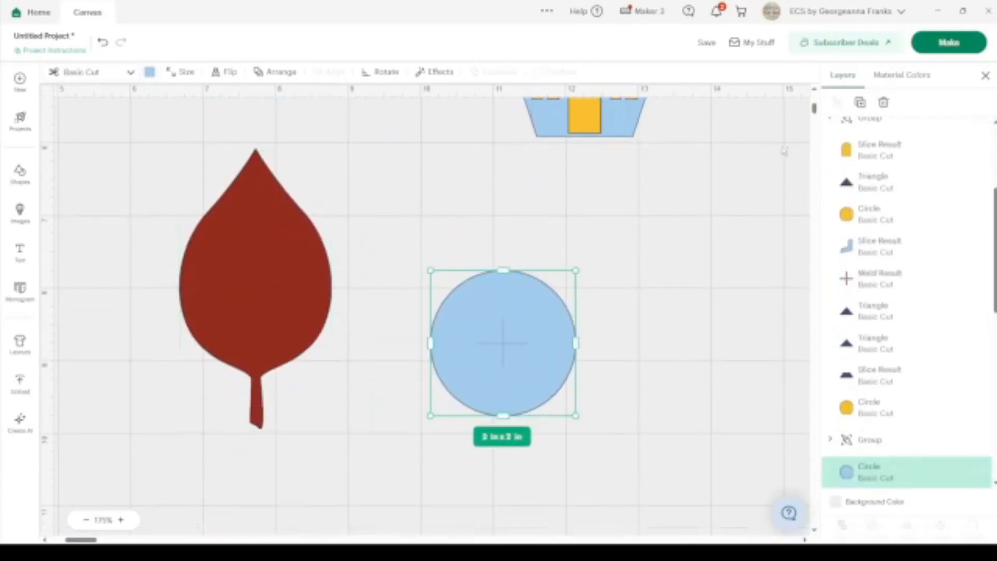
Duplicate the circle, stretch the copy into an ellipse about 4.26 in wide, and lay it over the circle's upper part.
{"action": "left_click", "coordinate": [860, 103]}
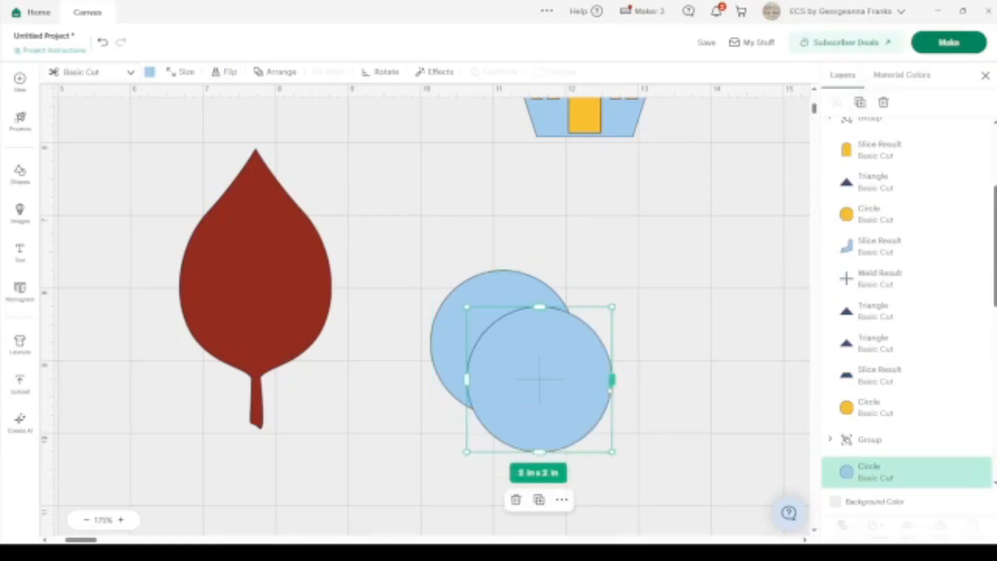
{"action": "left_click_drag", "start_coordinate": [613, 381], "coordinate": [777, 379]}
{"action": "left_click_drag", "start_coordinate": [671, 361], "coordinate": [560, 305]}
Slice the circle with the ellipse and place the lower crescent over the top of the red leaf's stem.
{"action": "left_click_drag", "start_coordinate": [629, 466], "coordinate": [500, 331]}
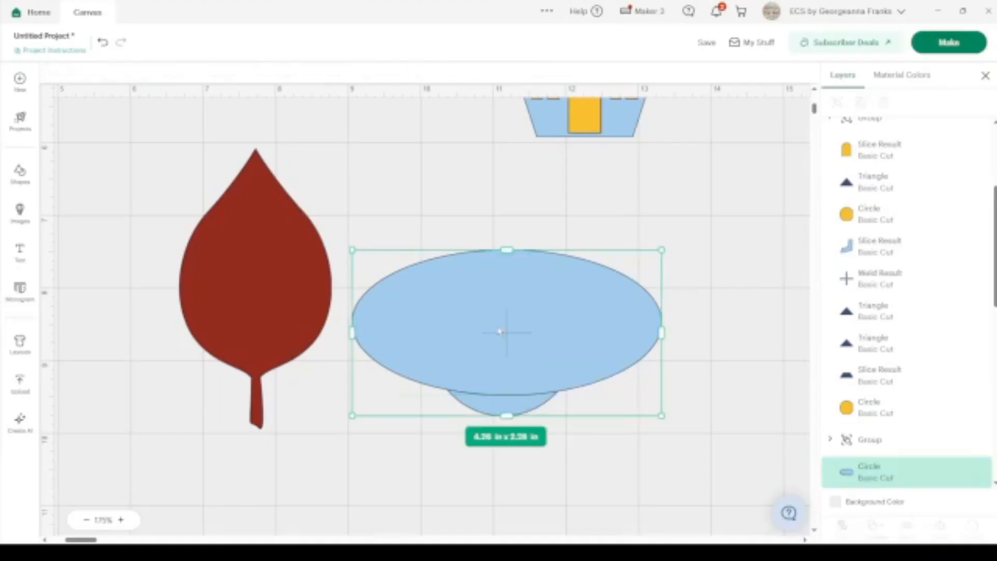
{"action": "left_click", "coordinate": [843, 527]}
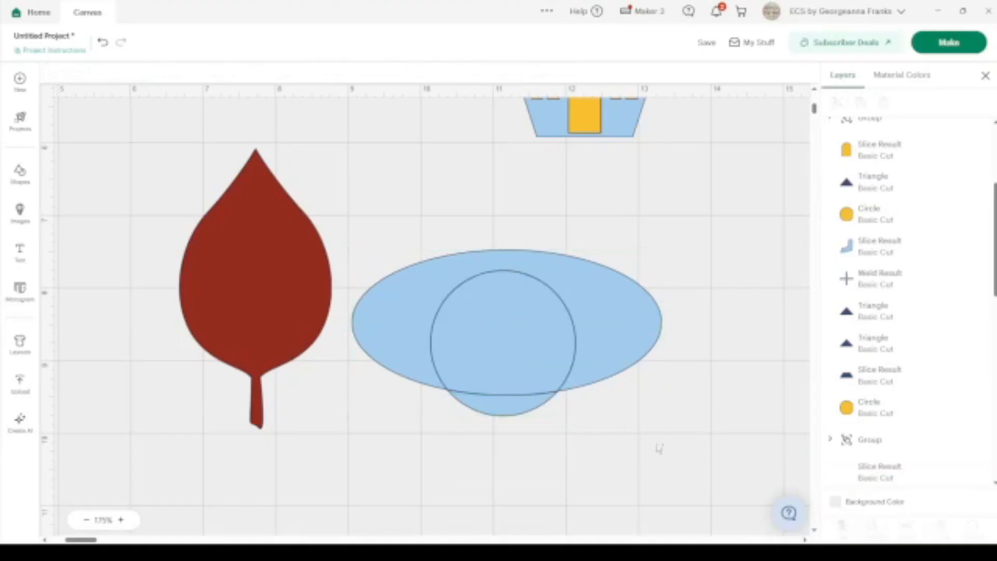
{"action": "left_click_drag", "start_coordinate": [525, 408], "coordinate": [275, 385]}
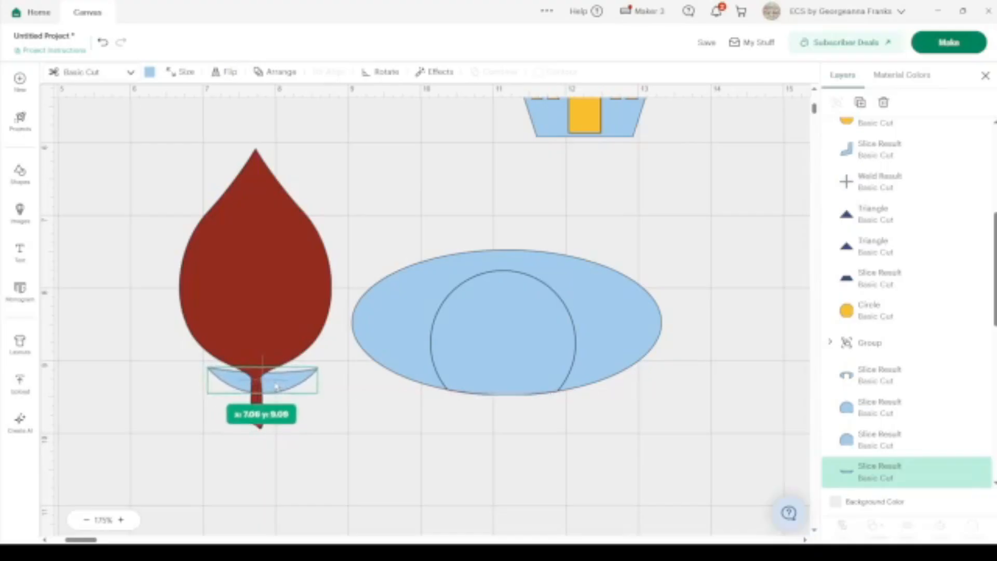
{"action": "left_click_drag", "start_coordinate": [275, 386], "coordinate": [273, 385]}
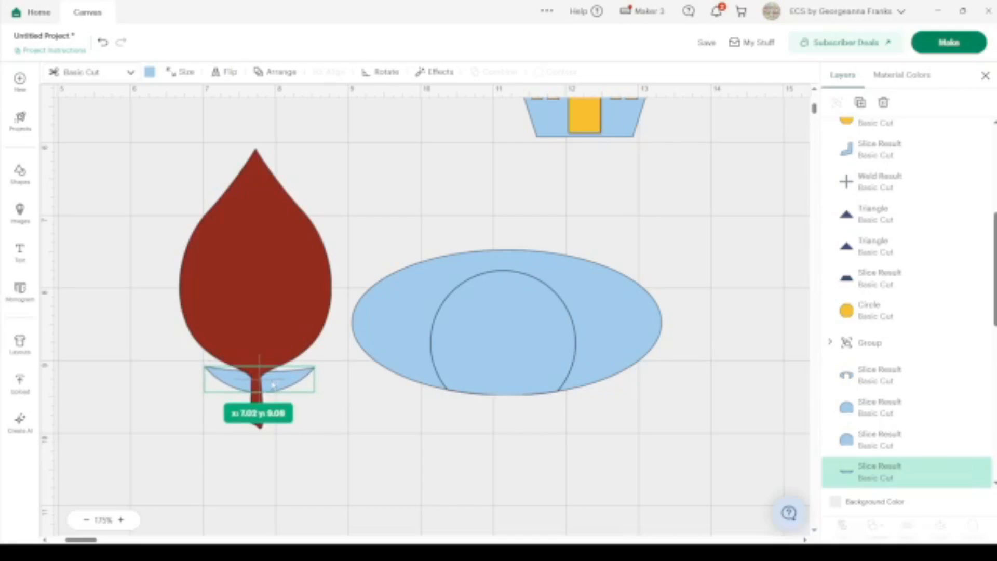
{"action": "left_click_drag", "start_coordinate": [273, 384], "coordinate": [273, 384]}
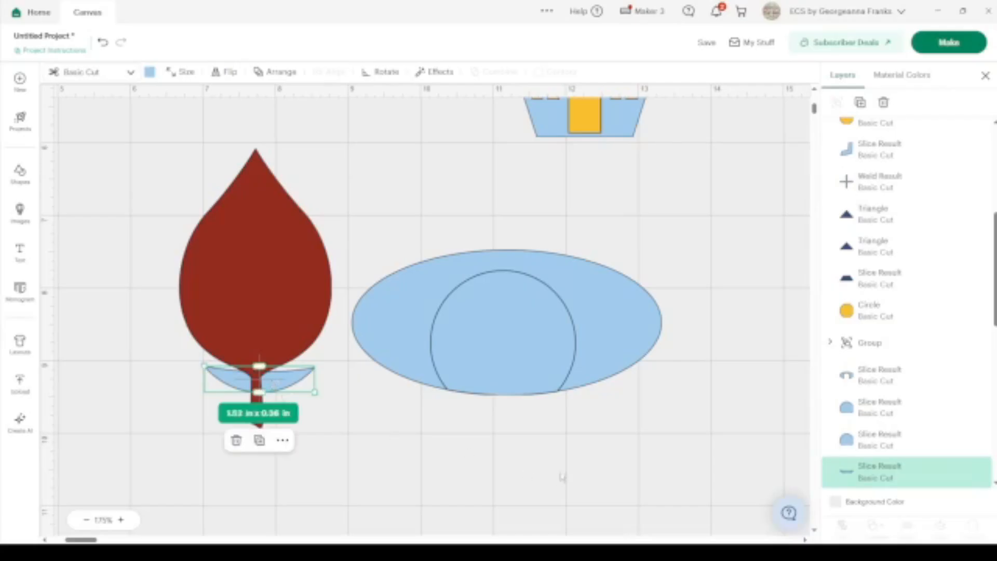
Flip the sliced ellipse vertically, and move it and the small crescent to the empty canvas beside the red leaf.
{"action": "left_click_drag", "start_coordinate": [562, 475], "coordinate": [492, 351]}
{"action": "left_click_drag", "start_coordinate": [647, 345], "coordinate": [521, 372]}
{"action": "left_click", "coordinate": [750, 256]}
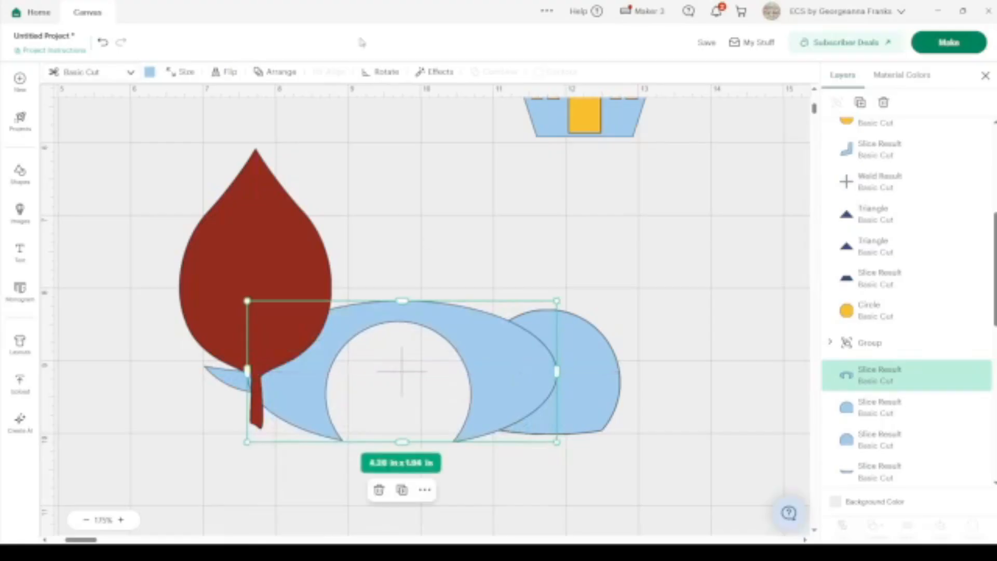
{"action": "left_click", "coordinate": [217, 76]}
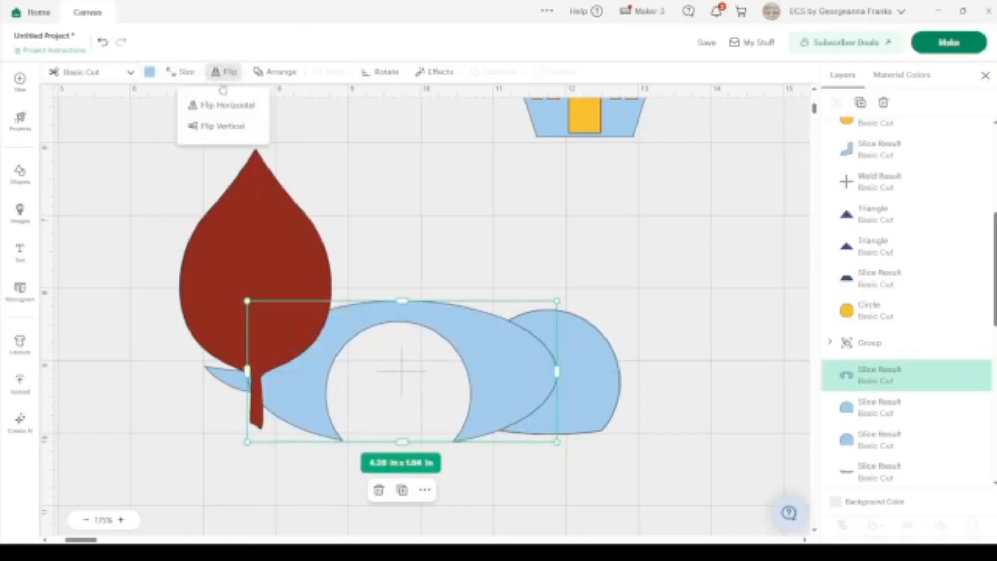
{"action": "left_click", "coordinate": [235, 128]}
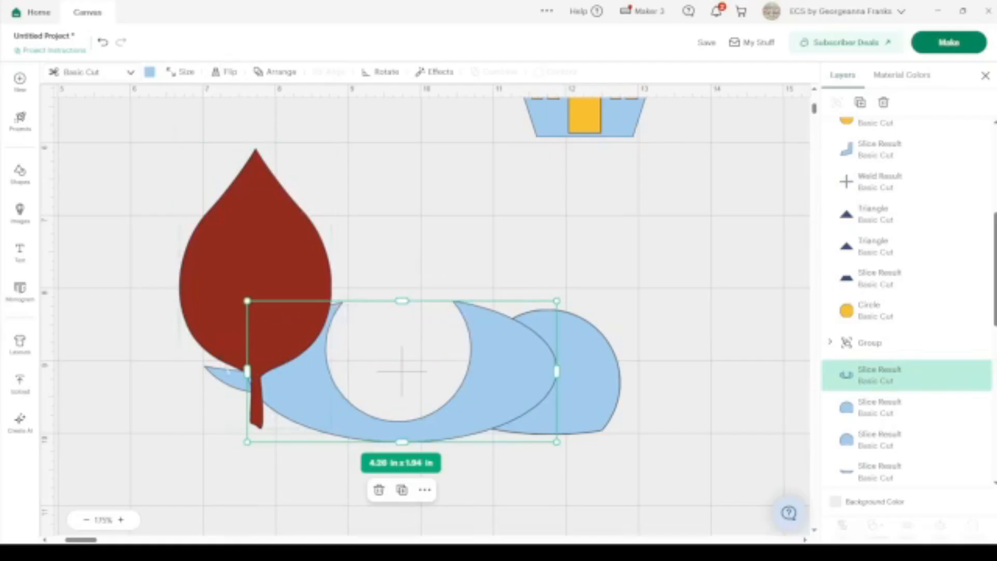
{"action": "left_click_drag", "start_coordinate": [223, 373], "coordinate": [517, 246]}
{"action": "left_click_drag", "start_coordinate": [497, 343], "coordinate": [619, 398]}
Enlarge and stretch the cut circle to about 6.7 in wide, and move the flipped ellipse below it.
{"action": "left_click", "coordinate": [602, 314]}
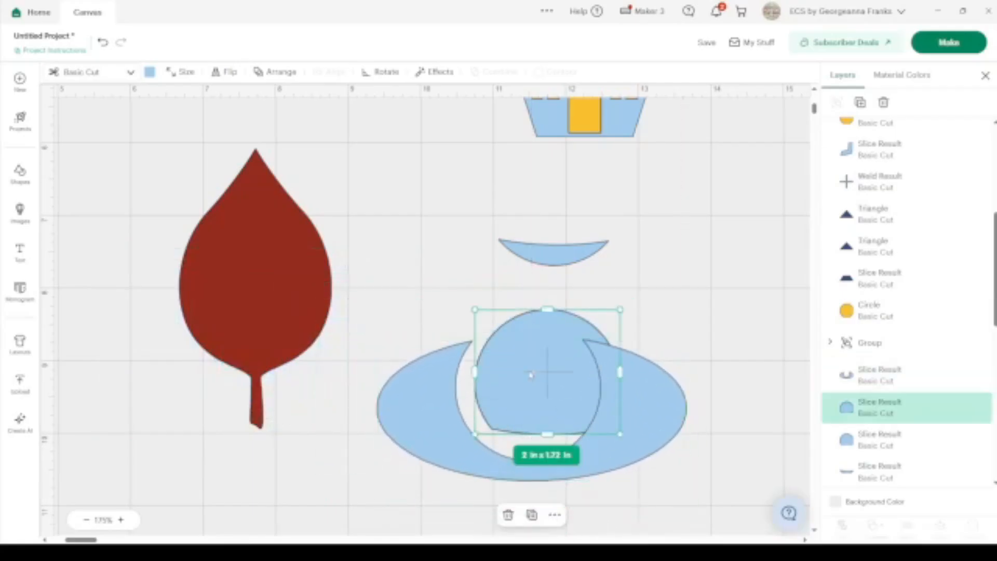
{"action": "left_click_drag", "start_coordinate": [622, 310], "coordinate": [702, 240]}
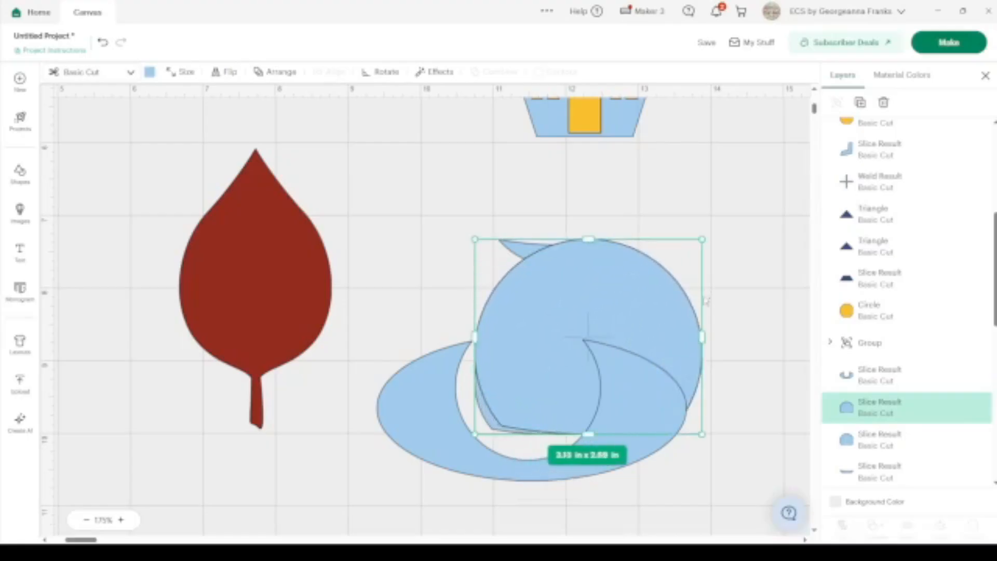
{"action": "left_click_drag", "start_coordinate": [703, 336], "coordinate": [808, 336]}
{"action": "left_click_drag", "start_coordinate": [737, 326], "coordinate": [602, 295]}
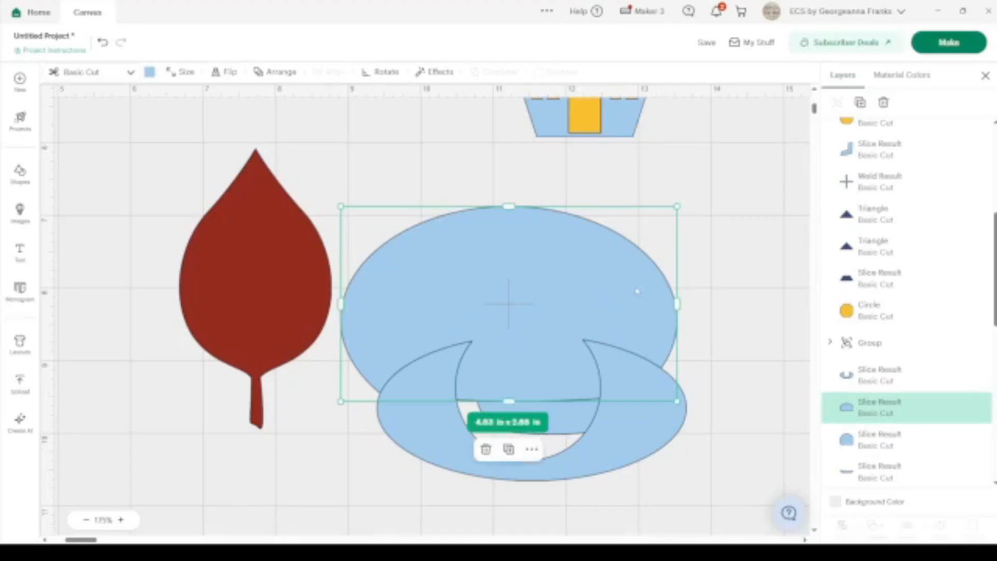
{"action": "left_click", "coordinate": [628, 437]}
{"action": "left_click_drag", "start_coordinate": [627, 437], "coordinate": [516, 495]}
{"action": "left_click", "coordinate": [577, 350]}
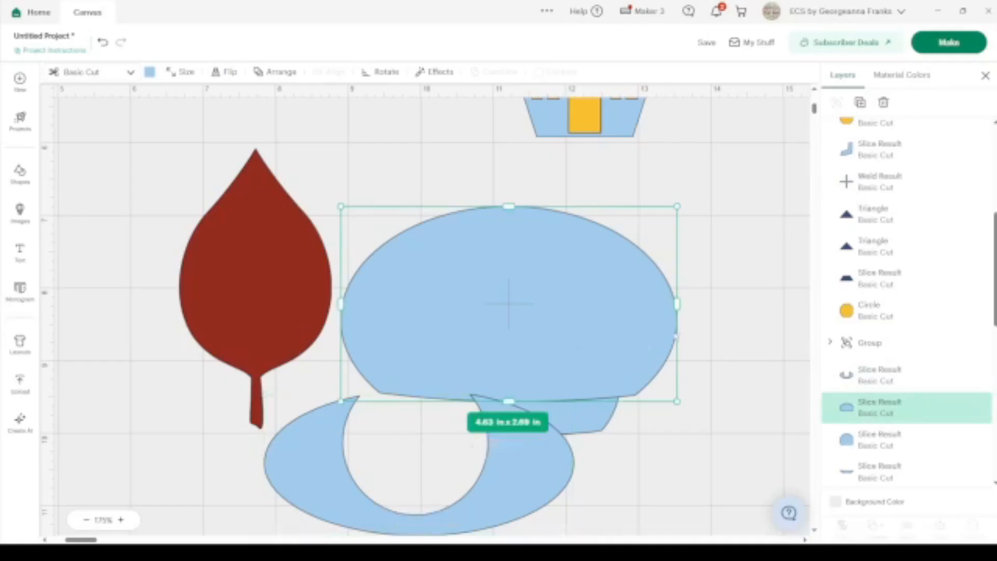
{"action": "left_click_drag", "start_coordinate": [676, 305], "coordinate": [826, 283]}
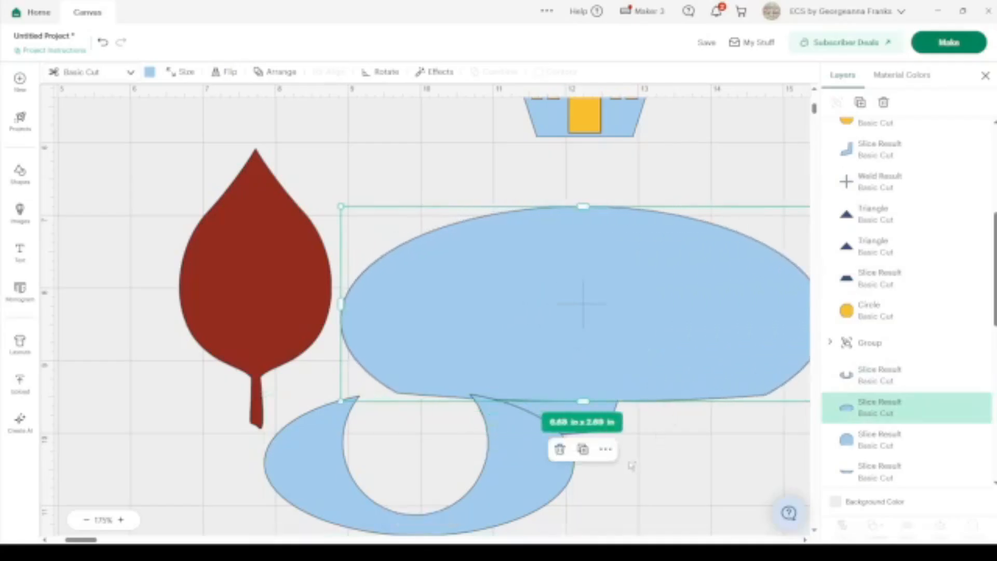
Slice the stretched shape with the flipped ellipse, and place the lower crescent over the leaf's stem, about 4.17 x 0.6 in.
{"action": "left_click_drag", "start_coordinate": [546, 478], "coordinate": [645, 415]}
{"action": "left_click_drag", "start_coordinate": [688, 395], "coordinate": [695, 397]}
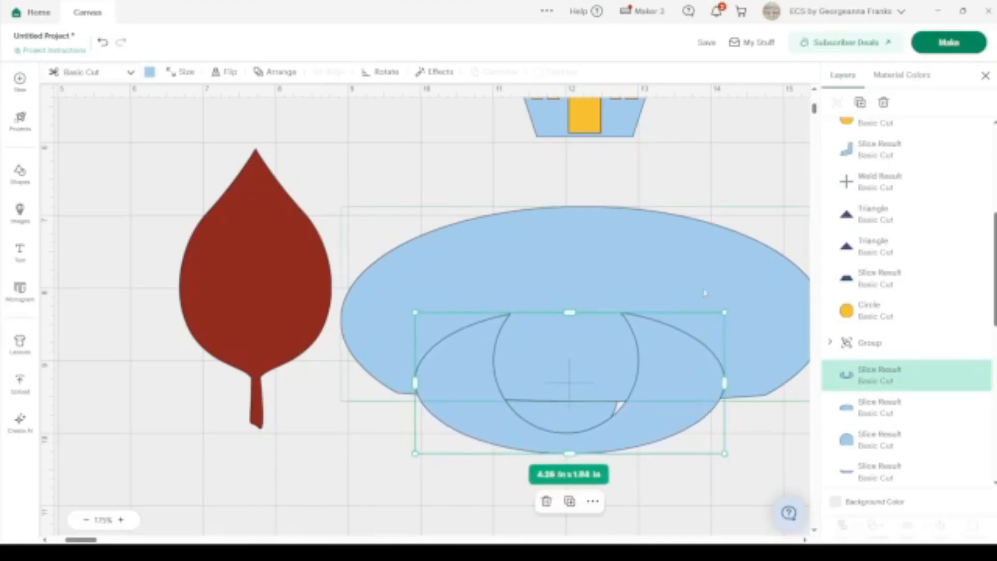
{"action": "left_click", "coordinate": [726, 274], "text": "shift"}
{"action": "left_click", "coordinate": [839, 526]}
{"action": "left_click_drag", "start_coordinate": [661, 428], "coordinate": [355, 369]}
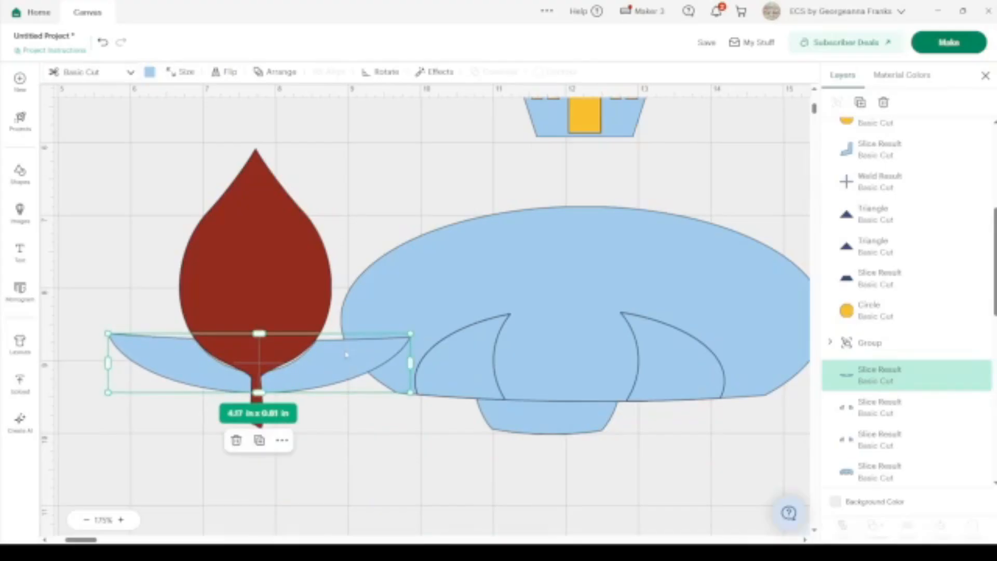
{"action": "left_click_drag", "start_coordinate": [259, 335], "coordinate": [259, 356]}
Delete the leftover slice pieces and the small crescent beside the leaf.
{"action": "left_click_drag", "start_coordinate": [646, 493], "coordinate": [568, 360]}
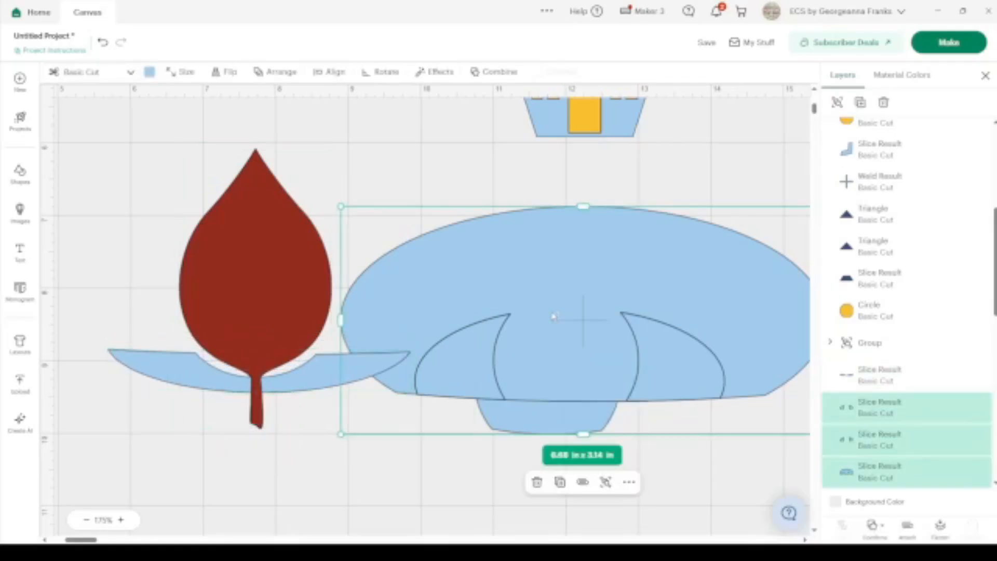
{"action": "key", "text": "Delete"}
{"action": "left_click", "coordinate": [578, 254]}
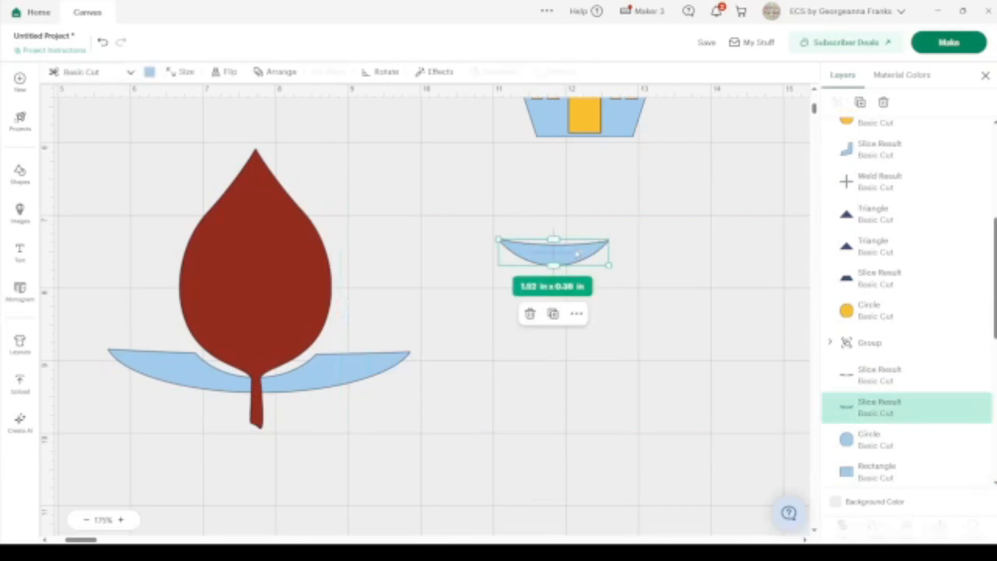
{"action": "key", "text": "Delete"}
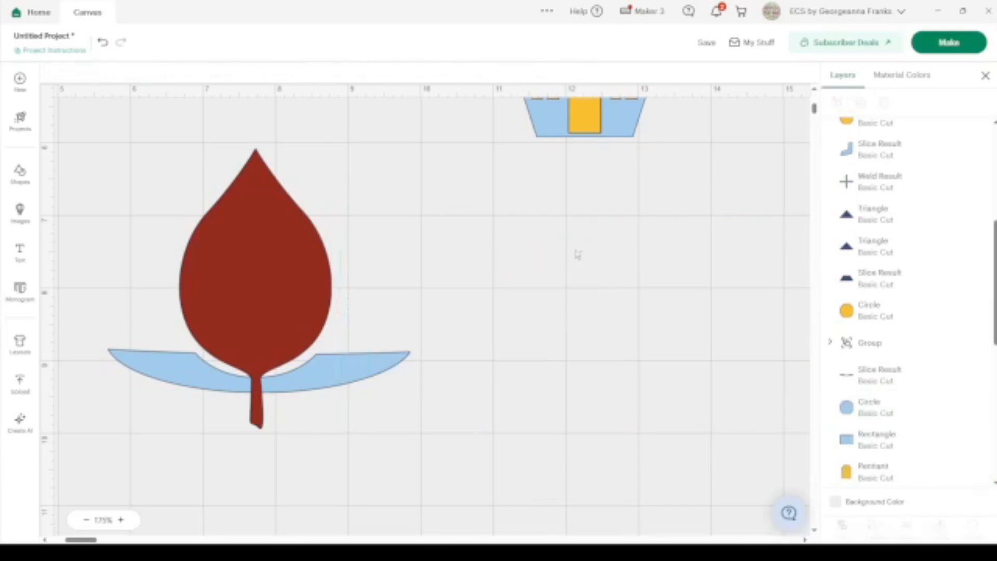
Narrow the crescent to about 3.86 in and position it so its inner curve meets the leaf's base evenly.
{"action": "left_click", "coordinate": [123, 521]}
{"action": "left_click", "coordinate": [123, 521]}
{"action": "left_click", "coordinate": [123, 521]}
{"action": "left_click", "coordinate": [123, 520]}
{"action": "scroll", "coordinate": [296, 332], "scroll_direction": "left", "scroll_amount": 5}
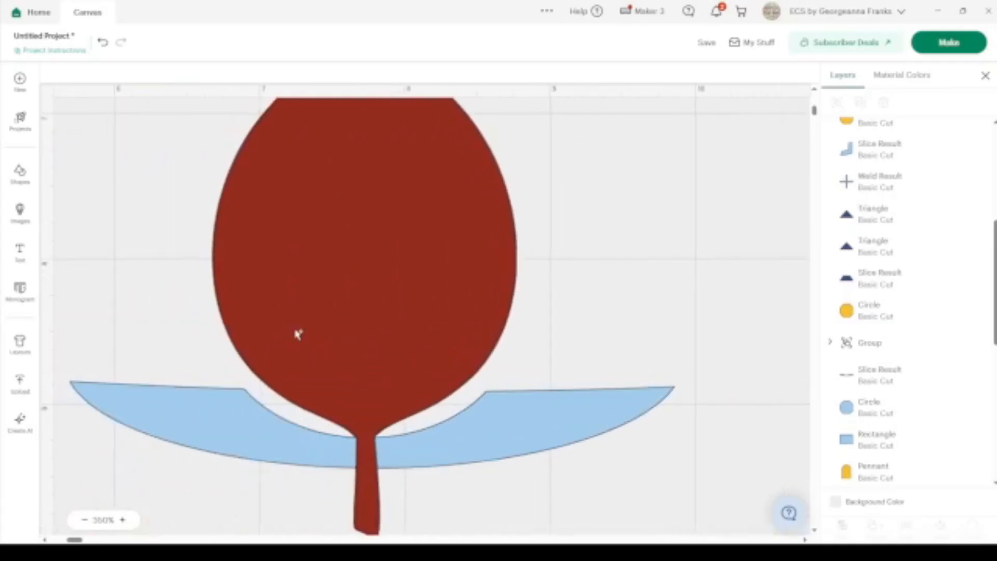
{"action": "scroll", "coordinate": [297, 334], "scroll_direction": "down", "scroll_amount": 3}
{"action": "left_click_drag", "start_coordinate": [417, 387], "coordinate": [415, 371]}
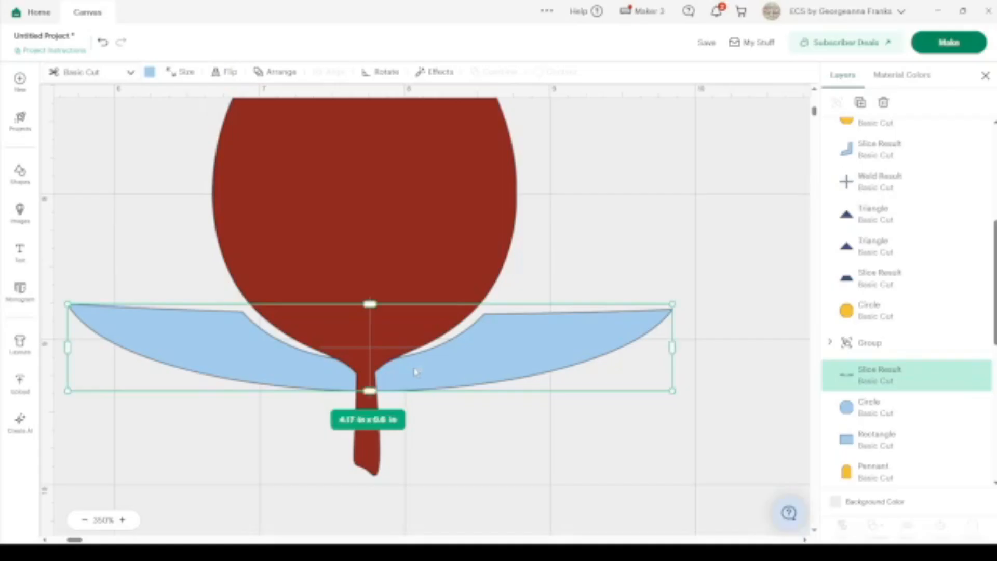
{"action": "left_click_drag", "start_coordinate": [674, 357], "coordinate": [655, 356]}
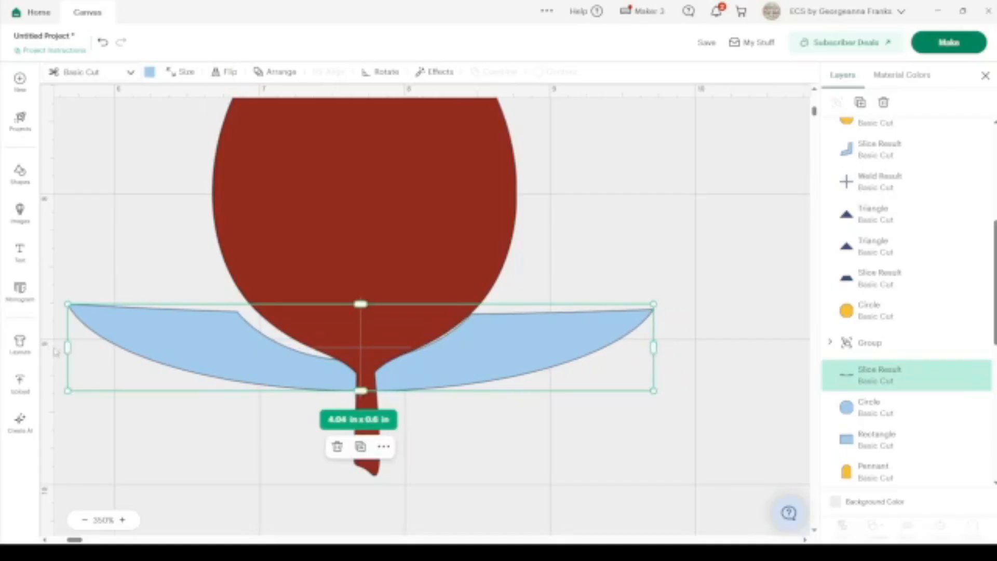
{"action": "left_click_drag", "start_coordinate": [67, 346], "coordinate": [94, 349]}
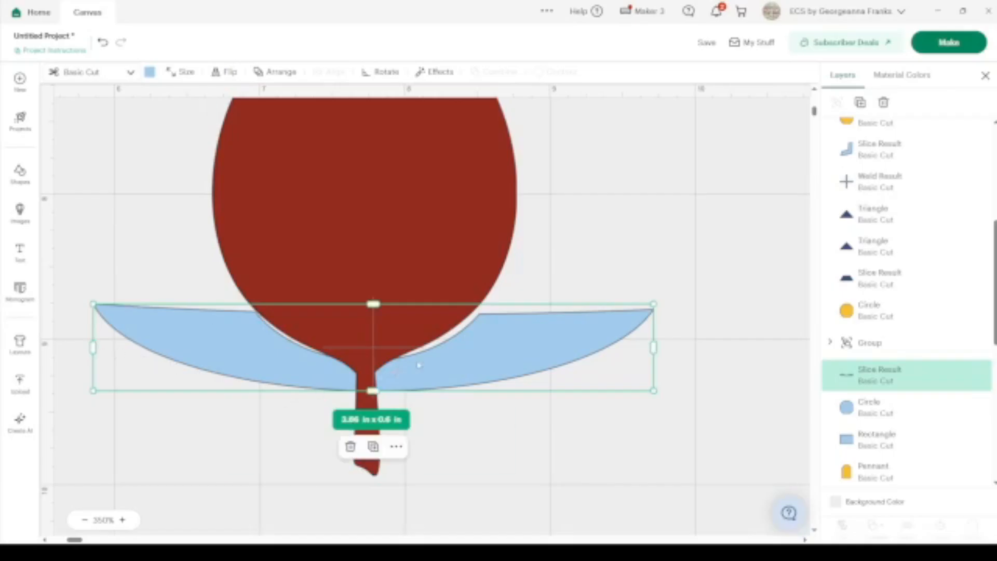
{"action": "left_click_drag", "start_coordinate": [418, 364], "coordinate": [413, 361]}
Slice the red leaf with the crescent, and delete the cut-out stem piece and the remaining crescent.
{"action": "left_click_drag", "start_coordinate": [489, 472], "coordinate": [329, 285]}
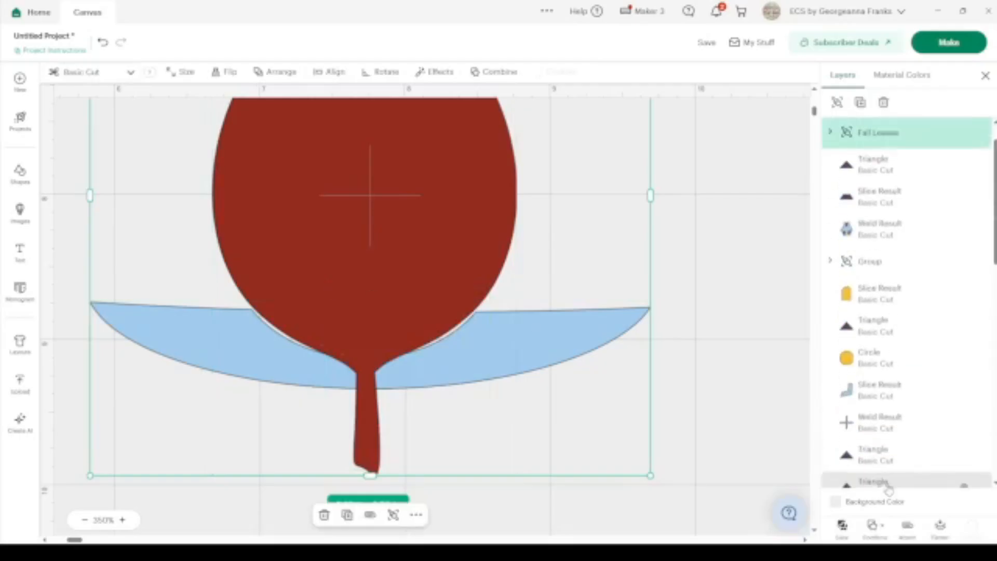
{"action": "left_click", "coordinate": [841, 528]}
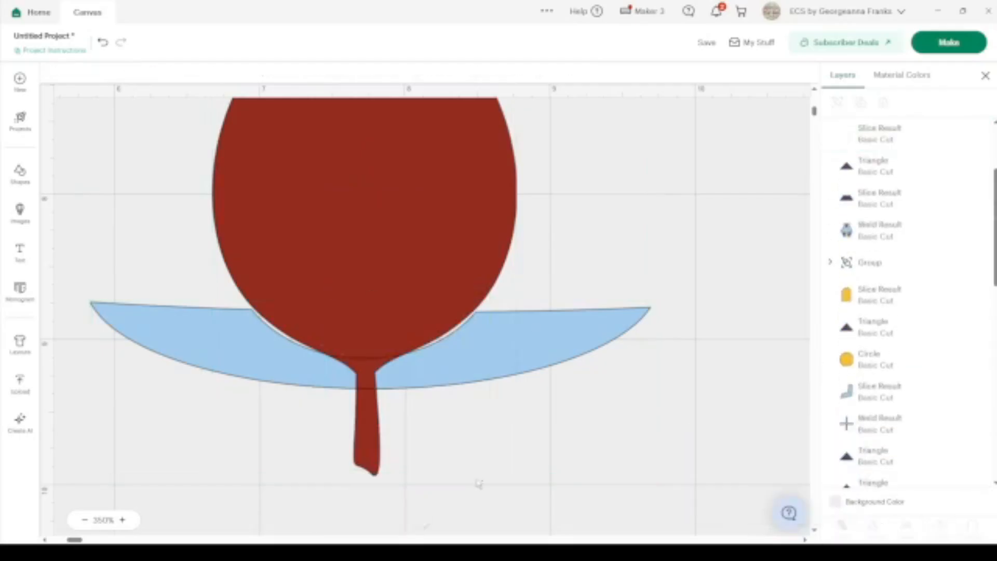
{"action": "left_click", "coordinate": [368, 372]}
{"action": "key", "text": "Delete"}
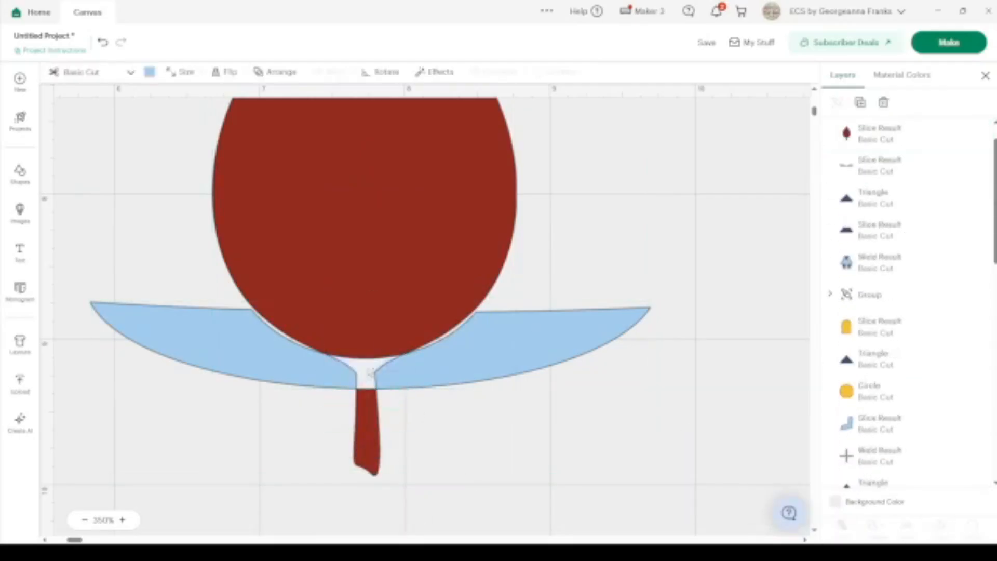
{"action": "left_click", "coordinate": [310, 367]}
{"action": "key", "text": "Delete"}
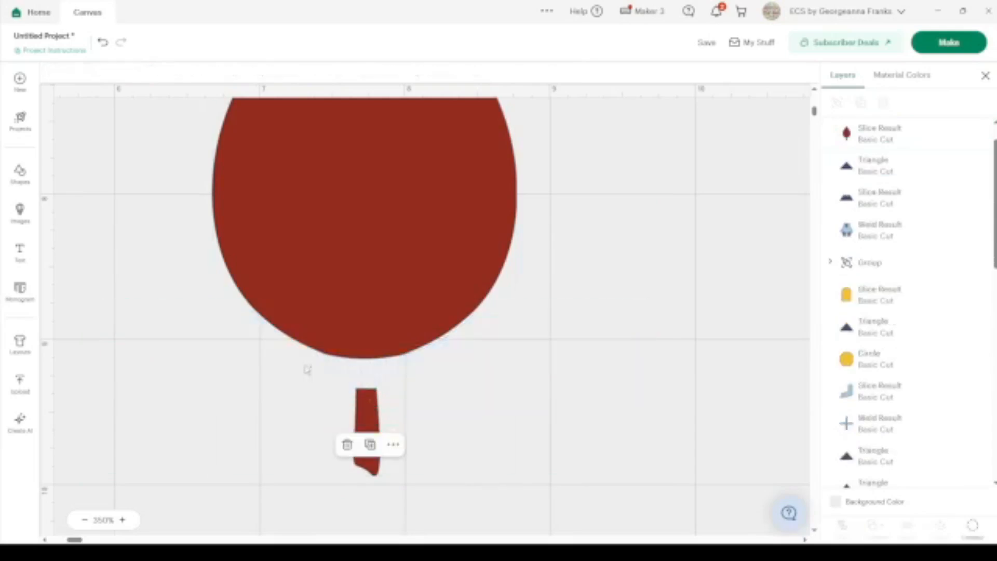
Hide the leftover stem contour of the red leaf so only the drop shape remains.
{"action": "left_click", "coordinate": [370, 444]}
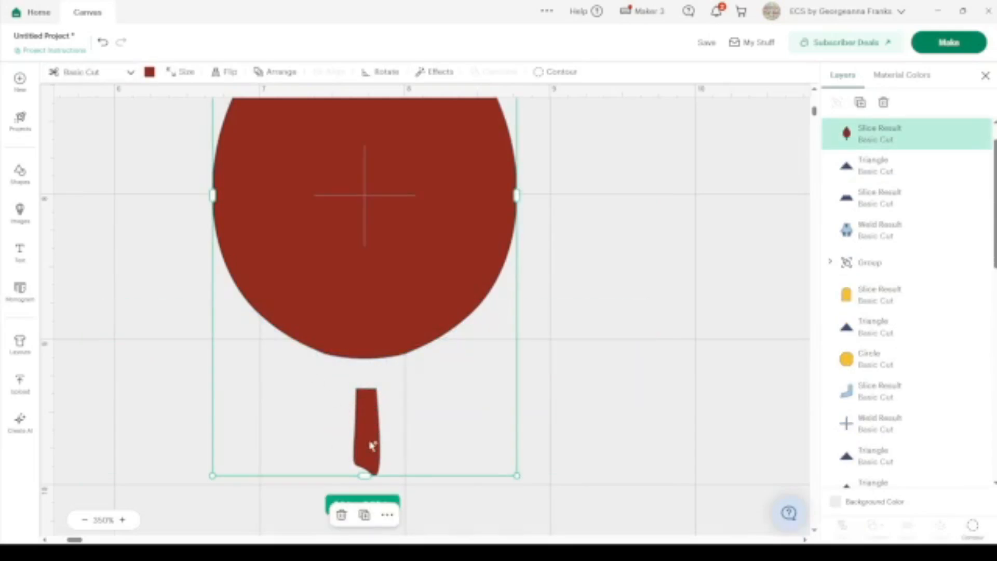
{"action": "left_click", "coordinate": [967, 526]}
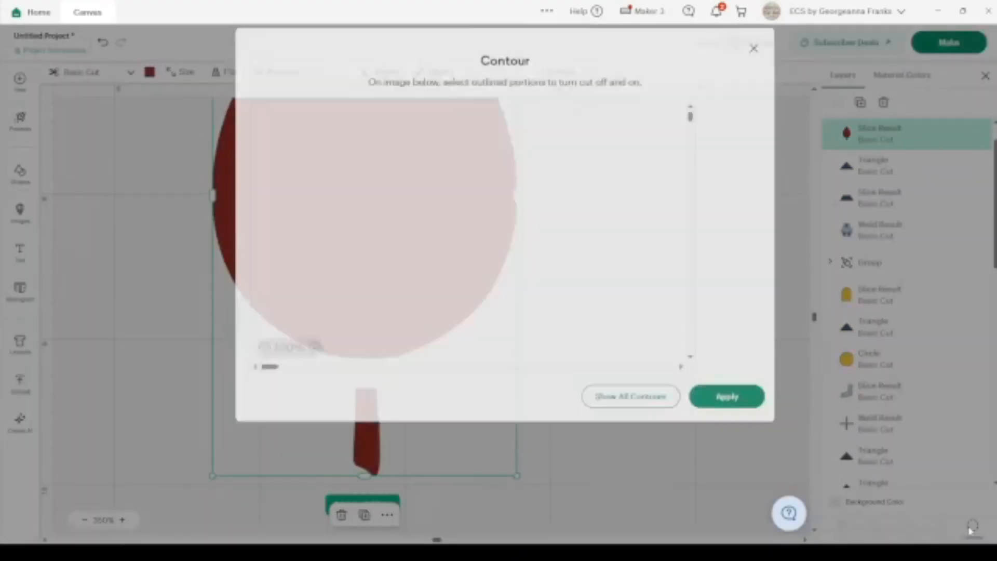
{"action": "left_click", "coordinate": [469, 353]}
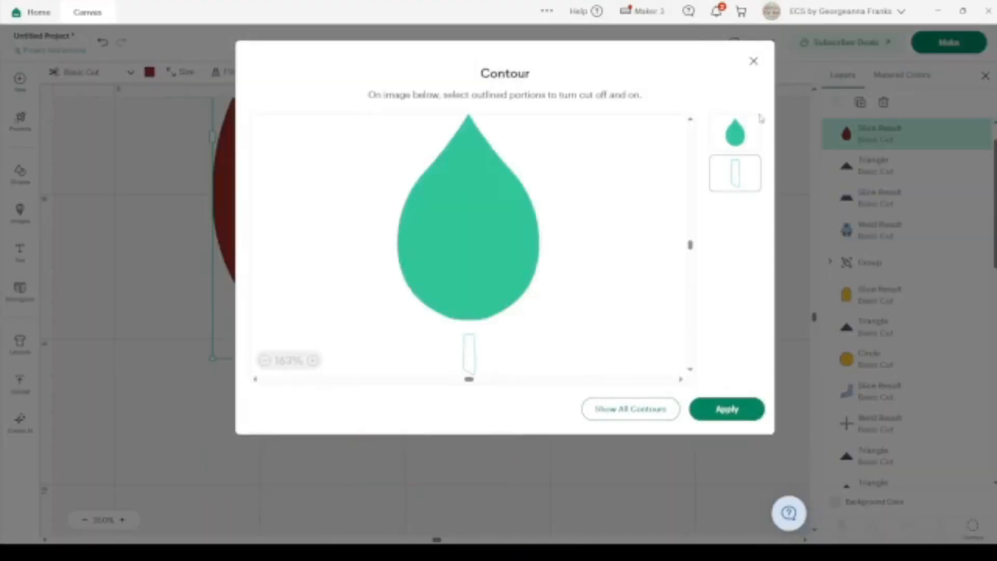
{"action": "left_click", "coordinate": [725, 417]}
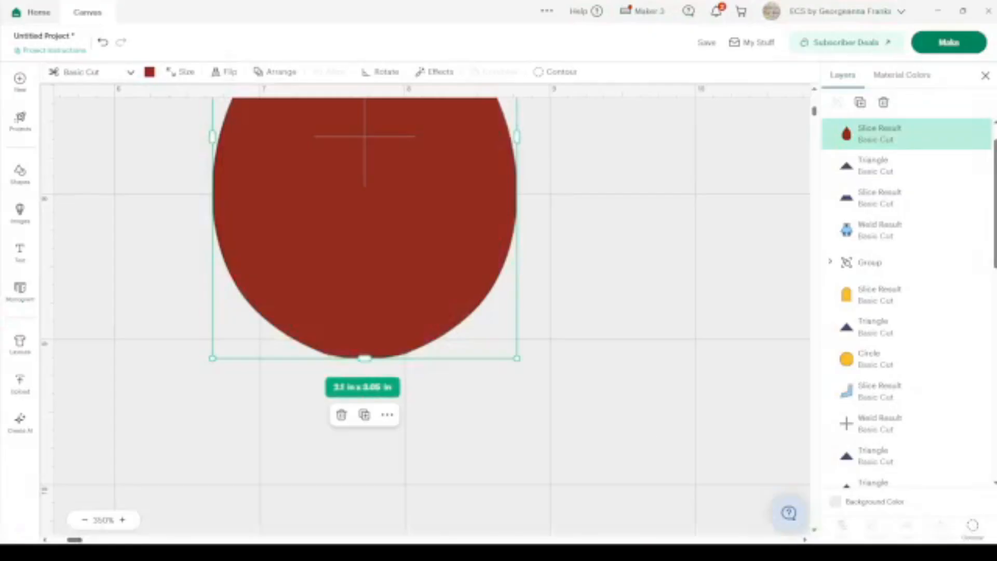
Recolor the red drop to the project's yellow and shrink it to about 0.59 x 0.86 in.
{"action": "left_click", "coordinate": [85, 520]}
{"action": "left_click", "coordinate": [84, 520]}
{"action": "left_click", "coordinate": [85, 520]}
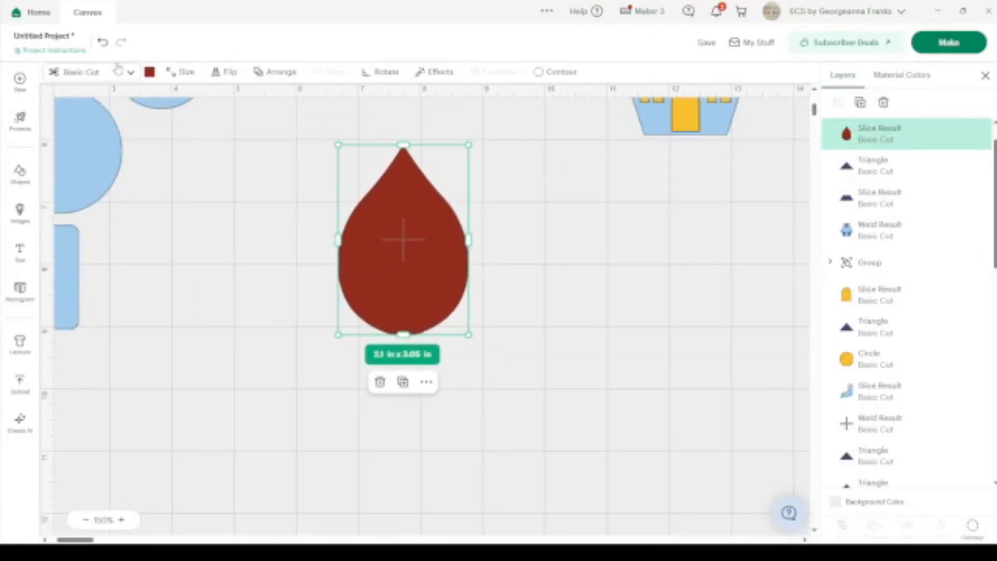
{"action": "left_click", "coordinate": [149, 72]}
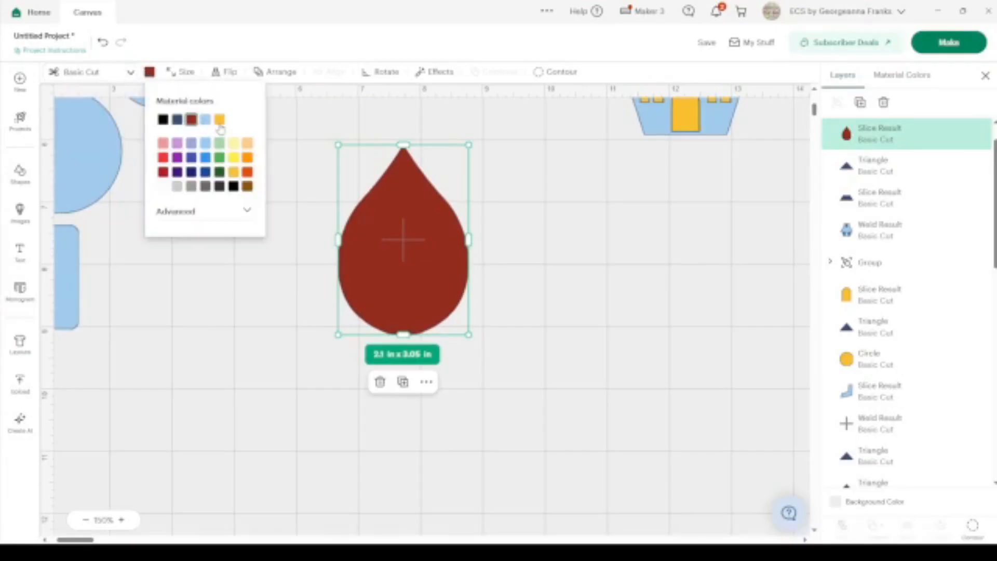
{"action": "left_click", "coordinate": [220, 121]}
{"action": "left_click_drag", "start_coordinate": [469, 336], "coordinate": [374, 196]}
Reduce the yellow drop to about 0.5 x 0.73 in and place it on empty canvas below the left house.
{"action": "scroll", "coordinate": [369, 200], "scroll_direction": "up", "scroll_amount": 3}
{"action": "scroll", "coordinate": [367, 203], "scroll_direction": "up", "scroll_amount": 3}
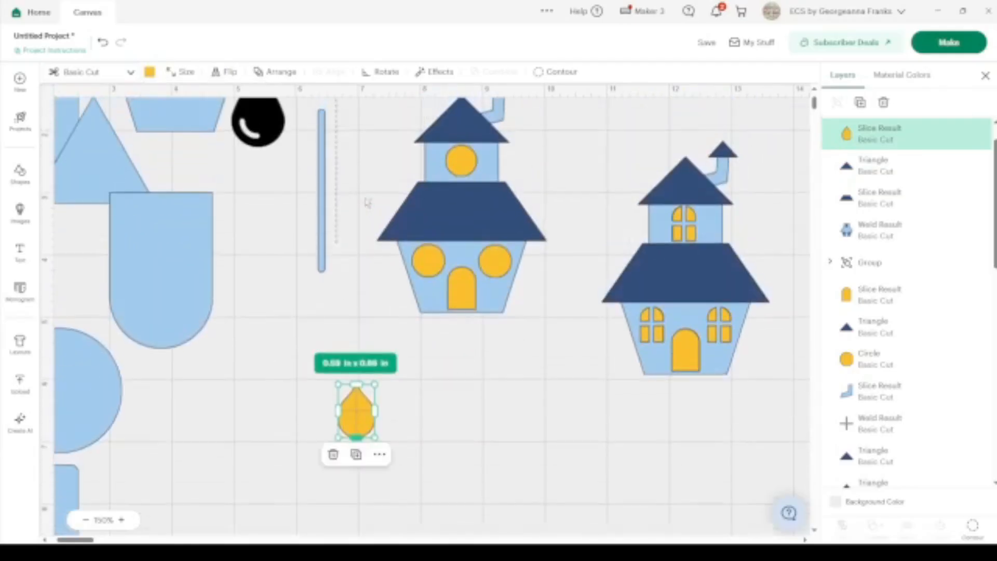
{"action": "left_click_drag", "start_coordinate": [364, 415], "coordinate": [528, 338]}
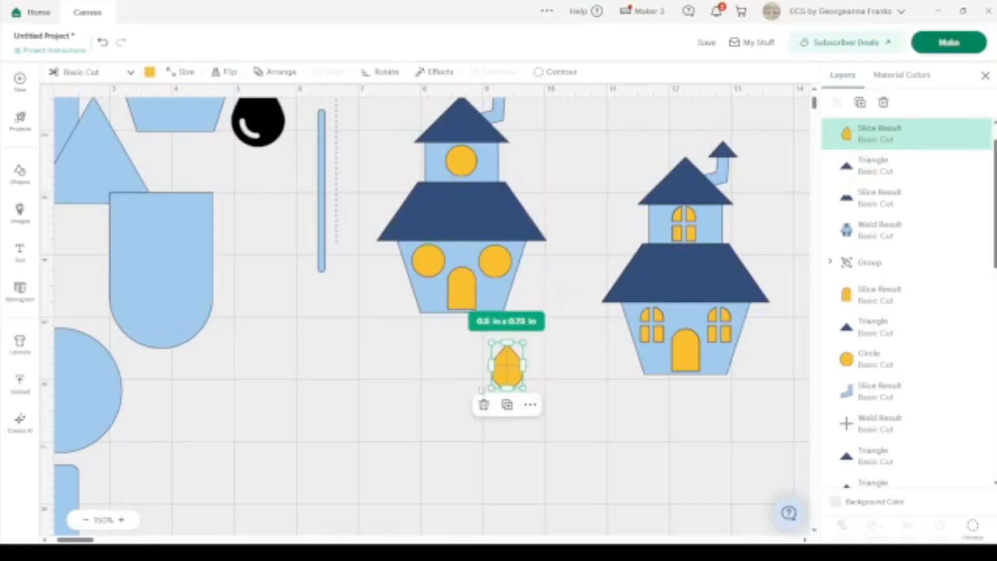
{"action": "left_click", "coordinate": [454, 383]}
{"action": "left_click_drag", "start_coordinate": [507, 366], "coordinate": [427, 416]}
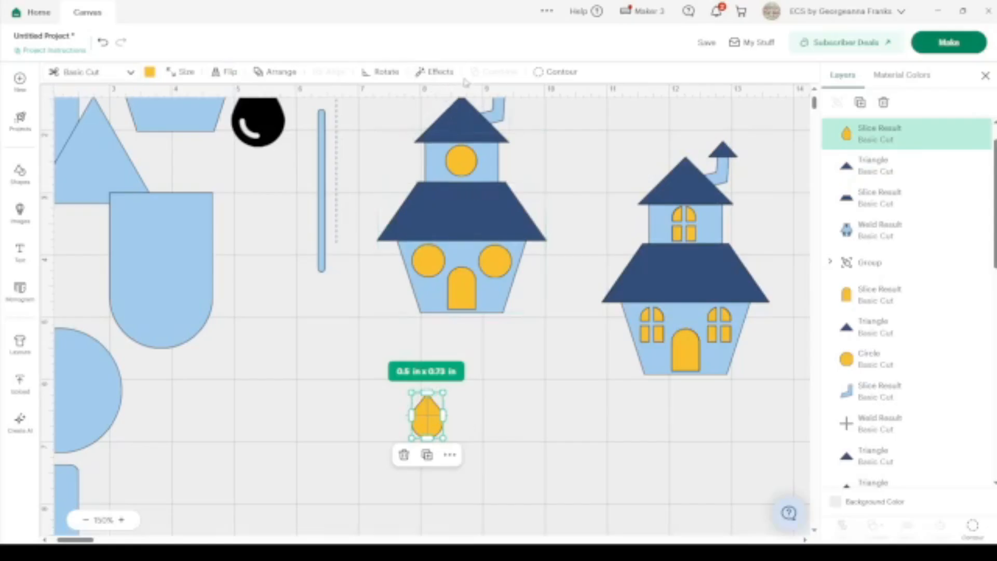
Rotate the yellow drop by 57 degrees and place it over the left house's lower right round window.
{"action": "left_click", "coordinate": [382, 72]}
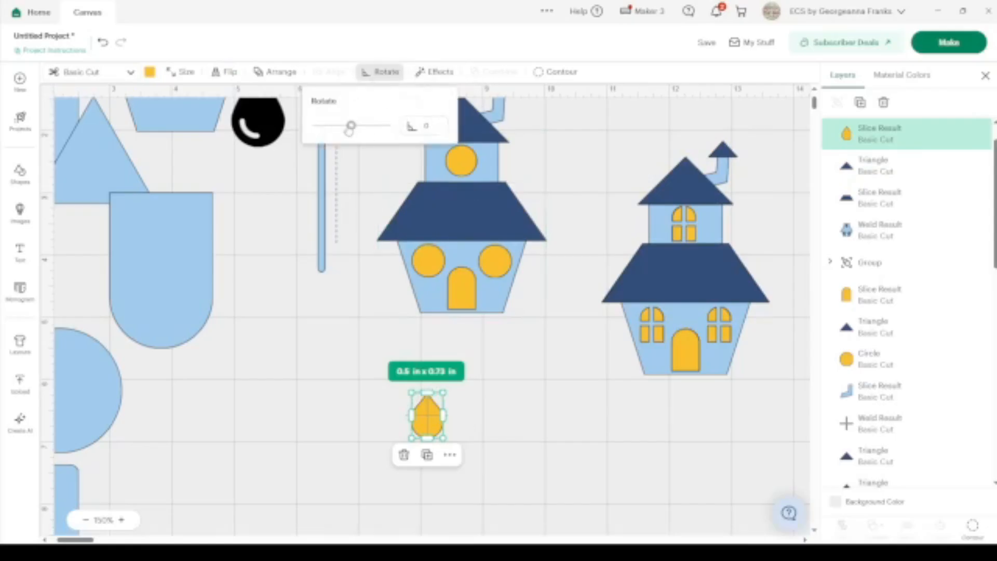
{"action": "left_click_drag", "start_coordinate": [355, 130], "coordinate": [364, 132]}
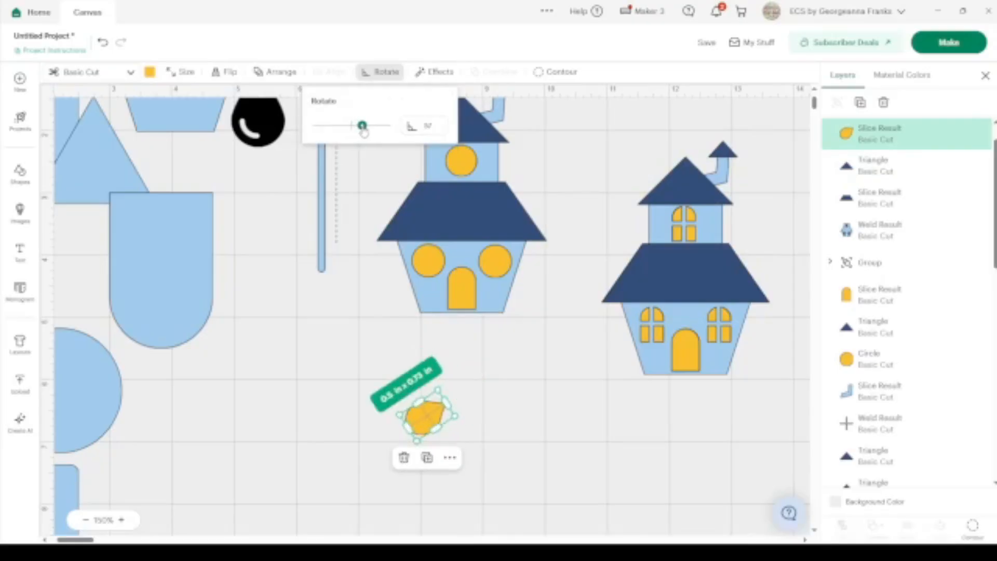
{"action": "left_click_drag", "start_coordinate": [425, 418], "coordinate": [495, 263]}
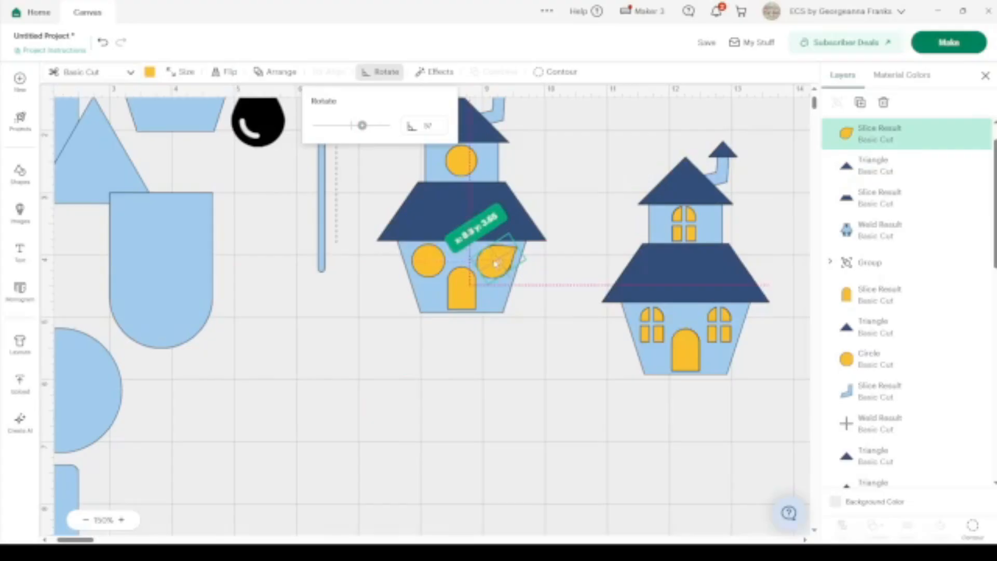
{"action": "left_click_drag", "start_coordinate": [495, 263], "coordinate": [494, 263]}
Delete the lower pair of round yellow windows from the left house.
{"action": "left_click", "coordinate": [425, 271], "text": "shift"}
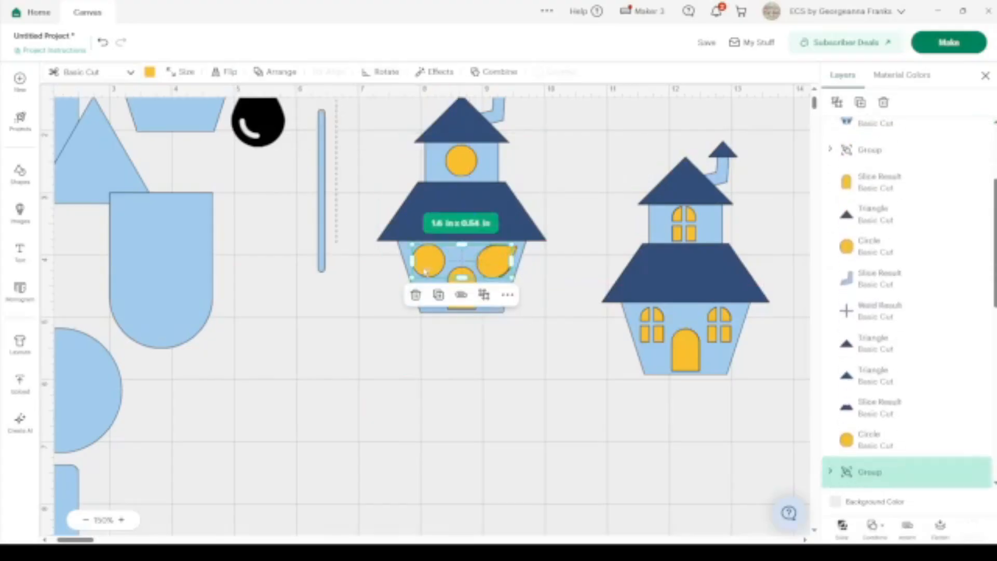
{"action": "key", "text": "Delete"}
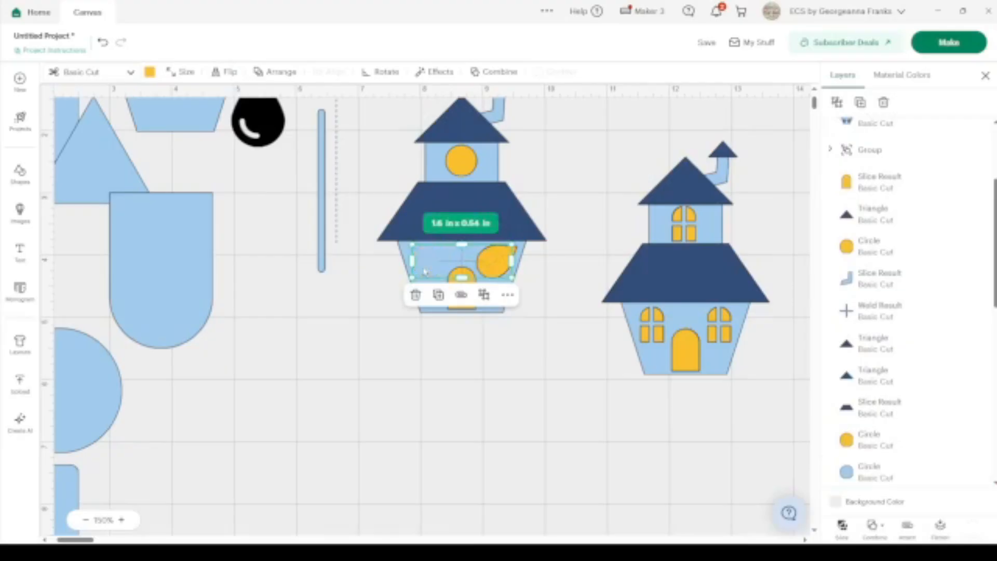
Duplicate the yellow drop on the left house and delete the copy.
{"action": "left_click", "coordinate": [425, 271]}
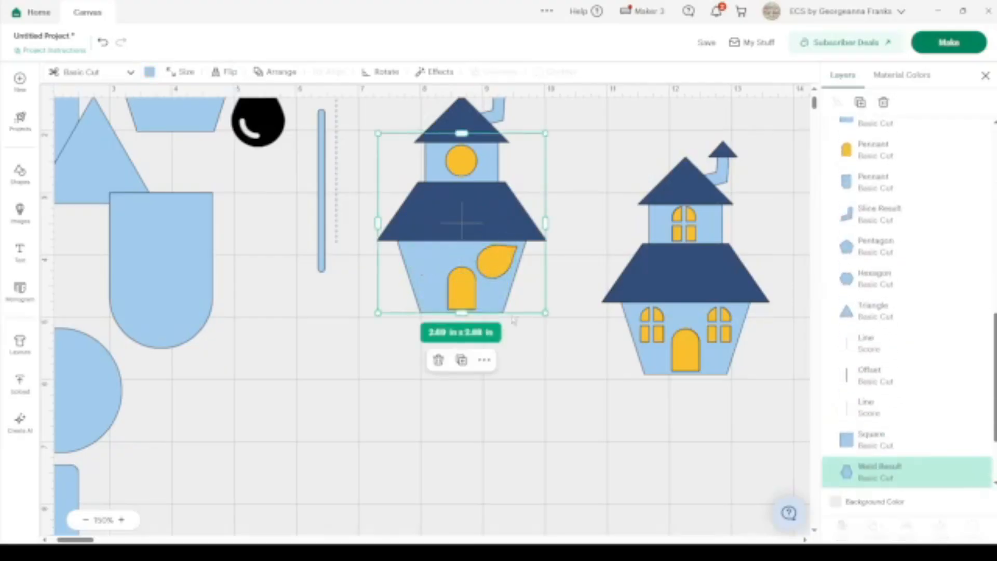
{"action": "left_click", "coordinate": [500, 268]}
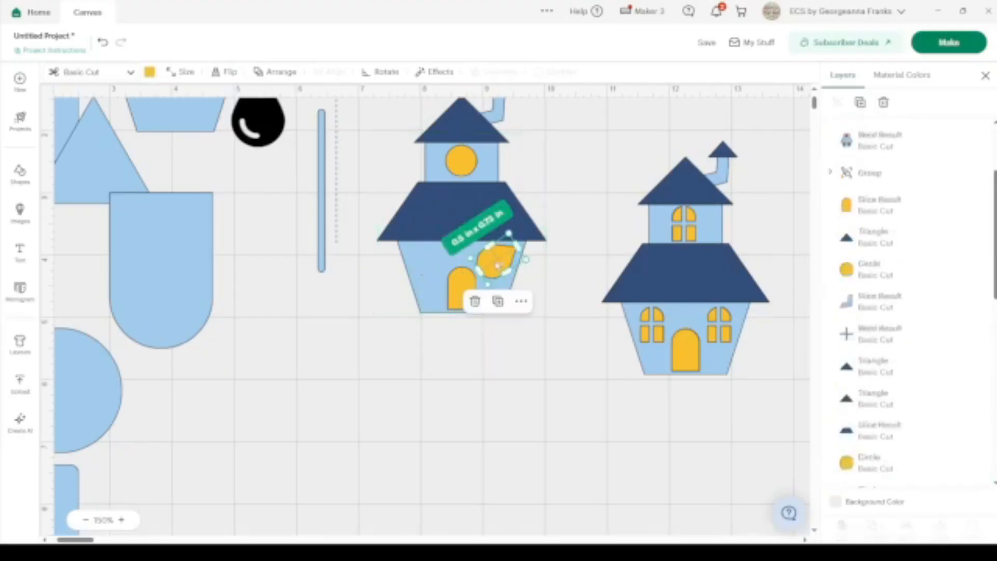
{"action": "left_click", "coordinate": [861, 102]}
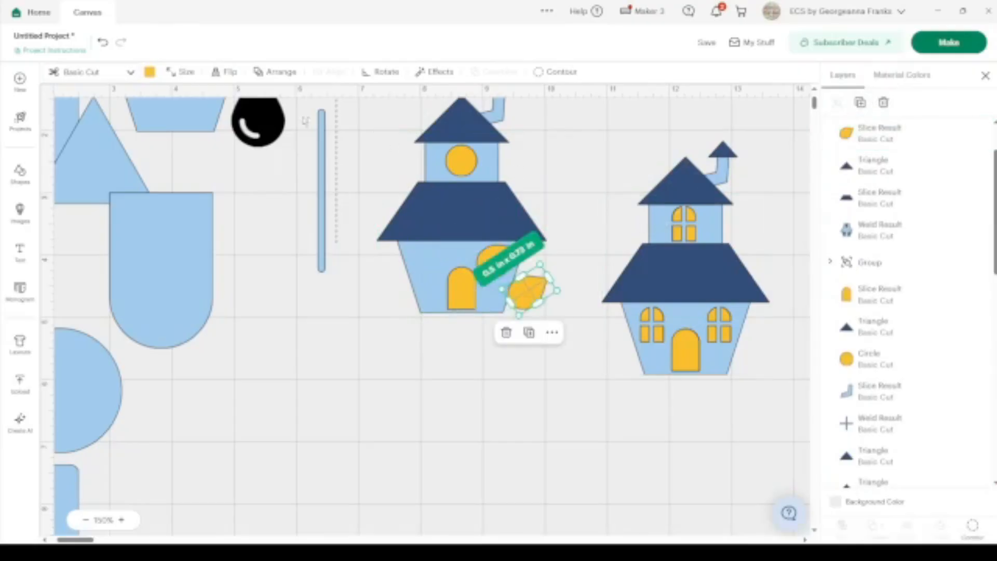
{"action": "key", "text": "Delete"}
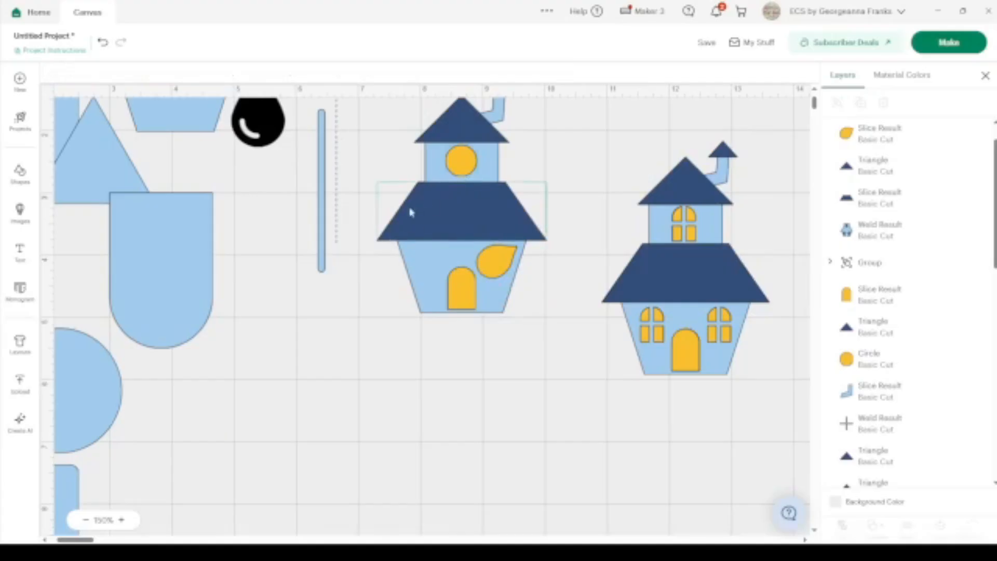
Try to flip the left house's yellow drop horizontally and nudge it sideways.
{"action": "left_click", "coordinate": [504, 265]}
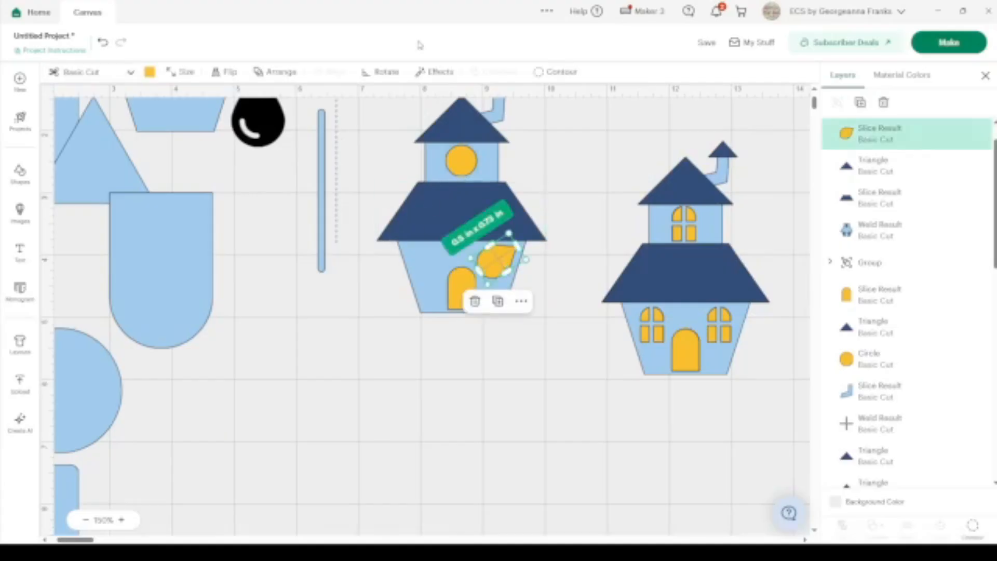
{"action": "left_click", "coordinate": [224, 71]}
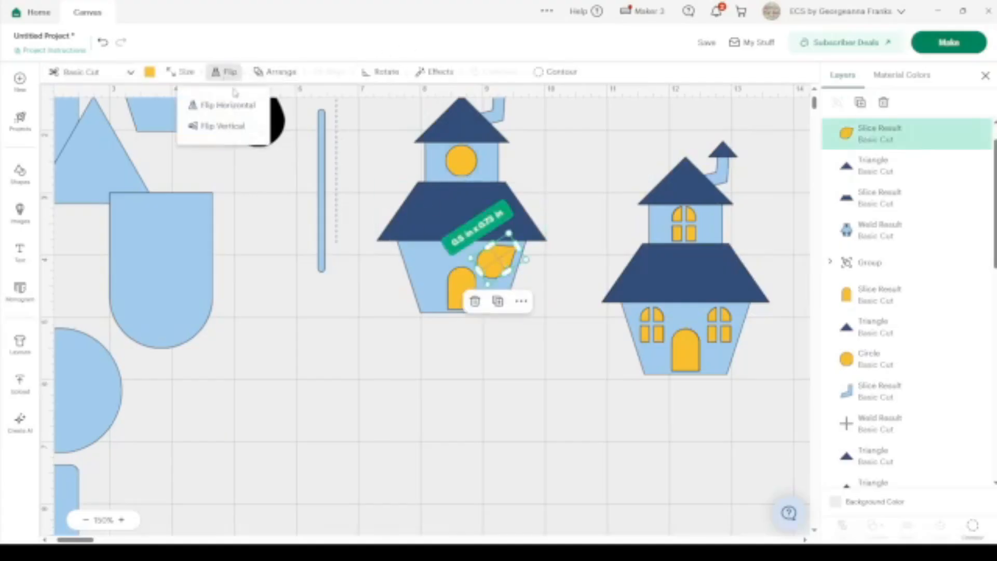
{"action": "left_click", "coordinate": [238, 111]}
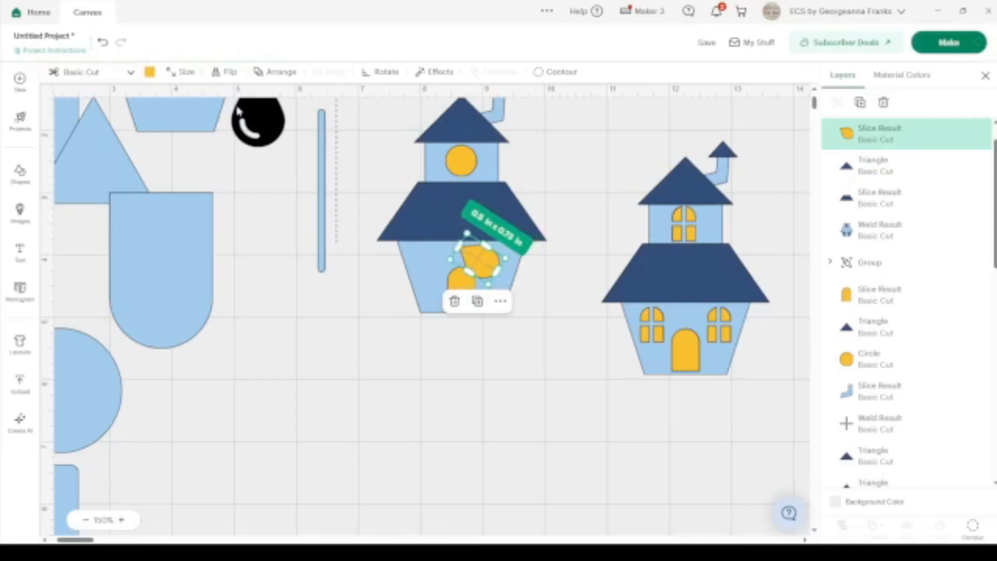
{"action": "key", "text": "ctrl+z"}
{"action": "key", "text": "Right"}
{"action": "key", "text": "Right"}
{"action": "key", "text": "Right"}
{"action": "key", "text": "Right"}
{"action": "key", "text": "Right"}
{"action": "key", "text": "Right"}
{"action": "key", "text": "Right"}
{"action": "key", "text": "Right"}
{"action": "key", "text": "Right"}
{"action": "key", "text": "Right"}
{"action": "key", "text": "Right"}
{"action": "key", "text": "Right"}
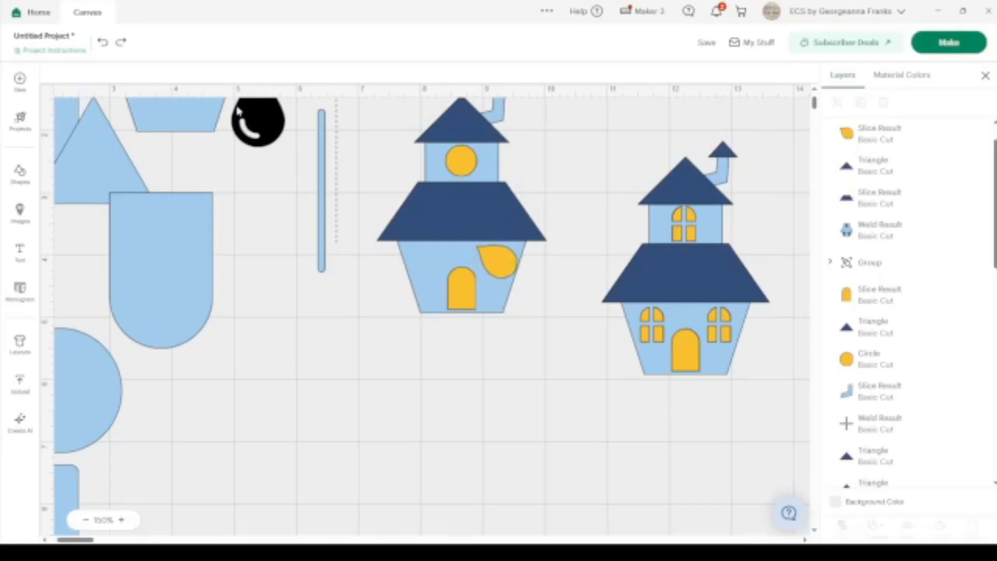
Undo the drop's flip and nudging, and delete the extra yellow drop beside the left house's lower wall.
{"action": "key", "text": "ctrl+z"}
{"action": "key", "text": "ctrl+z"}
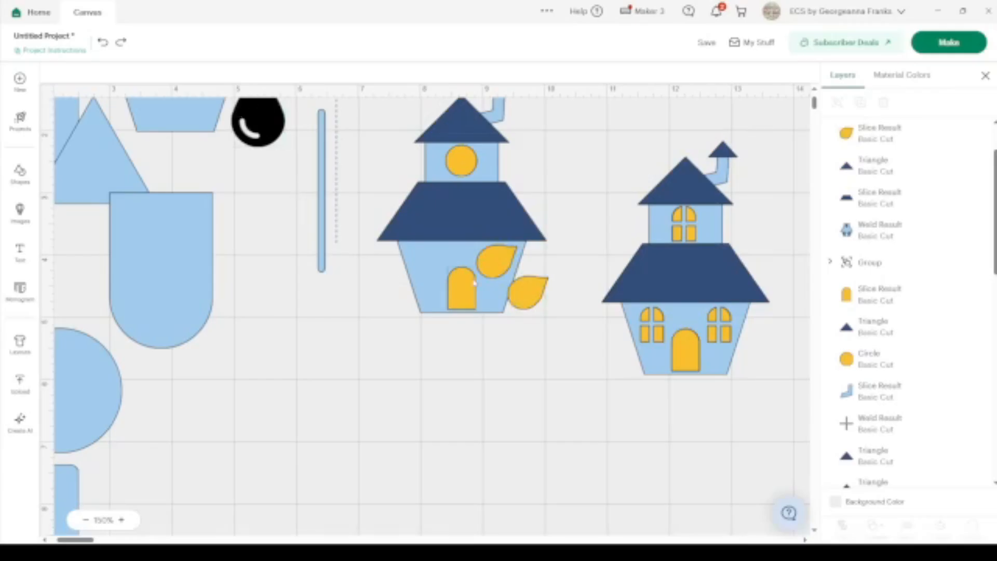
{"action": "left_click", "coordinate": [532, 290]}
{"action": "key", "text": "Delete"}
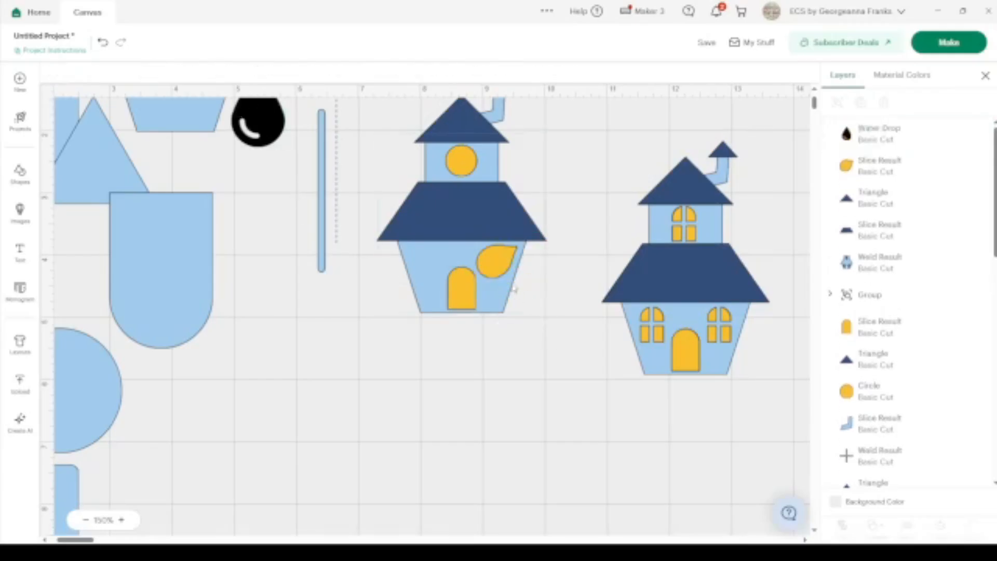
Try flipping the remaining yellow drop horizontally, and undo the flip.
{"action": "left_click", "coordinate": [501, 258]}
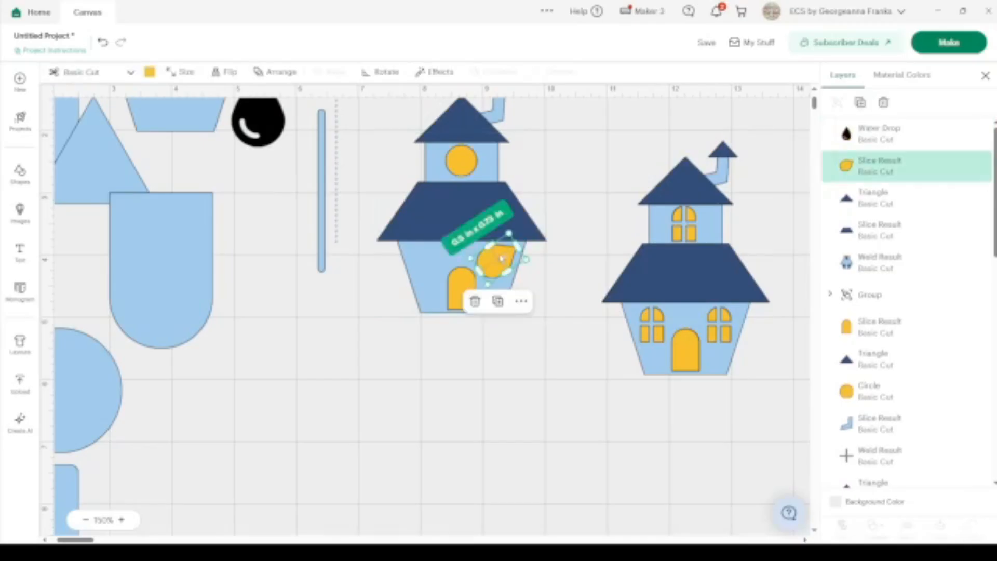
{"action": "left_click", "coordinate": [224, 71]}
{"action": "left_click", "coordinate": [228, 105]}
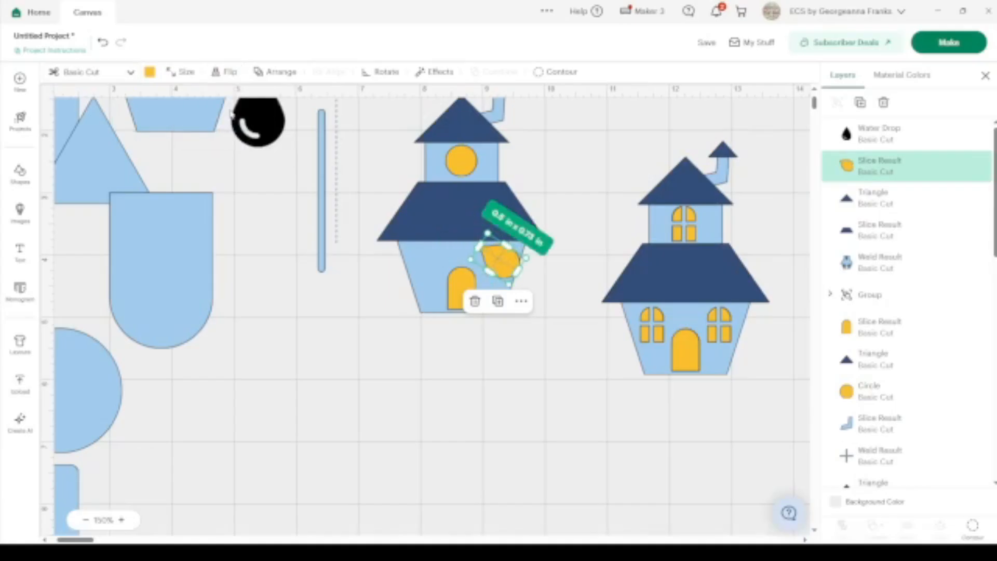
{"action": "key", "text": "ctrl+z"}
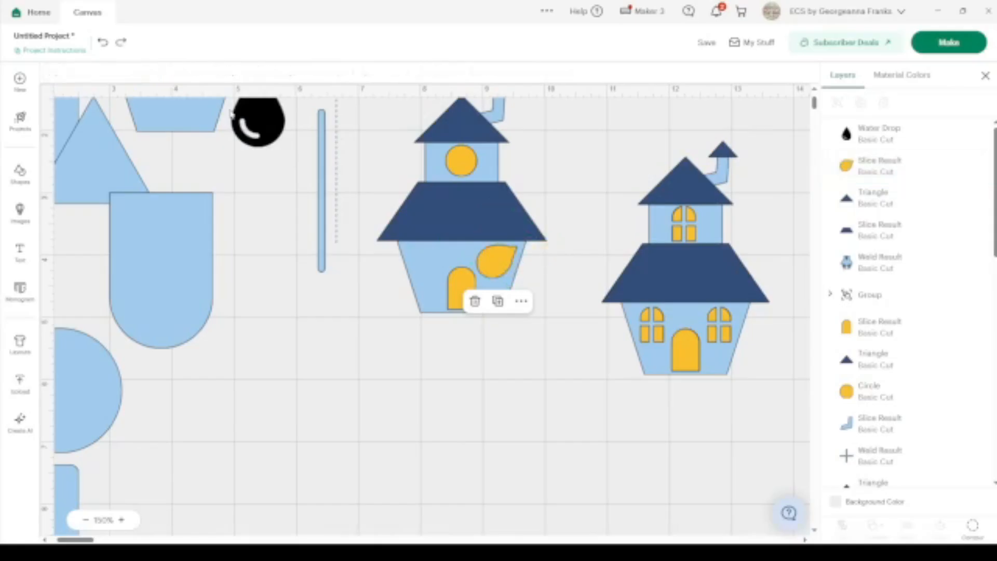
Place a horizontally flipped duplicate of the yellow drop on the other side of the left house's door as a mirrored window.
{"action": "left_click", "coordinate": [508, 266]}
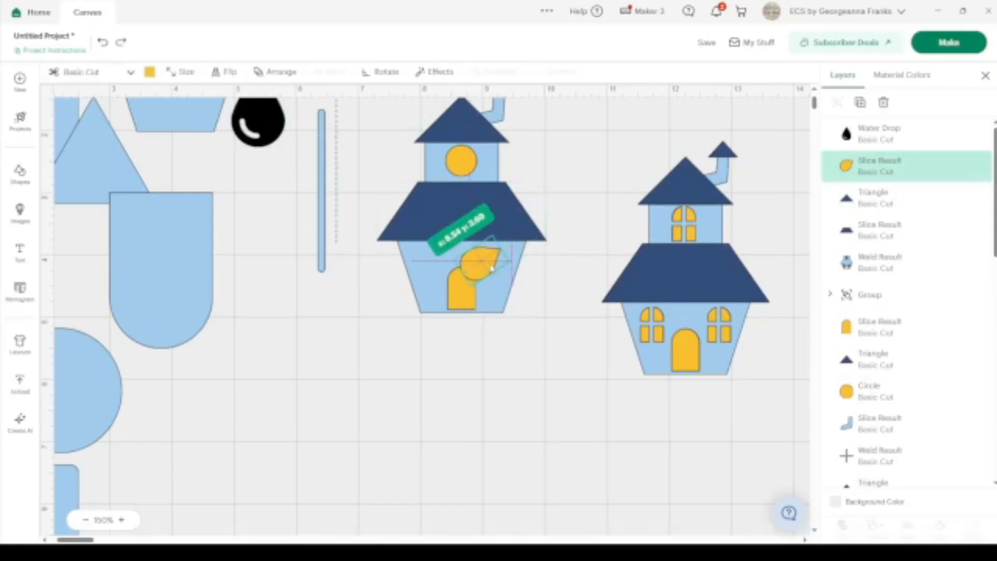
{"action": "left_click_drag", "start_coordinate": [508, 266], "coordinate": [506, 259]}
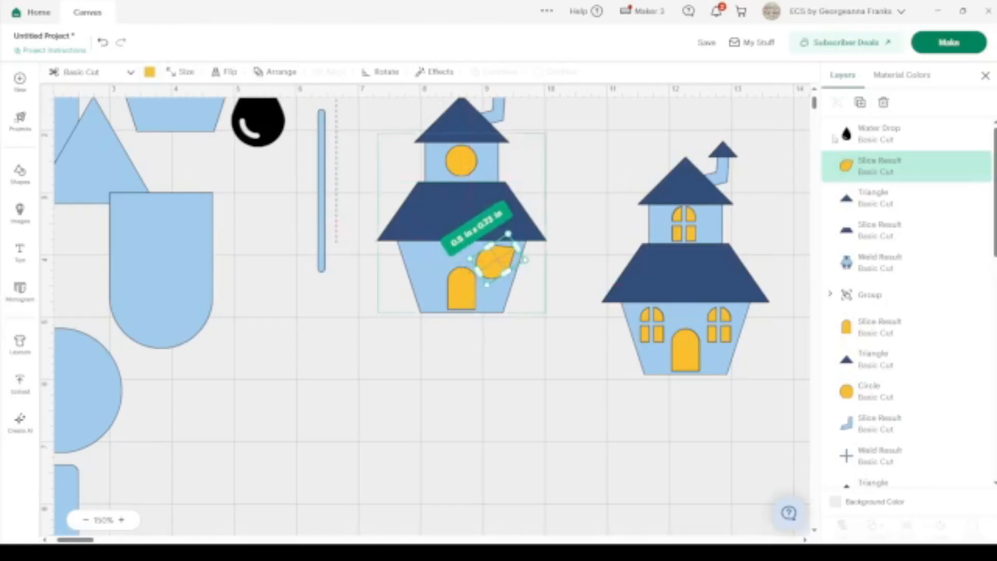
{"action": "left_click", "coordinate": [860, 102]}
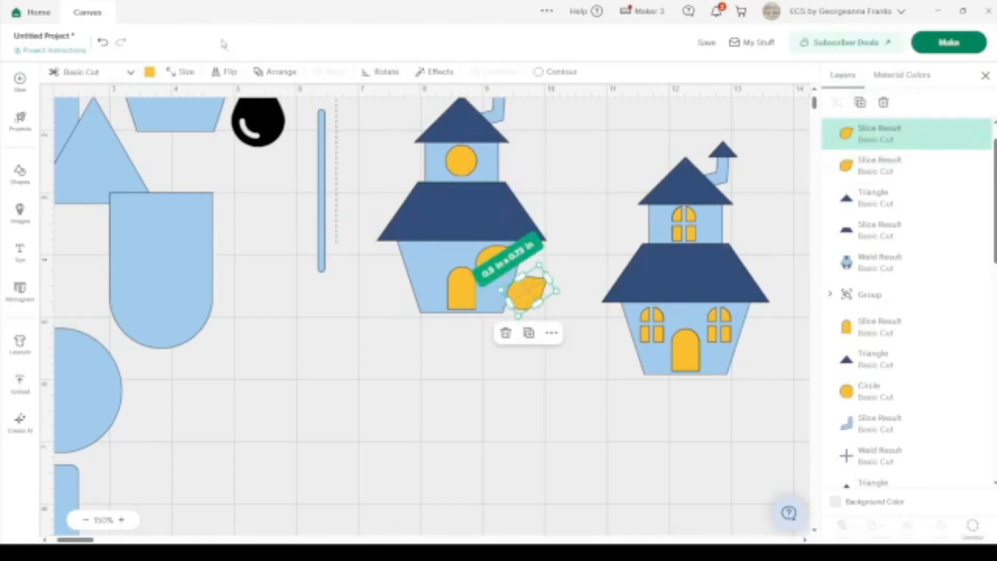
{"action": "left_click", "coordinate": [225, 72]}
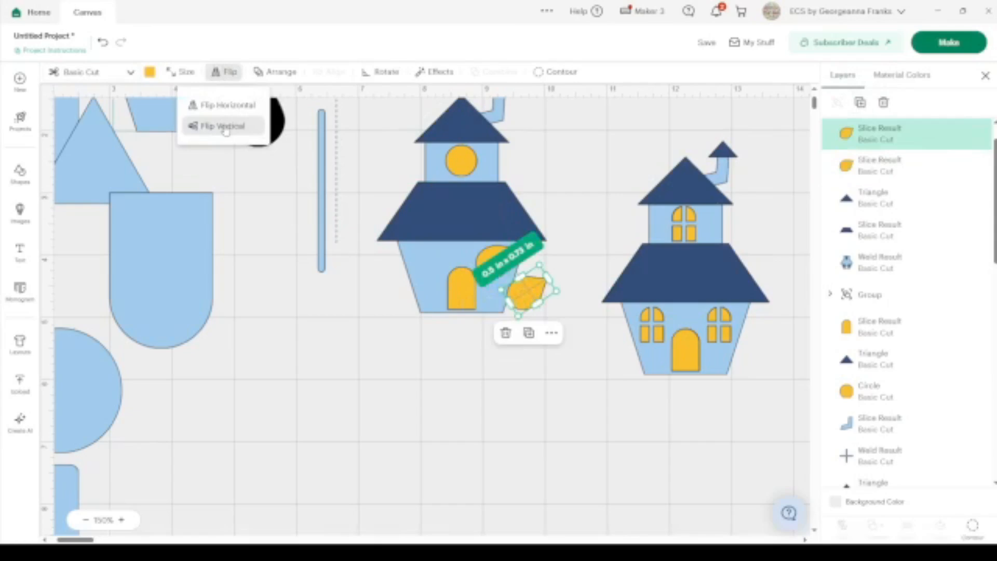
{"action": "left_click", "coordinate": [207, 104]}
{"action": "left_click_drag", "start_coordinate": [534, 300], "coordinate": [434, 266]}
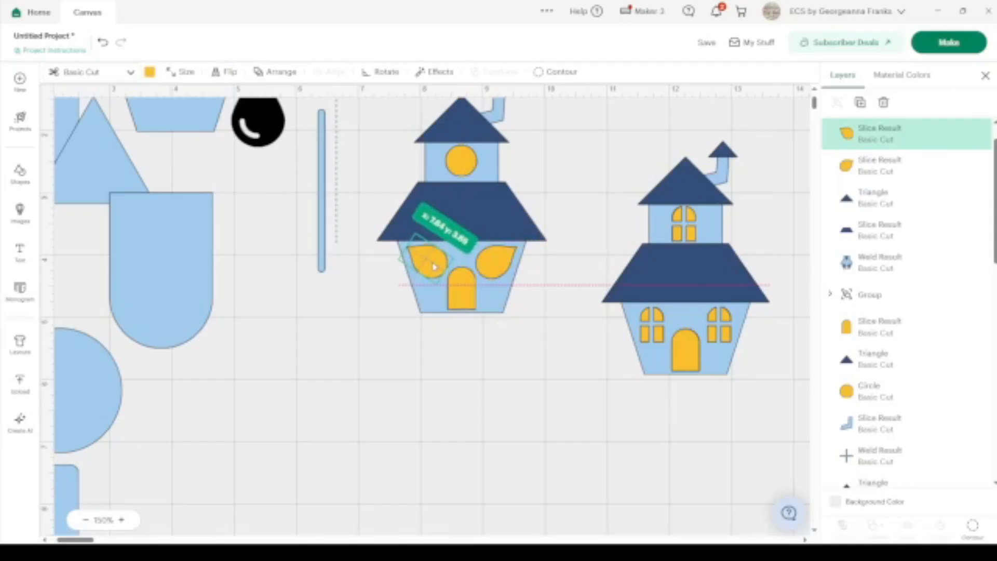
{"action": "left_click_drag", "start_coordinate": [435, 267], "coordinate": [435, 267]}
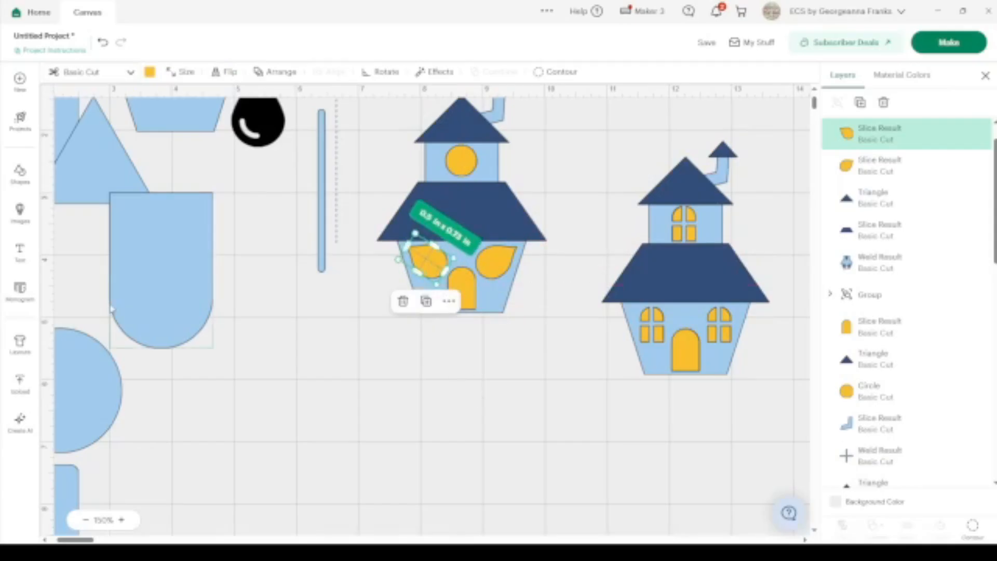
Search the image library for "eye", limited to free images.
{"action": "left_click", "coordinate": [20, 211]}
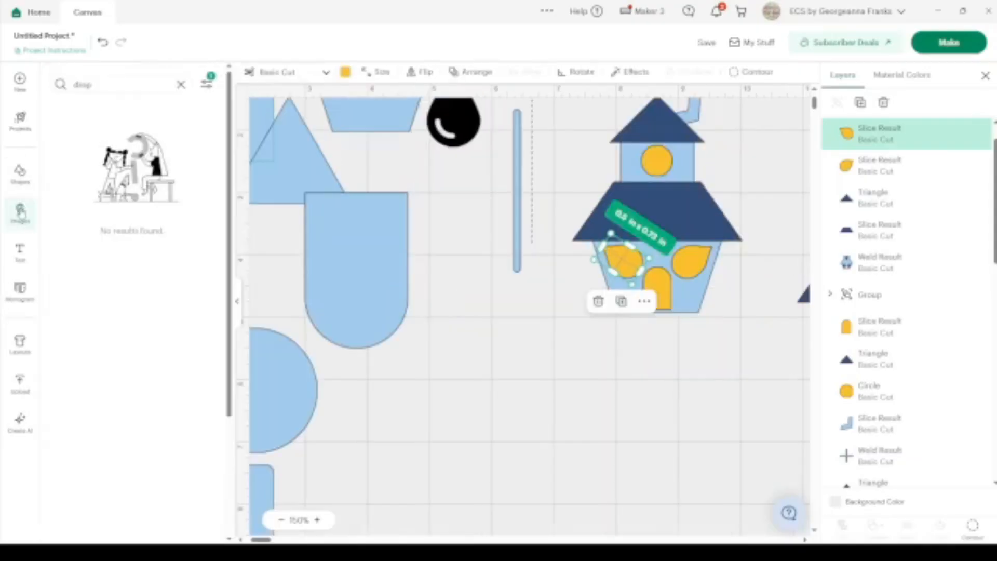
{"action": "left_click", "coordinate": [110, 81]}
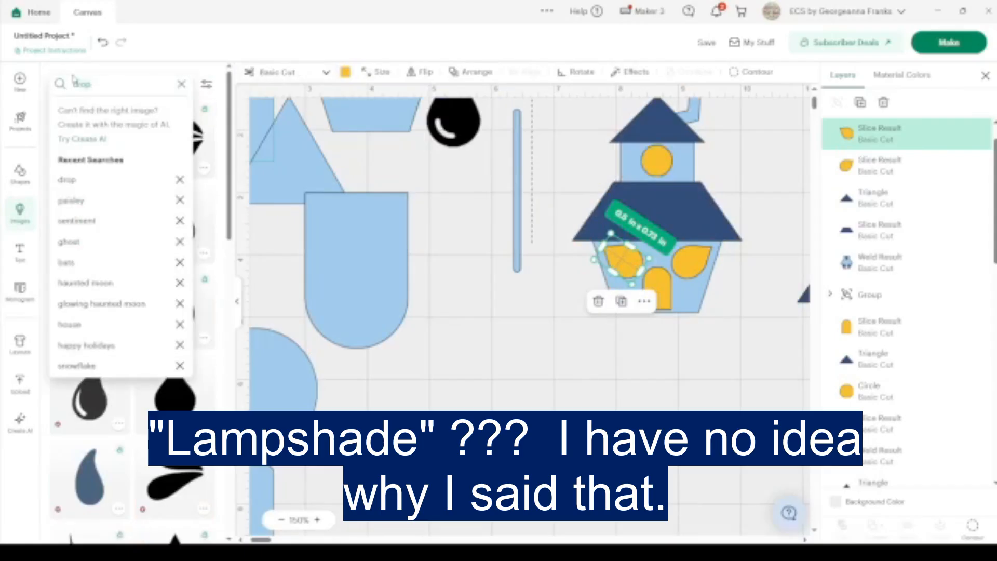
{"action": "type", "text": "eye"}
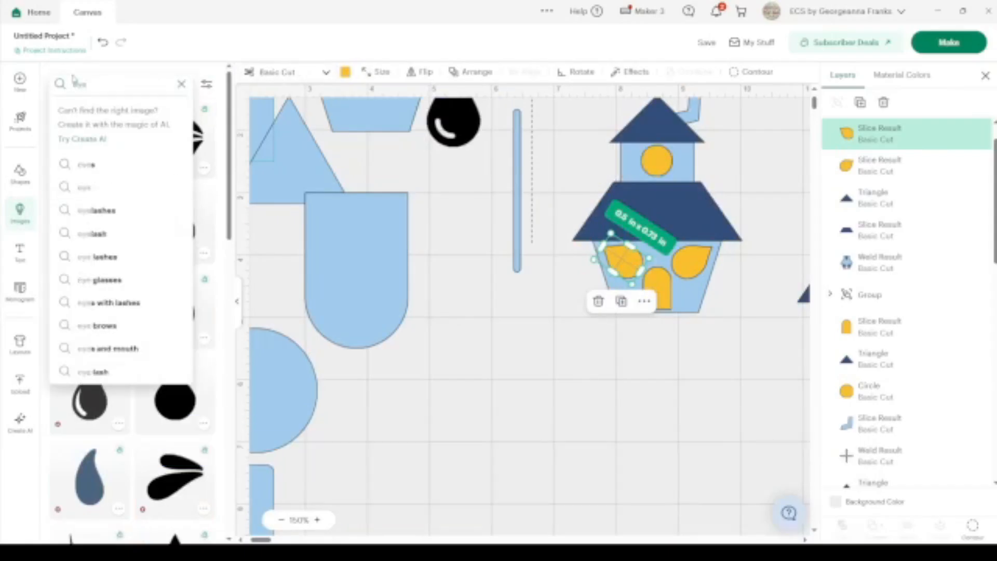
{"action": "left_click", "coordinate": [207, 84]}
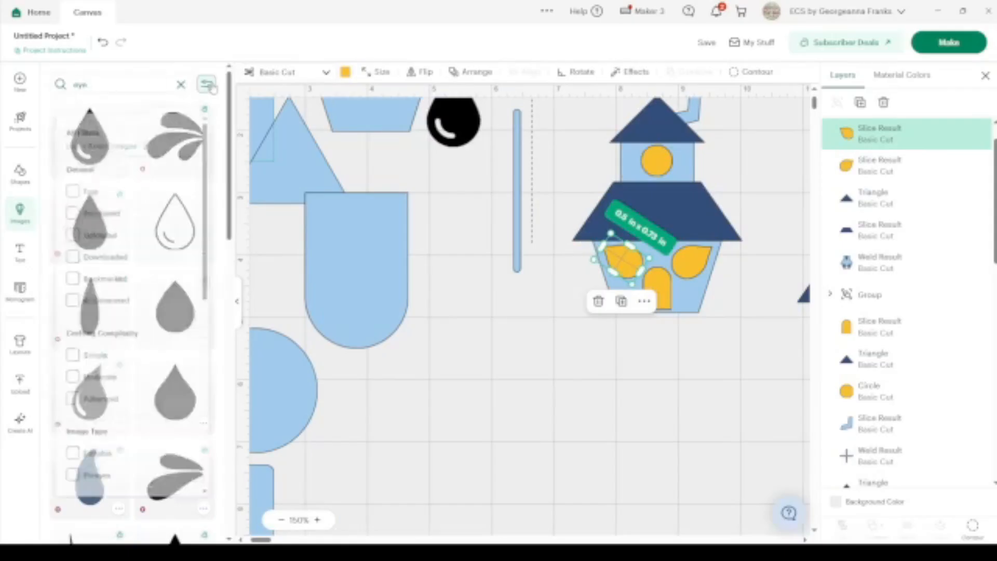
{"action": "left_click", "coordinate": [66, 185]}
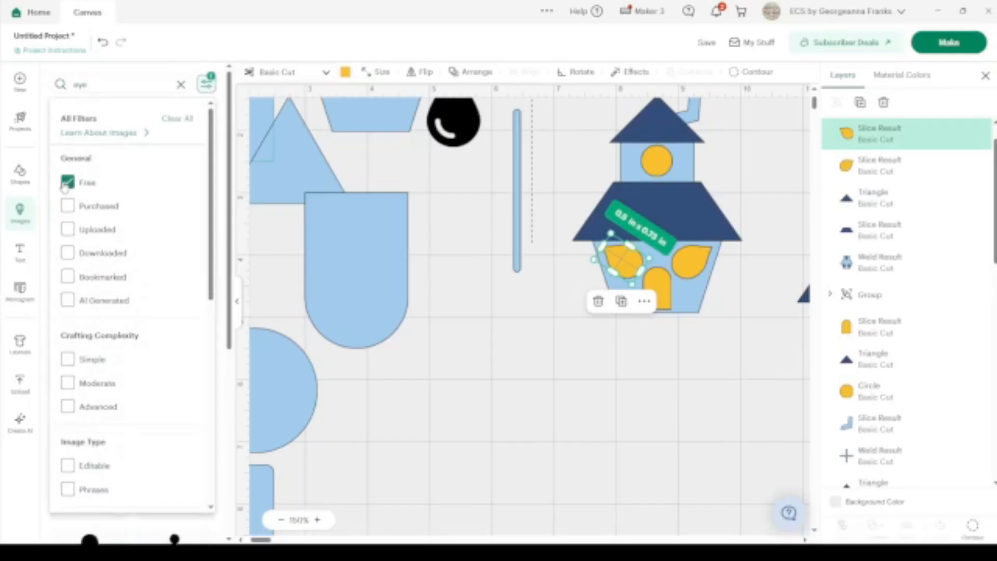
{"action": "left_click", "coordinate": [222, 100]}
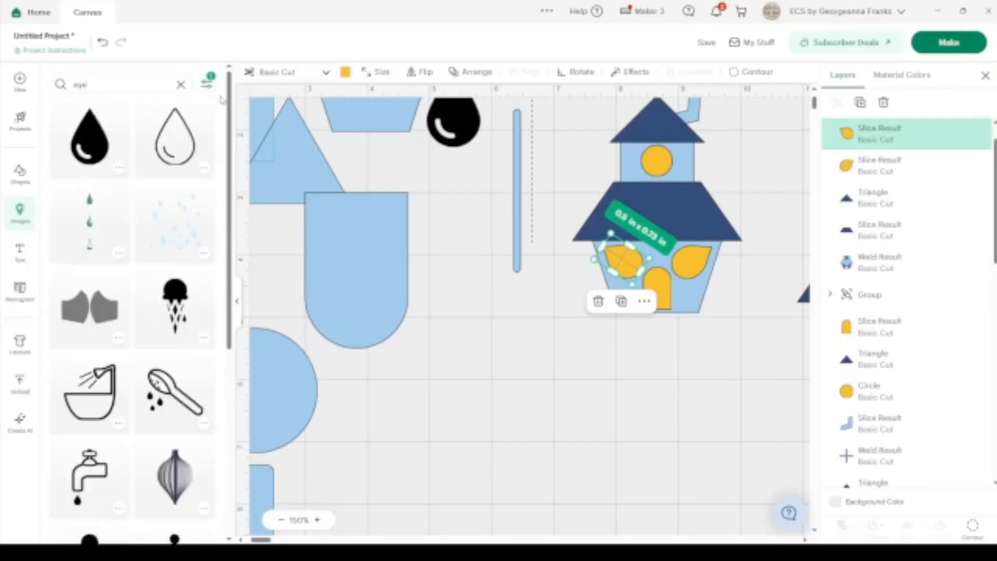
{"action": "left_click", "coordinate": [145, 83]}
{"action": "key", "text": "Return"}
{"action": "left_click", "coordinate": [206, 85]}
{"action": "left_click", "coordinate": [206, 86]}
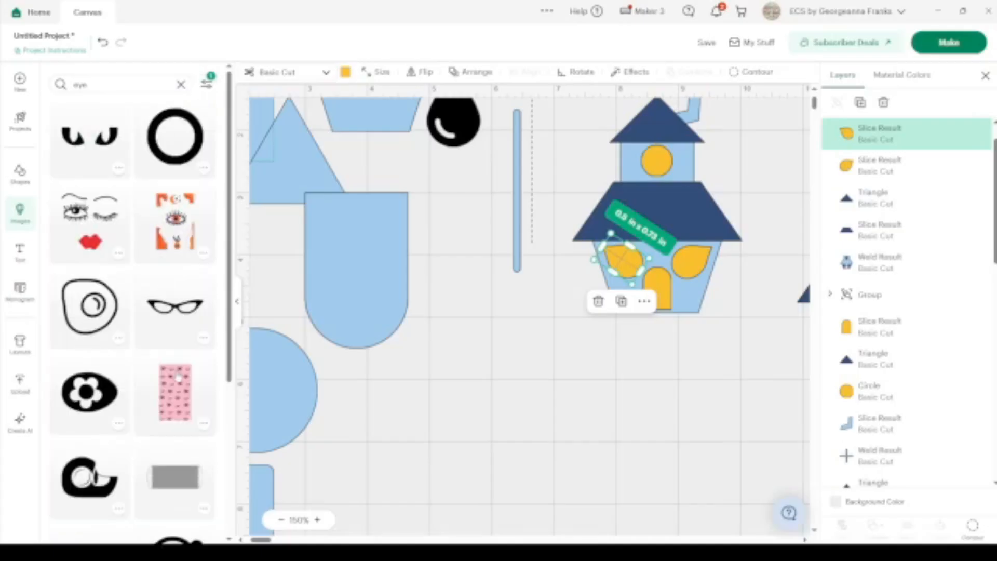
Insert the black masquerade mask and the pair of slanted black eyes from the image results.
{"action": "scroll", "coordinate": [177, 378], "scroll_direction": "down", "scroll_amount": 4}
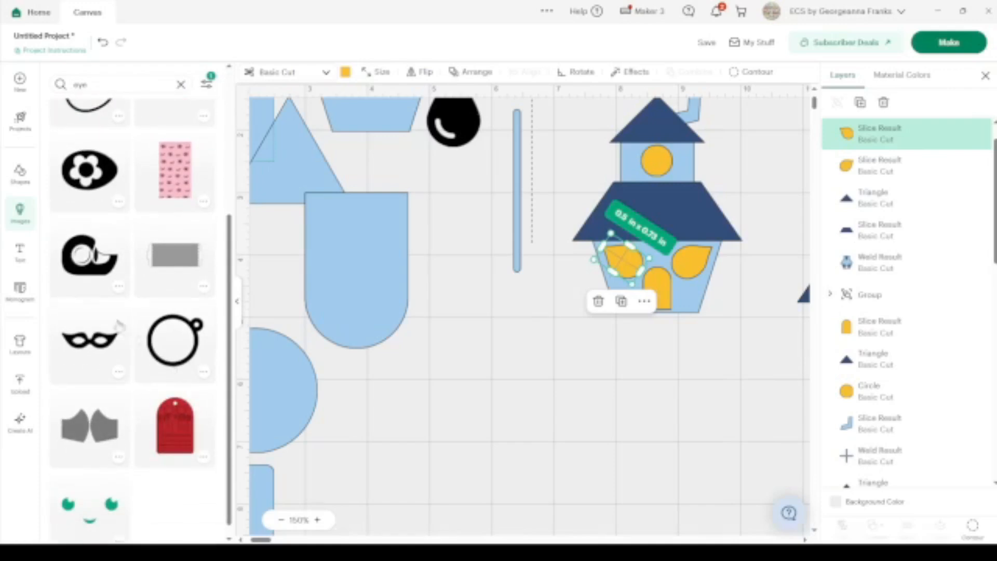
{"action": "left_click", "coordinate": [76, 367]}
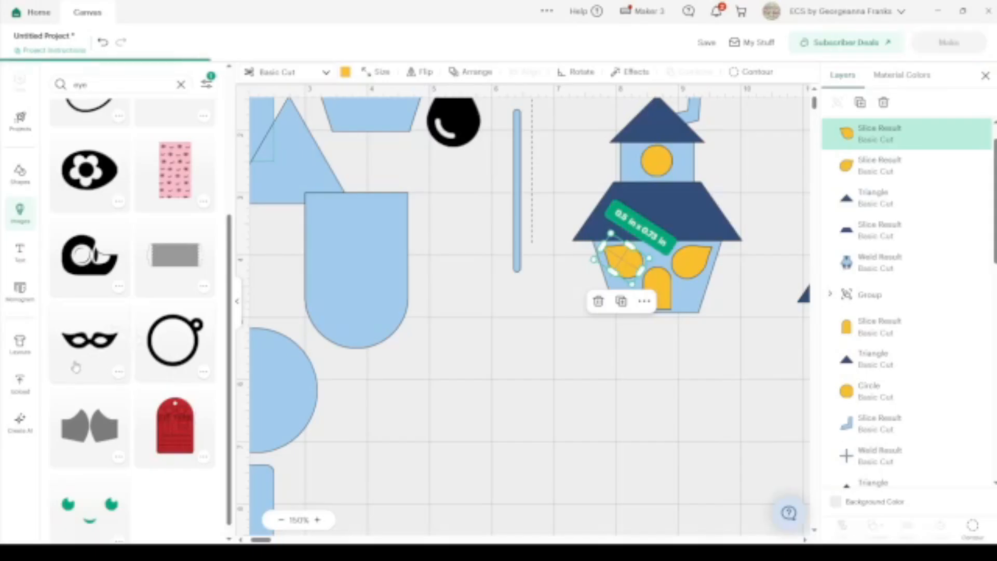
{"action": "scroll", "coordinate": [76, 367], "scroll_direction": "down", "scroll_amount": 1}
{"action": "scroll", "coordinate": [76, 368], "scroll_direction": "up", "scroll_amount": 4}
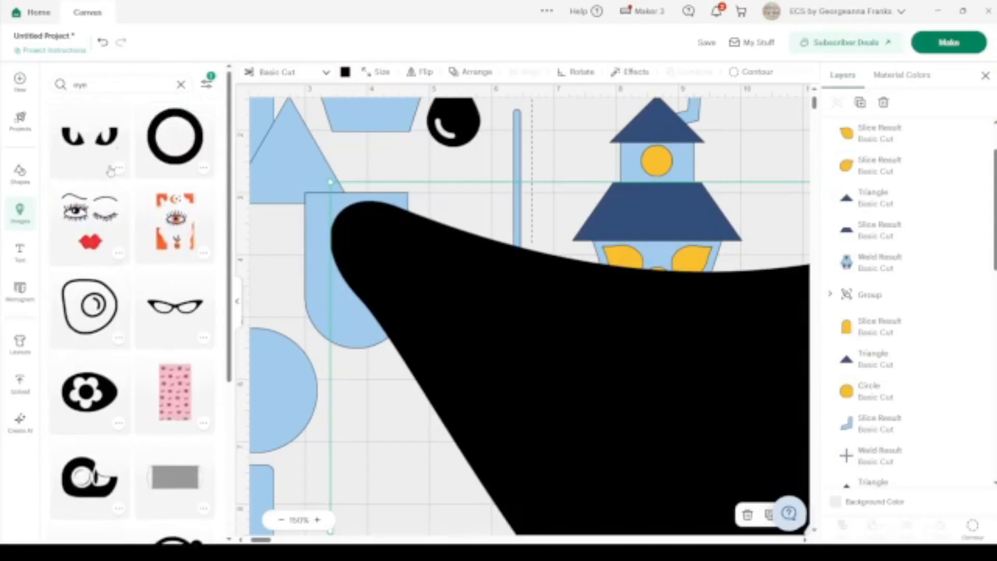
{"action": "left_click", "coordinate": [91, 149]}
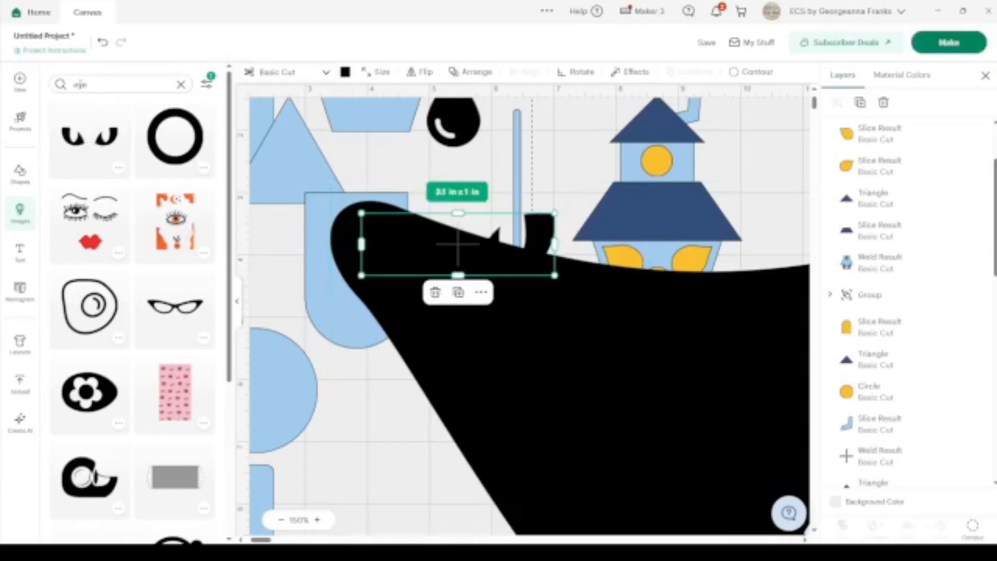
Search the free images for "cat eye", browse the results and close the image library.
{"action": "left_click", "coordinate": [74, 85]}
{"action": "type", "text": "cat"}
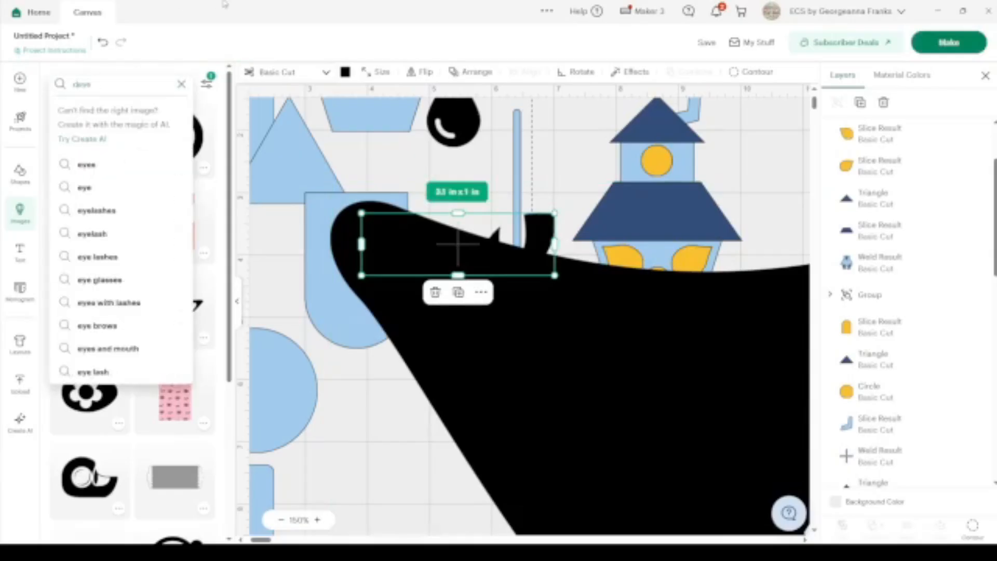
{"action": "key", "text": "Return"}
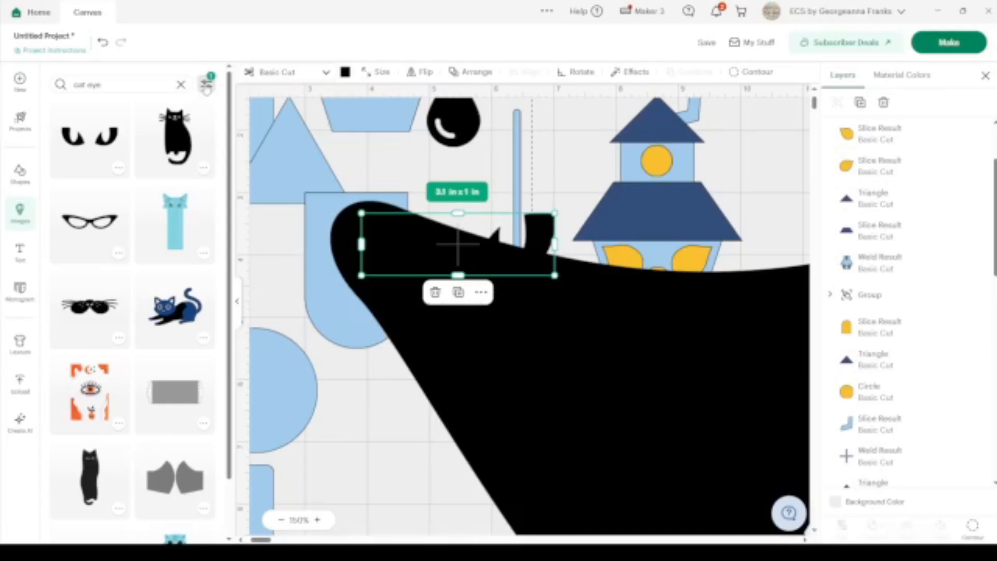
{"action": "left_click", "coordinate": [207, 85]}
{"action": "left_click", "coordinate": [206, 85]}
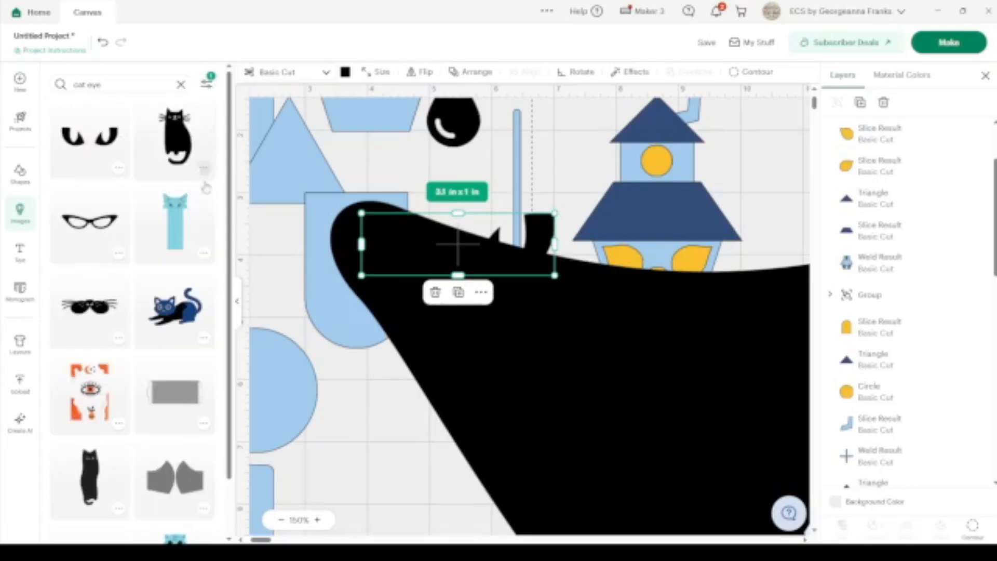
{"action": "scroll", "coordinate": [204, 349], "scroll_direction": "down", "scroll_amount": 3}
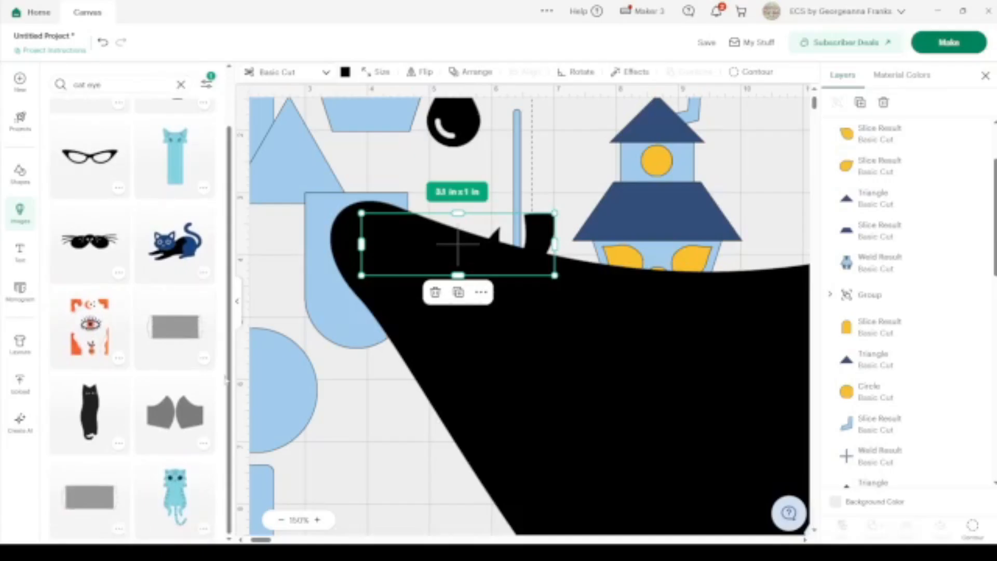
{"action": "left_click", "coordinate": [238, 303]}
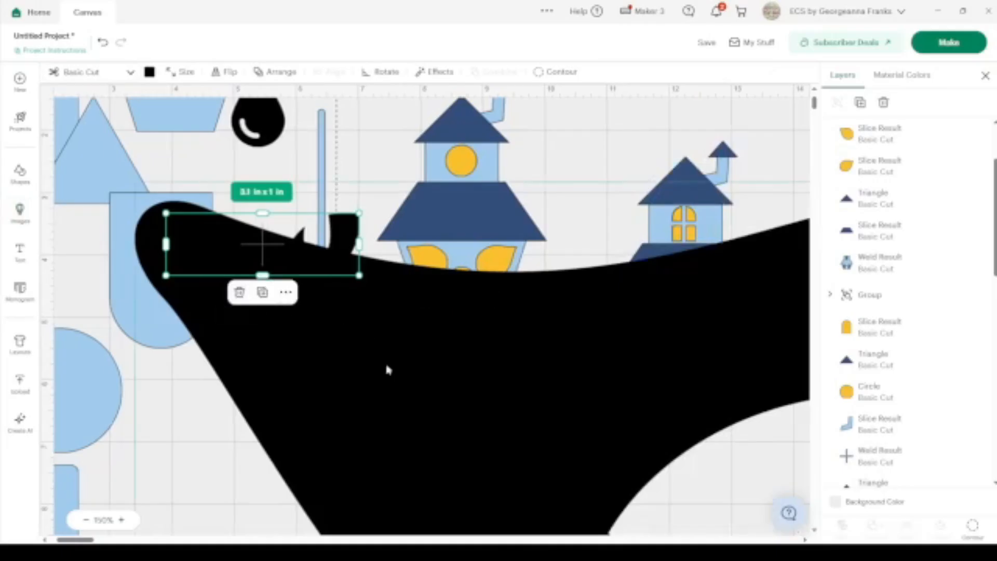
Set the masquerade mask's height to 4 in with its proportions locked.
{"action": "left_click", "coordinate": [398, 372]}
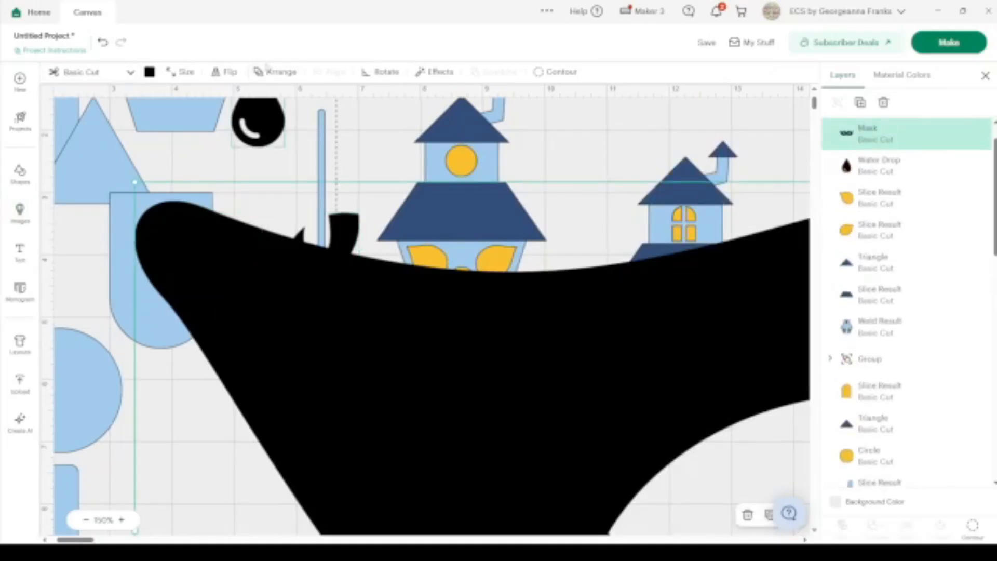
{"action": "left_click", "coordinate": [183, 73]}
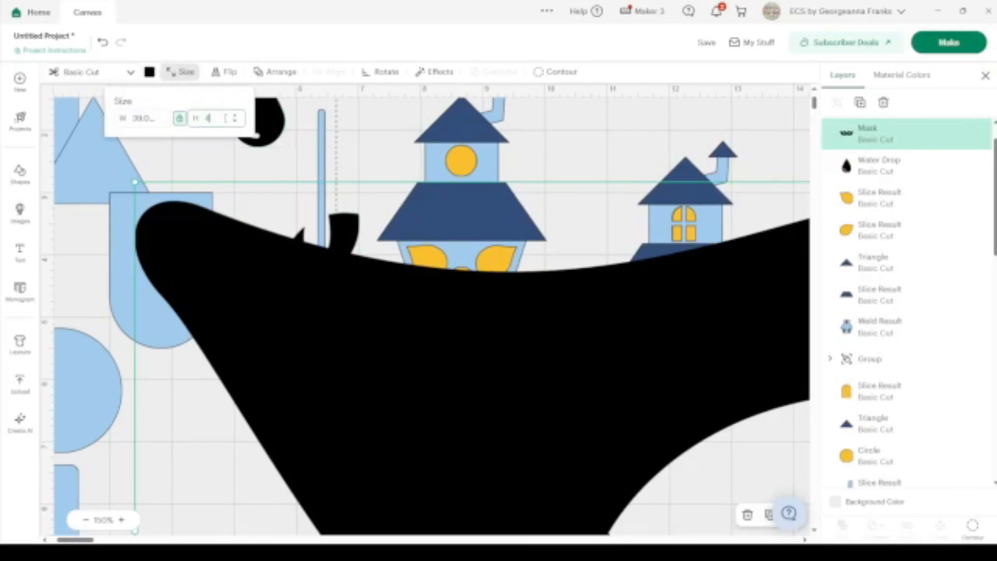
{"action": "key", "text": "Return"}
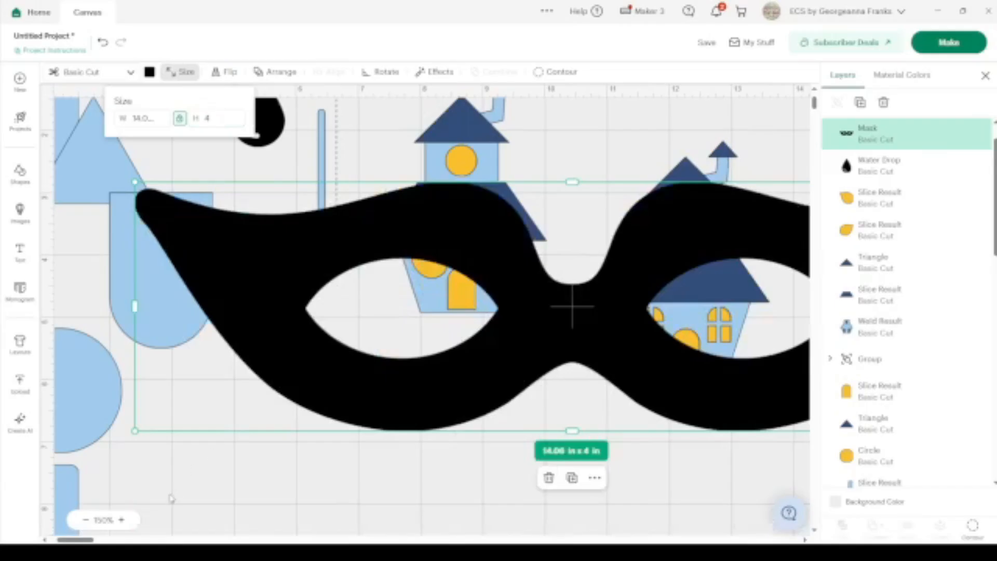
Scale the mask down further until it is smaller than a house and place it below the pair of slanted black eyes.
{"action": "left_click_drag", "start_coordinate": [135, 430], "coordinate": [631, 183]}
{"action": "left_click_drag", "start_coordinate": [779, 189], "coordinate": [432, 231]}
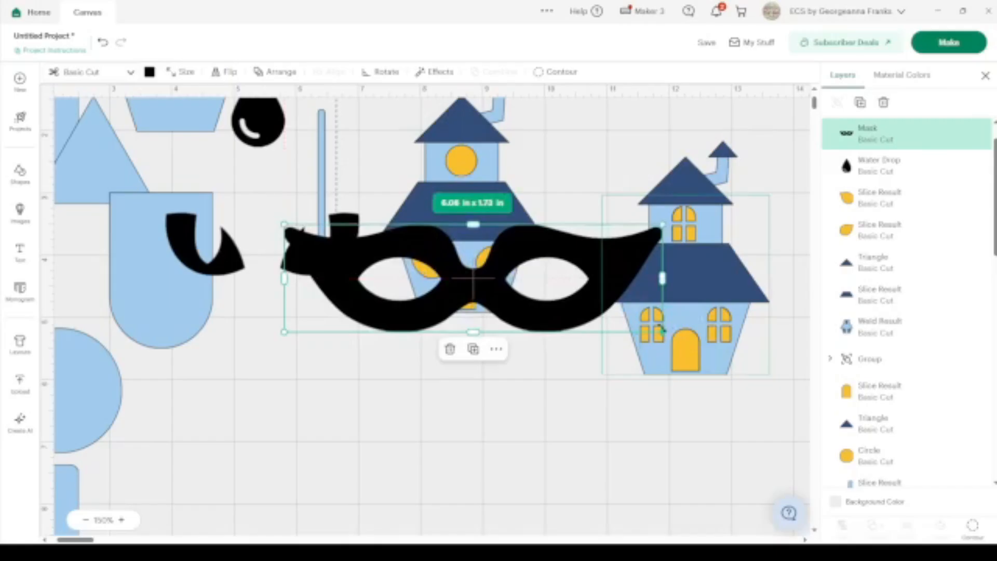
{"action": "left_click_drag", "start_coordinate": [662, 330], "coordinate": [454, 269]}
{"action": "left_click_drag", "start_coordinate": [384, 262], "coordinate": [253, 335]}
Duplicate the complete left house with the drop-shaped windows and place the copy in the empty area below it.
{"action": "left_click_drag", "start_coordinate": [544, 344], "coordinate": [392, 59]}
{"action": "scroll", "coordinate": [478, 130], "scroll_direction": "up", "scroll_amount": 1}
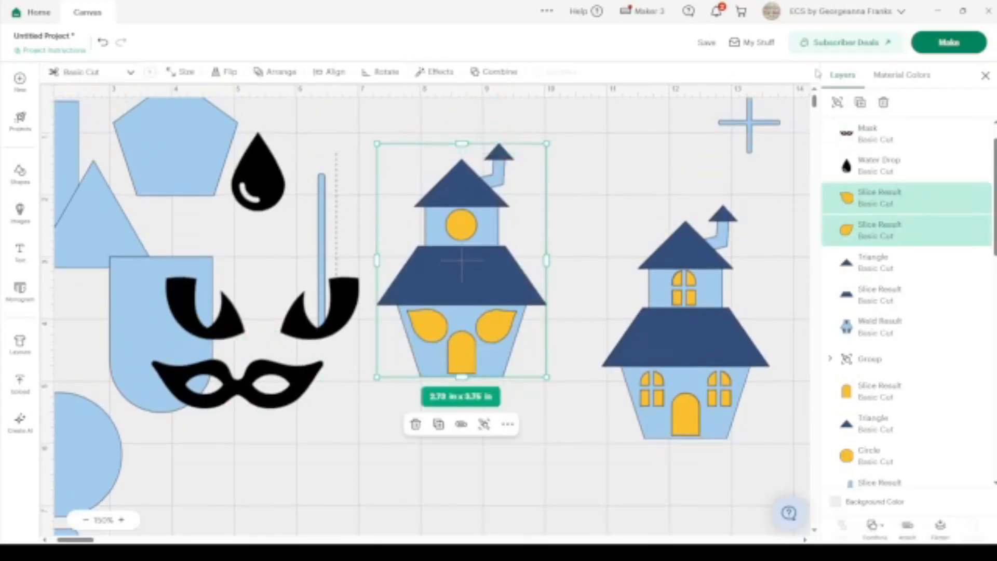
{"action": "left_click", "coordinate": [860, 102]}
{"action": "scroll", "coordinate": [576, 161], "scroll_direction": "down", "scroll_amount": 2}
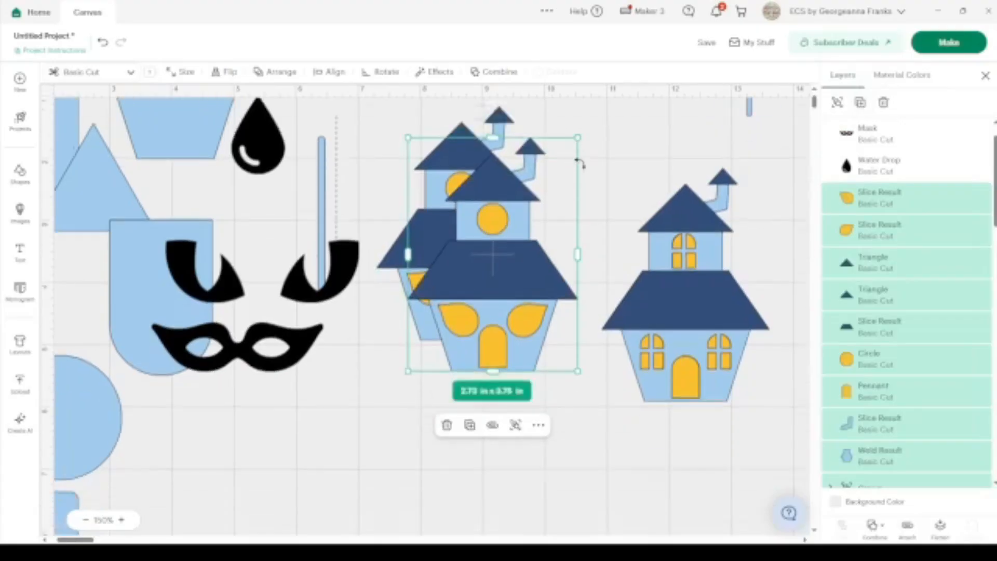
{"action": "left_click_drag", "start_coordinate": [529, 161], "coordinate": [539, 384]}
{"action": "scroll", "coordinate": [540, 382], "scroll_direction": "down", "scroll_amount": 3}
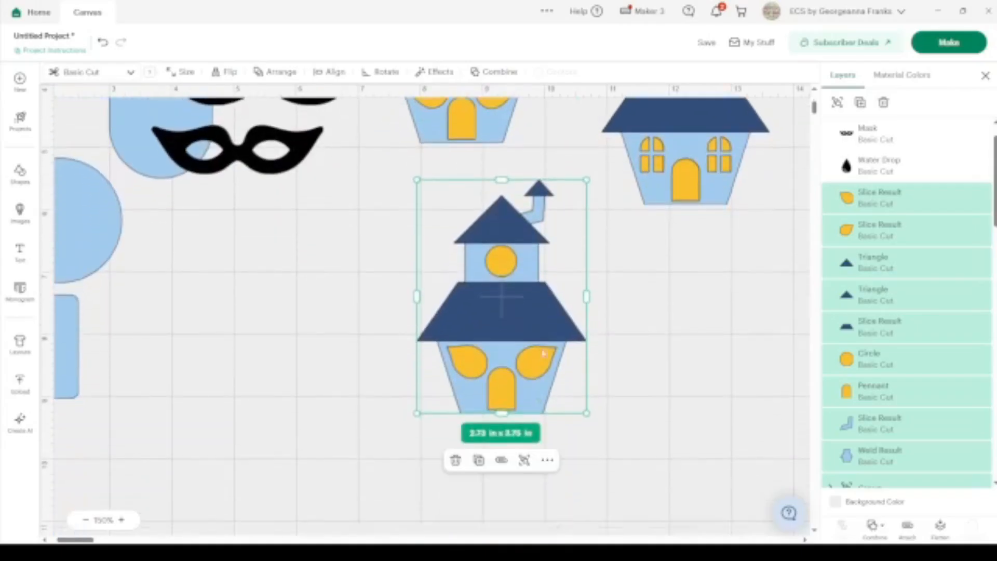
{"action": "left_click_drag", "start_coordinate": [527, 327], "coordinate": [494, 362]}
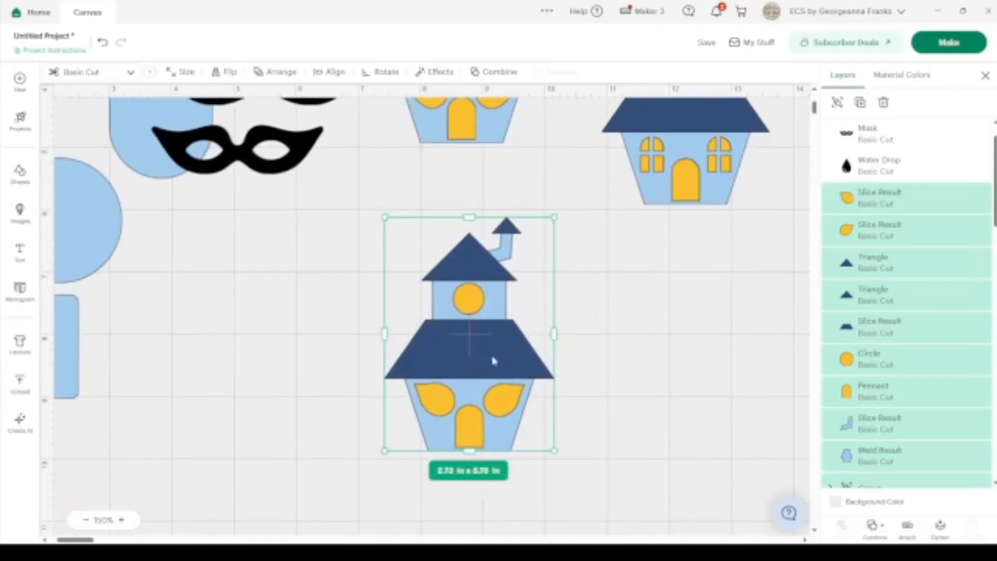
{"action": "left_click", "coordinate": [610, 408]}
Delete both yellow drop-shaped windows from the copied house.
{"action": "left_click", "coordinate": [508, 405]}
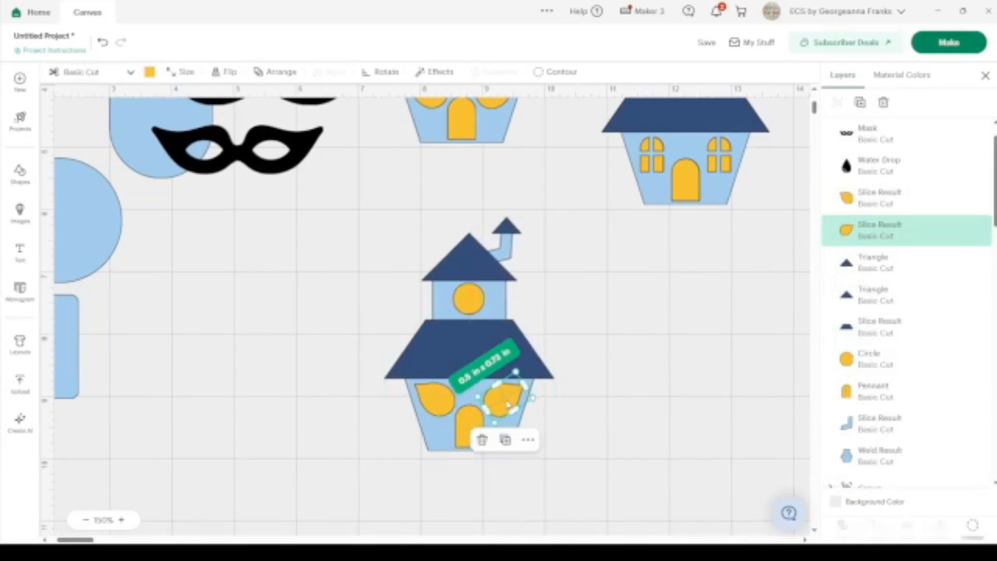
{"action": "left_click", "coordinate": [441, 402], "text": "shift"}
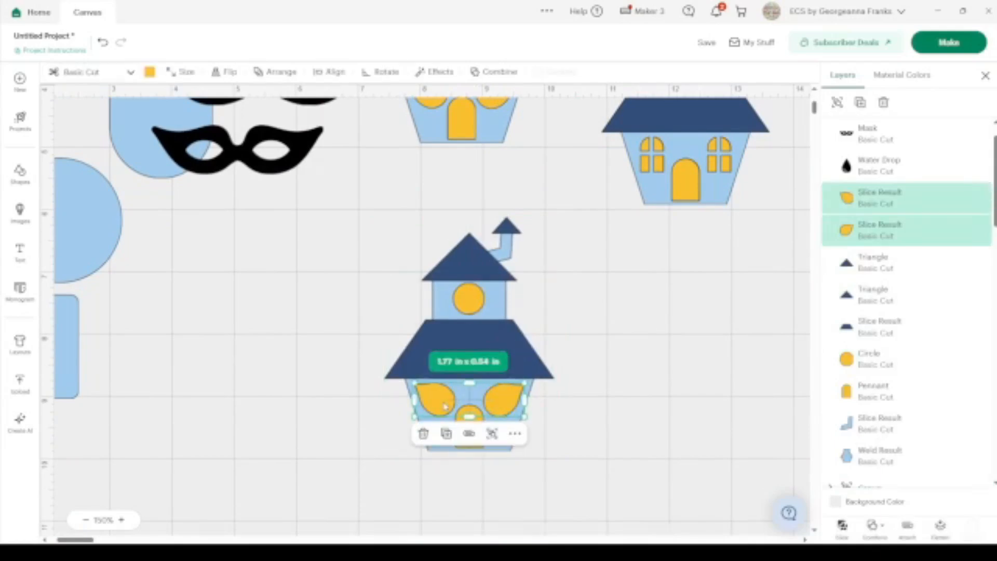
{"action": "key", "text": "Delete"}
Scale the mask to about 1.94 by 0.55 in and place it beside the copied house.
{"action": "left_click", "coordinate": [265, 168]}
{"action": "left_click_drag", "start_coordinate": [265, 168], "coordinate": [367, 300]}
{"action": "scroll", "coordinate": [367, 300], "scroll_direction": "up", "scroll_amount": 5}
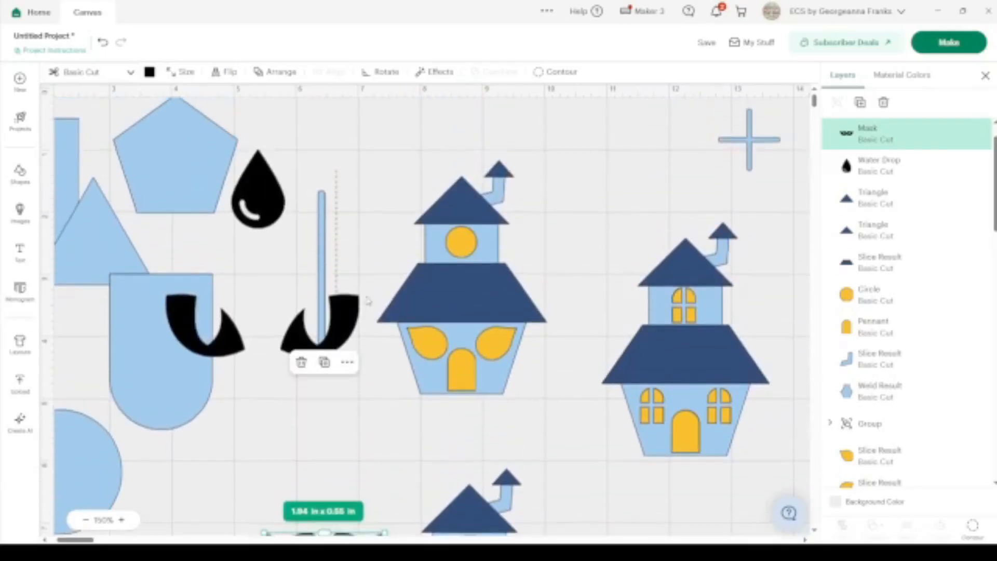
{"action": "scroll", "coordinate": [367, 300], "scroll_direction": "down", "scroll_amount": 3}
Rearrange the spare light blue pentagon, triangle, pennant, hexagon and circle to clear space on the canvas and reach the rectangle.
{"action": "left_click", "coordinate": [168, 259]}
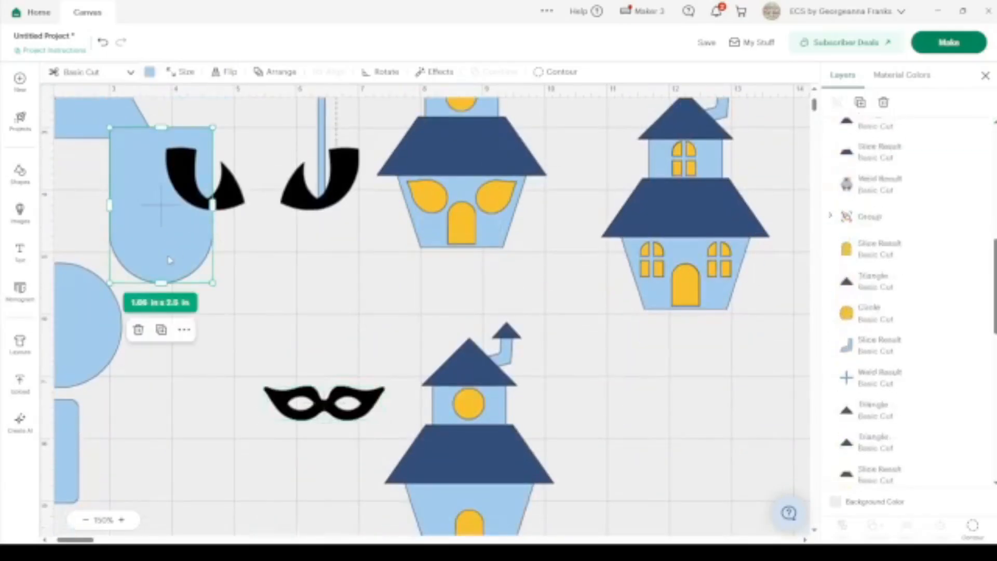
{"action": "scroll", "coordinate": [351, 197], "scroll_direction": "up", "scroll_amount": 3}
{"action": "scroll", "coordinate": [351, 198], "scroll_direction": "left", "scroll_amount": 2}
{"action": "scroll", "coordinate": [353, 199], "scroll_direction": "left", "scroll_amount": 1}
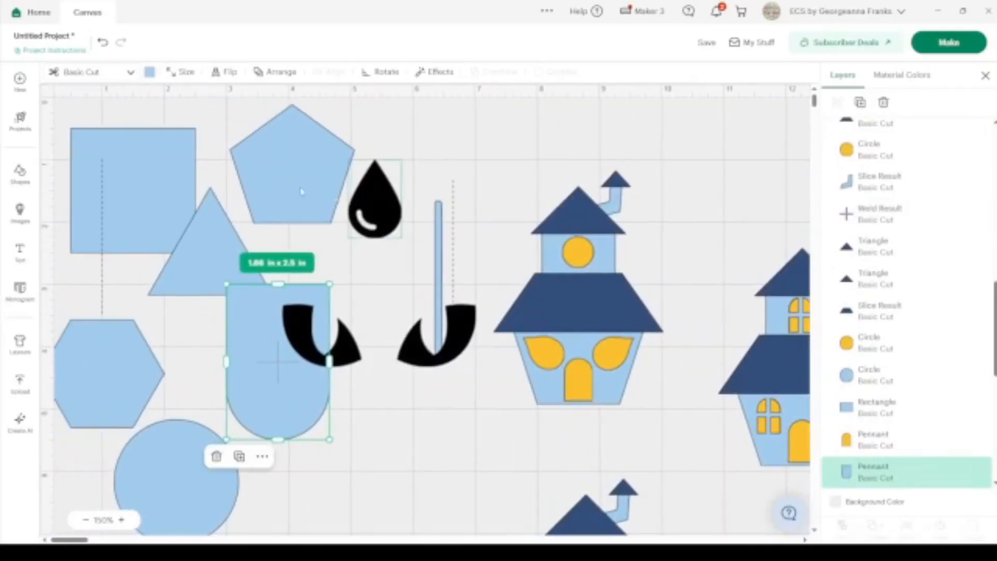
{"action": "left_click", "coordinate": [110, 168]}
{"action": "left_click_drag", "start_coordinate": [258, 157], "coordinate": [169, 151]}
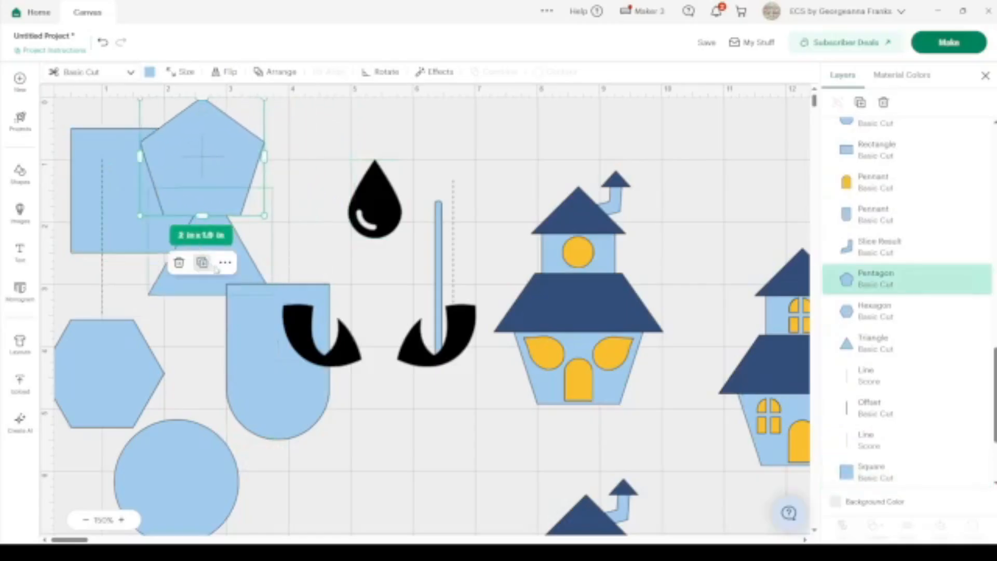
{"action": "left_click_drag", "start_coordinate": [198, 295], "coordinate": [268, 181]}
{"action": "left_click_drag", "start_coordinate": [261, 406], "coordinate": [240, 285]}
{"action": "left_click_drag", "start_coordinate": [102, 414], "coordinate": [163, 351]}
{"action": "left_click_drag", "start_coordinate": [174, 470], "coordinate": [102, 343]}
{"action": "scroll", "coordinate": [227, 459], "scroll_direction": "down", "scroll_amount": 1}
{"action": "scroll", "coordinate": [226, 459], "scroll_direction": "down", "scroll_amount": 2}
Place the light blue rounded rectangle beside the mask and recolour it with the yellow used for the windows.
{"action": "left_click_drag", "start_coordinate": [157, 483], "coordinate": [349, 399]}
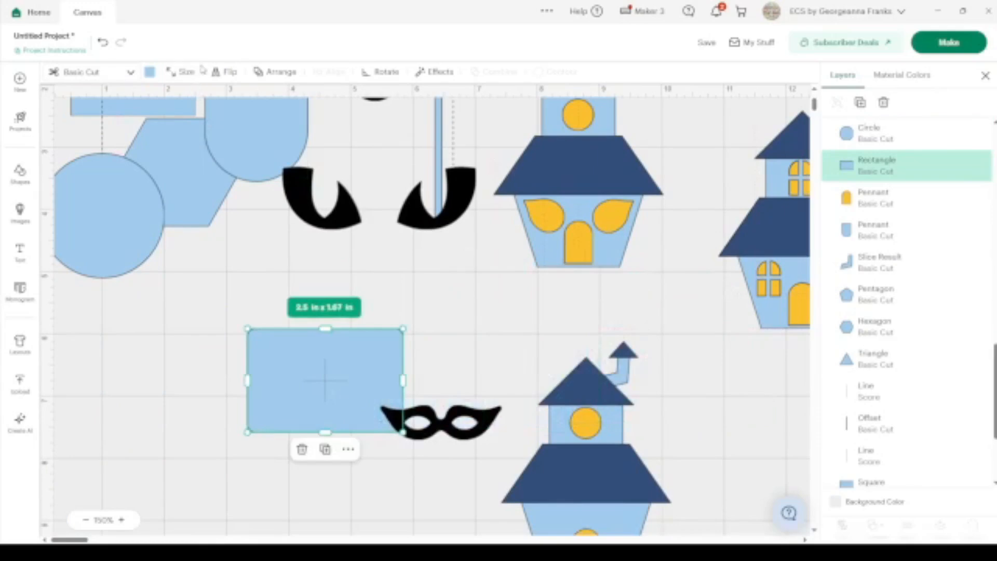
{"action": "left_click", "coordinate": [188, 76]}
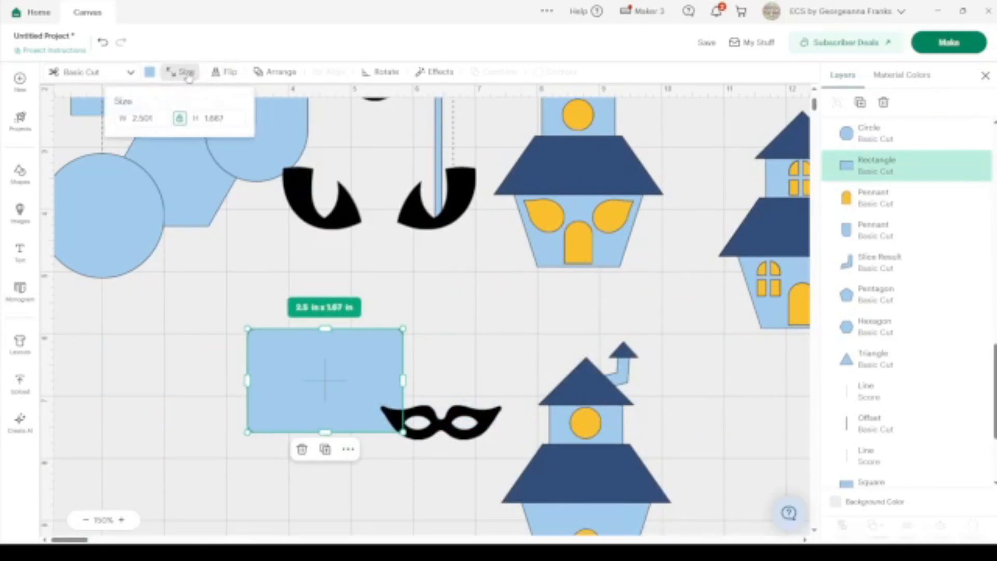
{"action": "left_click", "coordinate": [150, 73]}
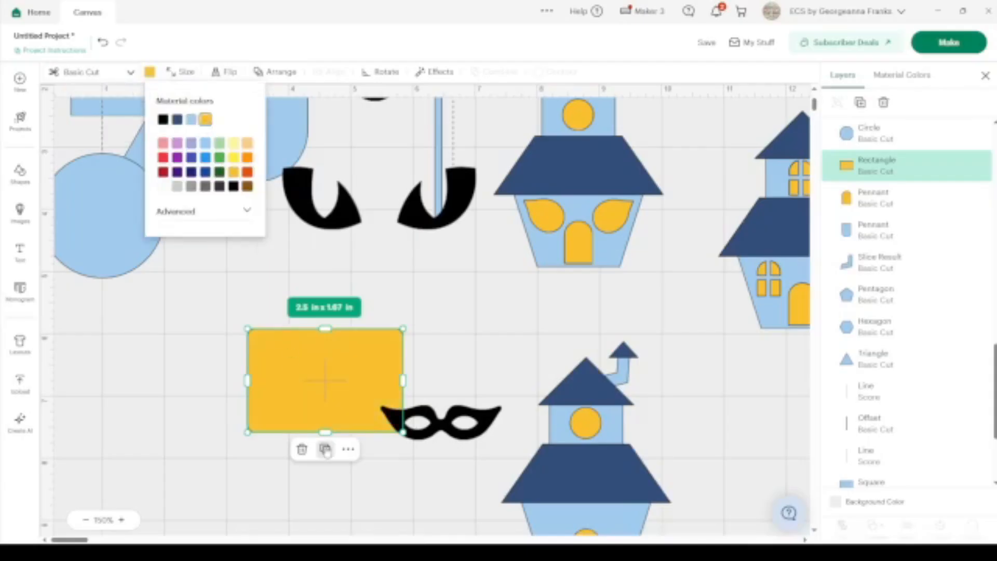
{"action": "left_click", "coordinate": [418, 484]}
Place the mask over the lower storey of the copied house, centred on the door just under the wide roof.
{"action": "scroll", "coordinate": [419, 484], "scroll_direction": "down", "scroll_amount": 4}
{"action": "scroll", "coordinate": [419, 484], "scroll_direction": "right", "scroll_amount": 2}
{"action": "scroll", "coordinate": [419, 484], "scroll_direction": "right", "scroll_amount": 2}
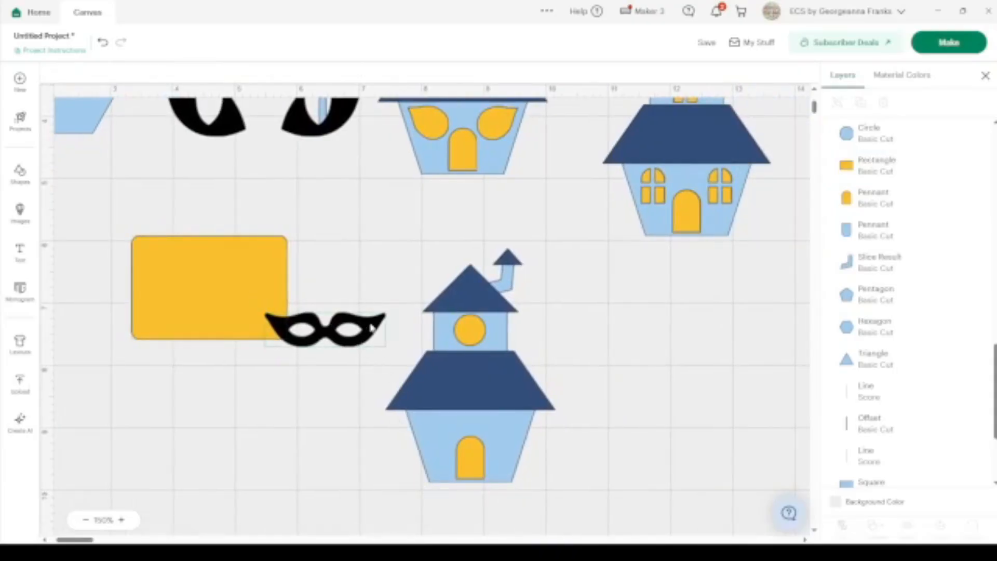
{"action": "left_click_drag", "start_coordinate": [371, 326], "coordinate": [513, 427]}
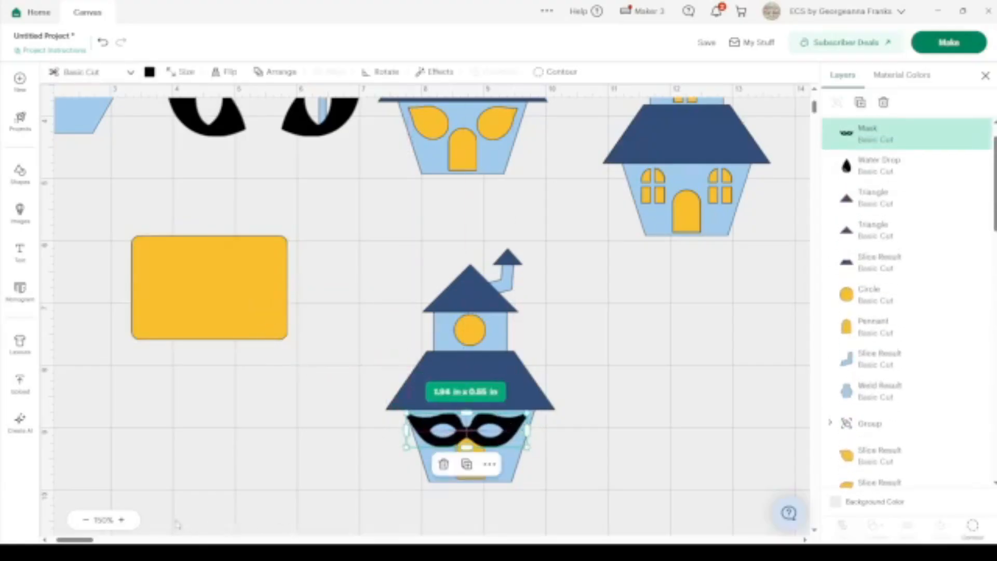
{"action": "left_click", "coordinate": [123, 521]}
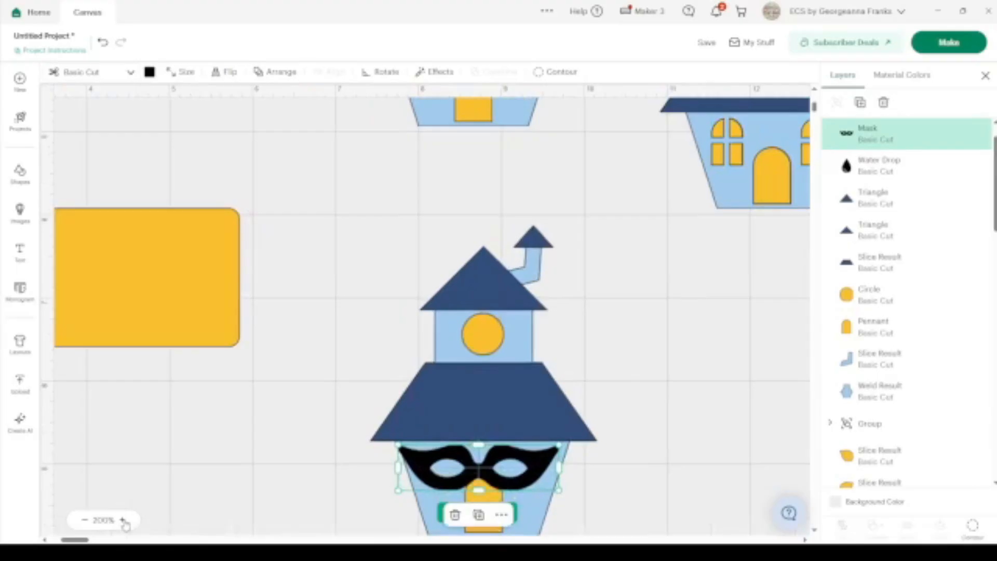
{"action": "left_click", "coordinate": [123, 521]}
{"action": "scroll", "coordinate": [429, 390], "scroll_direction": "down", "scroll_amount": 1}
{"action": "scroll", "coordinate": [429, 390], "scroll_direction": "down", "scroll_amount": 2}
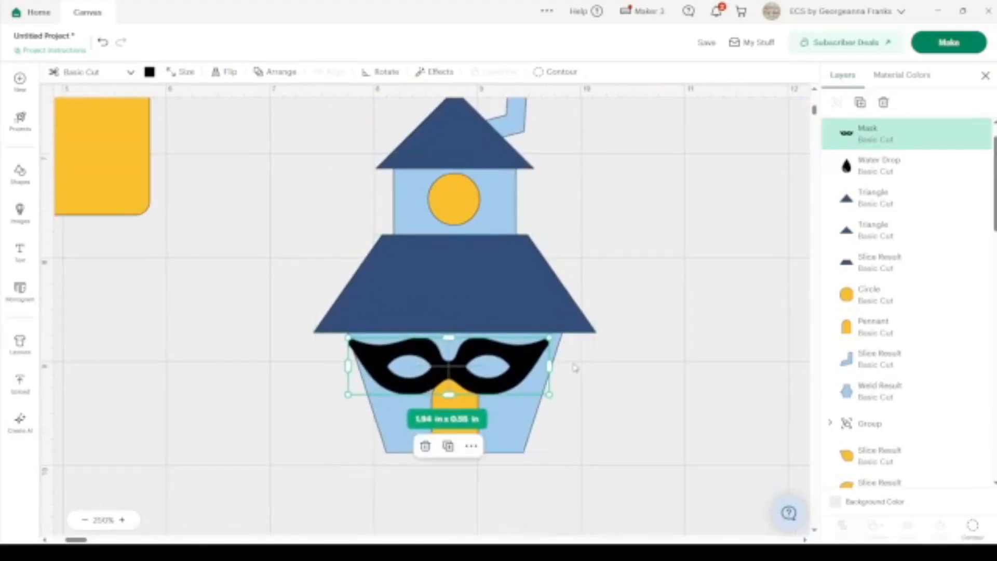
{"action": "left_click_drag", "start_coordinate": [517, 369], "coordinate": [522, 370]}
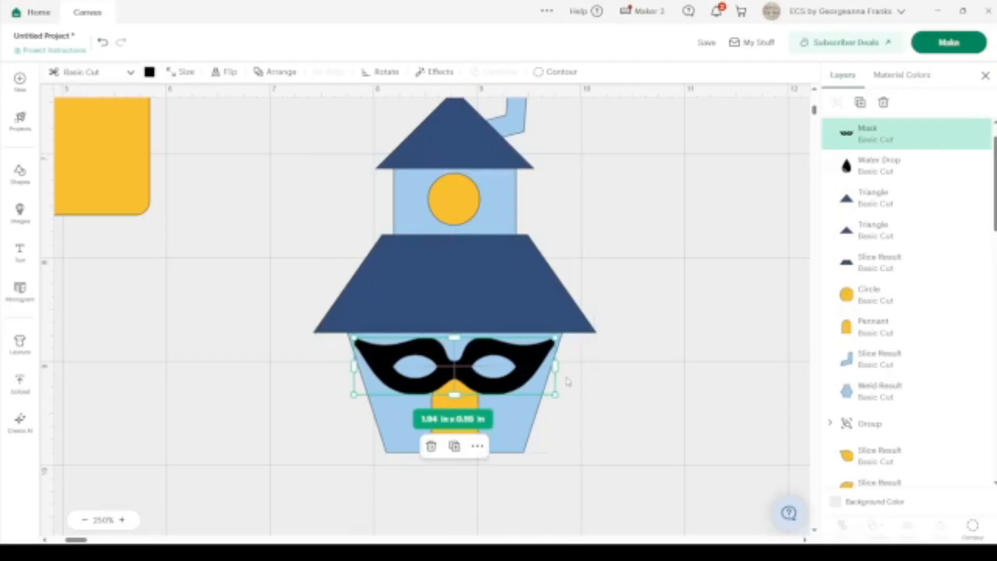
Enlarge the mask to about 2.41 by 0.69 in and move it off the house, close to the yellow rectangle.
{"action": "left_click_drag", "start_coordinate": [552, 394], "coordinate": [600, 405]}
{"action": "left_click_drag", "start_coordinate": [574, 374], "coordinate": [203, 257]}
{"action": "scroll", "coordinate": [203, 257], "scroll_direction": "left", "scroll_amount": 4}
{"action": "scroll", "coordinate": [203, 257], "scroll_direction": "up", "scroll_amount": 1}
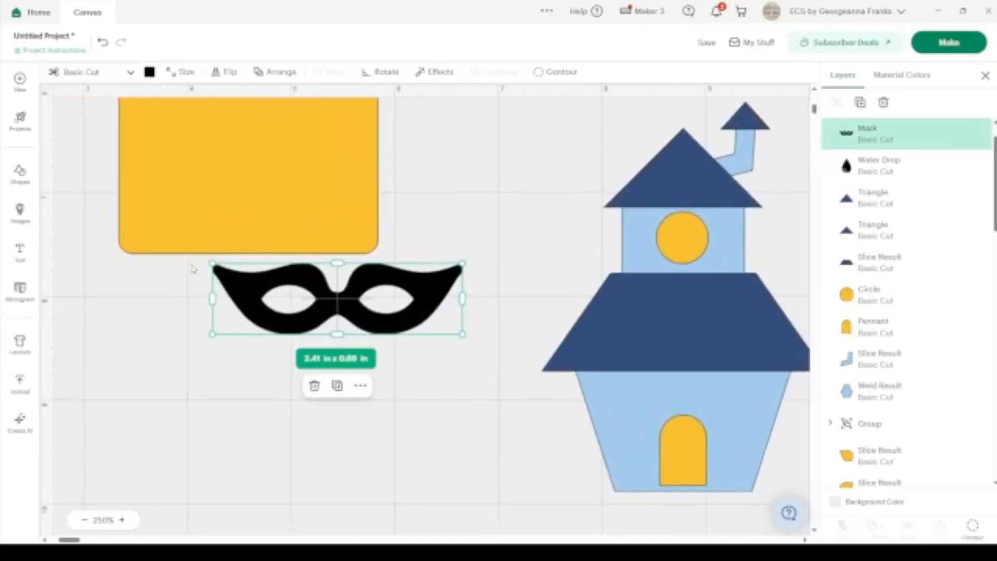
Place the mask on the yellow rectangle, slice the two, and move the cut rectangle away from the black mask.
{"action": "left_click_drag", "start_coordinate": [238, 288], "coordinate": [152, 171]}
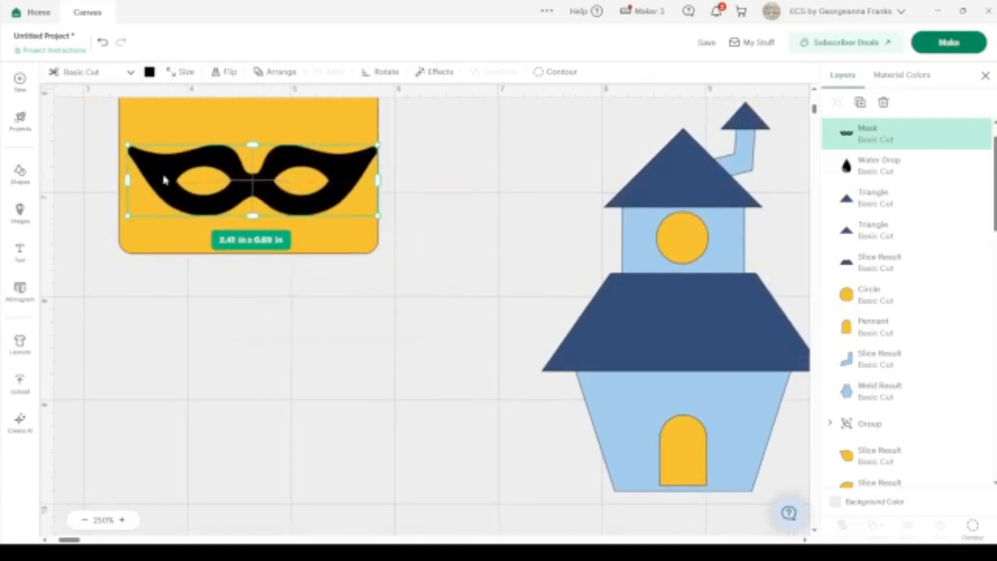
{"action": "left_click", "coordinate": [335, 238], "text": "shift"}
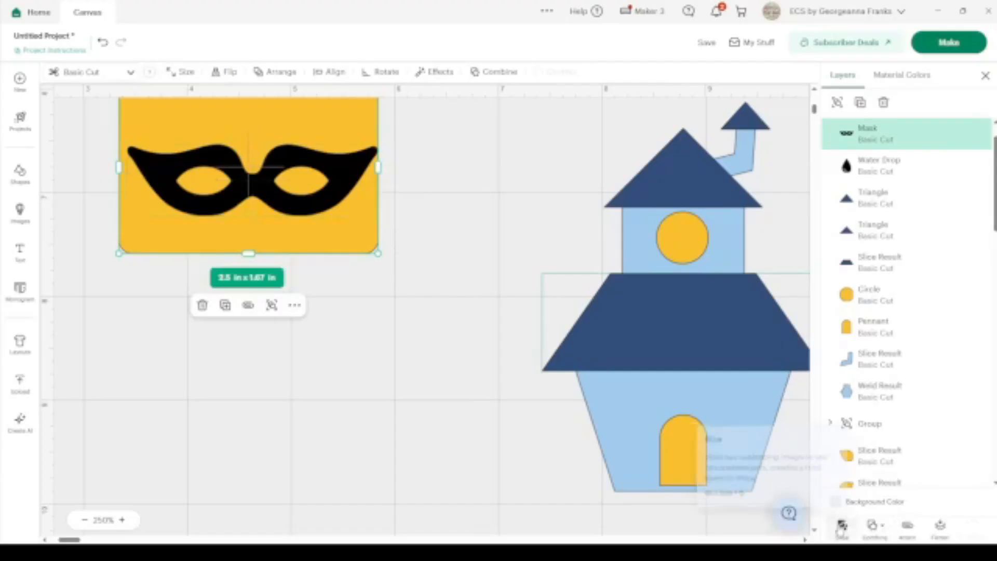
{"action": "left_click", "coordinate": [840, 525]}
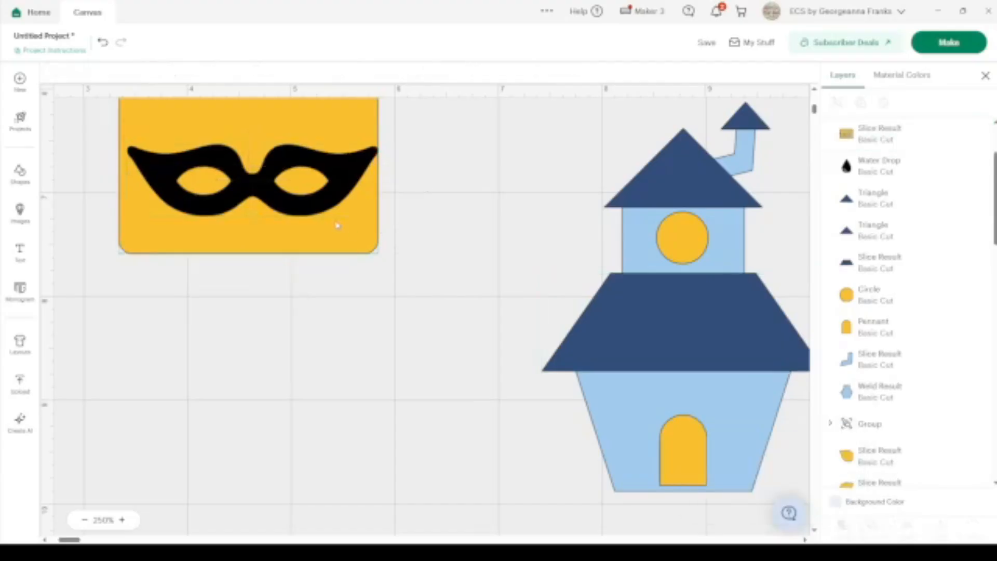
{"action": "left_click_drag", "start_coordinate": [310, 184], "coordinate": [387, 352]}
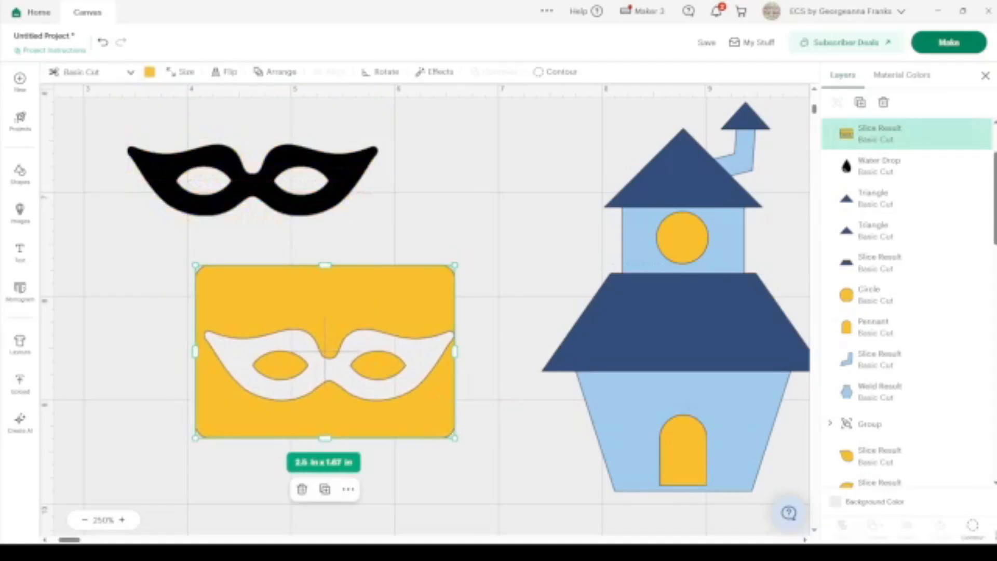
Hide all contours of the sliced yellow rectangle with Contour.
{"action": "left_click", "coordinate": [976, 528]}
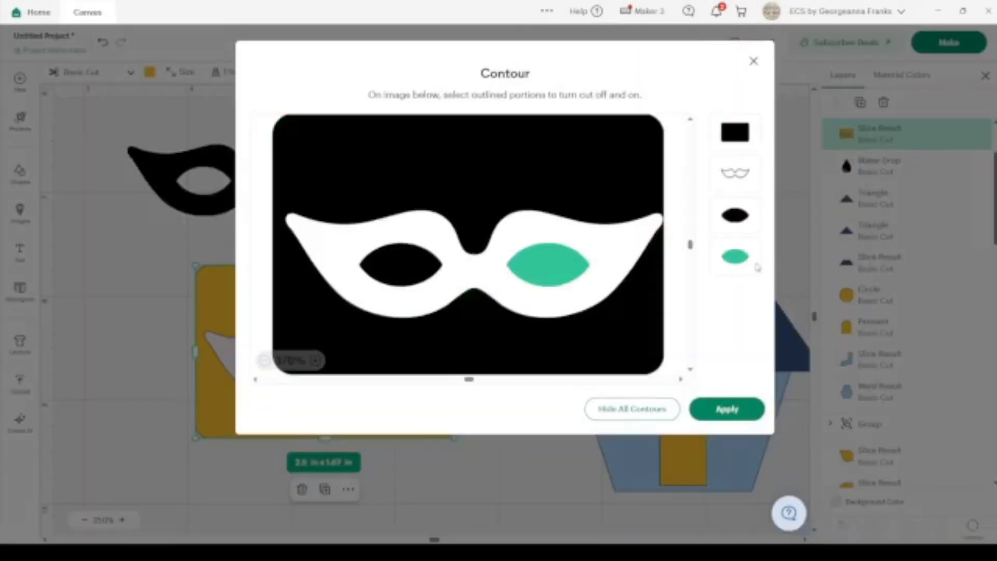
{"action": "left_click", "coordinate": [632, 409]}
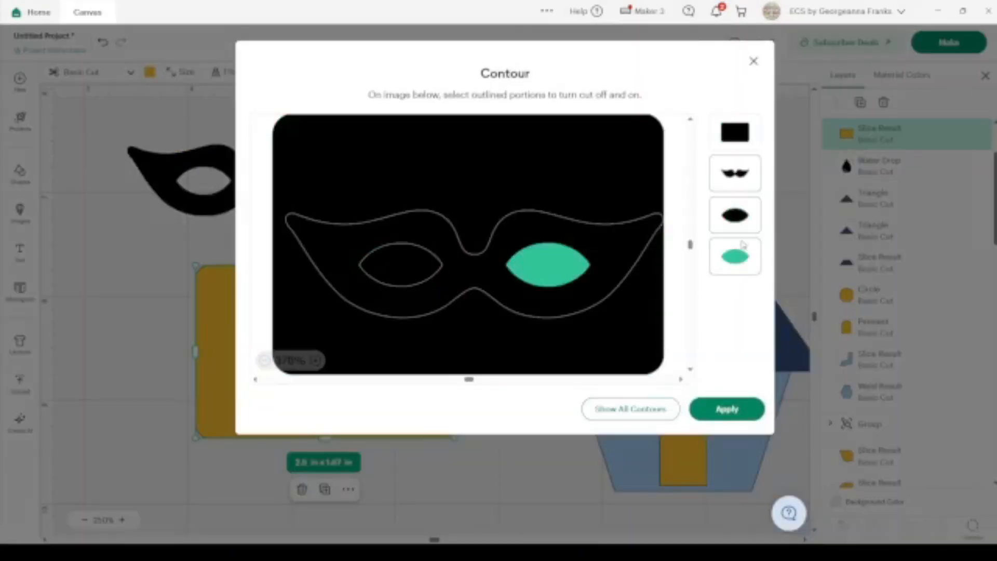
{"action": "left_click", "coordinate": [750, 412]}
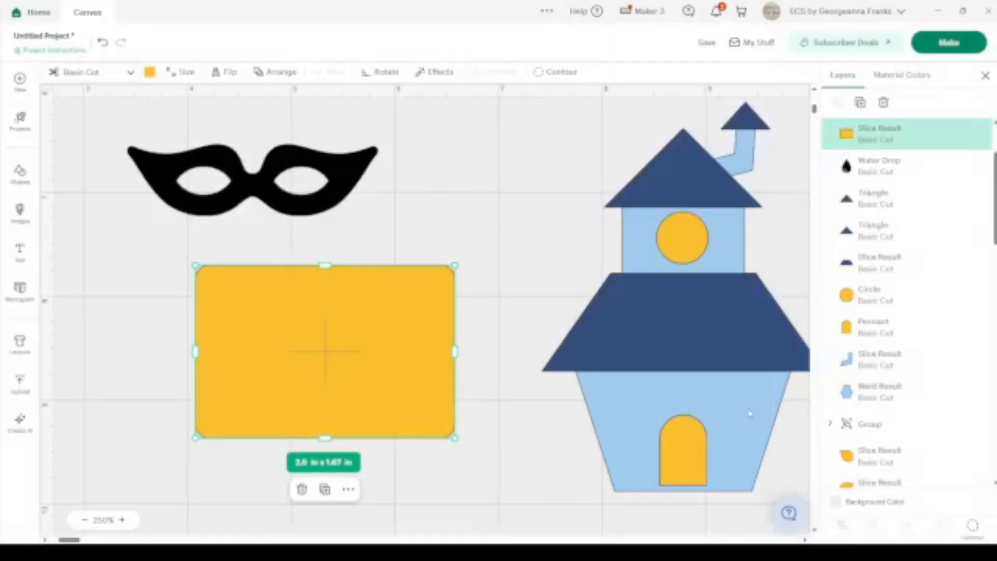
Turn the mask's right eye contour back on so the yellow rectangle has a single eye-shaped cut-out.
{"action": "scroll", "coordinate": [558, 431], "scroll_direction": "down", "scroll_amount": 2}
{"action": "scroll", "coordinate": [559, 432], "scroll_direction": "down", "scroll_amount": 2}
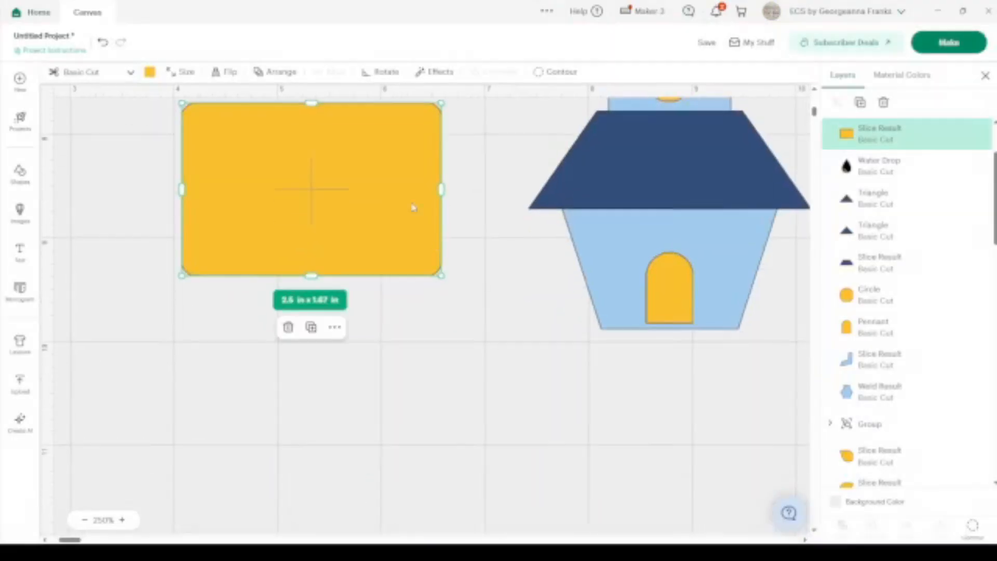
{"action": "left_click", "coordinate": [973, 526]}
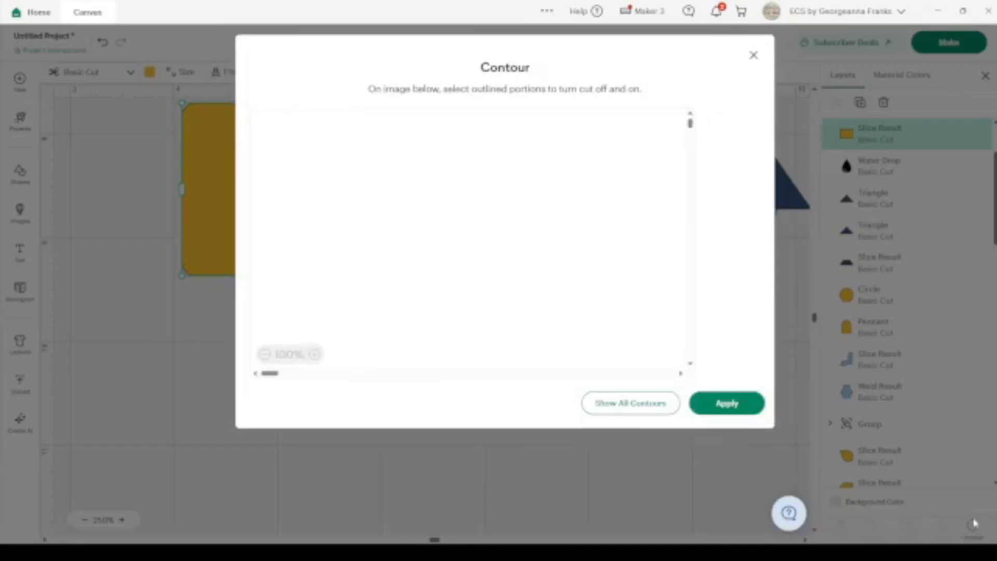
{"action": "left_click", "coordinate": [734, 131]}
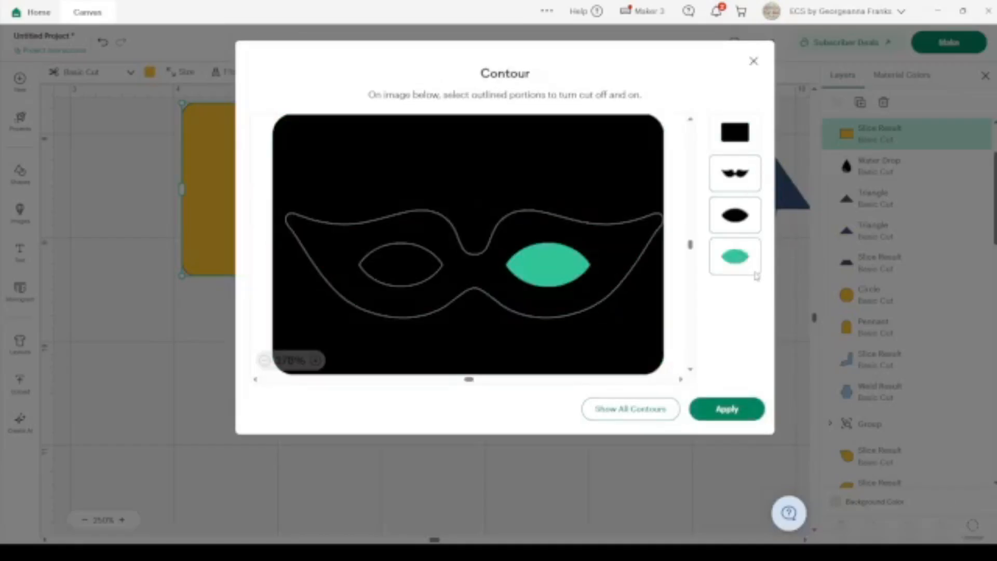
{"action": "left_click", "coordinate": [752, 268]}
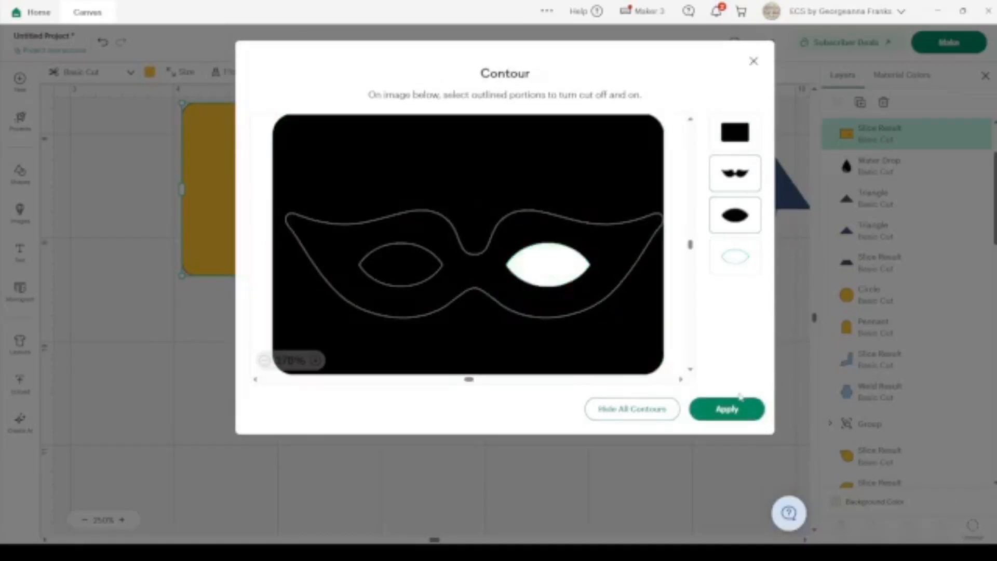
{"action": "left_click", "coordinate": [727, 408]}
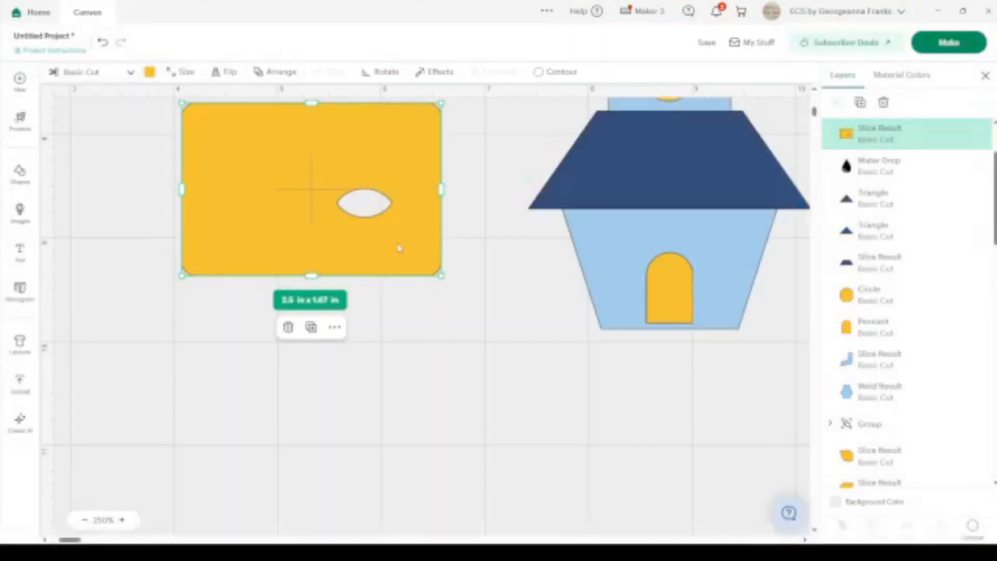
Use Contour on the cut yellow rectangle to hide the rectangle and mask outlines, leaving only one solid eye shape.
{"action": "left_click", "coordinate": [973, 526]}
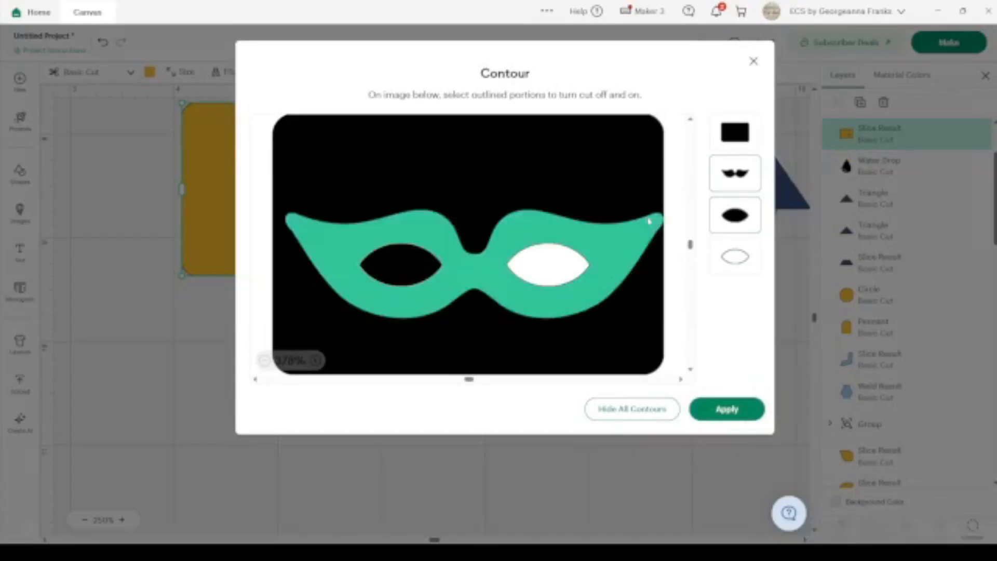
{"action": "left_click", "coordinate": [631, 239]}
{"action": "left_click", "coordinate": [609, 156]}
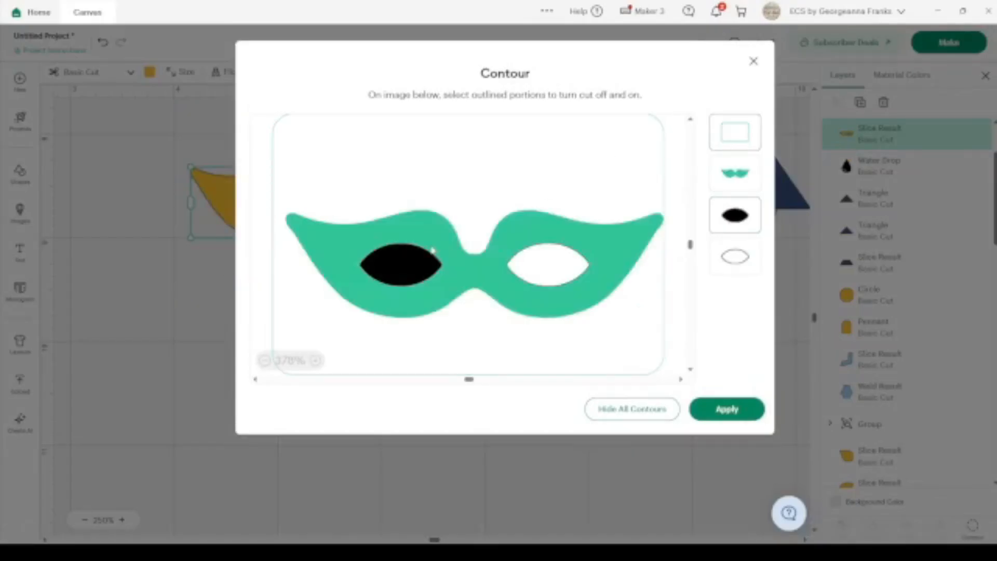
{"action": "left_click", "coordinate": [410, 262]}
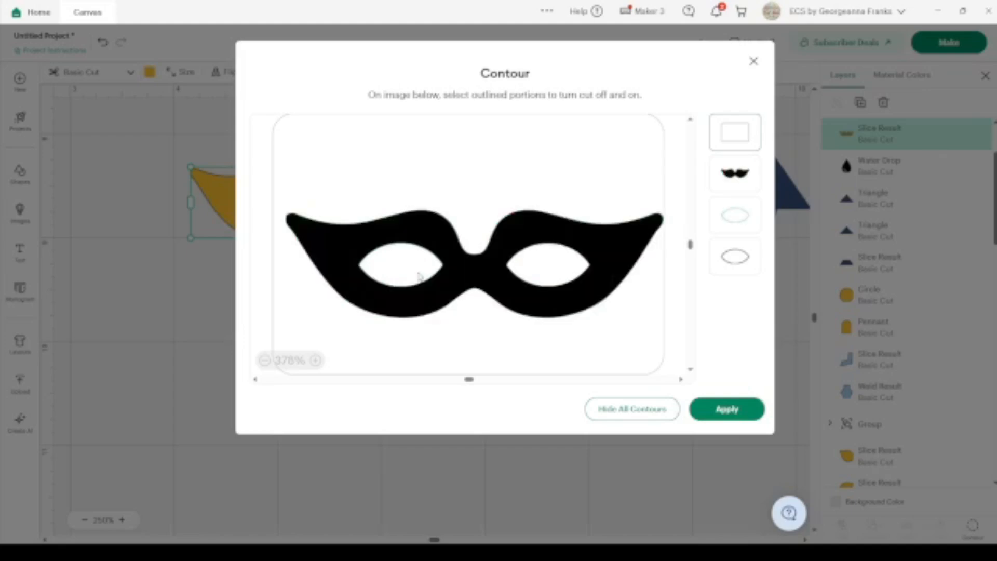
{"action": "left_click", "coordinate": [420, 275]}
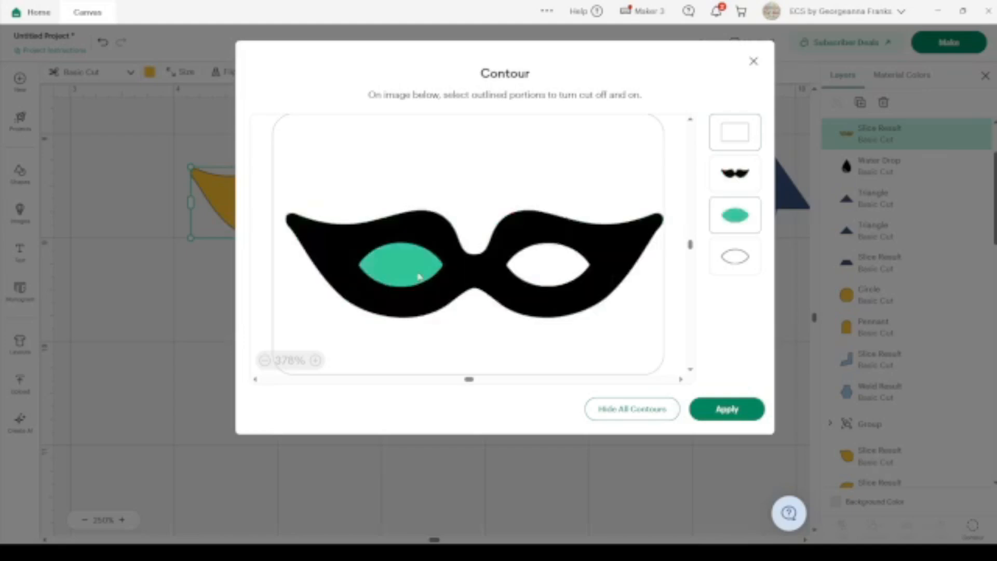
{"action": "left_click", "coordinate": [631, 252]}
{"action": "left_click", "coordinate": [744, 405]}
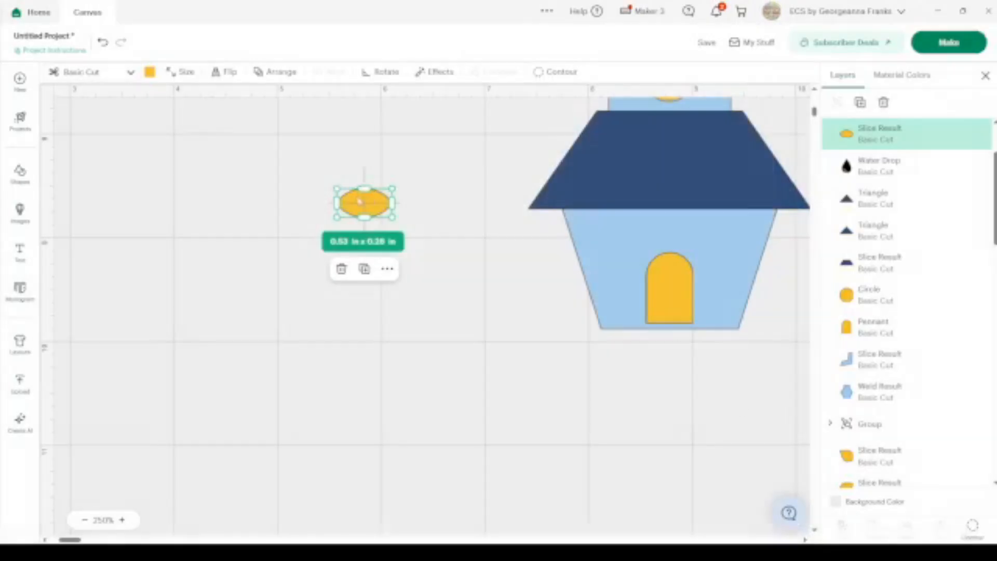
Place the yellow eye shape slanted down toward the door on the house's left side, enlarged to about 0.64 by 0.33 in.
{"action": "left_click_drag", "start_coordinate": [365, 206], "coordinate": [548, 230]}
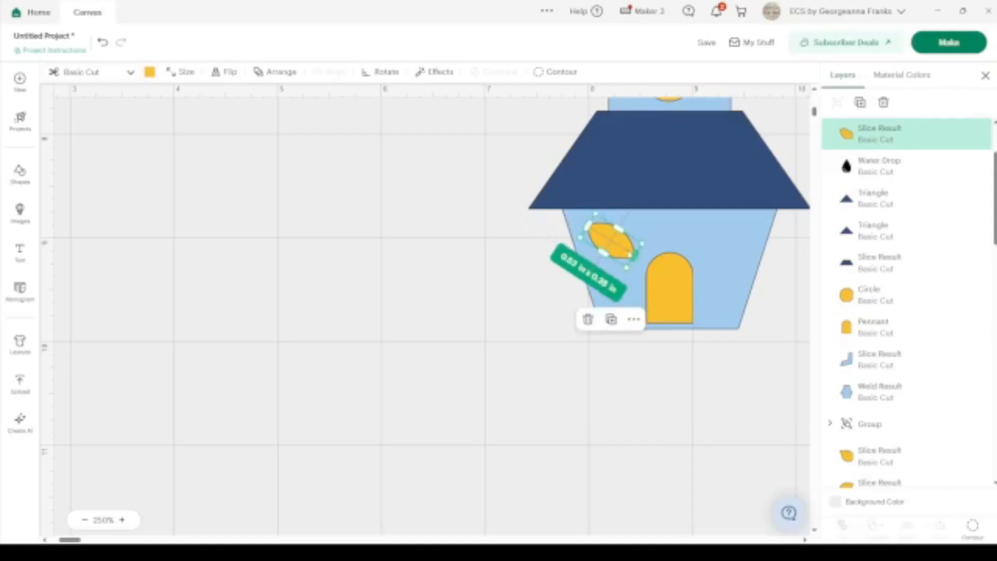
{"action": "left_click_drag", "start_coordinate": [627, 267], "coordinate": [619, 249]}
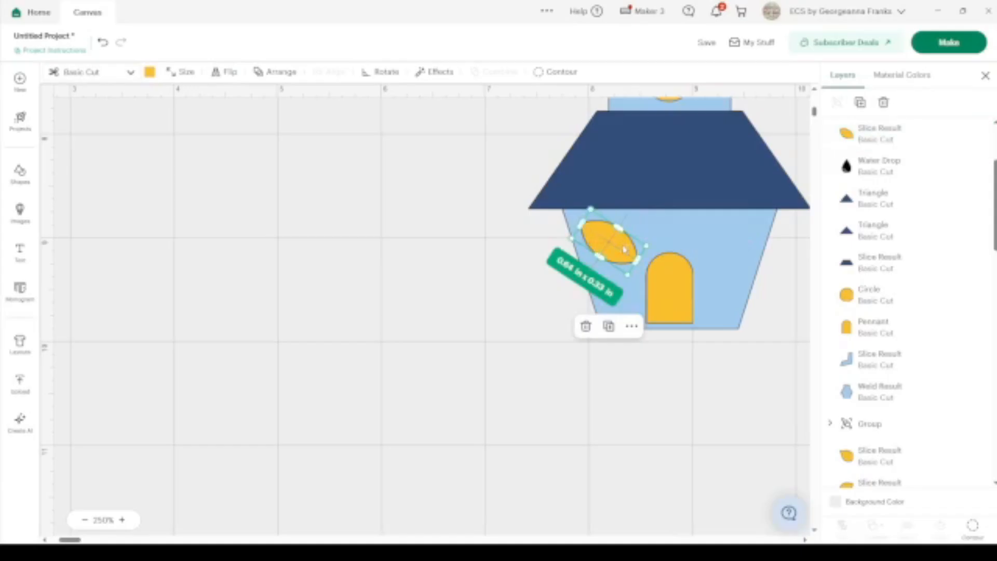
Duplicate the slanted window, flip the copy horizontally, and position it on the right side of the door to match the left one.
{"action": "left_click", "coordinate": [226, 71]}
{"action": "left_click", "coordinate": [244, 106]}
{"action": "key", "text": "Right"}
{"action": "key", "text": "Right"}
{"action": "key", "text": "Right"}
{"action": "key", "text": "Right"}
{"action": "key", "text": "Right"}
{"action": "key", "text": "Right"}
{"action": "key", "text": "Right"}
{"action": "key", "text": "Right"}
{"action": "key", "text": "Right"}
{"action": "key", "text": "Right"}
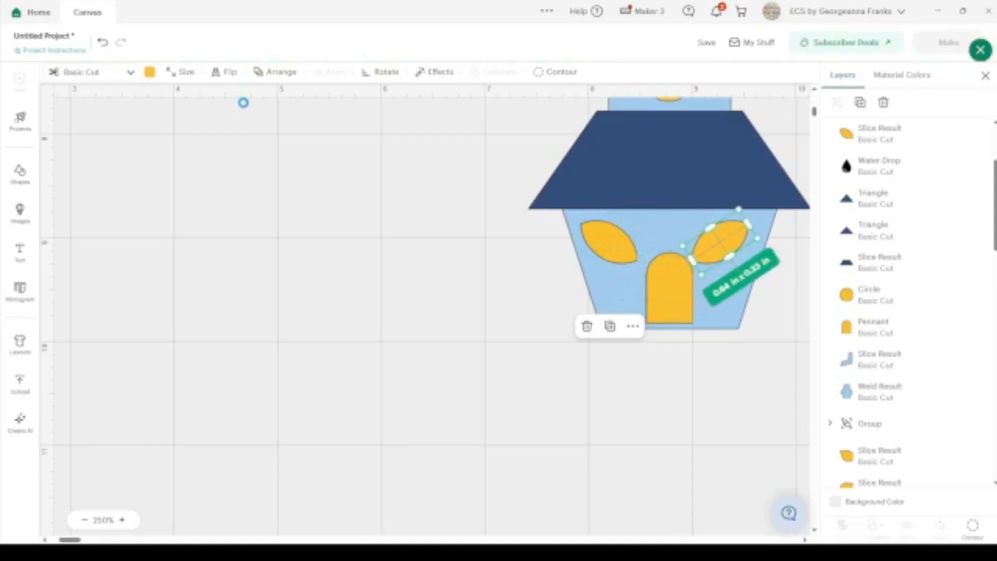
{"action": "key", "text": "Right"}
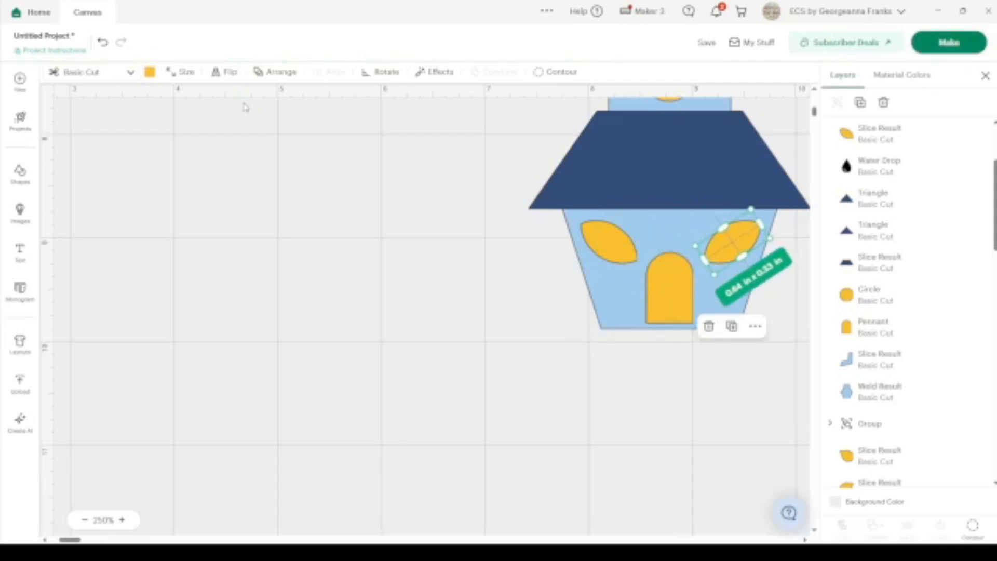
{"action": "key", "text": "Right"}
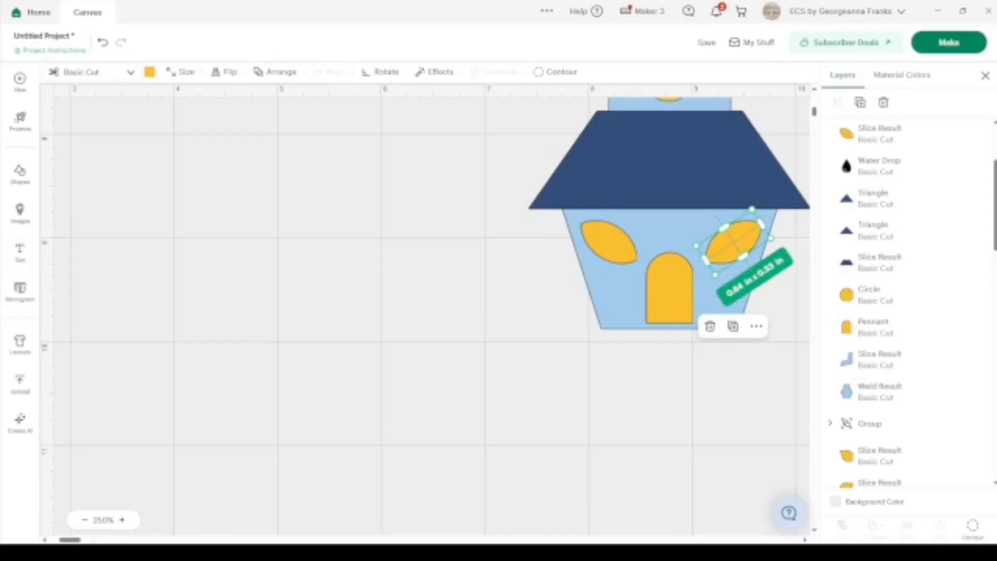
{"action": "left_click", "coordinate": [83, 520]}
{"action": "left_click", "coordinate": [83, 520]}
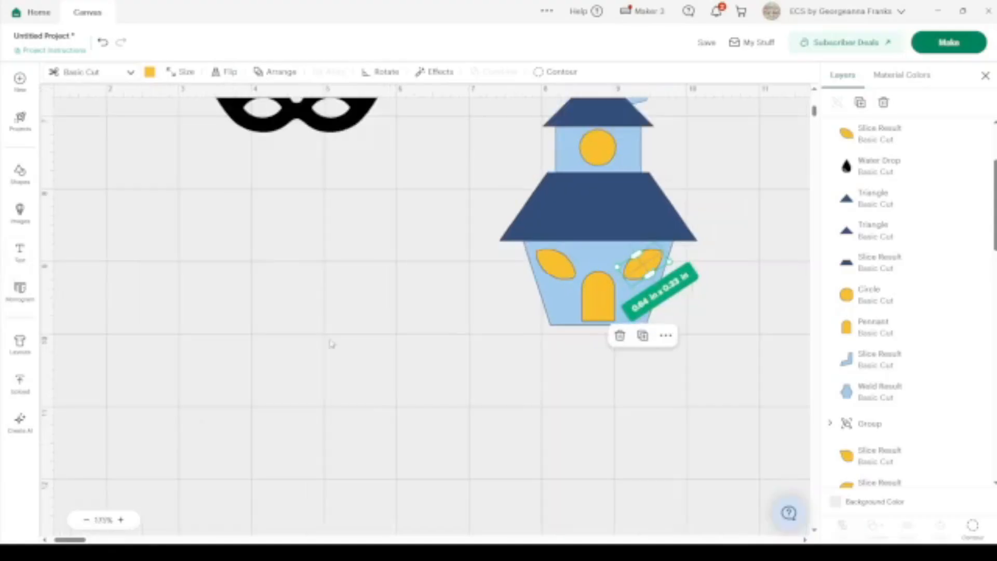
{"action": "left_click", "coordinate": [741, 245]}
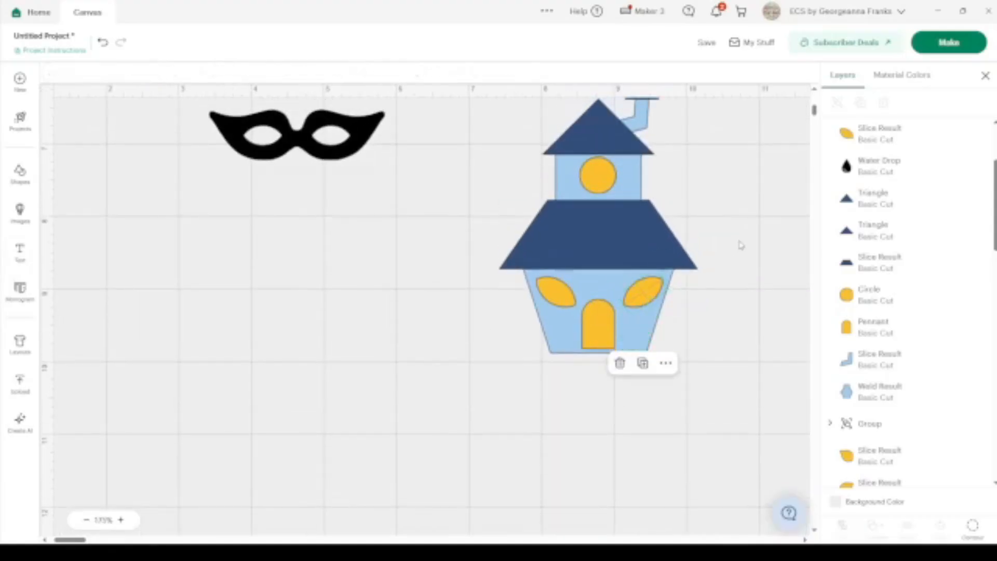
{"action": "left_click", "coordinate": [635, 307]}
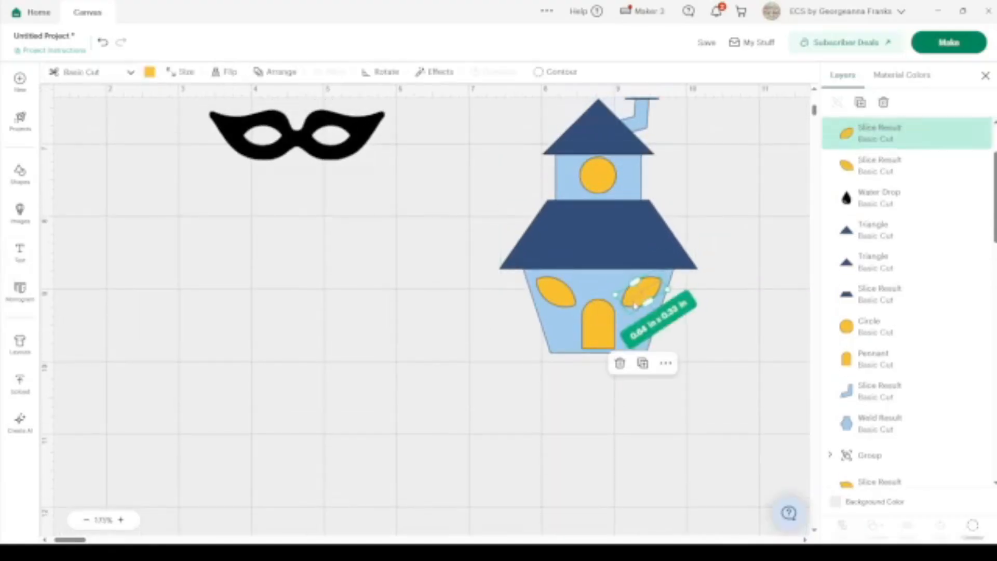
{"action": "left_click", "coordinate": [510, 342]}
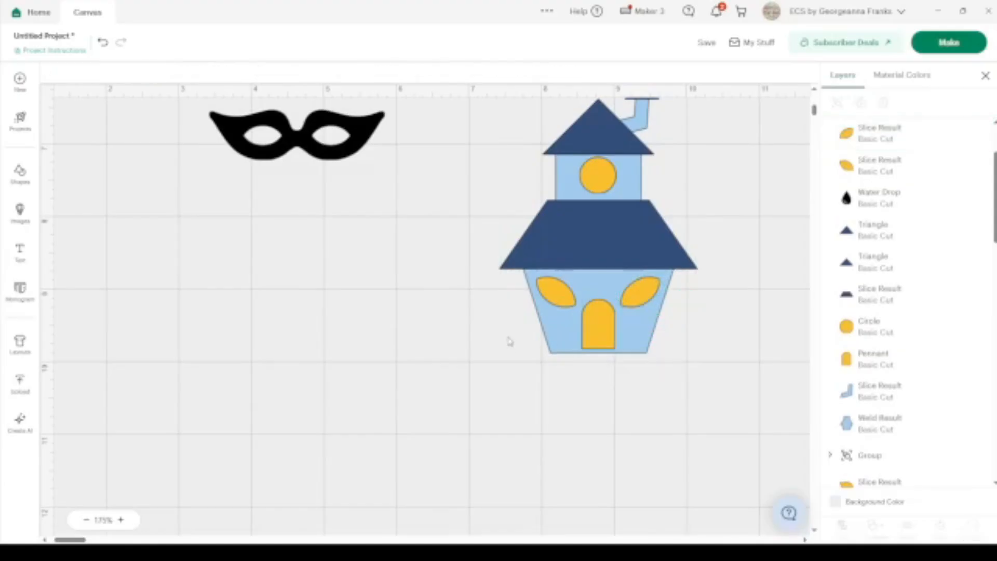
Move the cat eyes down above the mask, and place a copy of the left slanted window below it, enlarged to about 2.12 by 1.1 in.
{"action": "scroll", "coordinate": [447, 266], "scroll_direction": "up", "scroll_amount": 4}
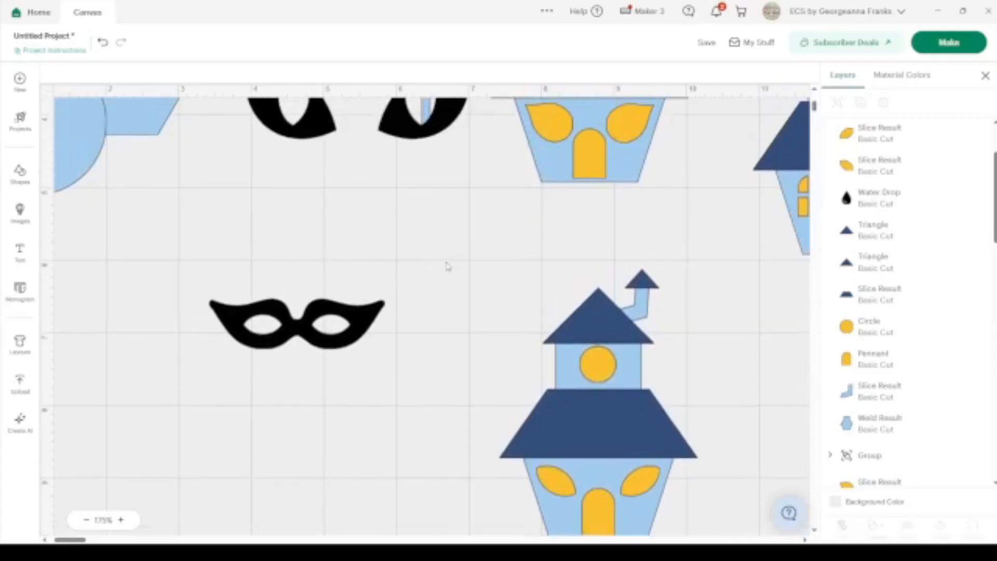
{"action": "left_click_drag", "start_coordinate": [432, 119], "coordinate": [401, 266]}
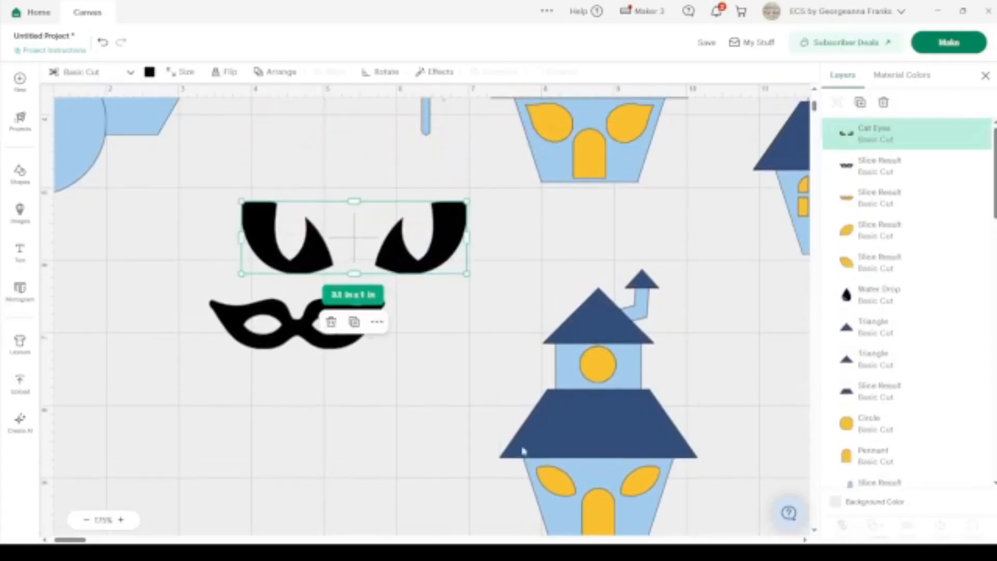
{"action": "left_click", "coordinate": [555, 484]}
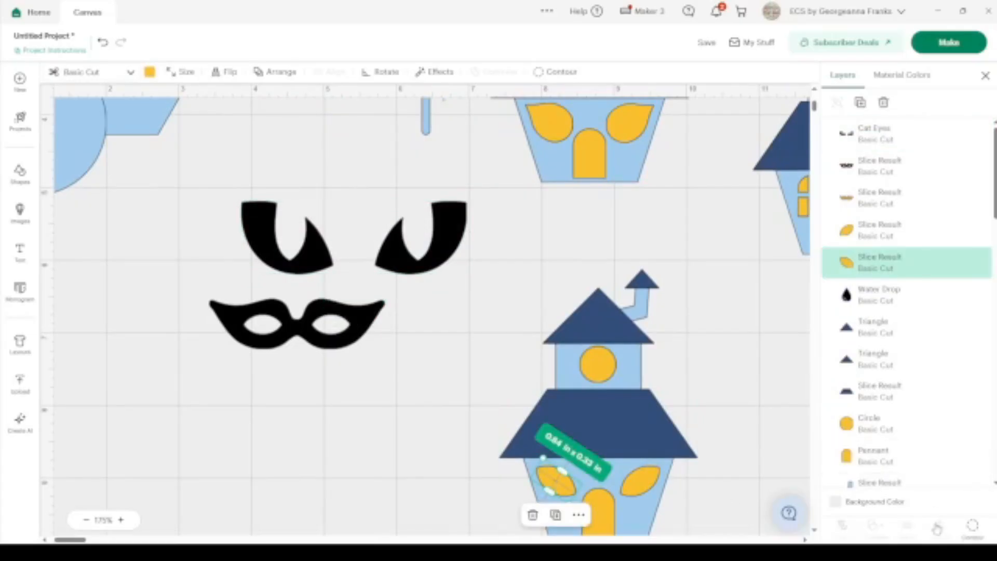
{"action": "left_click", "coordinate": [860, 102]}
{"action": "scroll", "coordinate": [714, 342], "scroll_direction": "down", "scroll_amount": 3}
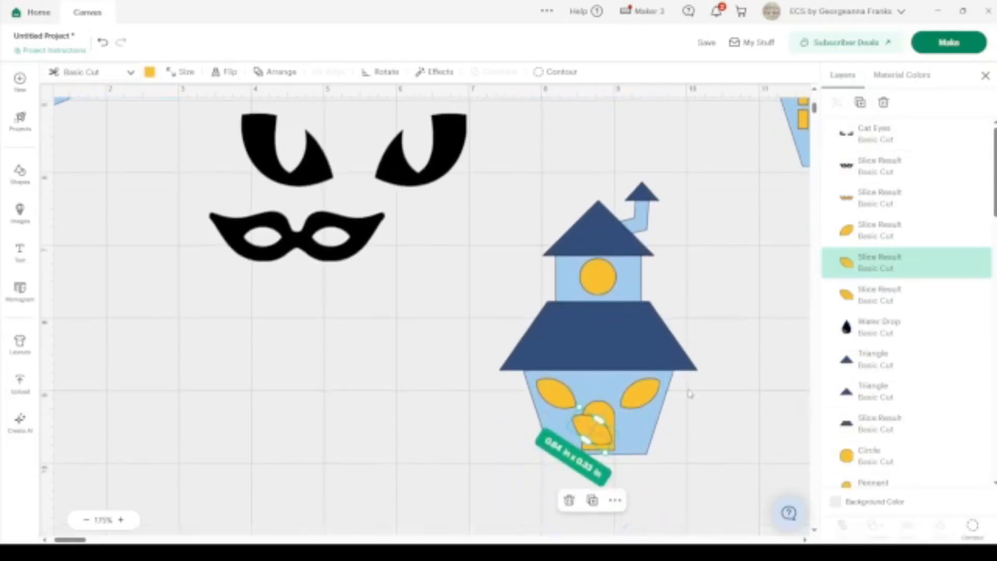
{"action": "left_click_drag", "start_coordinate": [597, 436], "coordinate": [405, 491]}
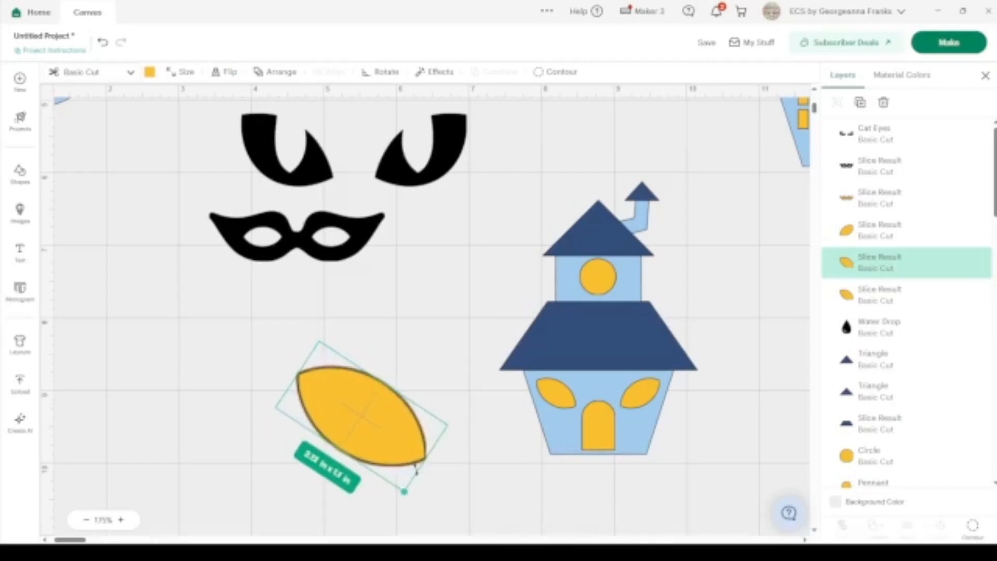
Duplicate the large yellow eye shape, shrink the copy to about 1.26 by 0.65 in, and rotate it upright as a pupil.
{"action": "left_click", "coordinate": [860, 103]}
{"action": "left_click_drag", "start_coordinate": [397, 451], "coordinate": [425, 316]}
{"action": "left_click_drag", "start_coordinate": [466, 393], "coordinate": [433, 330]}
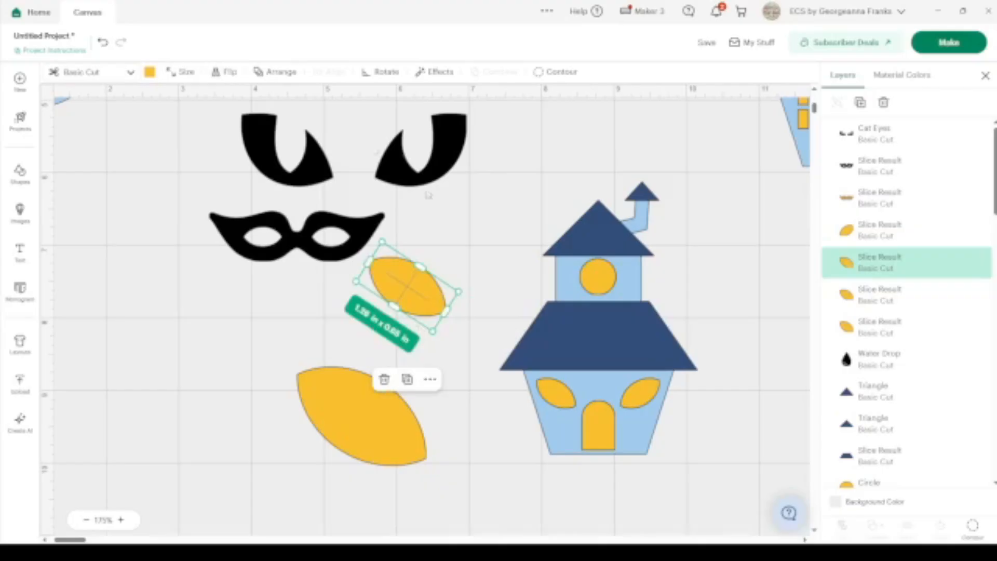
{"action": "left_click_drag", "start_coordinate": [466, 290], "coordinate": [455, 360]}
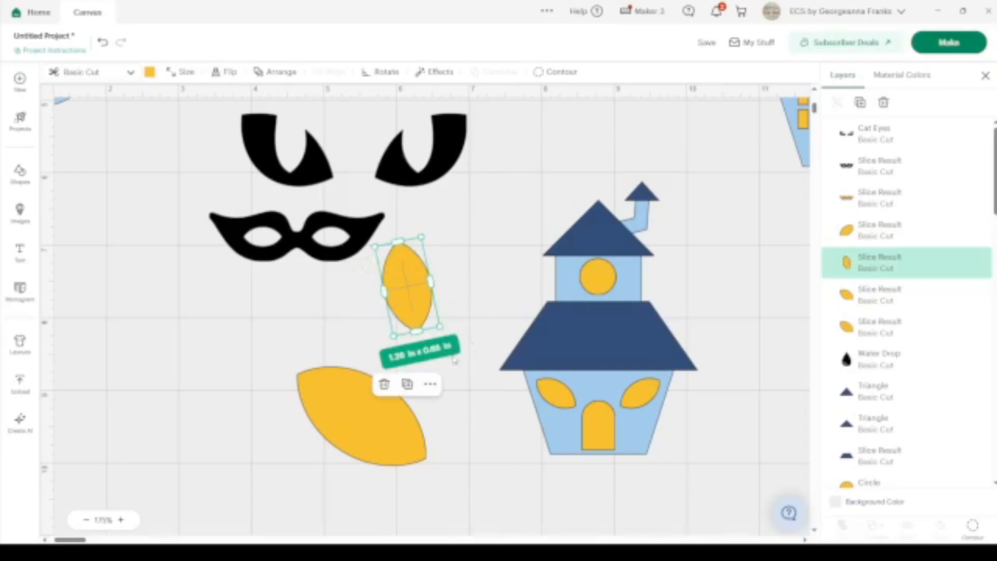
{"action": "left_click_drag", "start_coordinate": [444, 324], "coordinate": [439, 335]}
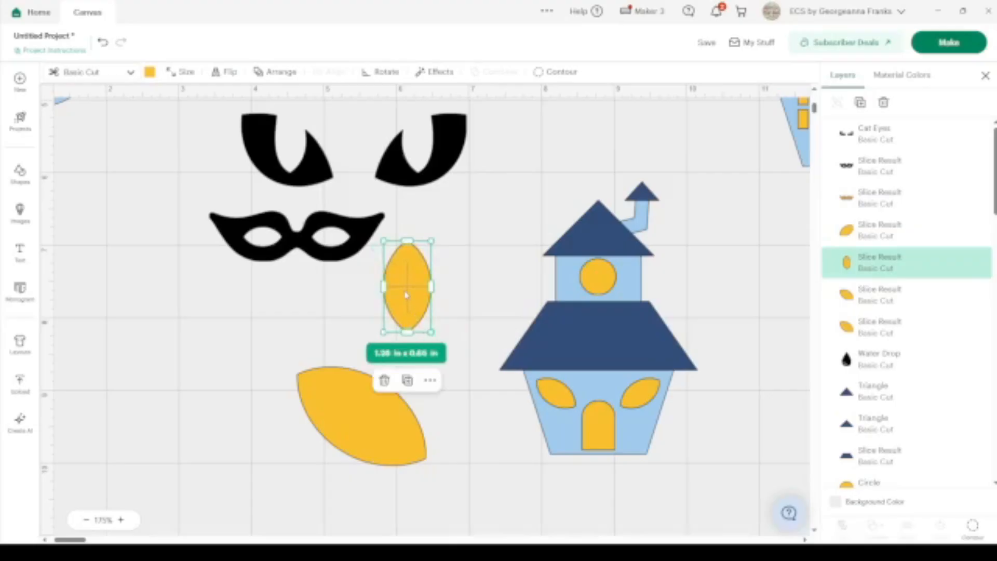
Slice the upright pupil out of the large yellow eye and delete the leftover pieces.
{"action": "left_click_drag", "start_coordinate": [406, 295], "coordinate": [378, 413]}
{"action": "left_click", "coordinate": [329, 404], "text": "shift"}
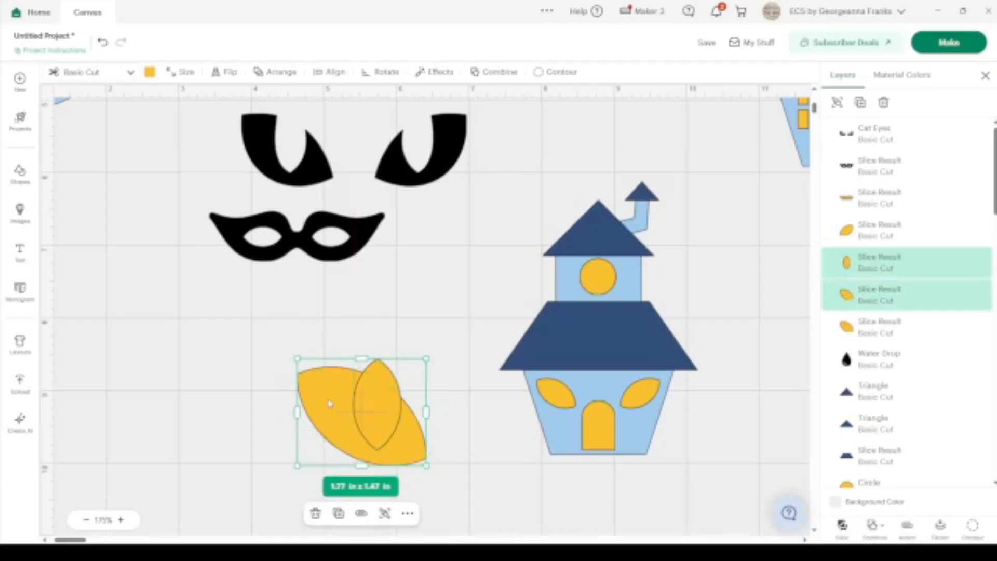
{"action": "left_click", "coordinate": [842, 526]}
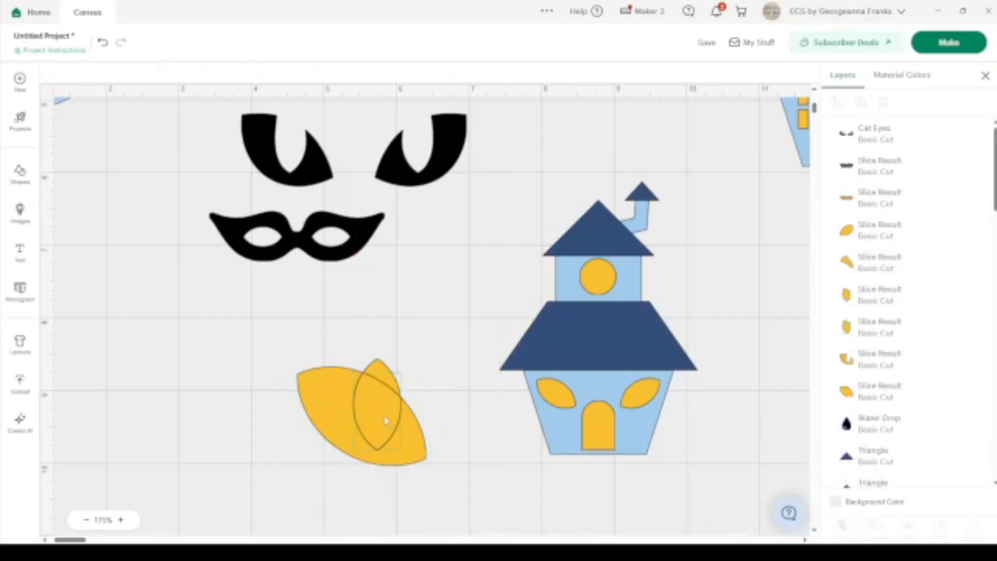
{"action": "left_click_drag", "start_coordinate": [422, 453], "coordinate": [483, 318]}
{"action": "left_click_drag", "start_coordinate": [423, 479], "coordinate": [339, 356]}
{"action": "key", "text": "Delete"}
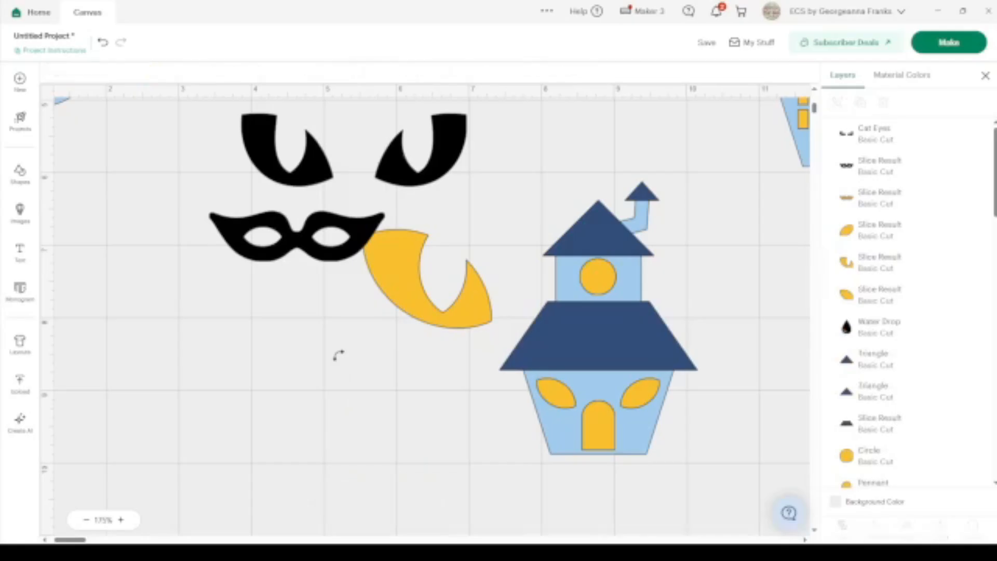
Place the yellow cut-out eye beside the black cat eyes for comparison, and move the black and yellow masks below them.
{"action": "left_click_drag", "start_coordinate": [474, 317], "coordinate": [211, 207]}
{"action": "left_click_drag", "start_coordinate": [356, 253], "coordinate": [295, 389]}
{"action": "left_click_drag", "start_coordinate": [299, 228], "coordinate": [239, 371]}
{"action": "left_click_drag", "start_coordinate": [388, 177], "coordinate": [383, 227]}
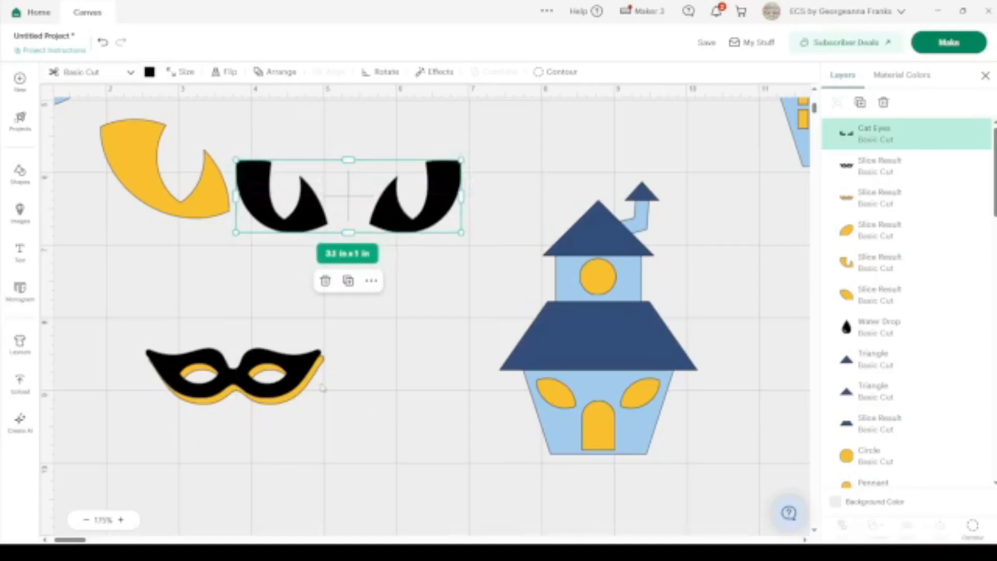
{"action": "left_click_drag", "start_coordinate": [337, 428], "coordinate": [89, 335]}
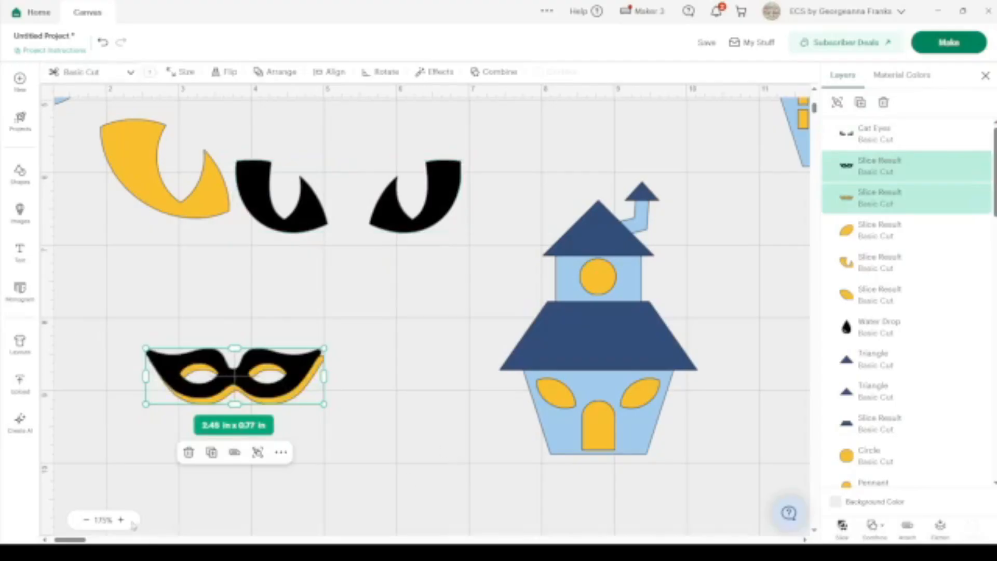
{"action": "left_click", "coordinate": [110, 522]}
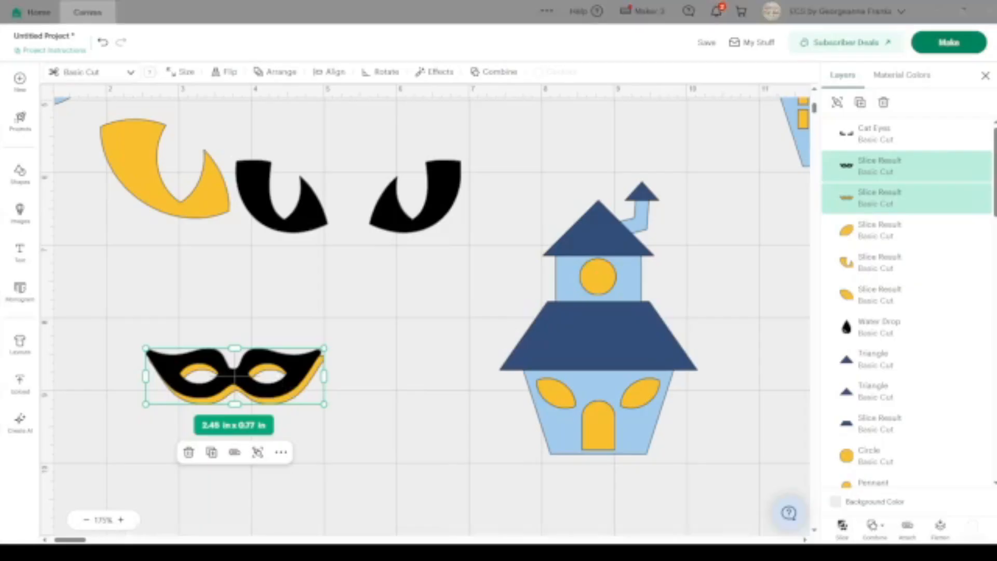
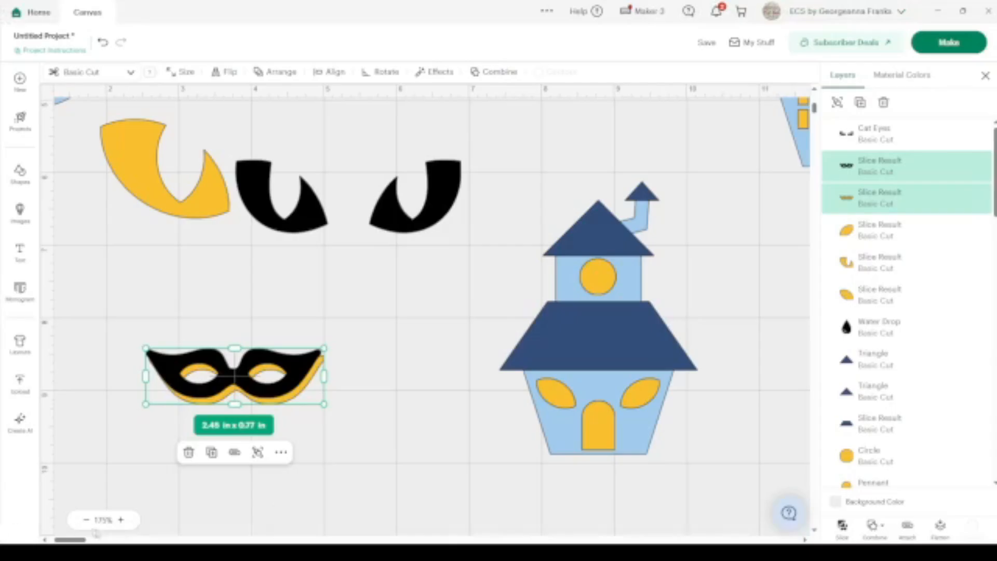
Group the parts of each of the three houses so every house forms its own group.
{"action": "left_click", "coordinate": [86, 520]}
{"action": "left_click", "coordinate": [86, 520]}
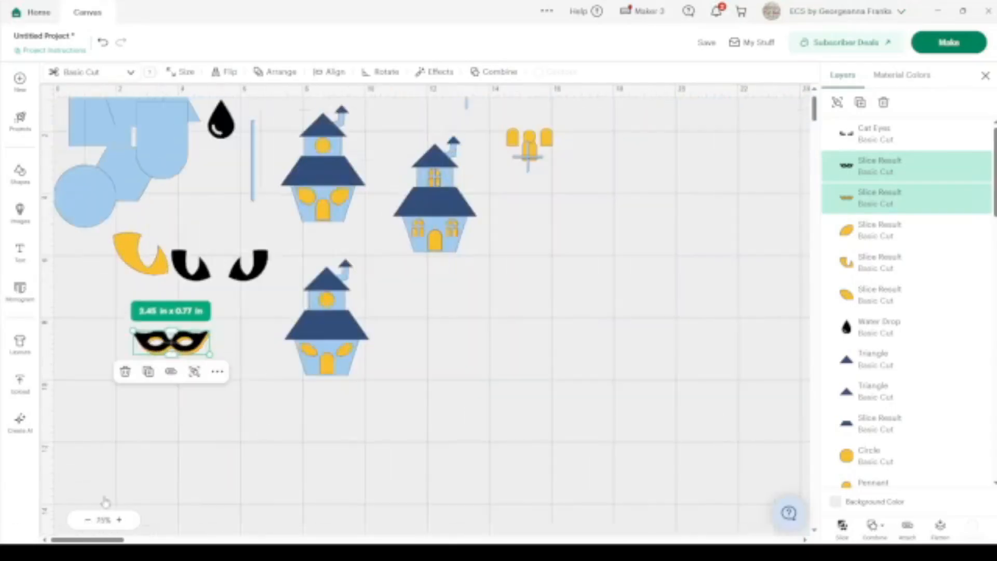
{"action": "left_click_drag", "start_coordinate": [356, 405], "coordinate": [300, 260]}
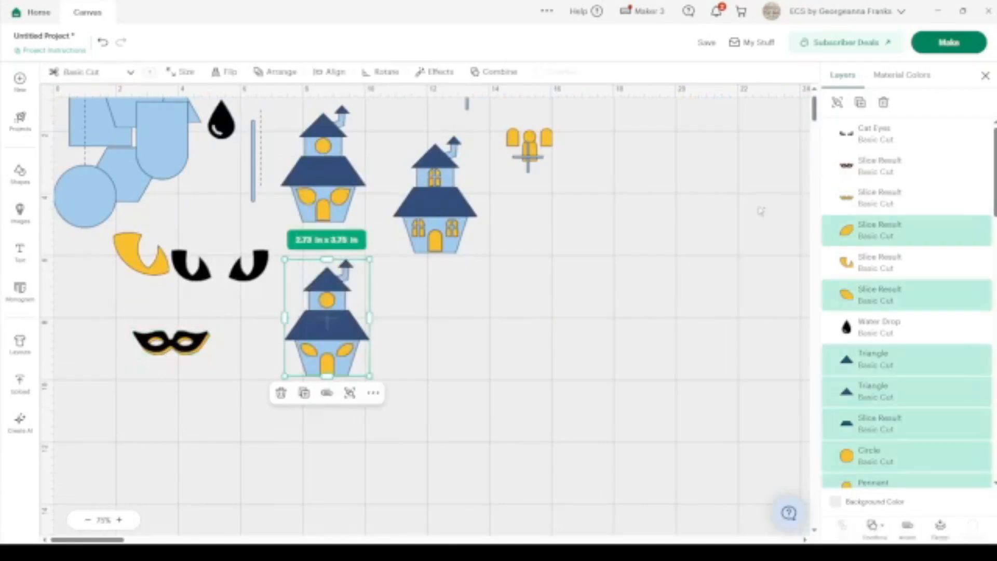
{"action": "left_click", "coordinate": [836, 103]}
{"action": "left_click_drag", "start_coordinate": [475, 286], "coordinate": [399, 123]}
{"action": "left_click", "coordinate": [837, 103]}
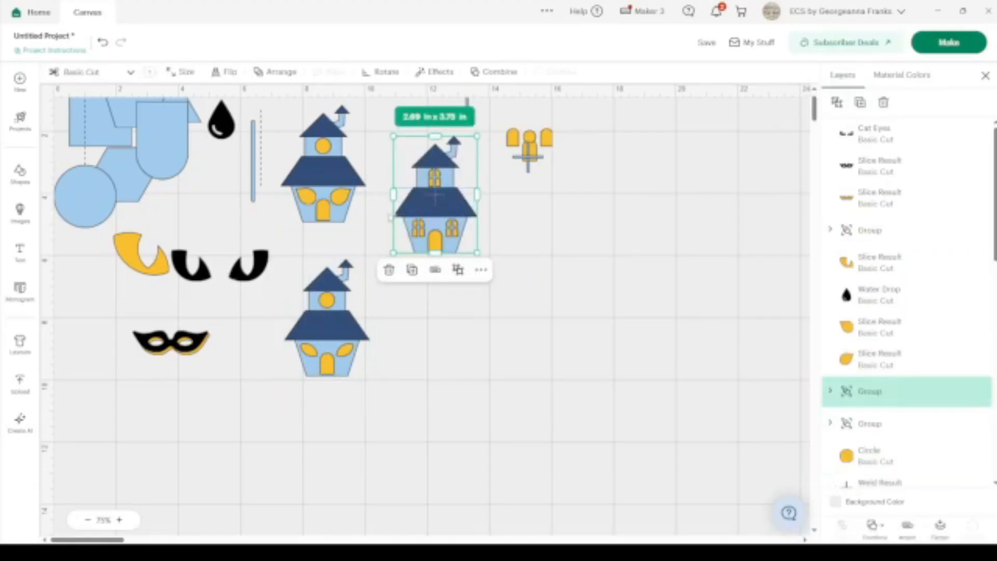
{"action": "left_click_drag", "start_coordinate": [363, 238], "coordinate": [298, 106]}
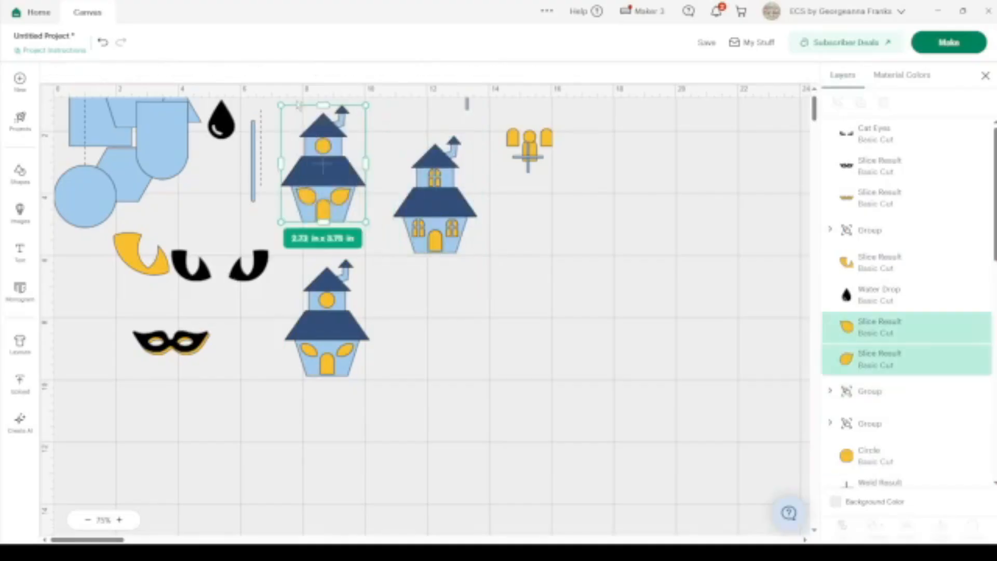
{"action": "left_click", "coordinate": [836, 103]}
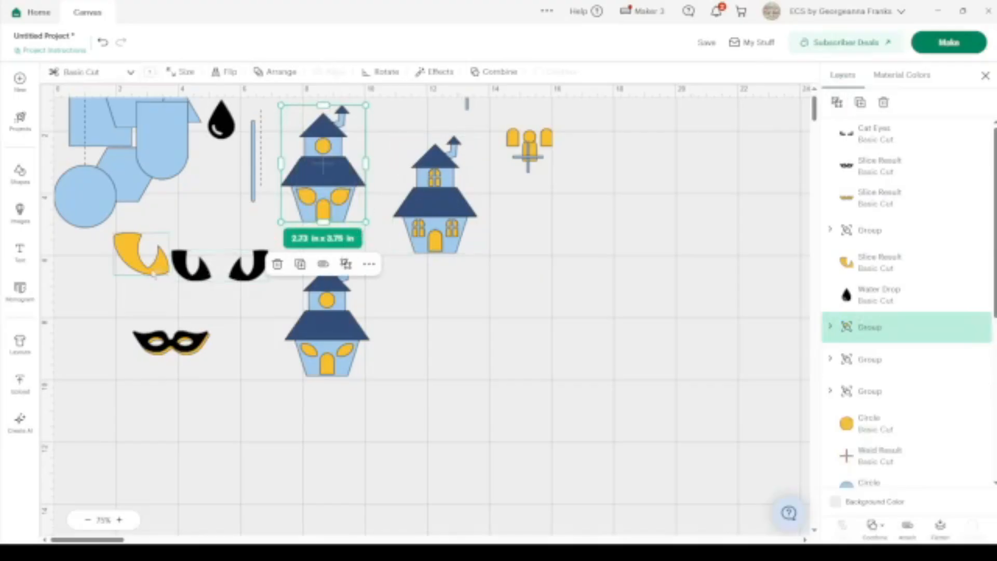
Move the cat eyes, the yellow cut-out eye and both masks onto the spare blue shapes, away from the houses.
{"action": "left_click_drag", "start_coordinate": [242, 283], "coordinate": [138, 193]}
{"action": "left_click_drag", "start_coordinate": [143, 254], "coordinate": [113, 136]}
{"action": "left_click_drag", "start_coordinate": [209, 379], "coordinate": [131, 301]}
{"action": "left_click_drag", "start_coordinate": [165, 340], "coordinate": [130, 136]}
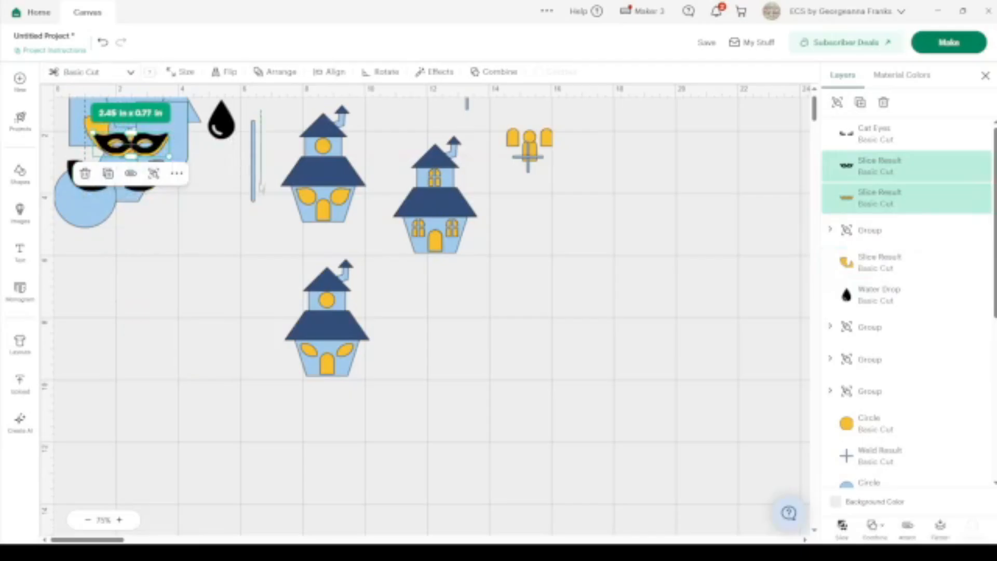
Move the thin blue strips, black water drop, yellow window and door pieces and the cross onto the pile of spare shapes.
{"action": "left_click_drag", "start_coordinate": [265, 204], "coordinate": [185, 94]}
{"action": "left_click_drag", "start_coordinate": [210, 128], "coordinate": [126, 139]}
{"action": "left_click_drag", "start_coordinate": [583, 189], "coordinate": [505, 114]}
{"action": "left_click_drag", "start_coordinate": [529, 150], "coordinate": [151, 147]}
{"action": "scroll", "coordinate": [151, 146], "scroll_direction": "up", "scroll_amount": 1}
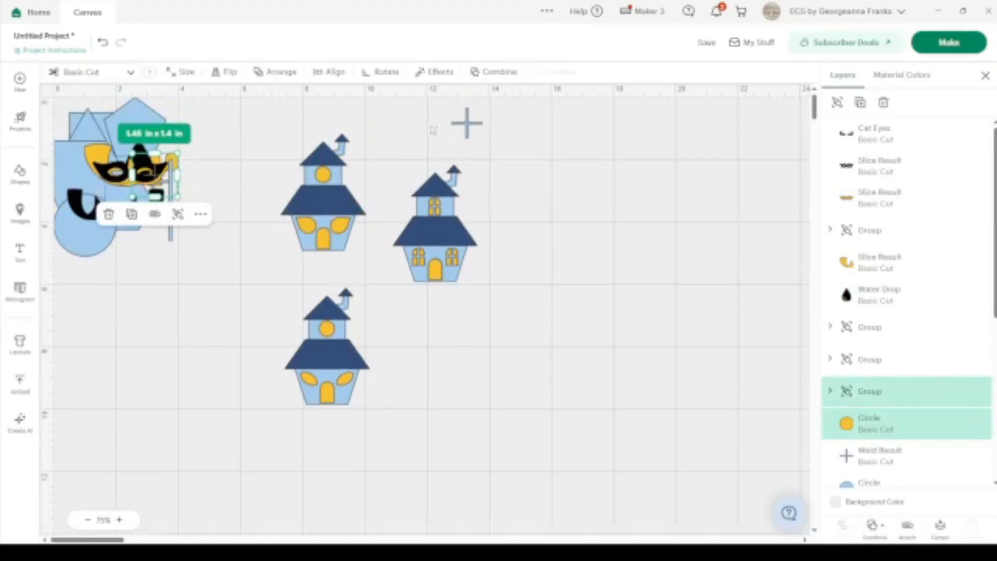
{"action": "left_click_drag", "start_coordinate": [467, 132], "coordinate": [196, 258]}
Group all the spare shapes, eyes and masks together and hide that group on the canvas.
{"action": "left_click_drag", "start_coordinate": [234, 323], "coordinate": [53, 96]}
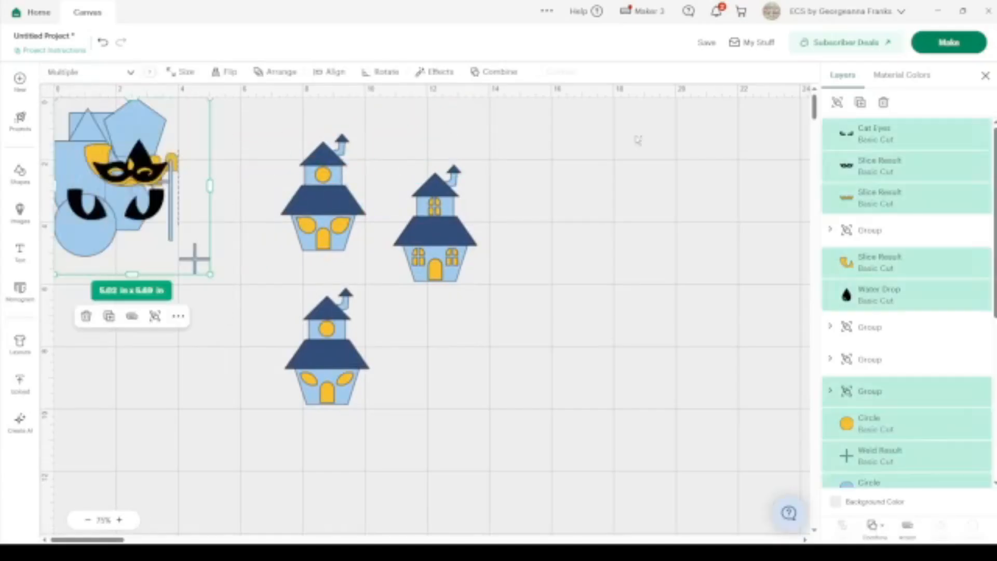
{"action": "left_click", "coordinate": [836, 102]}
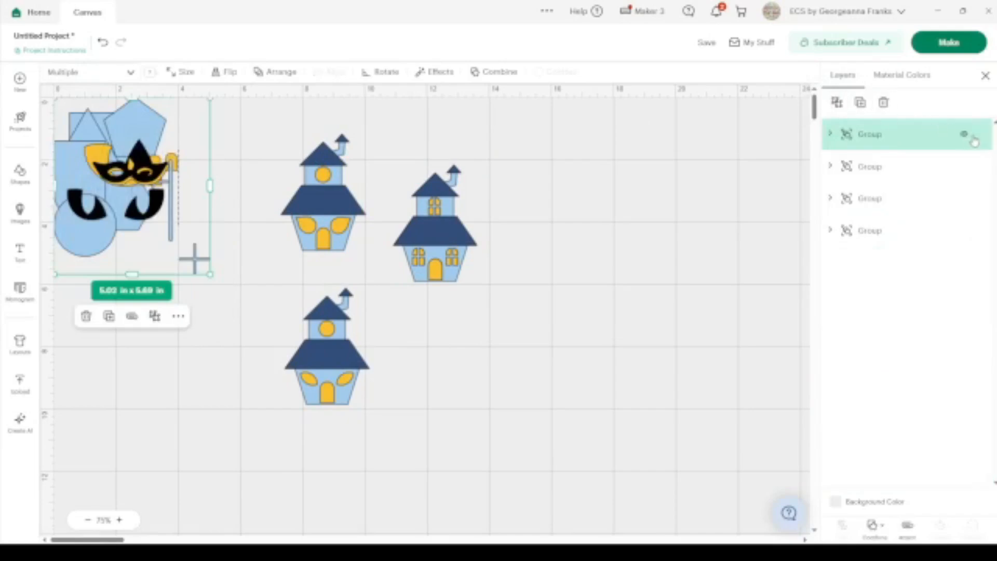
{"action": "left_click", "coordinate": [964, 134]}
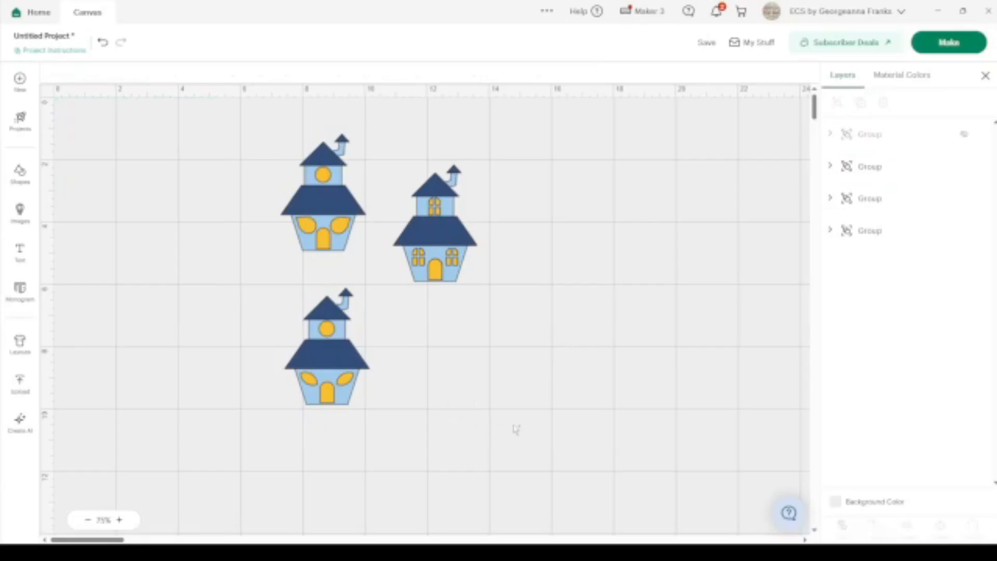
Lay the three houses out side by side, with the paned-window house between the two eye-window houses.
{"action": "left_click", "coordinate": [119, 520]}
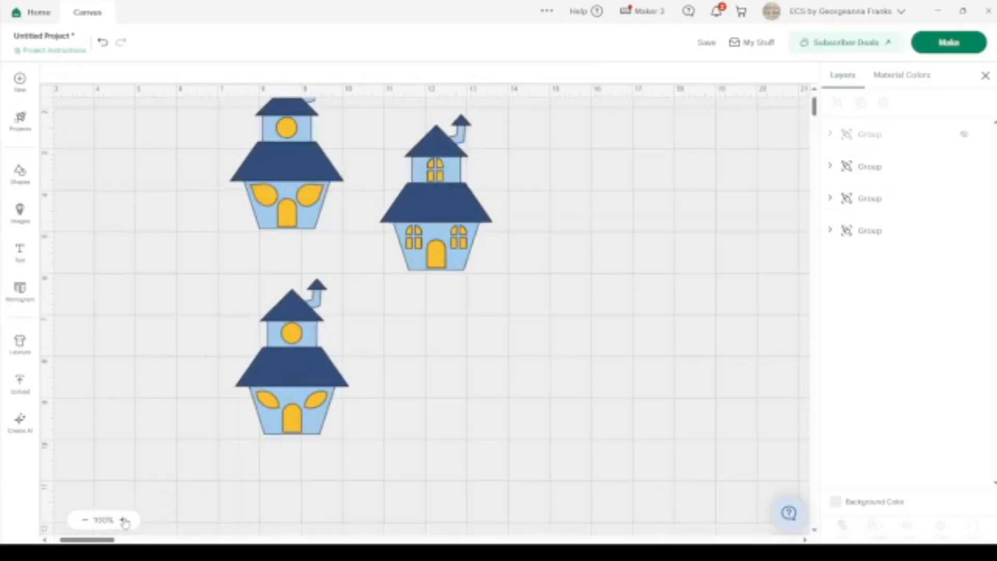
{"action": "left_click", "coordinate": [119, 520]}
{"action": "scroll", "coordinate": [179, 339], "scroll_direction": "left", "scroll_amount": 3}
{"action": "scroll", "coordinate": [179, 339], "scroll_direction": "up", "scroll_amount": 1}
{"action": "scroll", "coordinate": [179, 340], "scroll_direction": "up", "scroll_amount": 1}
{"action": "scroll", "coordinate": [179, 340], "scroll_direction": "left", "scroll_amount": 1}
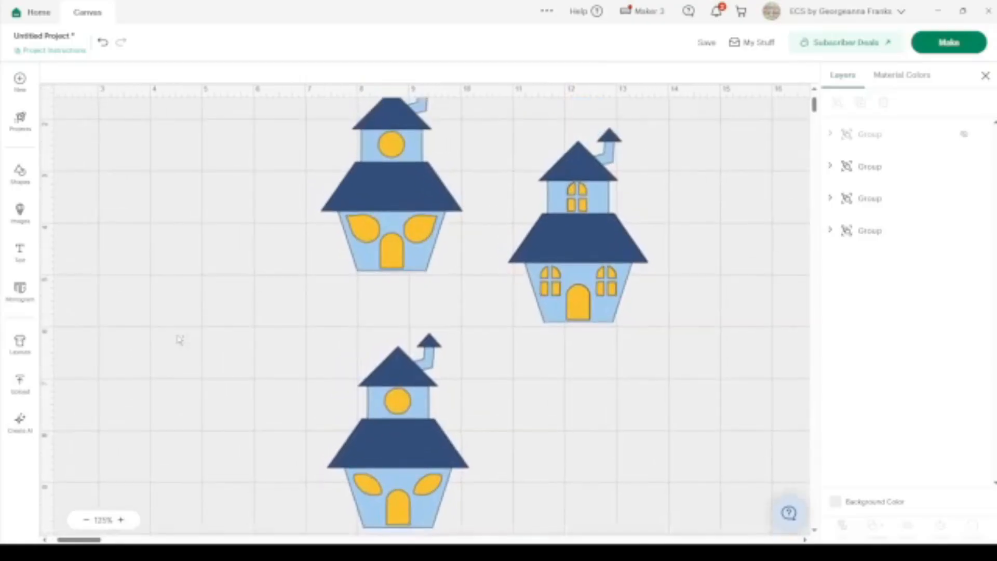
{"action": "left_click_drag", "start_coordinate": [391, 232], "coordinate": [122, 254]}
{"action": "left_click_drag", "start_coordinate": [575, 297], "coordinate": [371, 270]}
{"action": "left_click_drag", "start_coordinate": [416, 439], "coordinate": [558, 226]}
Adjust the three houses' positions so they stand in a level row in the middle of the view.
{"action": "left_click_drag", "start_coordinate": [239, 250], "coordinate": [219, 237]}
{"action": "left_click_drag", "start_coordinate": [625, 329], "coordinate": [69, 155]}
{"action": "left_click_drag", "start_coordinate": [158, 178], "coordinate": [683, 290]}
{"action": "left_click_drag", "start_coordinate": [372, 216], "coordinate": [404, 311]}
{"action": "left_click", "coordinate": [478, 115]}
{"action": "left_click", "coordinate": [418, 304]}
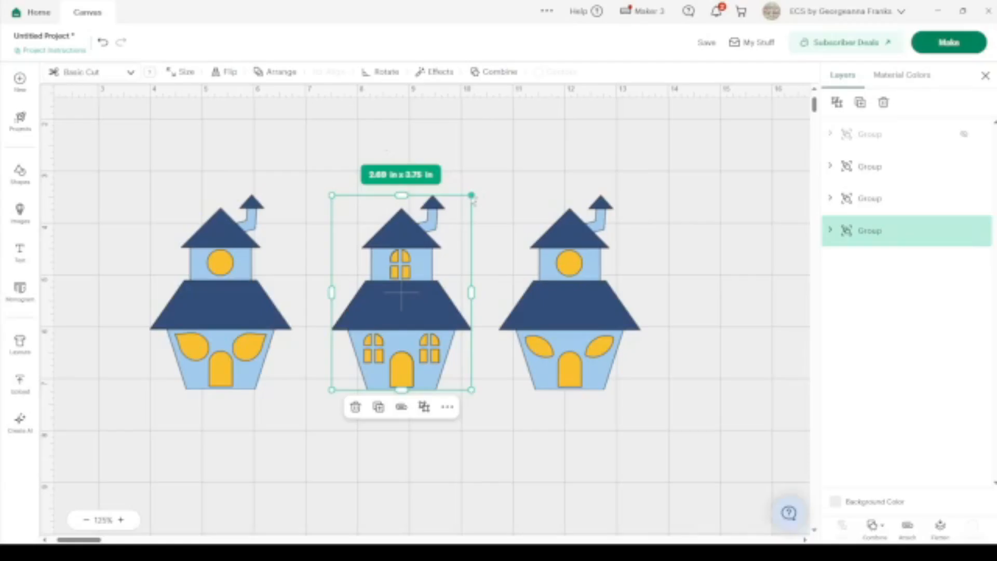
Enlarge the middle house proportionally to about 3.23 by 4.5 in and recentre it between the two outer houses.
{"action": "left_click_drag", "start_coordinate": [471, 196], "coordinate": [498, 159]}
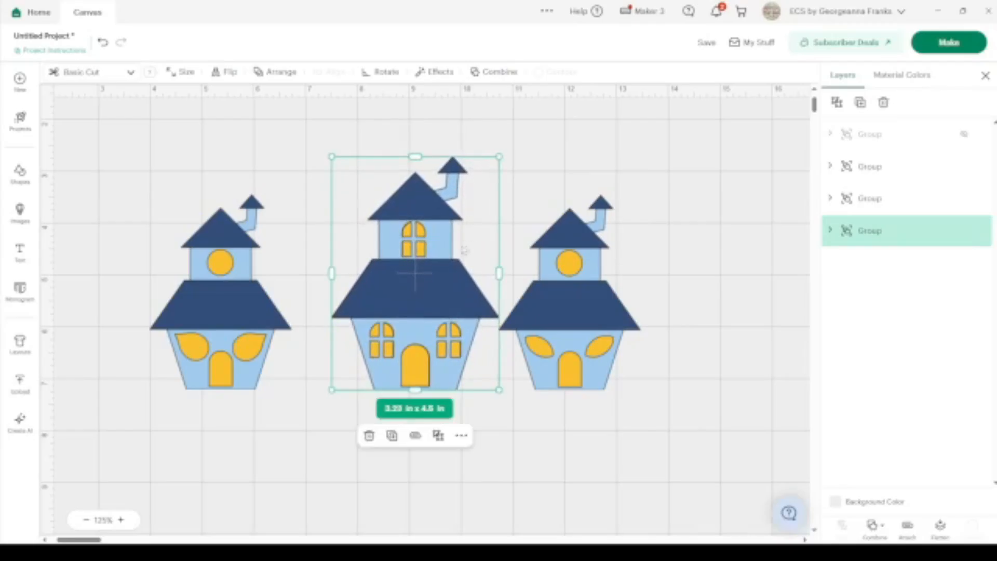
{"action": "left_click_drag", "start_coordinate": [443, 288], "coordinate": [419, 294]}
{"action": "left_click", "coordinate": [679, 296]}
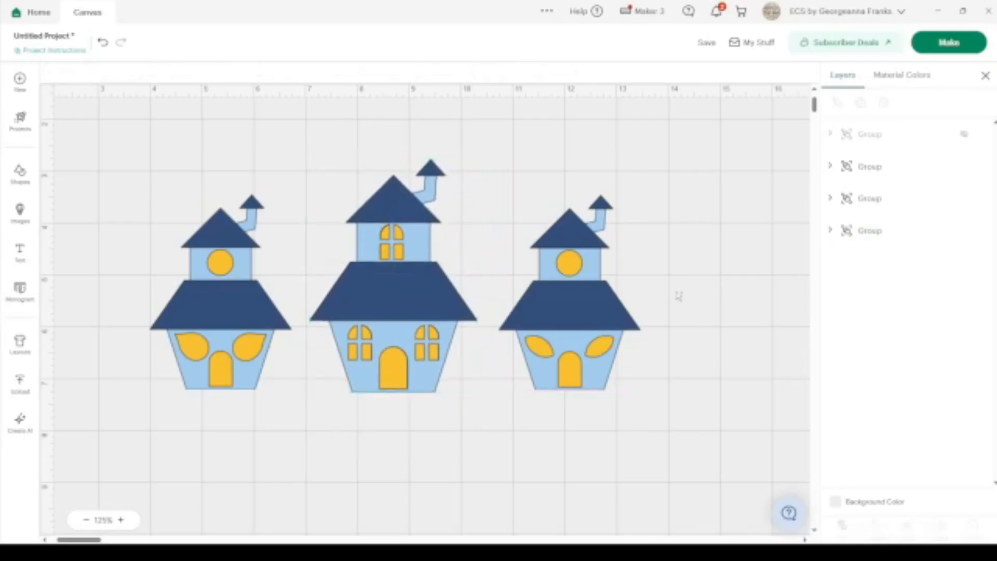
Start saving the design as a new project and title it "ECS TUTORIAL - Haunted Houses".
{"action": "left_click", "coordinate": [759, 44]}
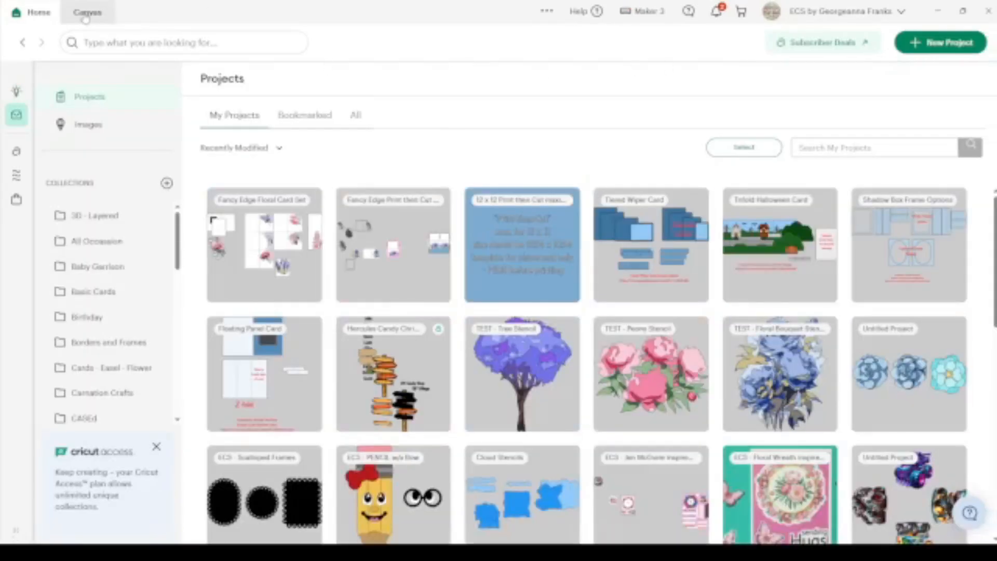
{"action": "left_click", "coordinate": [86, 16]}
{"action": "left_click", "coordinate": [708, 43]}
{"action": "left_click", "coordinate": [733, 92]}
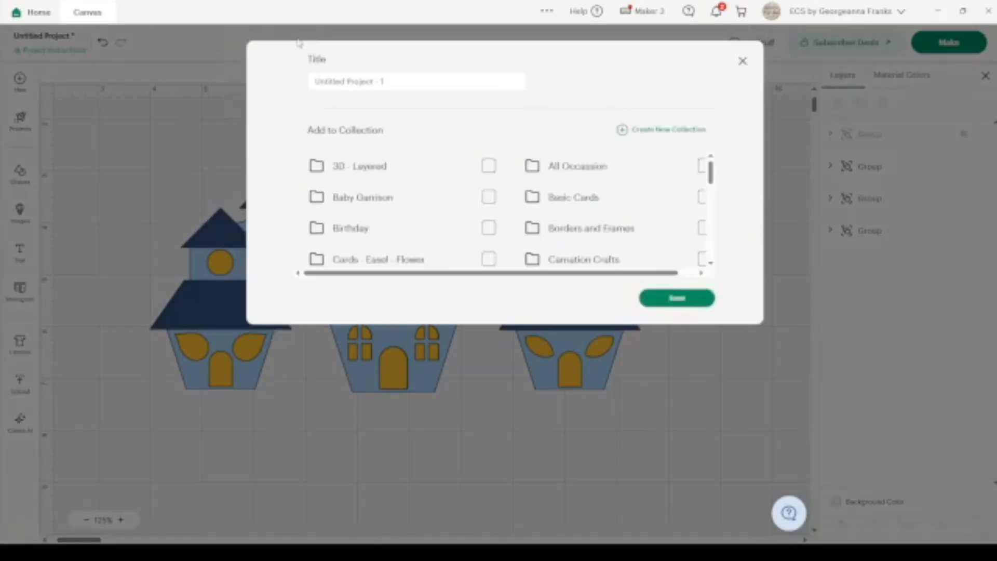
{"action": "left_click_drag", "start_coordinate": [400, 81], "coordinate": [287, 76]}
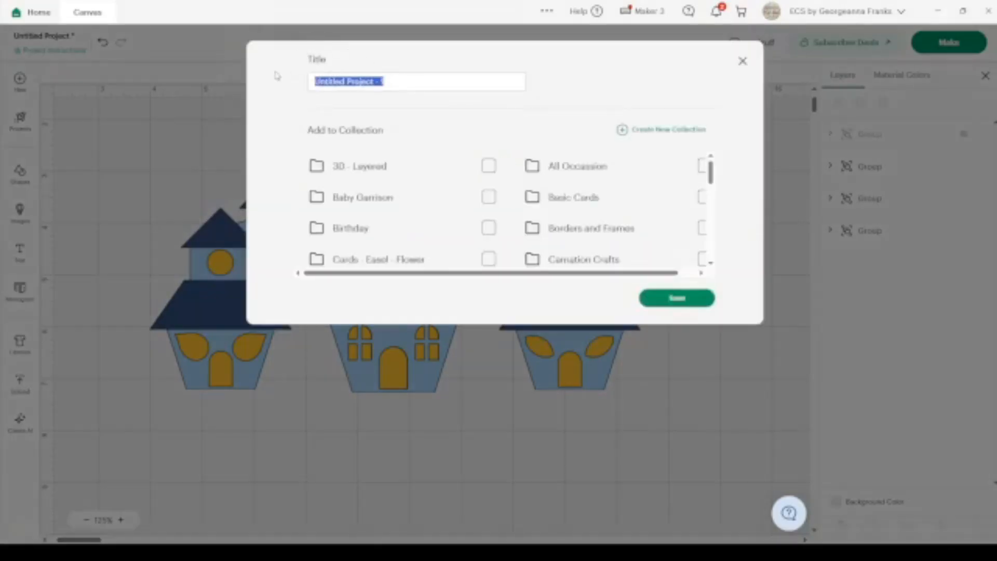
{"action": "type", "text": "Tu"}
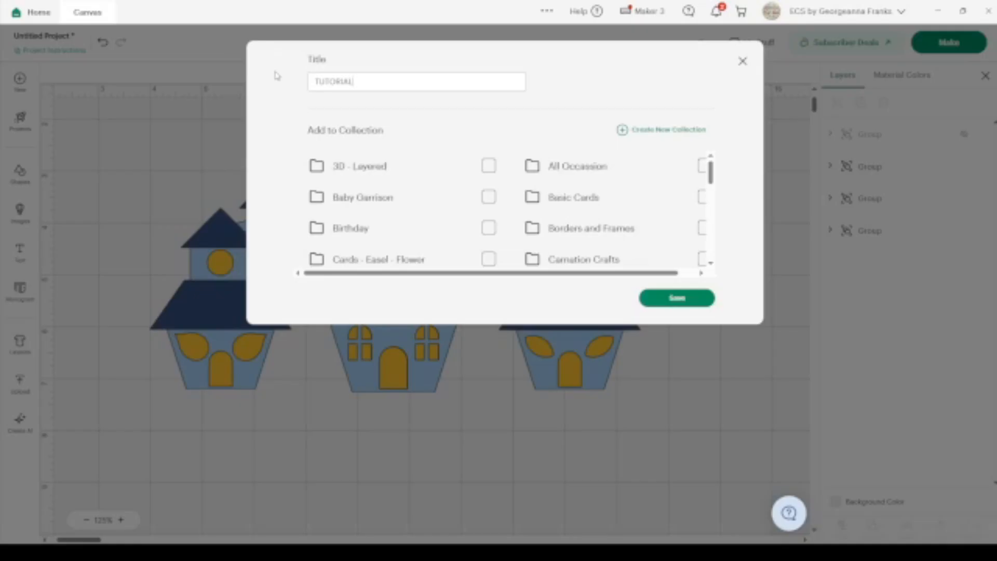
{"action": "type", "text": "ECS"}
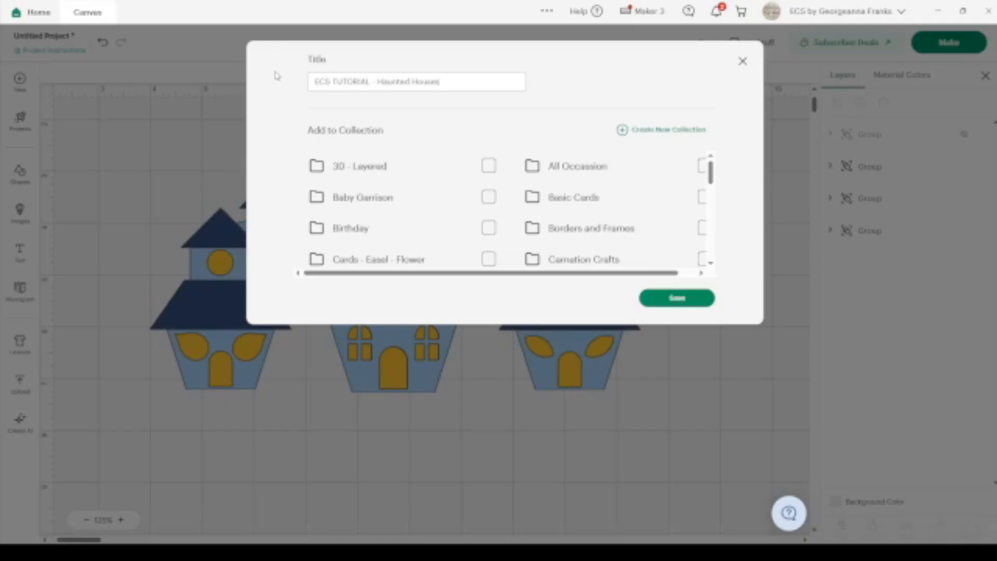
Choose a collection for the newly titled project from the collection list and save the project.
{"action": "scroll", "coordinate": [457, 222], "scroll_direction": "down", "scroll_amount": 3}
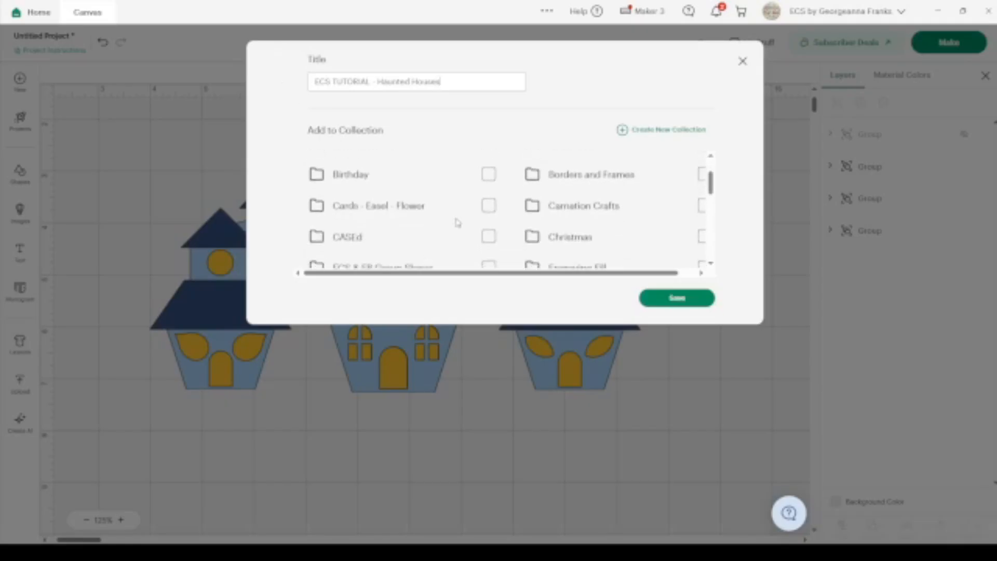
{"action": "scroll", "coordinate": [457, 223], "scroll_direction": "down", "scroll_amount": 1}
{"action": "left_click", "coordinate": [489, 204]}
{"action": "scroll", "coordinate": [492, 212], "scroll_direction": "down", "scroll_amount": 3}
{"action": "scroll", "coordinate": [491, 212], "scroll_direction": "down", "scroll_amount": 2}
{"action": "scroll", "coordinate": [492, 210], "scroll_direction": "down", "scroll_amount": 2}
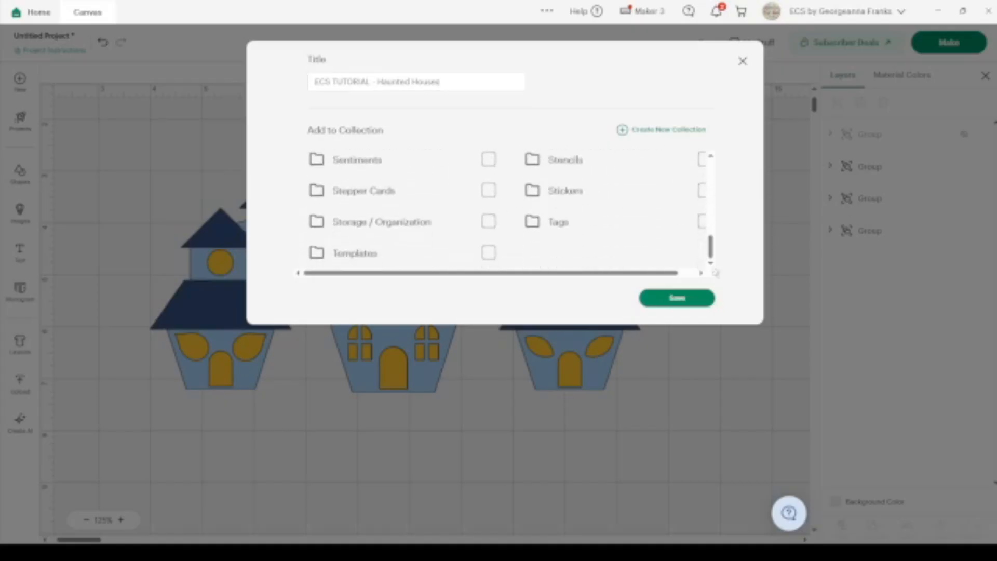
{"action": "left_click", "coordinate": [677, 299]}
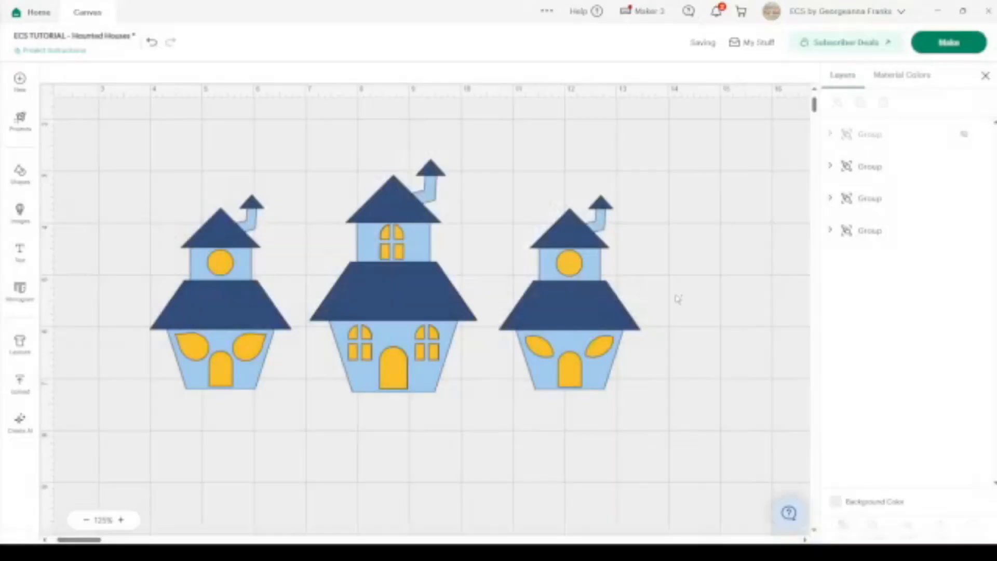